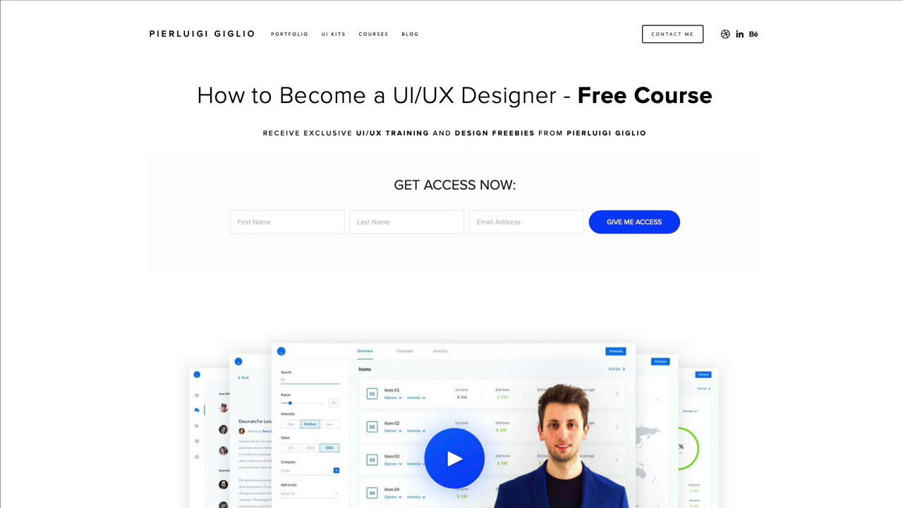
- Look through the free UI/UX design course page, from the sign-up form to the example source files
scroll(99, 308, "down", 3)
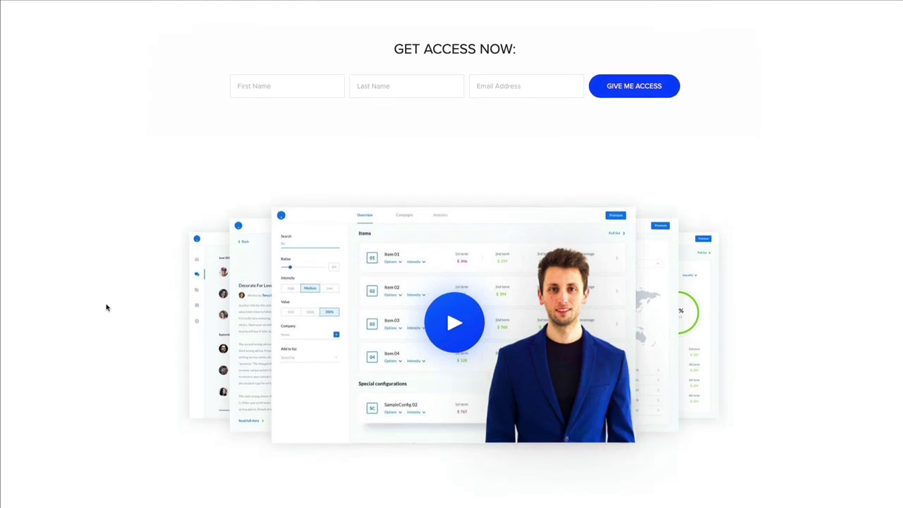
scroll(106, 308, "down", 8)
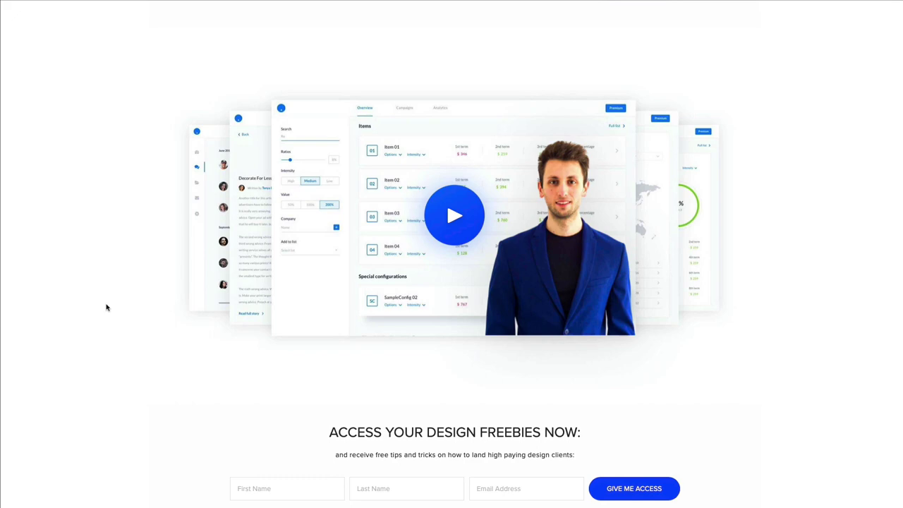
scroll(106, 308, "down", 8)
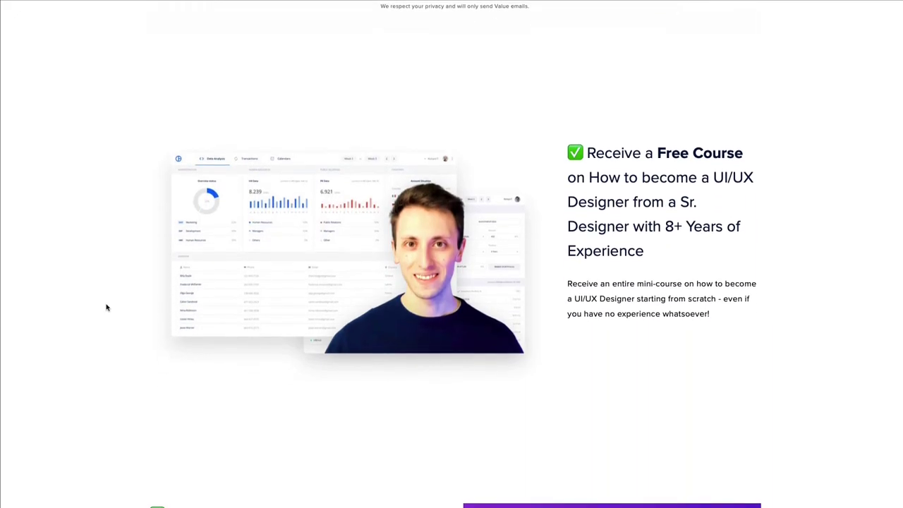
scroll(107, 308, "down", 8)
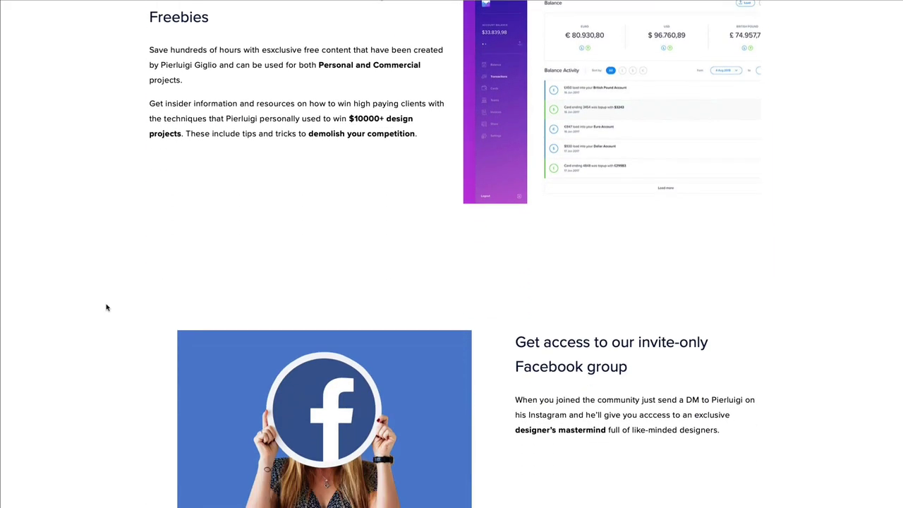
scroll(107, 308, "down", 8)
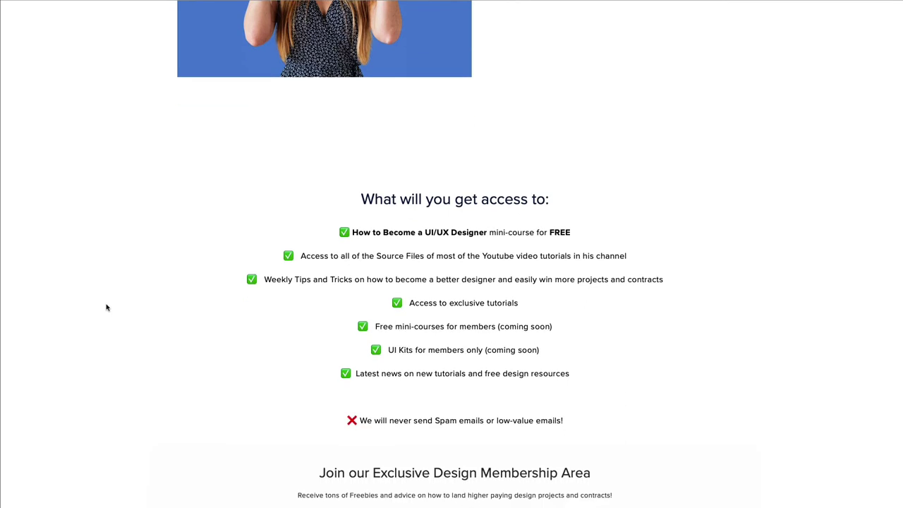
scroll(107, 308, "down", 5)
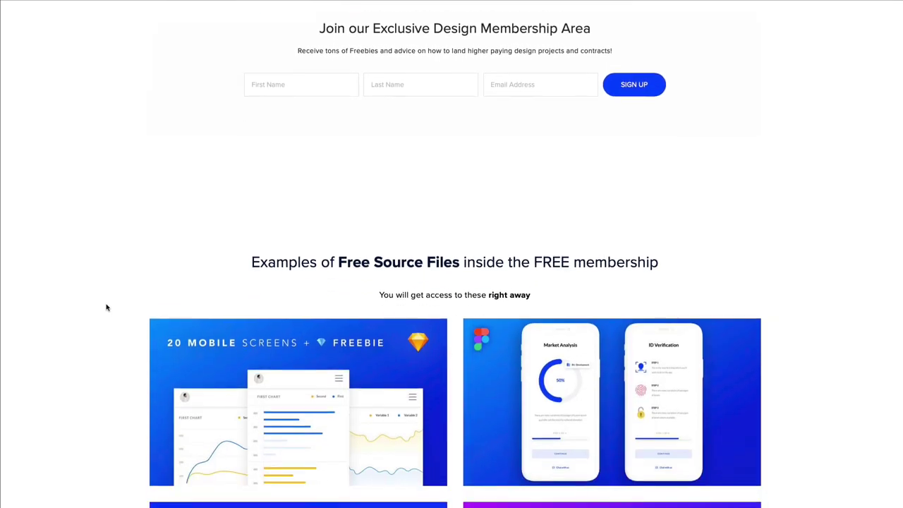
scroll(106, 307, "down", 3)
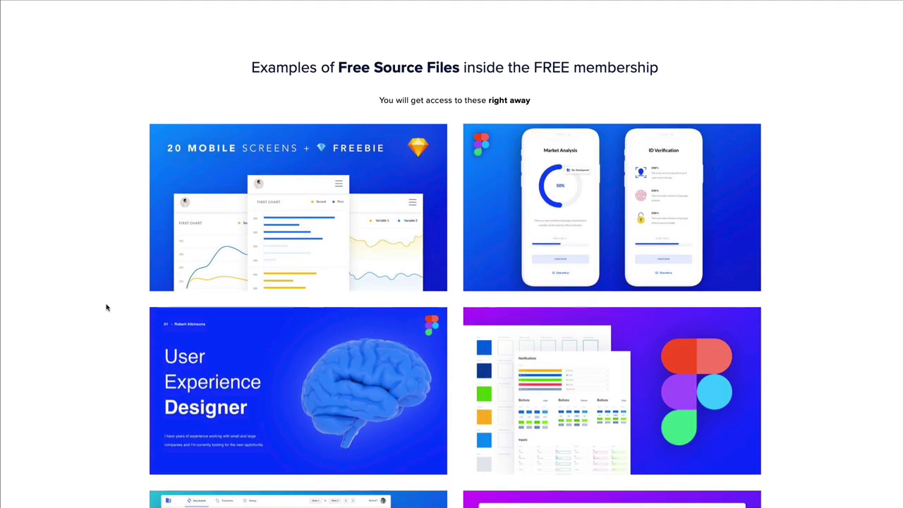
scroll(107, 308, "down", 3)
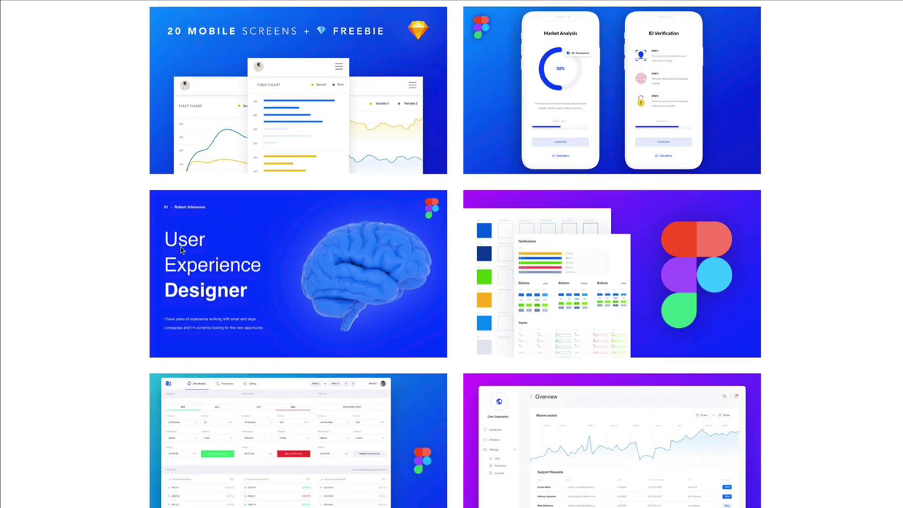
scroll(125, 353, "down", 3)
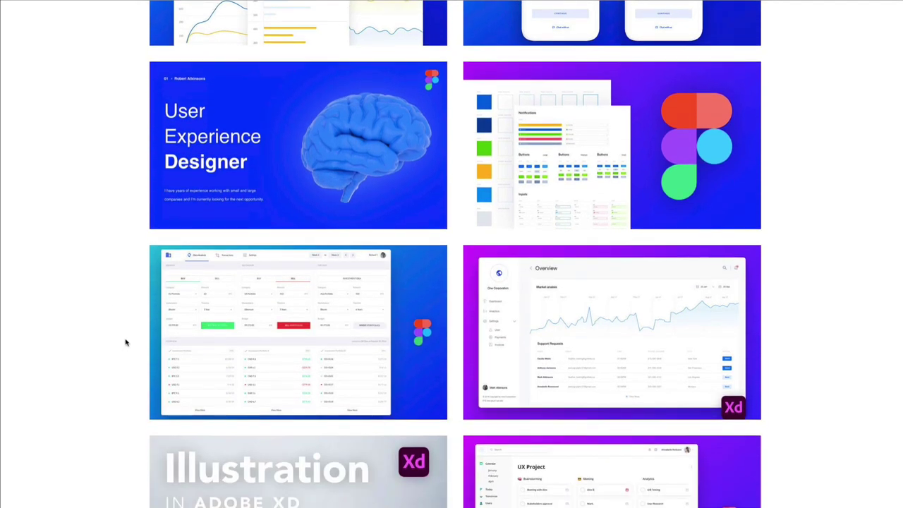
scroll(126, 343, "down", 4)
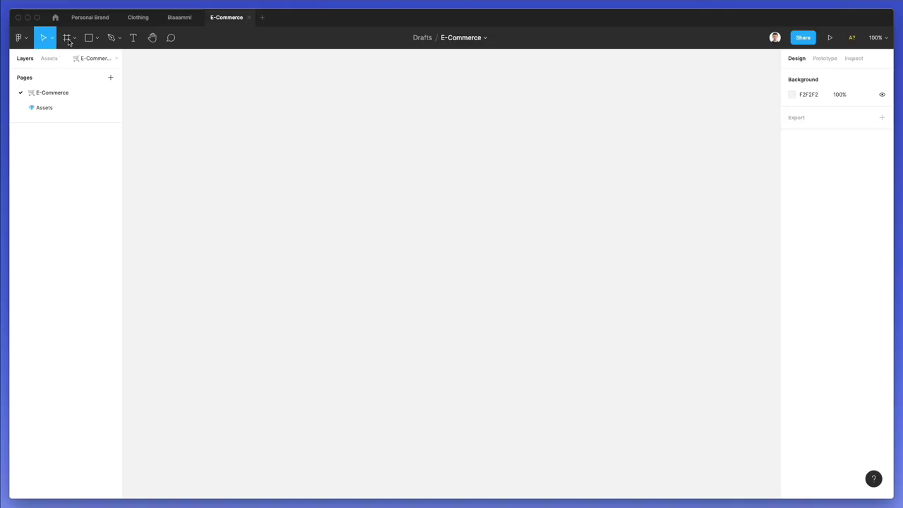
- Create a 1440 × 1024 Desktop frame and rename it E-commerce
left_click(67, 38)
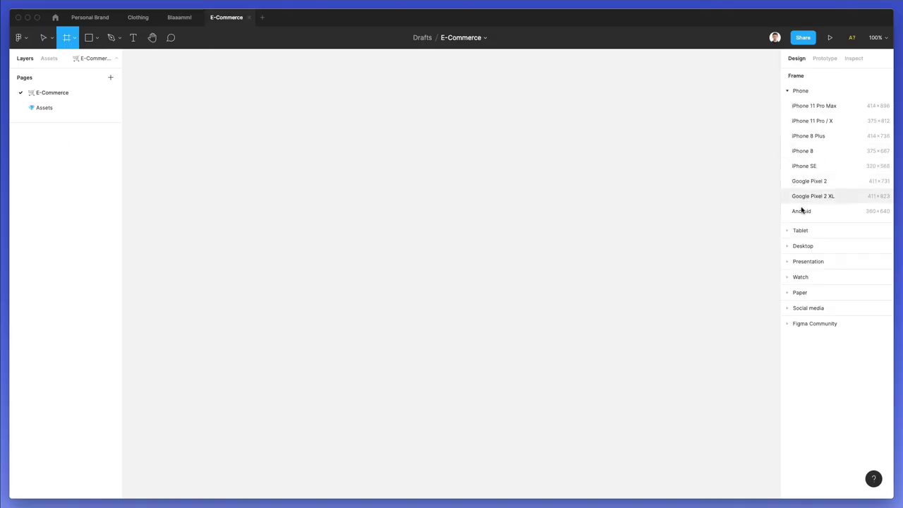
left_click(805, 247)
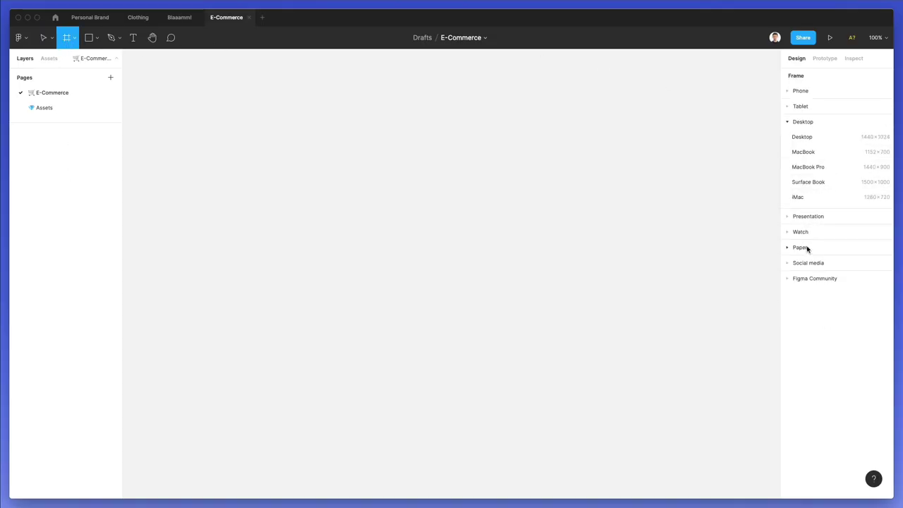
left_click(816, 138)
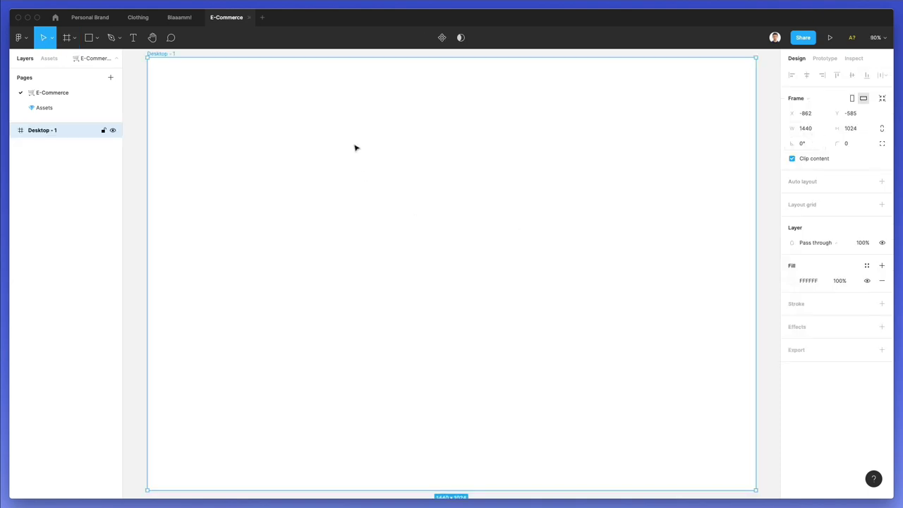
double_click(61, 132)
type("Ecommerce")
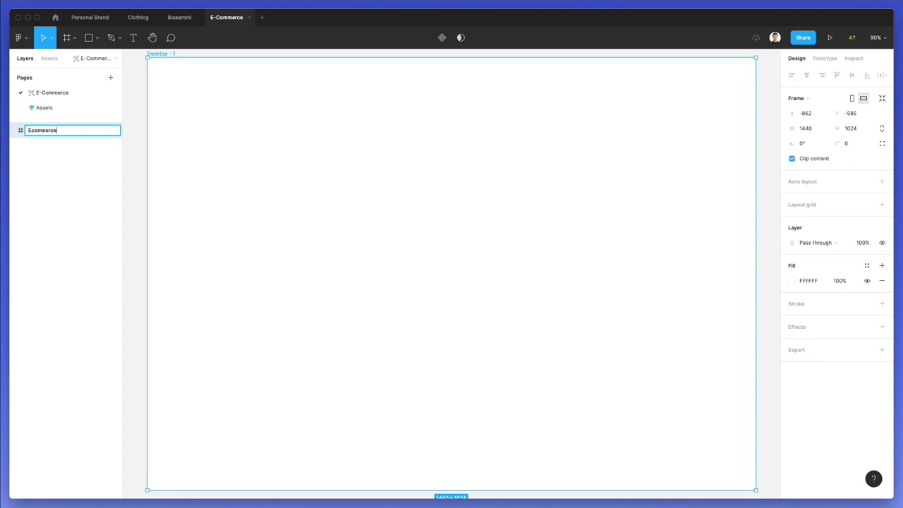
type("-")
key("Return")
left_click(144, 163)
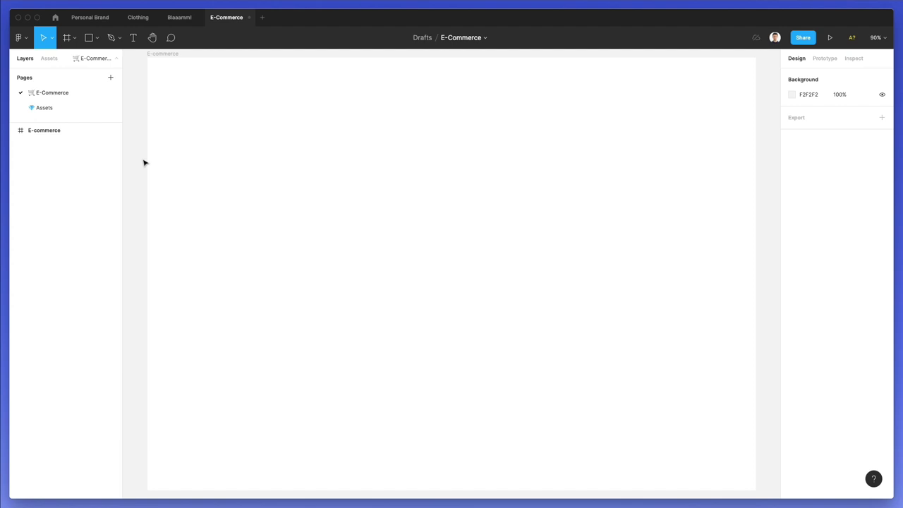
- Add the logo text "Eleganza" near the frame's upper-left corner, at about X 60, Y 46
key("t")
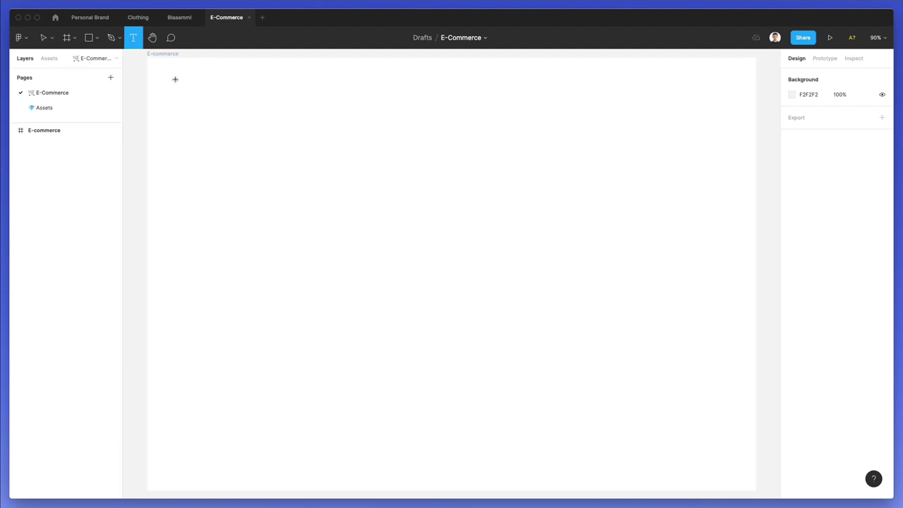
left_click(175, 79)
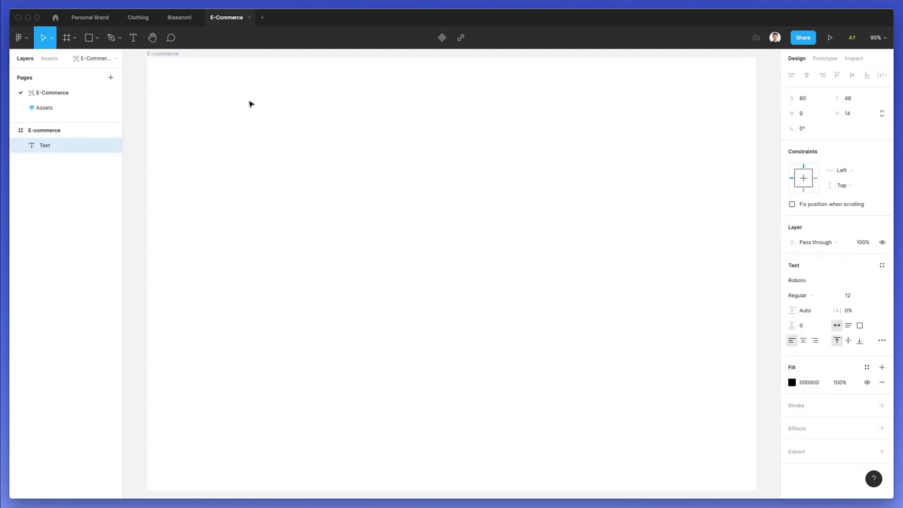
type("Eleganza")
key("Escape")
scroll(234, 86, "up", 2)
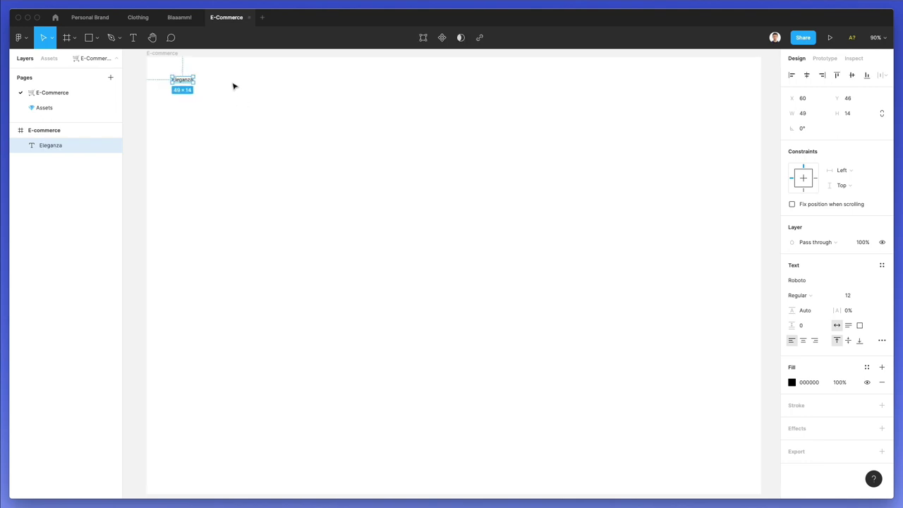
scroll(403, 245, "up", 1)
scroll(403, 245, "right", 1)
scroll(397, 245, "down", 2)
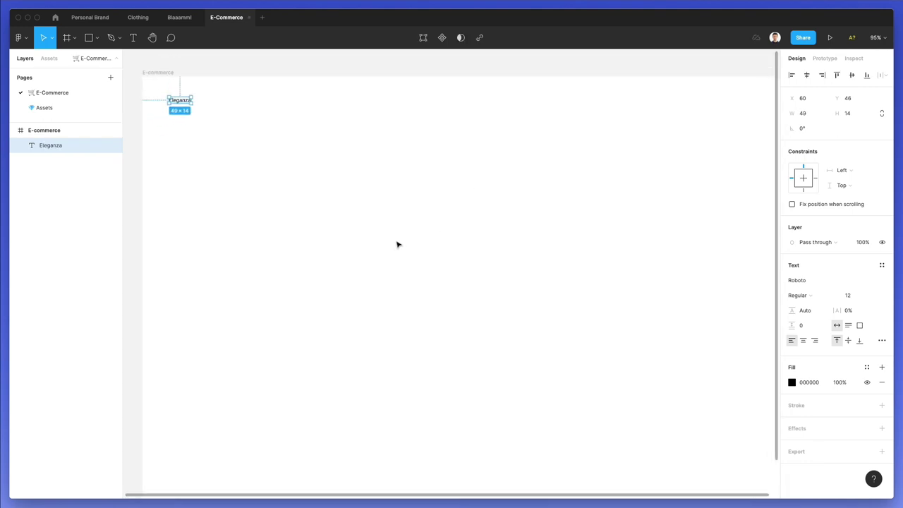
- Set the Eleganza text's font to Minion Pro and scale it up proportionally to about 111 × 36
left_click(812, 282)
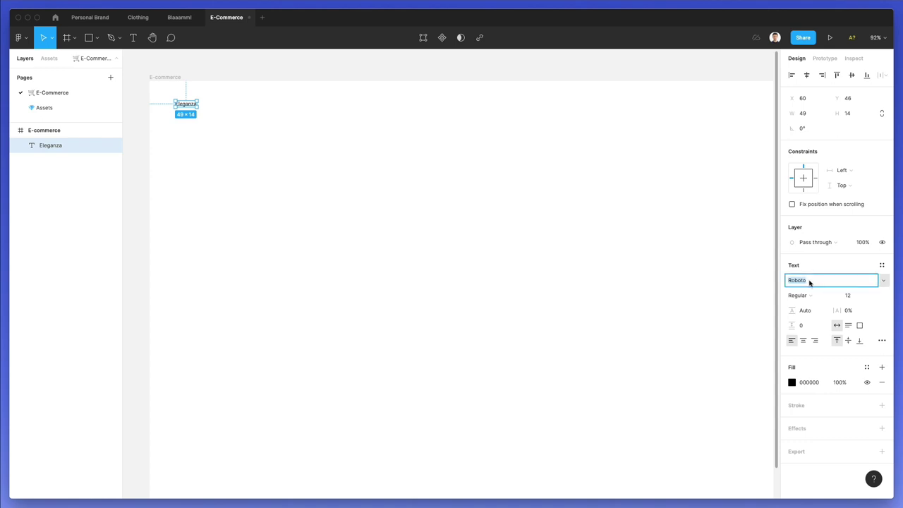
type("minion")
key("Return")
left_click(395, 189)
left_click(182, 106)
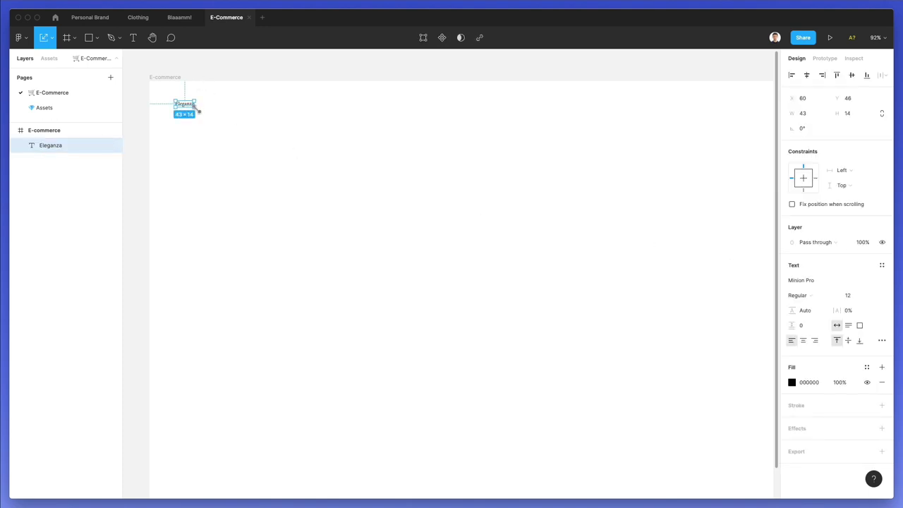
left_click_drag(199, 111, 390, 116)
left_click(267, 118)
- Duplicate the Eleganza logo text to its right and set the copy's font to Avenir LT Std, 85 Heavy
scroll(213, 116, "down", 2)
left_click(409, 123)
double_click(381, 114)
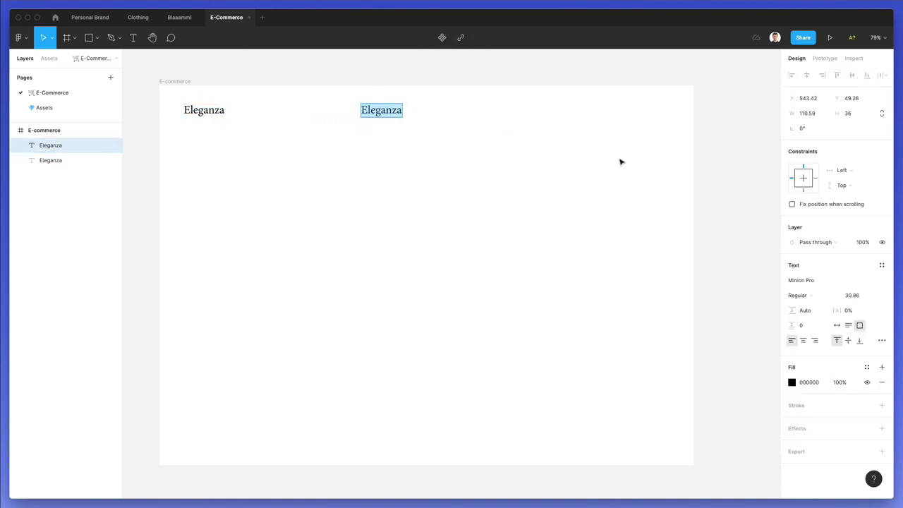
left_click(811, 281)
type("Ave")
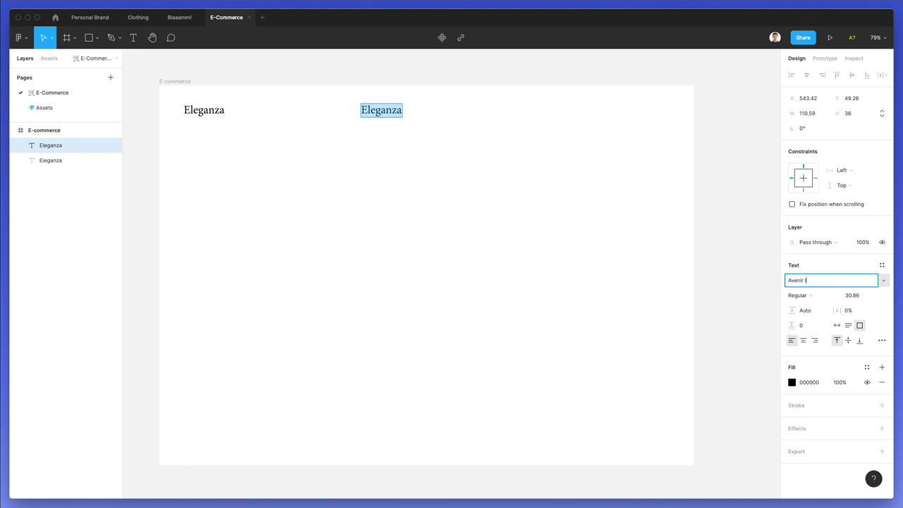
type("nir")
key("Return")
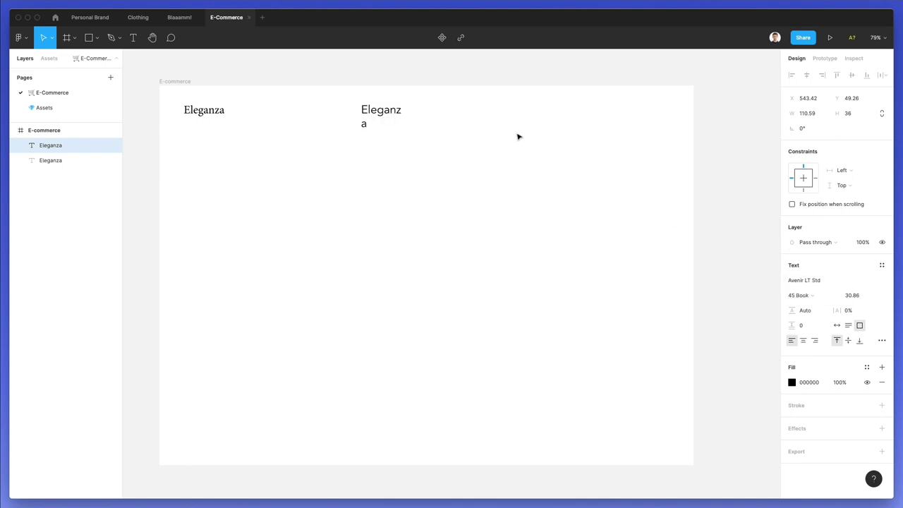
left_click(827, 299)
left_click(812, 329)
- Reduce the font size of the Avenir Eleganza copy to 15
left_click(850, 295)
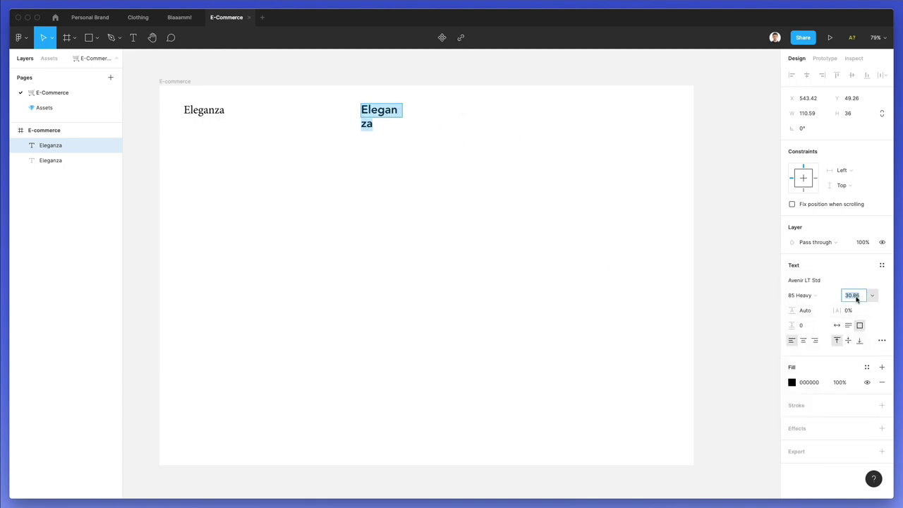
key("Down")
key("Down")
key("Down")
key("Down")
key("Down")
key("Down")
key("Down")
key("Down")
key("Down")
key("Down")
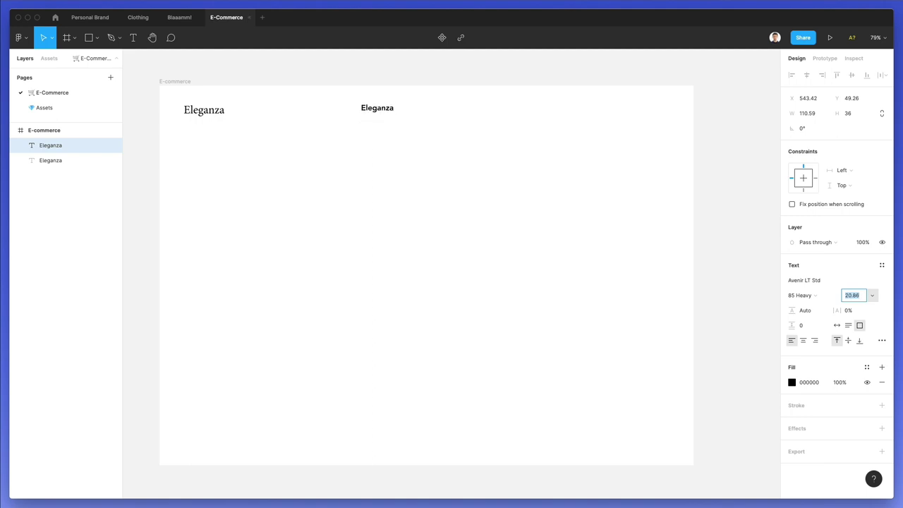
left_click(381, 113)
scroll(376, 104, "up", 5)
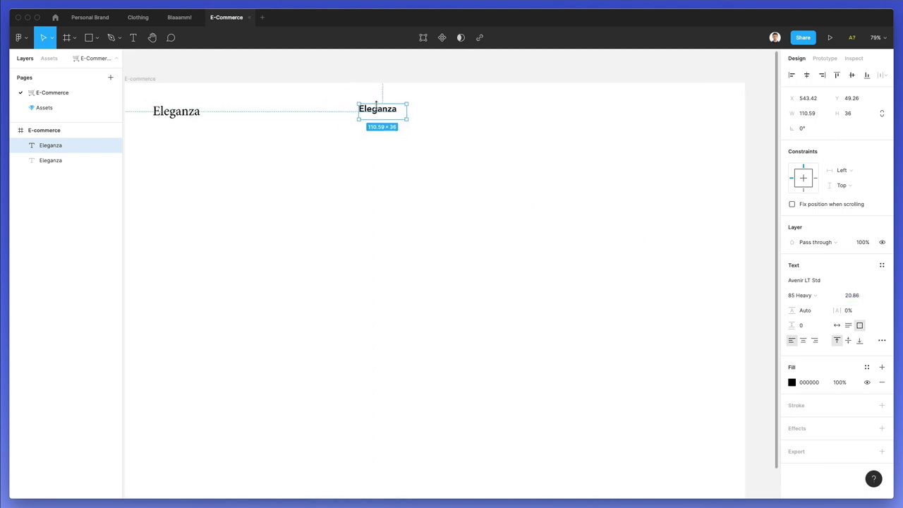
left_click(855, 296)
key("Down")
key("Down")
key("Down")
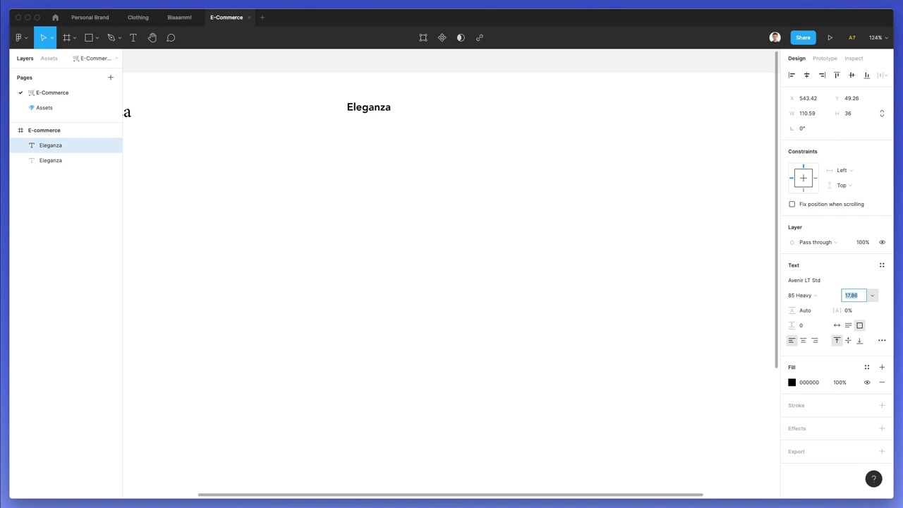
key("Down")
type("16")
key("Return")
left_click(385, 209)
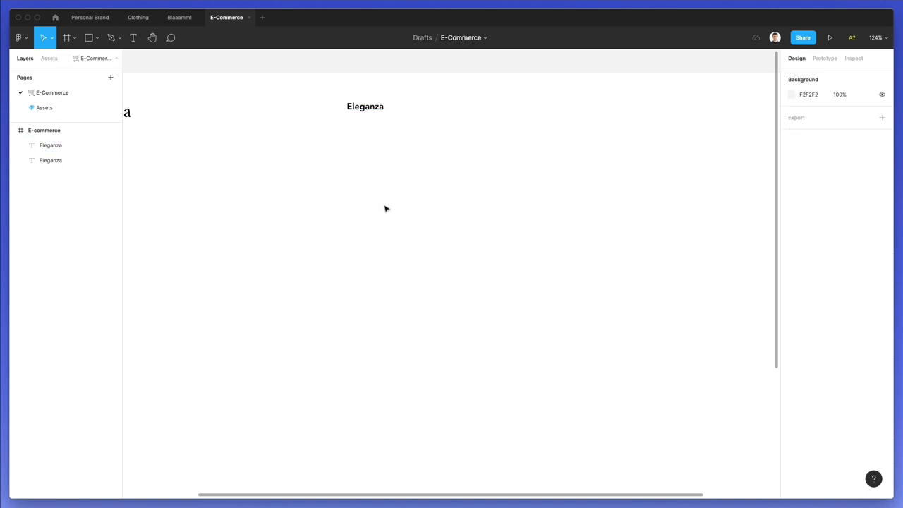
- Set the Avenir text copy to auto width and move it into vertical alignment with the logo, at about X 574, Y 58
left_click(356, 106)
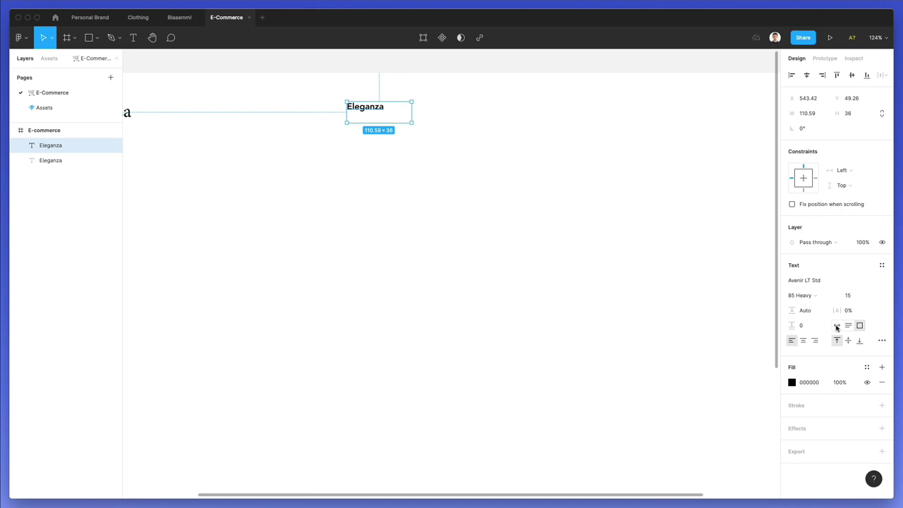
left_click(391, 221)
scroll(391, 222, "up", 3)
scroll(391, 221, "left", 5)
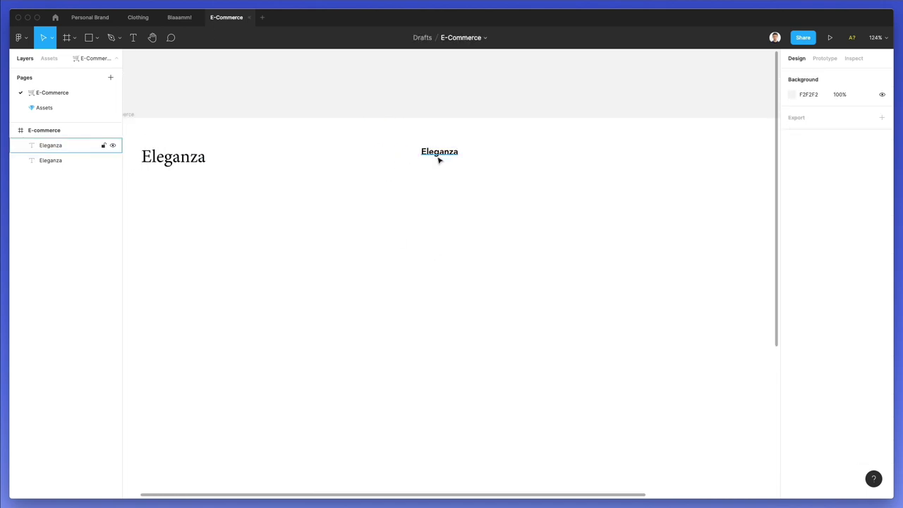
left_click_drag(438, 160, 460, 162)
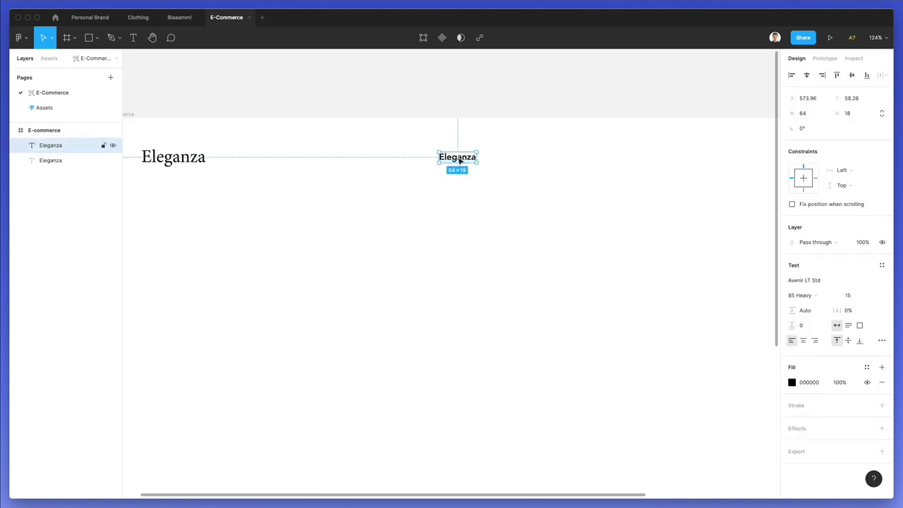
- Replace the wording of the Avenir text copy with "About"
double_click(458, 158)
type("A")
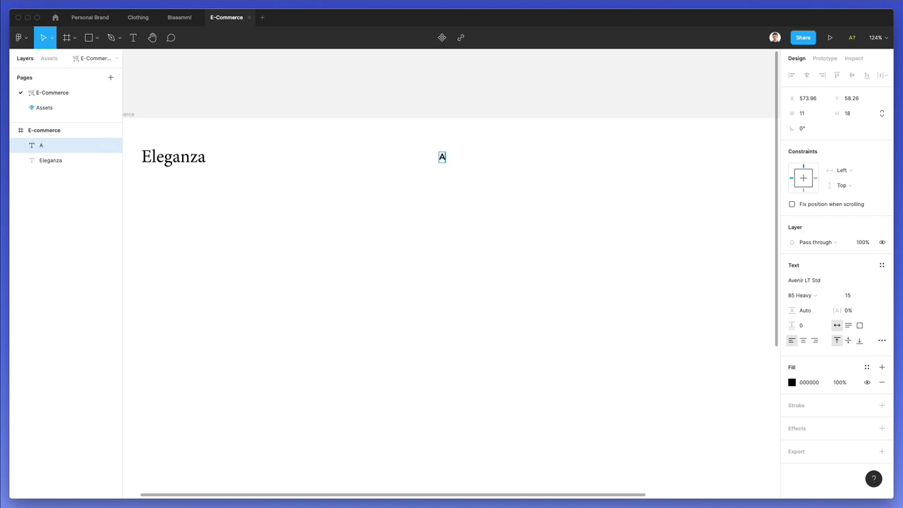
key("BackSpace")
type("About")
- Duplicate the About text four times to the right, making a row of five evenly spaced menu items
scroll(492, 205, "right", 3)
left_click_drag(403, 160, 485, 165)
key("ctrl+d")
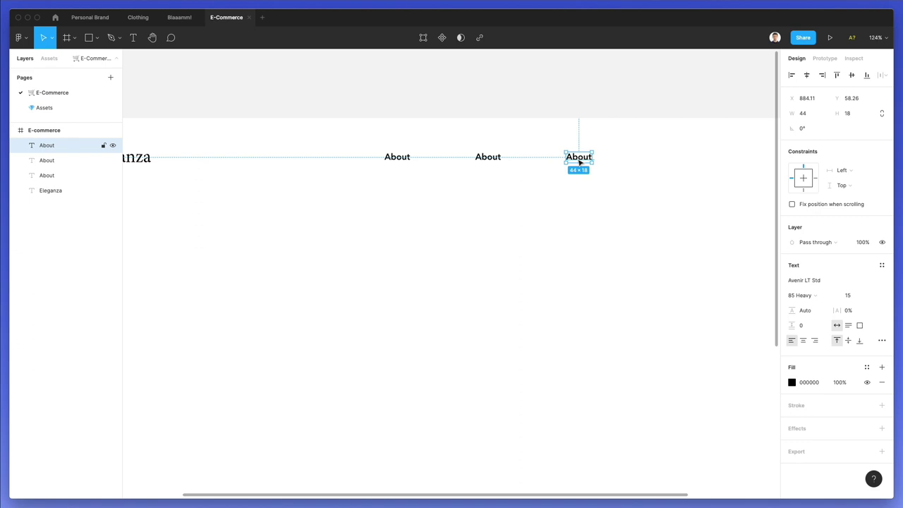
key("ctrl+d")
key("ctrl+d")
scroll(563, 181, "right", 2)
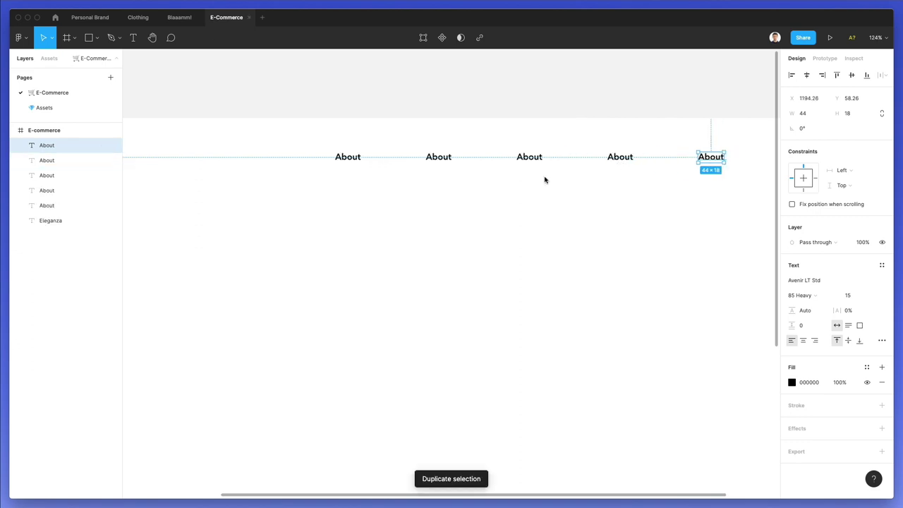
- Replace the second menu item's text with "Products" and the third menu item's text with "Services"
double_click(432, 157)
type("Ser")
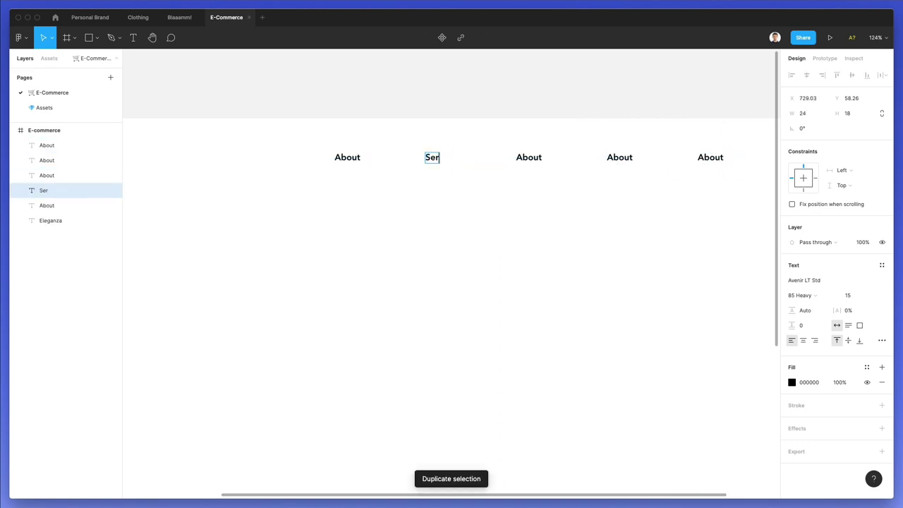
type("vices")
double_click(450, 160)
key("ctrl+c")
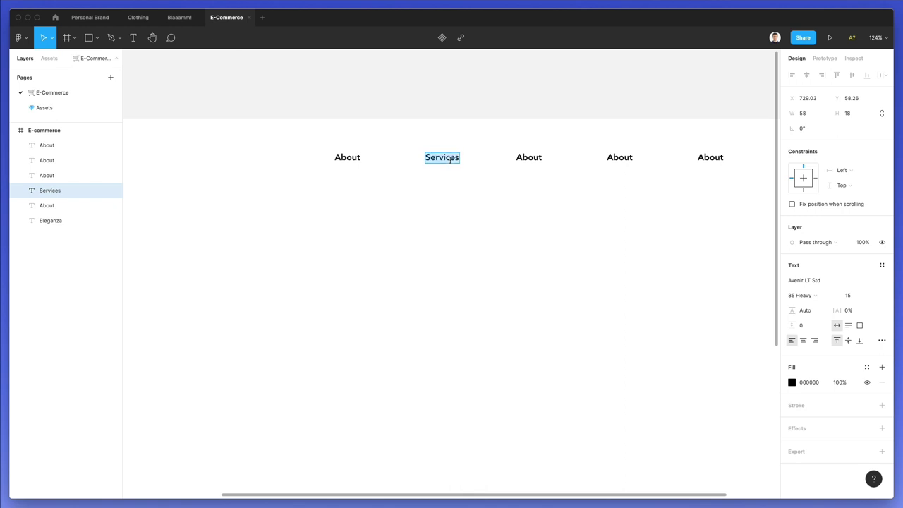
double_click(532, 159)
key("ctrl+v")
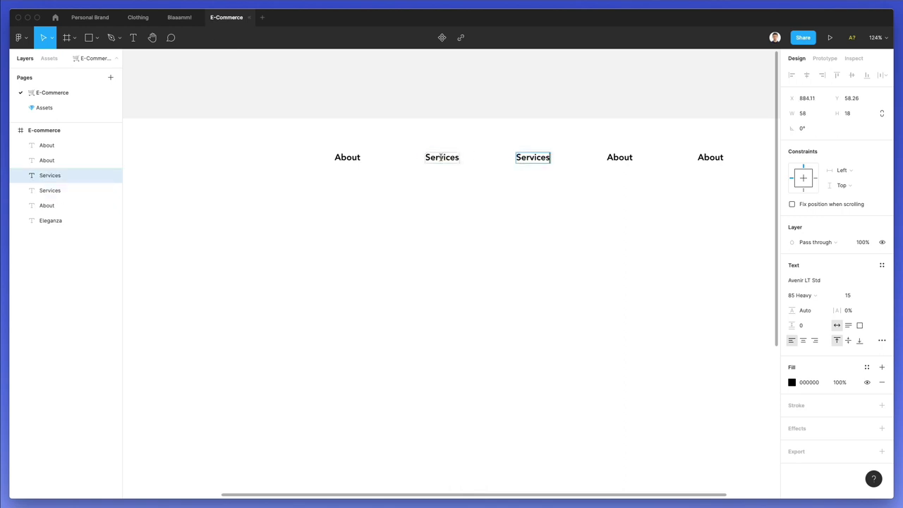
double_click(441, 158)
type("Pro")
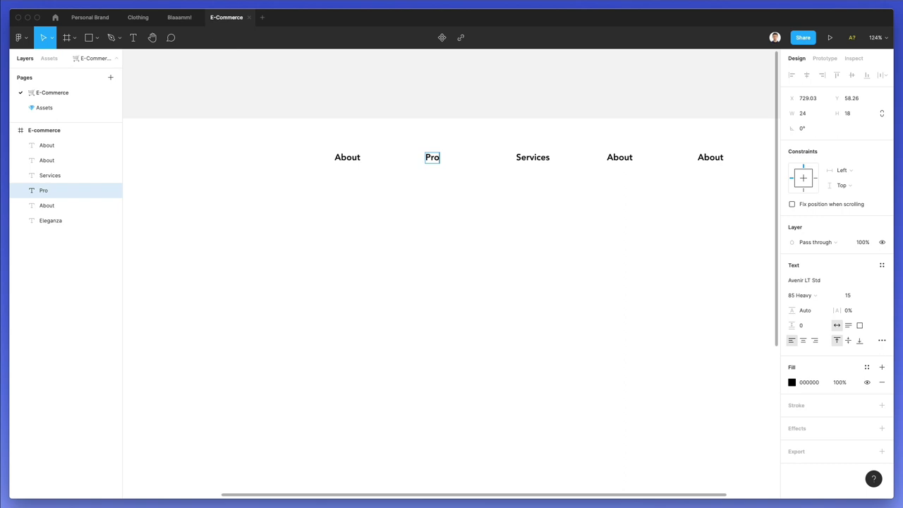
type("ducts")
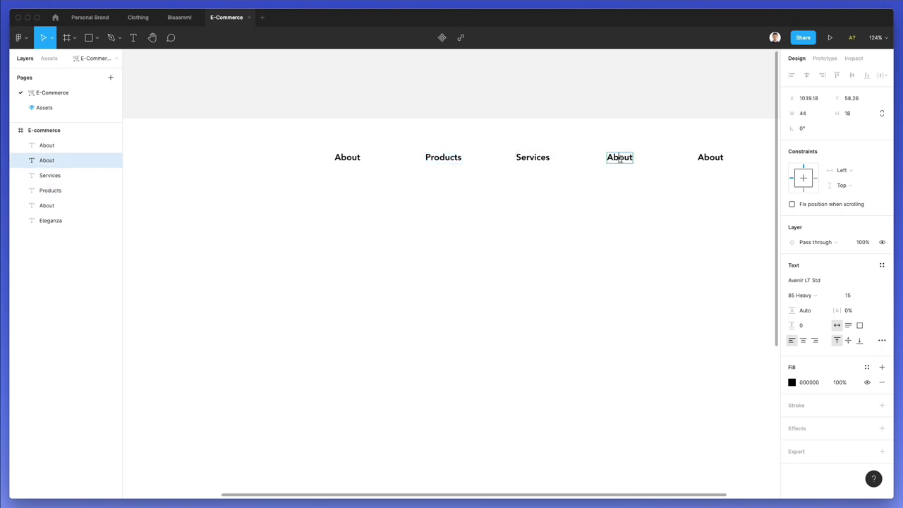
- Change the fourth menu item's text to "Contacts" and the fifth menu item's text to "FAQ"
double_click(620, 157)
type("Contacts")
double_click(702, 157)
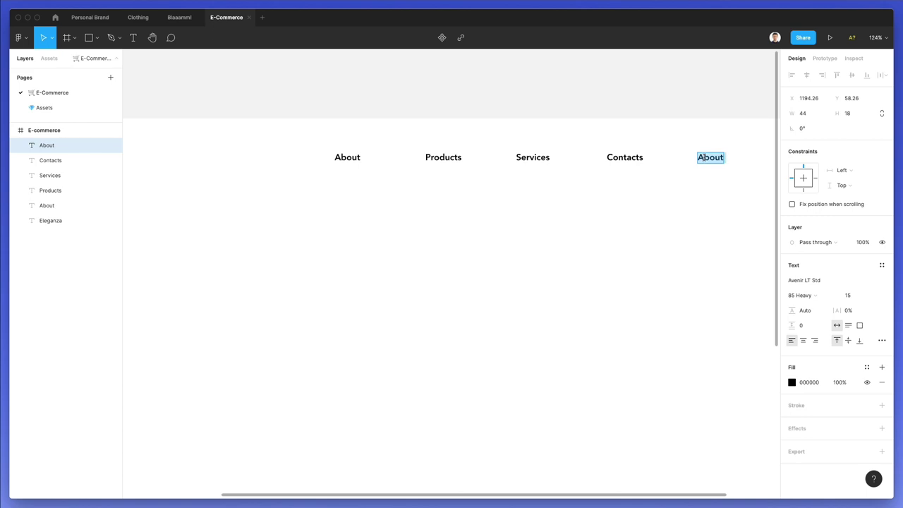
type("FAQ")
key("Escape")
- Swap the positions of the Contacts and FAQ menu items so that FAQ comes before Contacts
left_click_drag(714, 189, 609, 143)
scroll(659, 149, "down", 3)
scroll(656, 152, "up", 10)
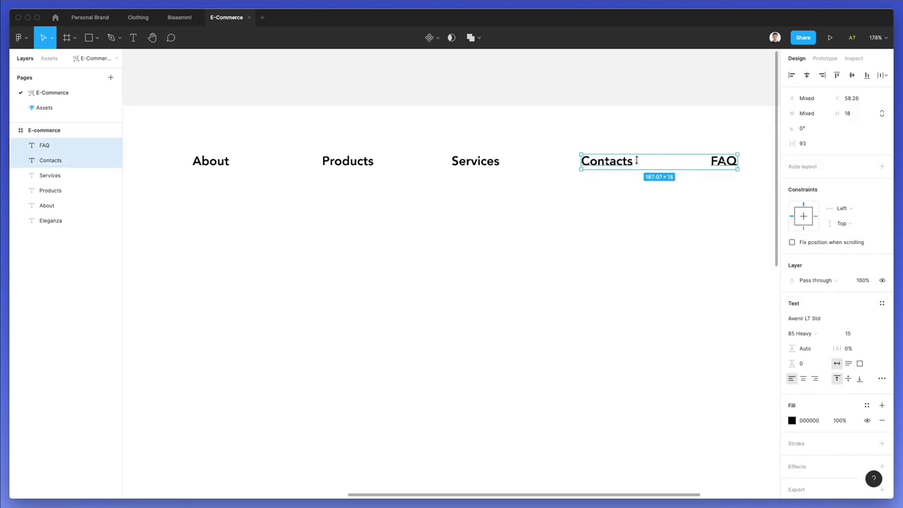
left_click_drag(603, 163, 751, 163)
left_click(572, 233)
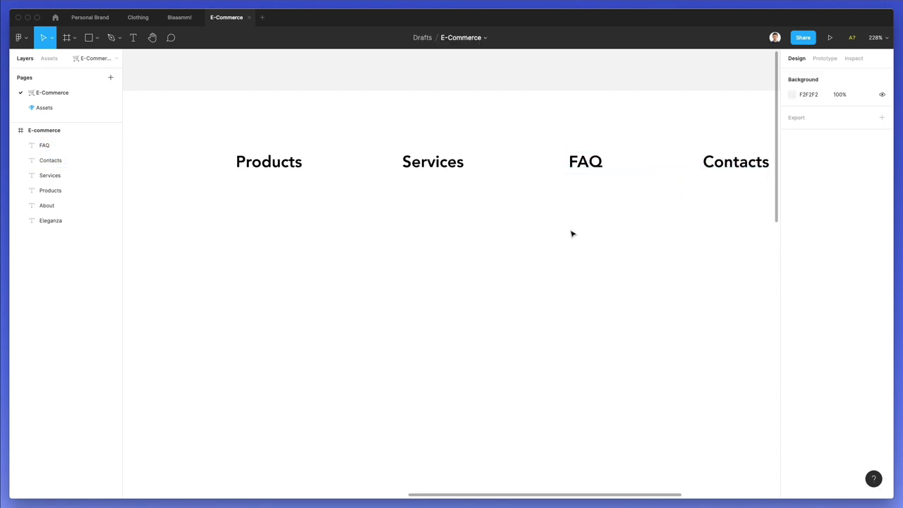
- Move Contacts closer to FAQ and distribute the horizontal spacing evenly across all five menu items
scroll(572, 233, "down", 10)
scroll(572, 234, "up", 3)
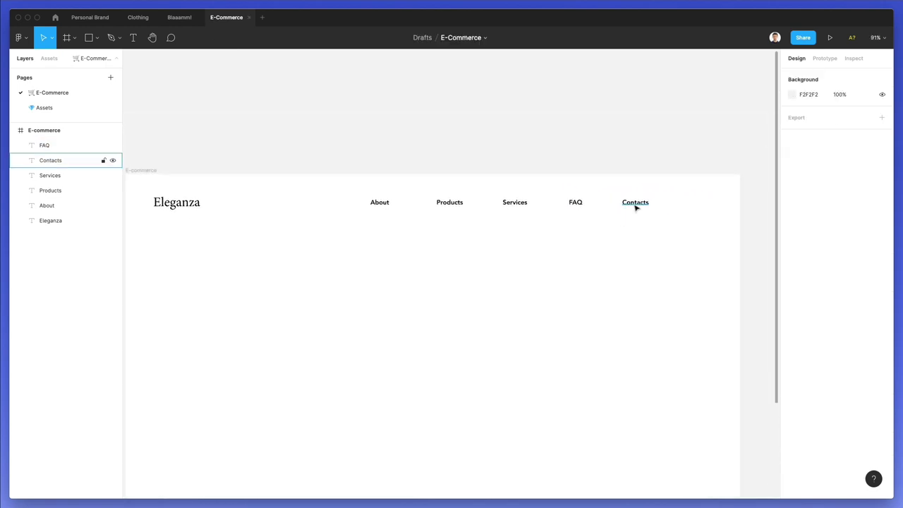
left_click_drag(637, 205, 343, 189)
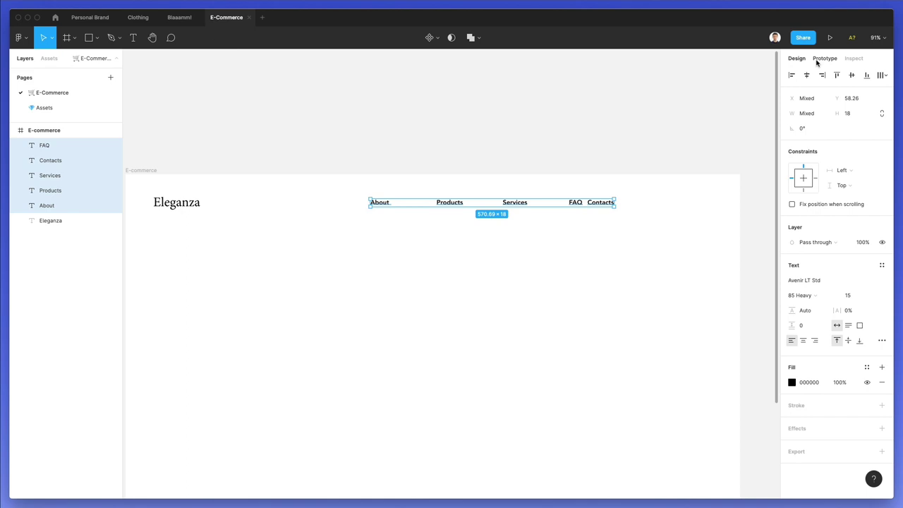
left_click(885, 75)
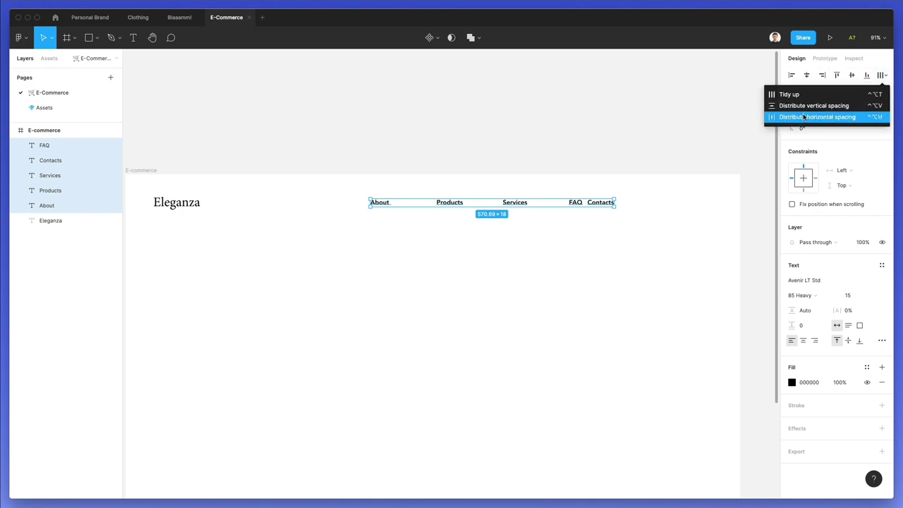
left_click(807, 117)
left_click(491, 243)
scroll(490, 243, "down", 3)
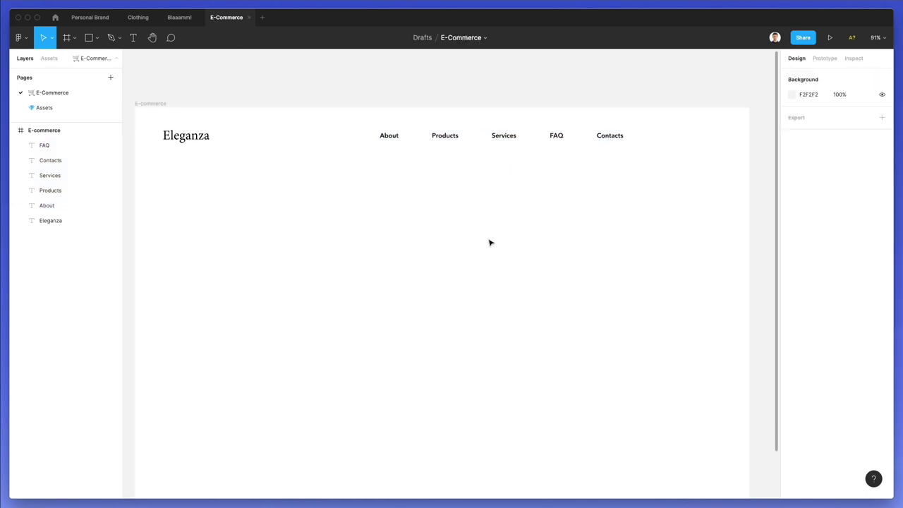
- Move the row of five menu items together closer to the right edge of the E-commerce frame
left_click_drag(338, 114, 699, 160)
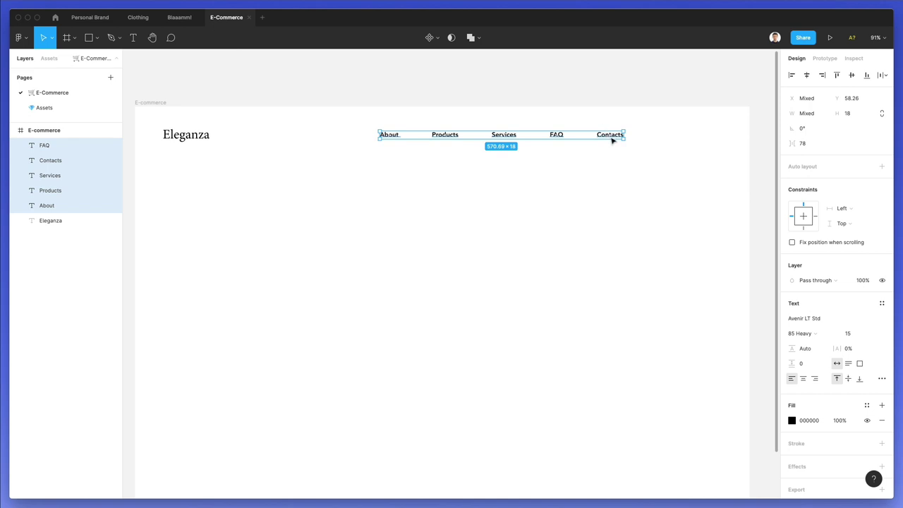
left_click_drag(613, 140, 681, 141)
left_click(662, 120)
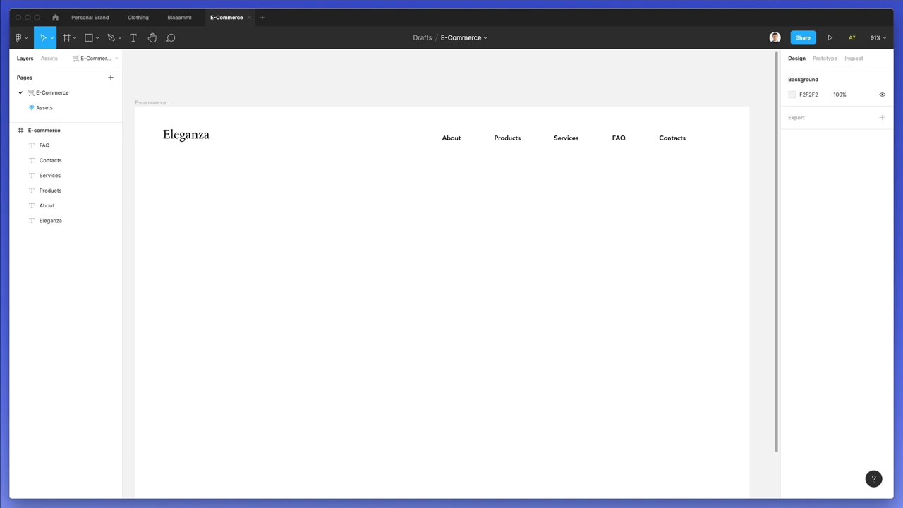
key("ctrl+Left")
left_click_drag(289, 111, 0, 113)
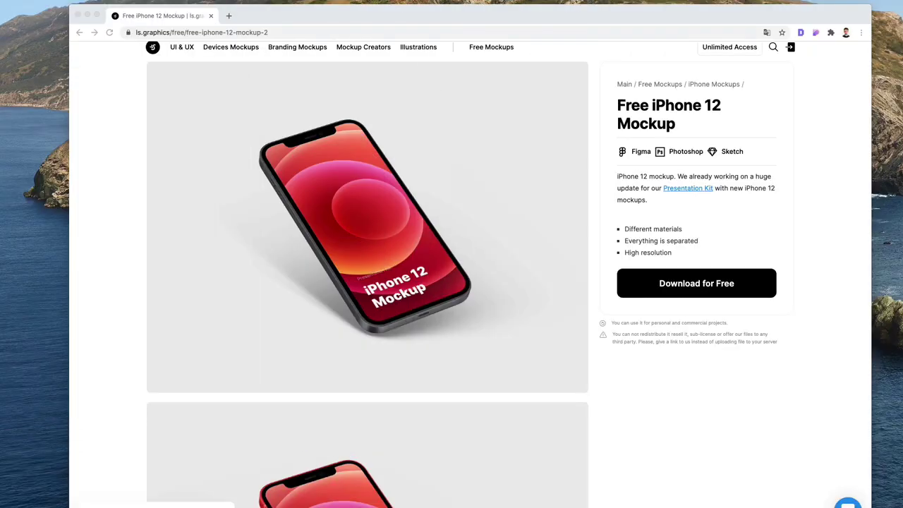
key("ctrl+Right")
key("ctrl+Right")
key("ctrl+Right")
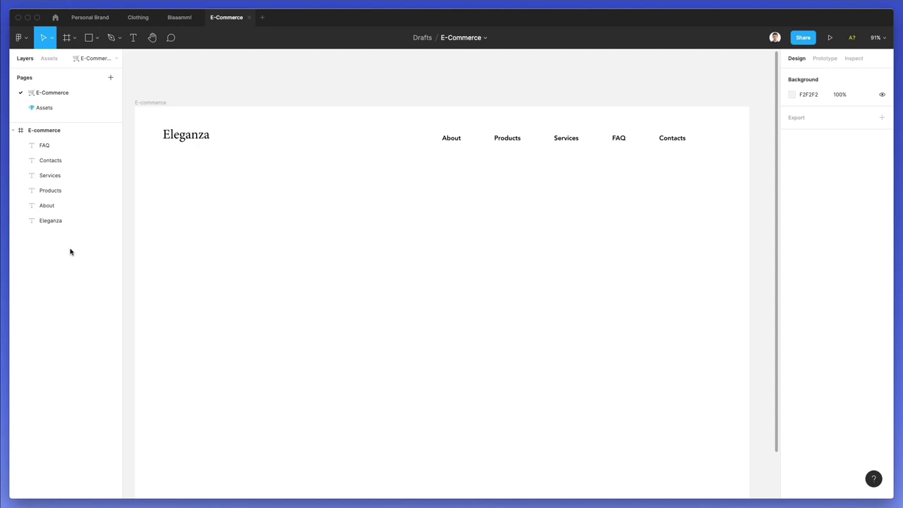
- Switch to Nucleo, search for "search", and place the solid 12 px magnifier icon in the frame just after Contacts
left_click_drag(0, 113, 365, 198)
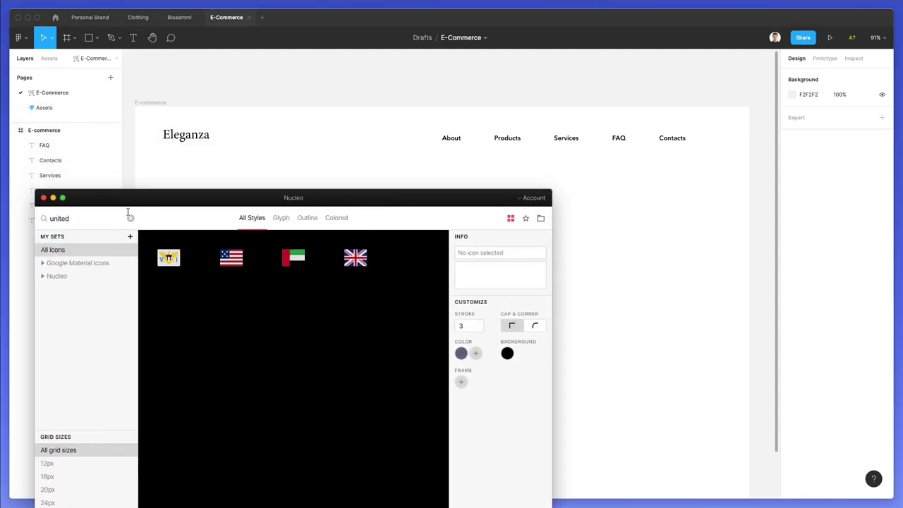
left_click(132, 219)
type("se")
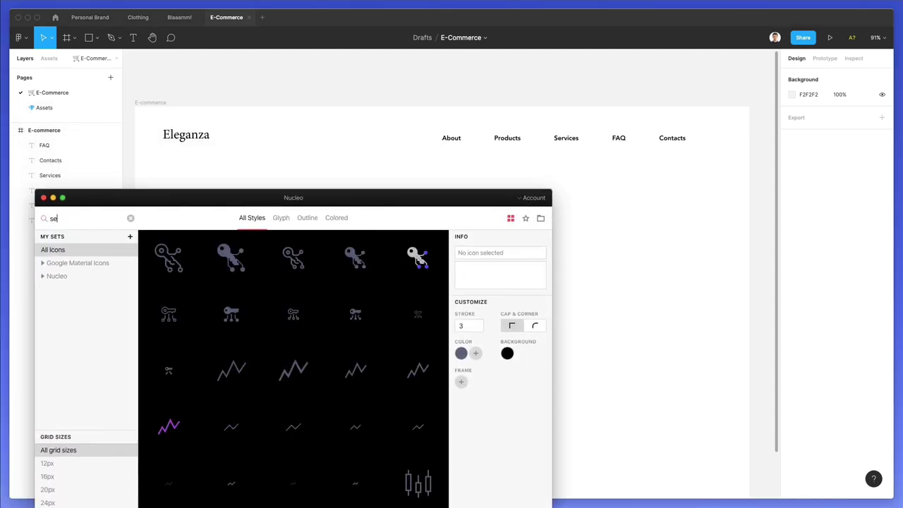
type("arch")
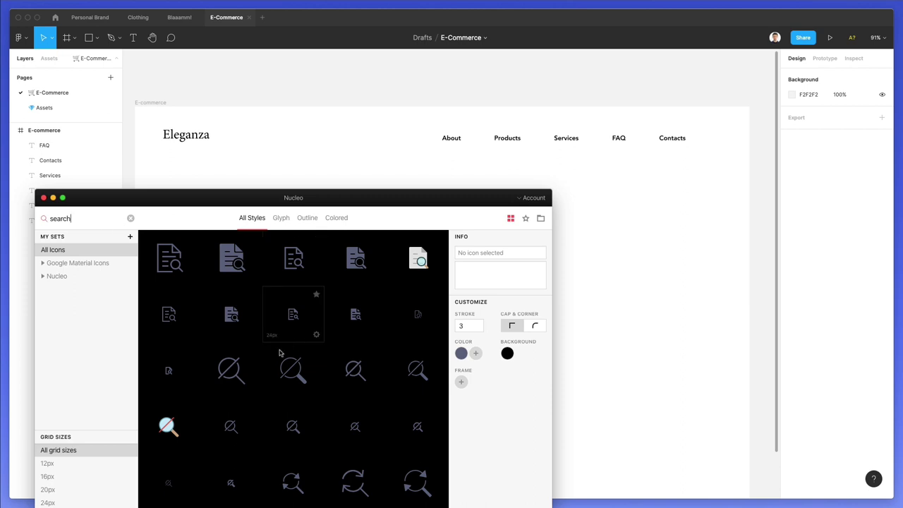
scroll(313, 327, "down", 5)
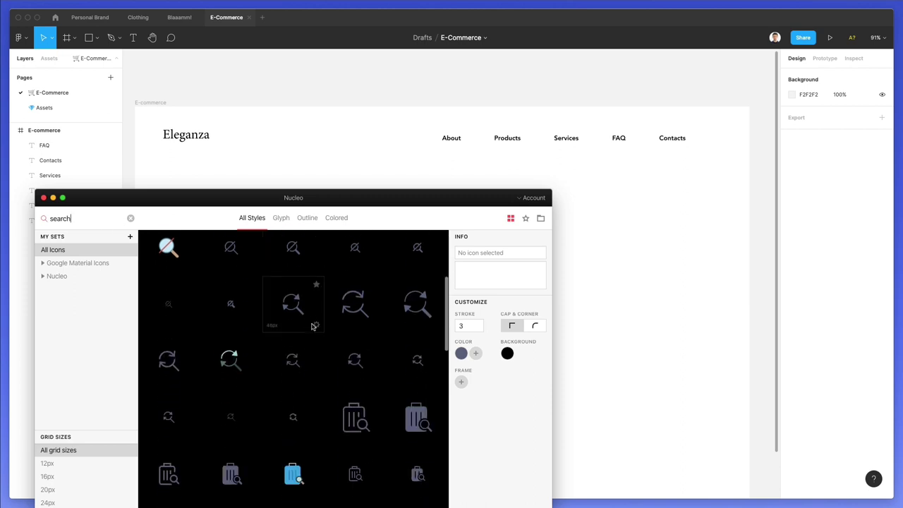
scroll(314, 383, "down", 4)
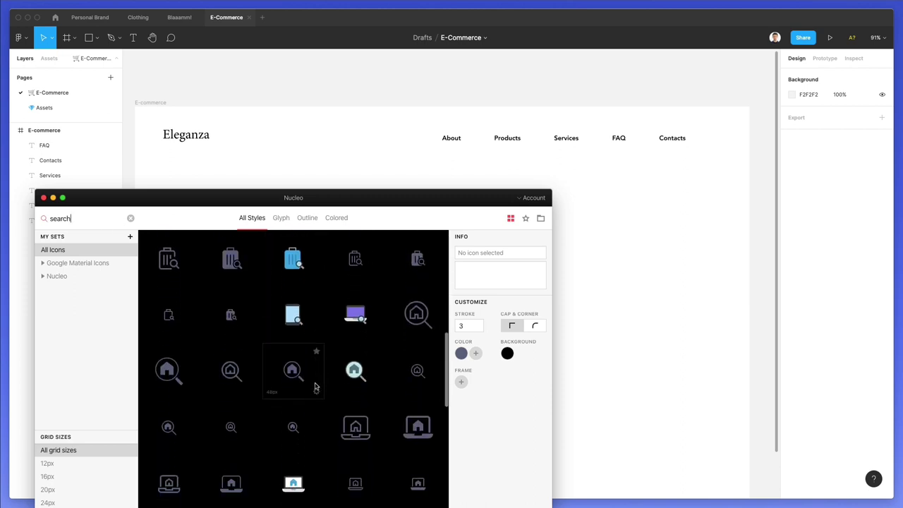
scroll(321, 398, "down", 3)
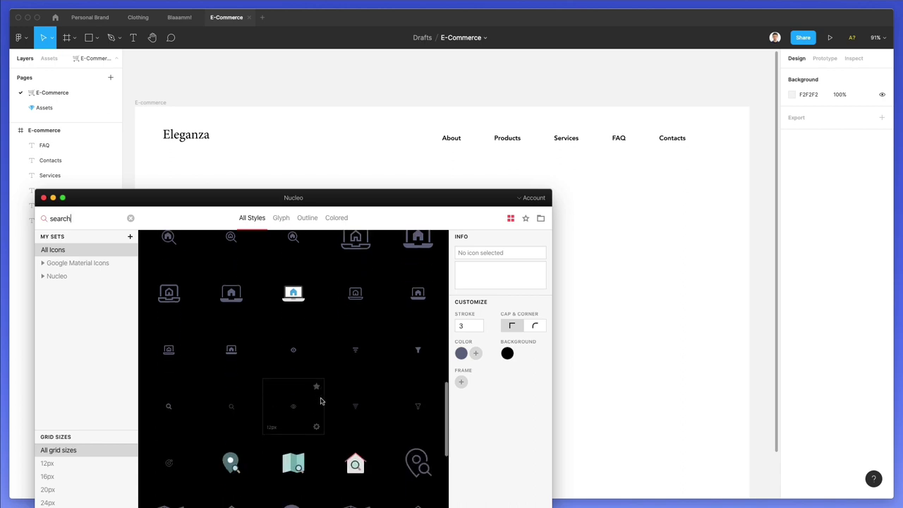
left_click_drag(175, 411, 708, 159)
- Search the Nucleo icon library for "hamburger"
double_click(65, 218)
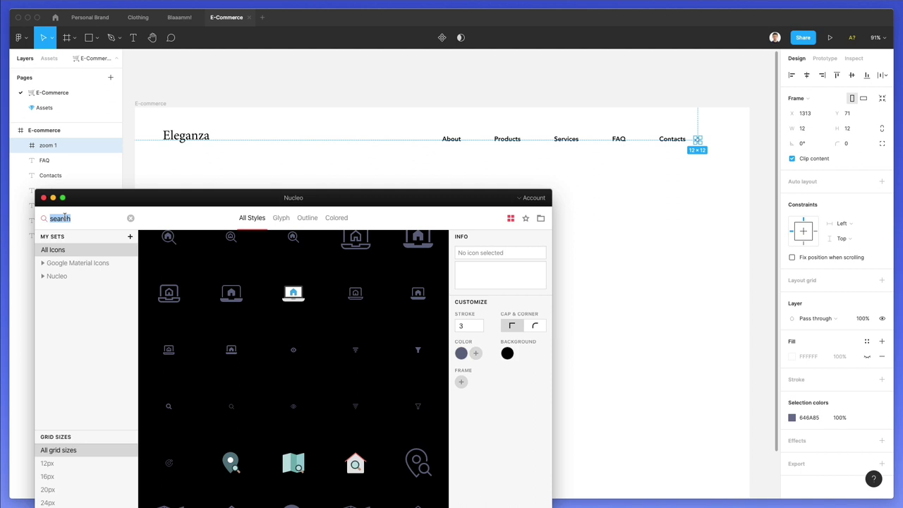
type("hamburger")
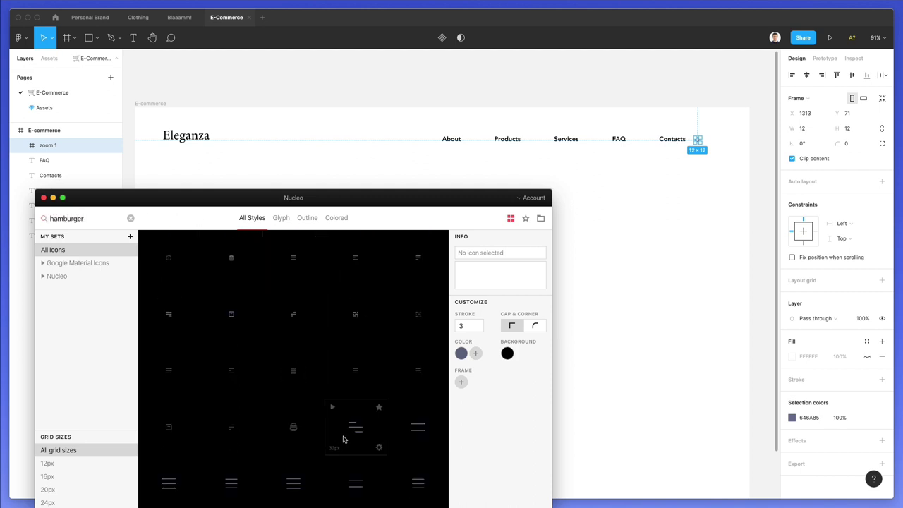
left_click_drag(295, 484, 711, 143)
scroll(714, 138, "up", 2)
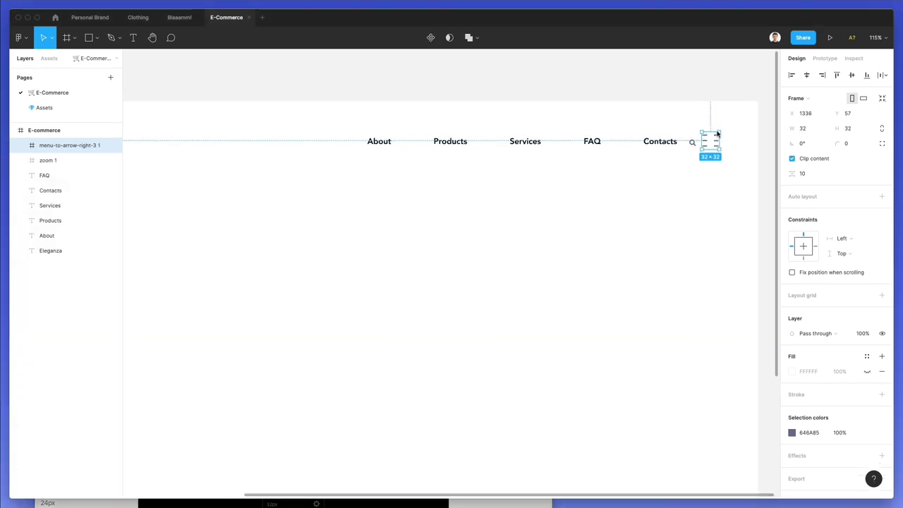
key("Delete")
- Place Nucleo's 32 px three-line menu-to-close-2 icon in the frame and position it right of the magnifier at about X 1335, Y 63
left_click(346, 502)
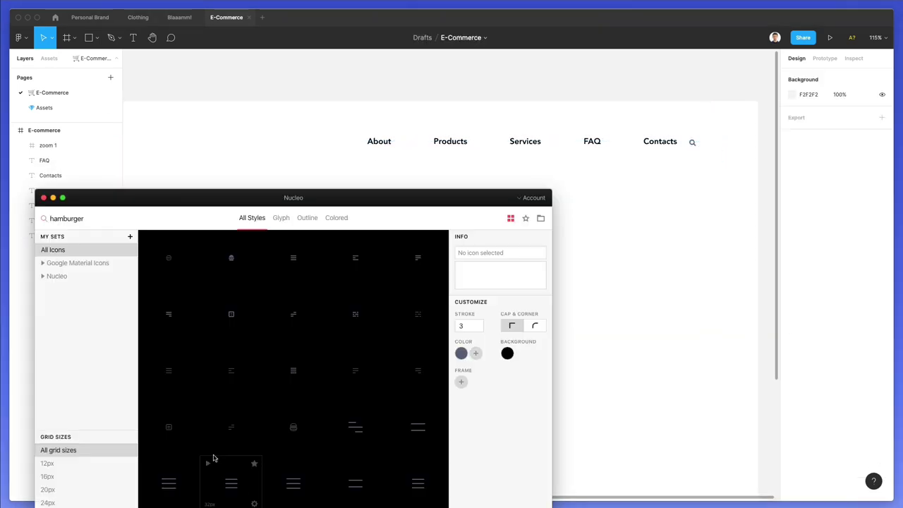
left_click_drag(169, 482, 649, 215)
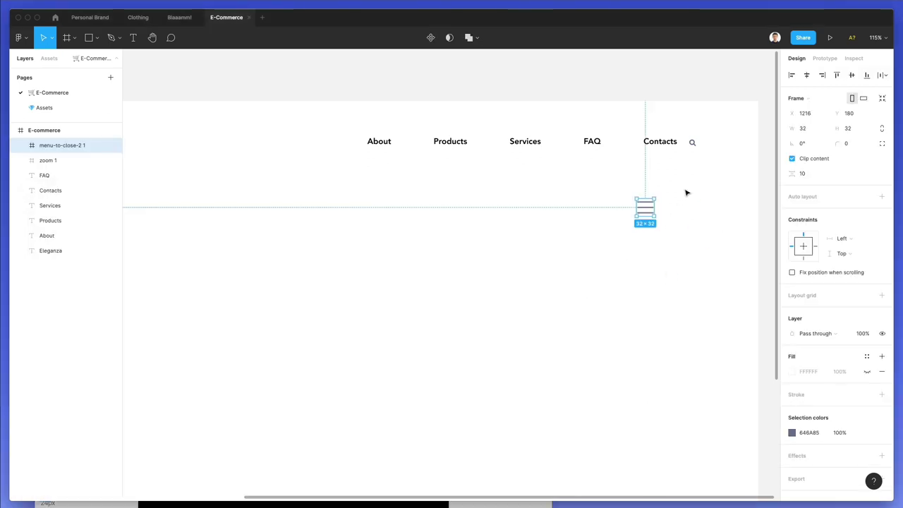
scroll(686, 192, "up", 3)
left_click_drag(593, 234, 729, 107)
scroll(679, 177, "up", 5)
scroll(670, 177, "down", 2)
scroll(663, 177, "up", 5)
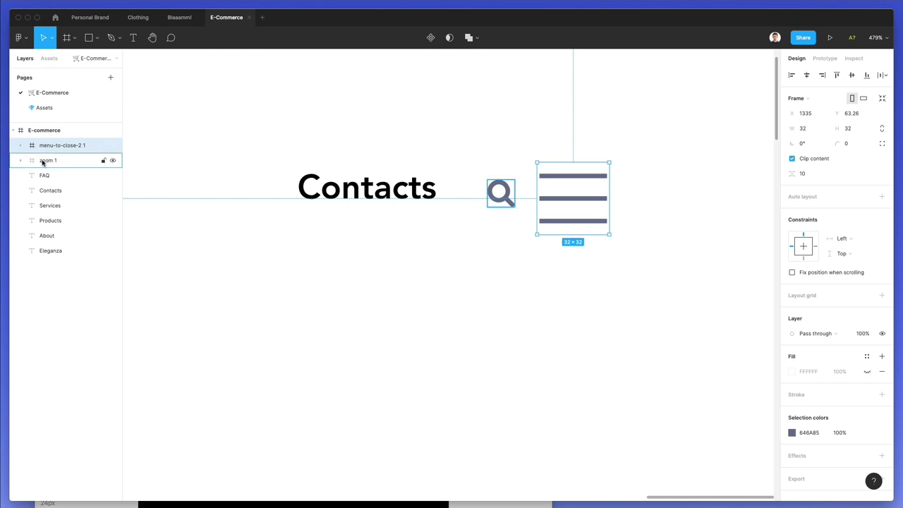
- Ungroup the imported frames around the magnifier and three-line menu icons, keeping their inner groups
left_click(50, 163, "shift")
key("super+shift+g")
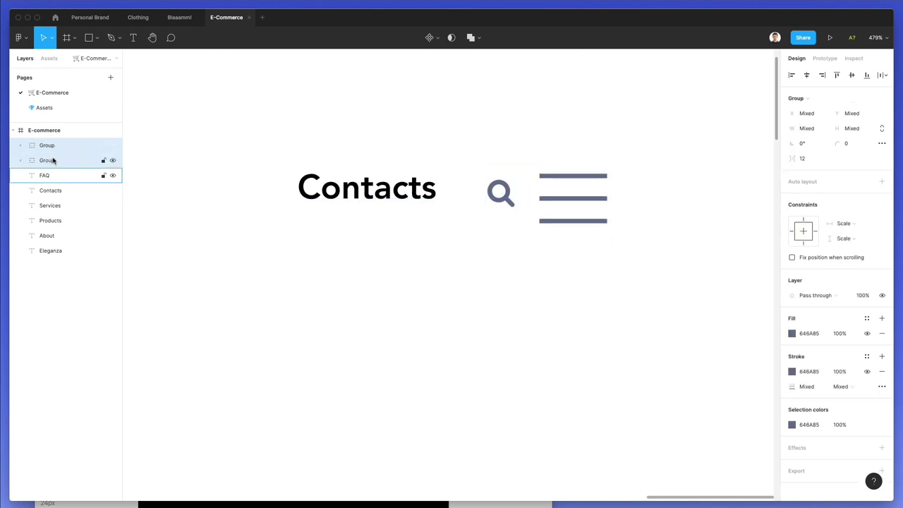
left_click(578, 145)
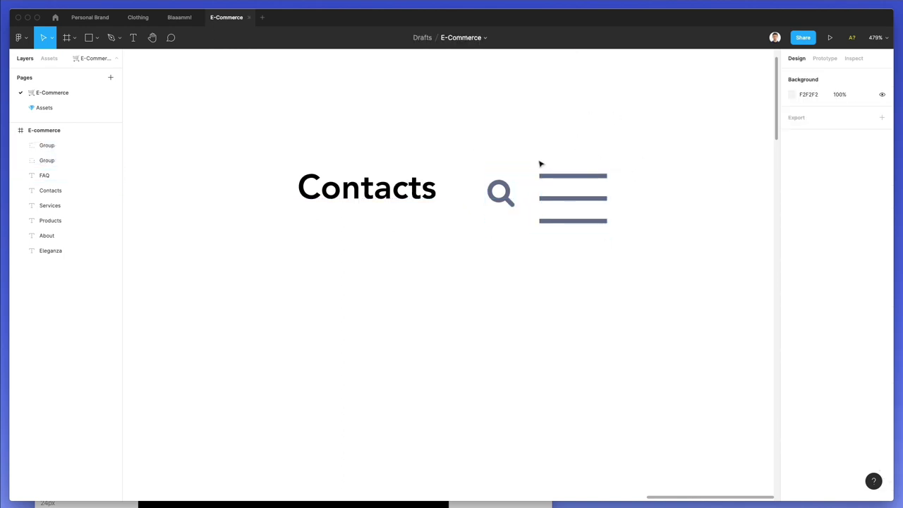
- Scale the magnifier icon up to about 18 px and line it up with Contacts, along with the menu icon moved slightly further right
scroll(554, 180, "down", 5)
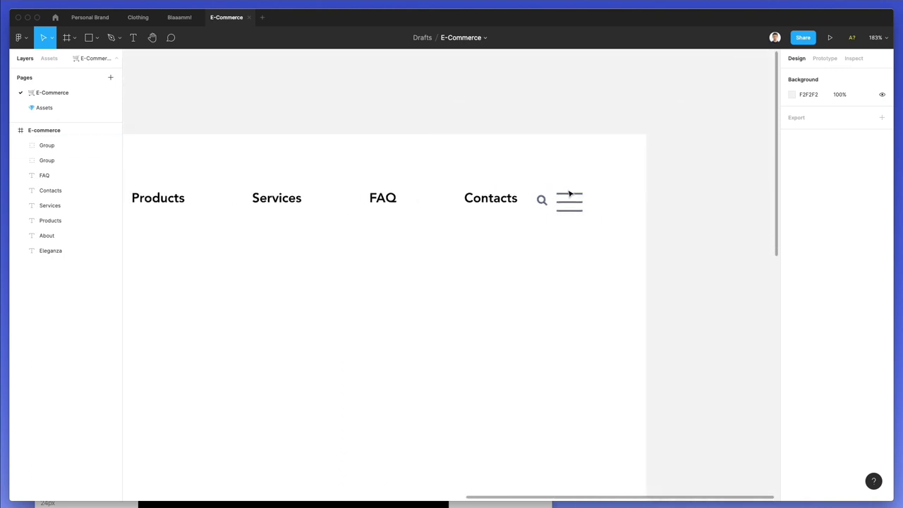
left_click(573, 206)
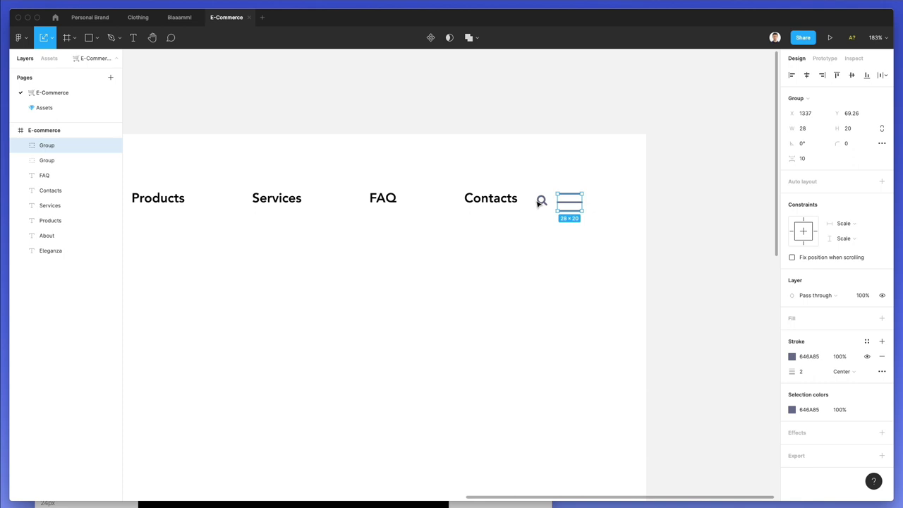
left_click(541, 202)
left_click_drag(547, 206, 554, 215)
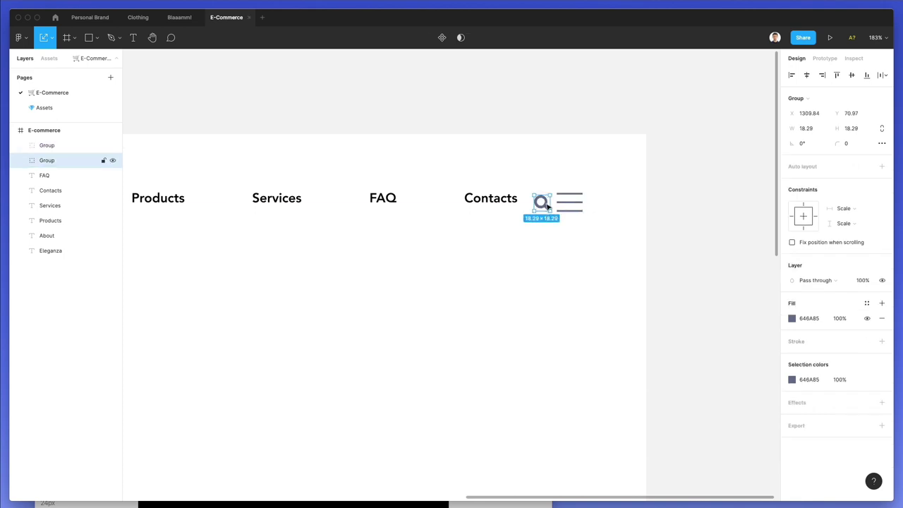
key("Escape")
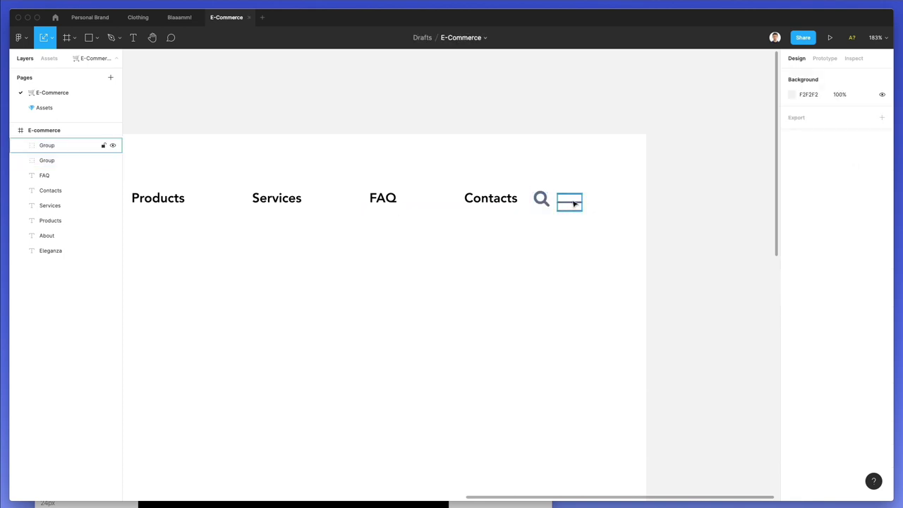
mouse_move(573, 201)
left_mouse_down()
mouse_move(566, 206)
mouse_move(579, 203)
left_mouse_up()
left_click(575, 274)
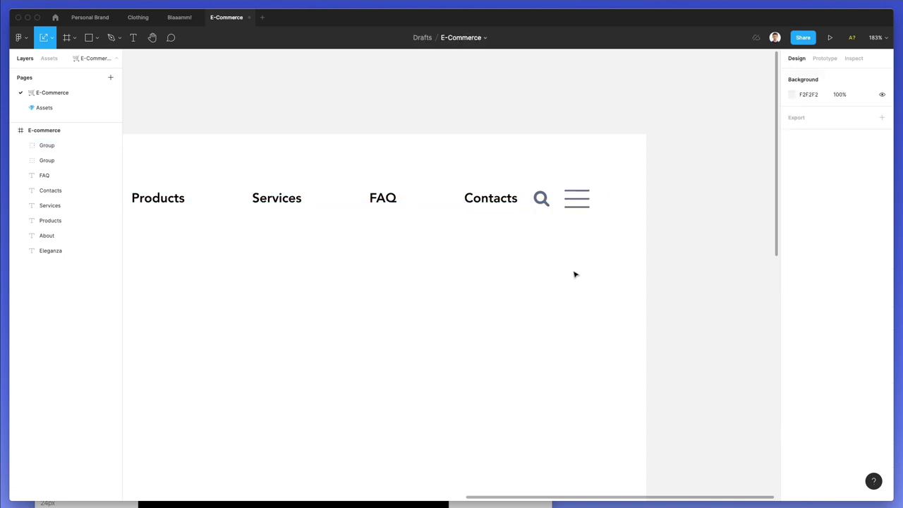
- Thicken the three-line menu icon's stroke to 2.5
left_click(332, 503)
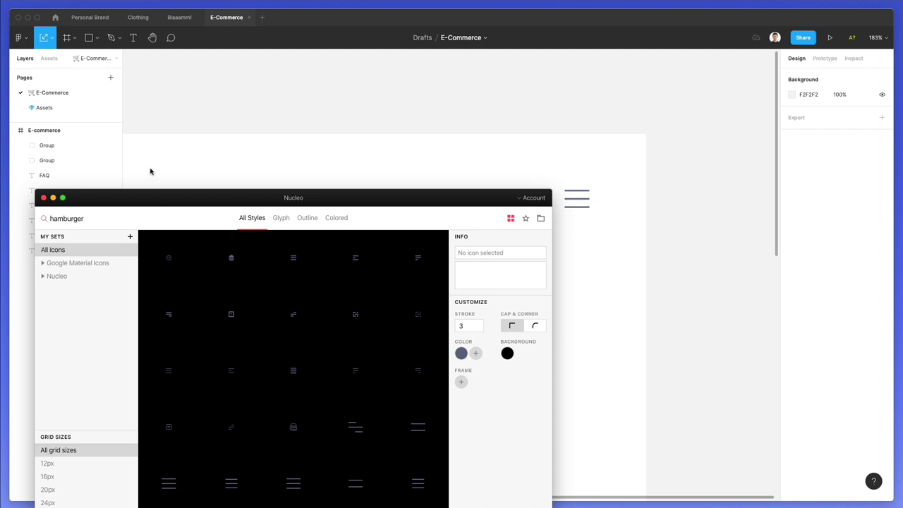
left_click(605, 200)
scroll(557, 205, "up", 5)
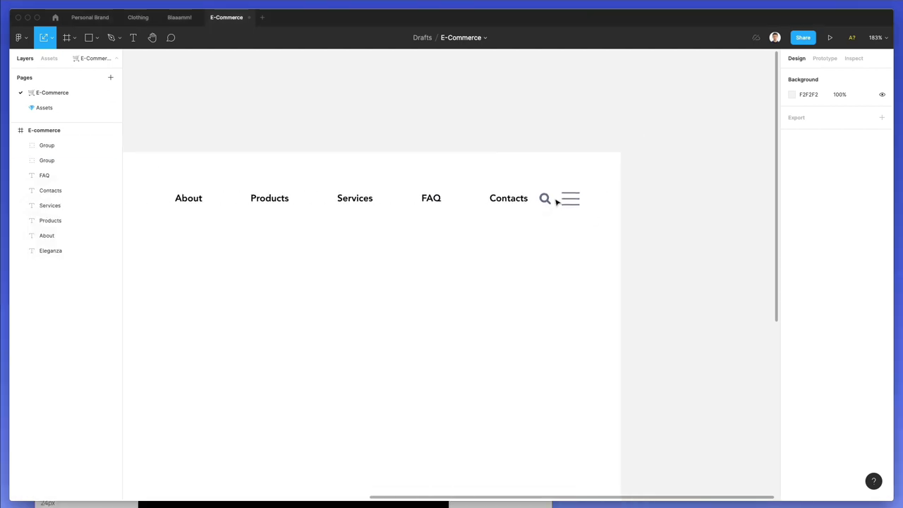
left_click(605, 200)
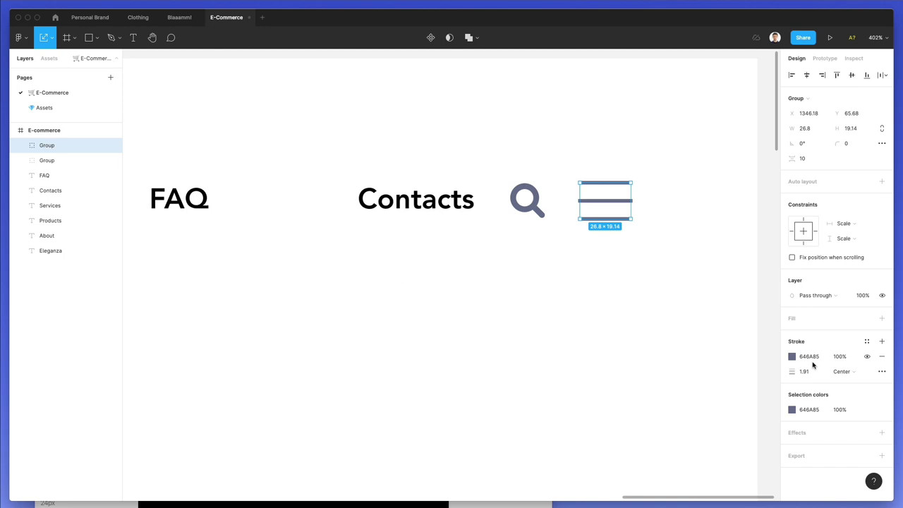
left_click(809, 370)
type("2.5")
key("Return")
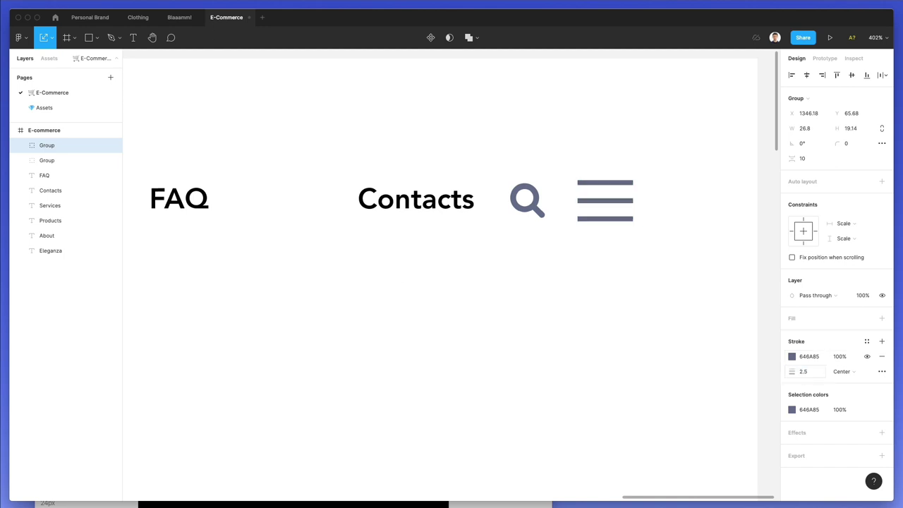
- Align the magnifier and three-line menu icons on their vertical centres
left_click(621, 254)
scroll(621, 273, "down", 5)
left_click_drag(577, 217, 592, 248)
left_click(637, 239)
left_click(580, 241)
left_click_drag(571, 208, 647, 271)
left_click(851, 75)
left_click(599, 323)
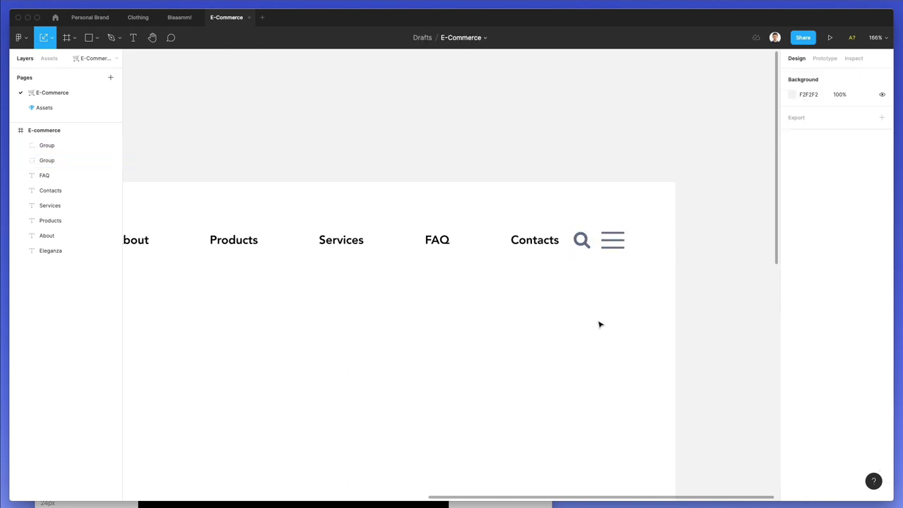
- Move Contacts left toward FAQ and distribute the five navigation labels with equal horizontal spacing
scroll(488, 317, "down", 5, "ctrl")
scroll(423, 282, "left", 3)
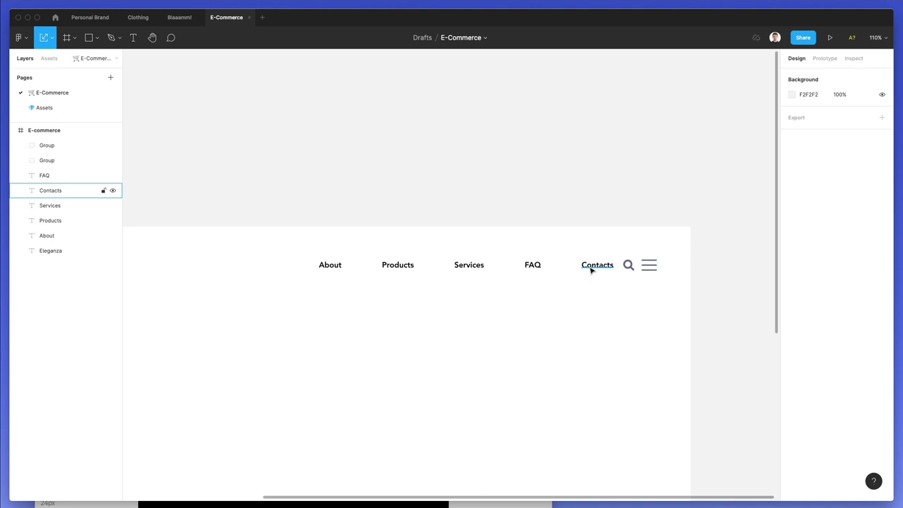
left_click_drag(591, 268, 316, 264)
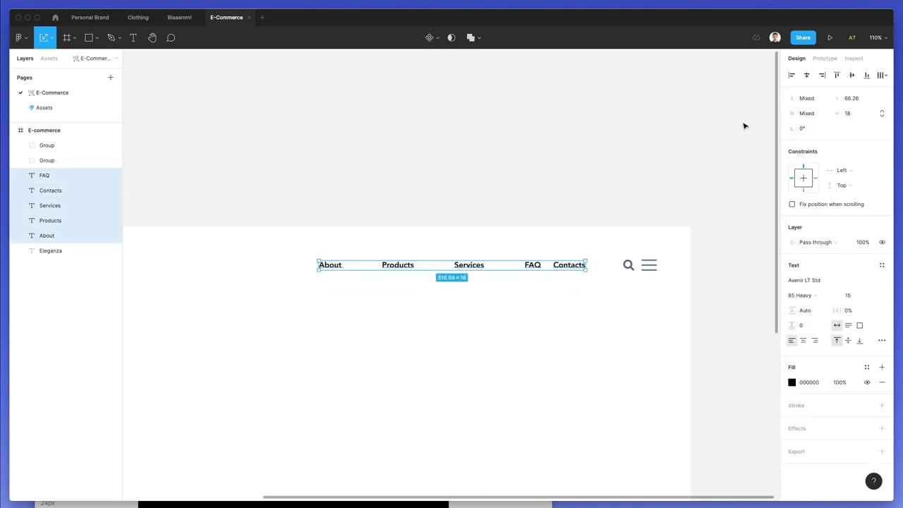
left_click(882, 75)
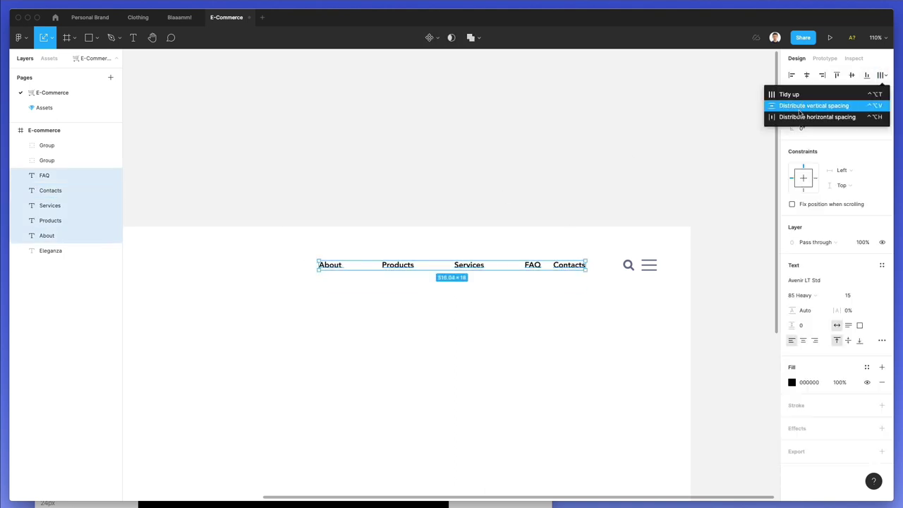
left_click(800, 115)
left_click(463, 343)
- Place a spare copy of the About label in the empty area below the navigation row
left_click_drag(339, 264, 253, 345)
left_click(408, 252)
scroll(407, 252, "down", 1)
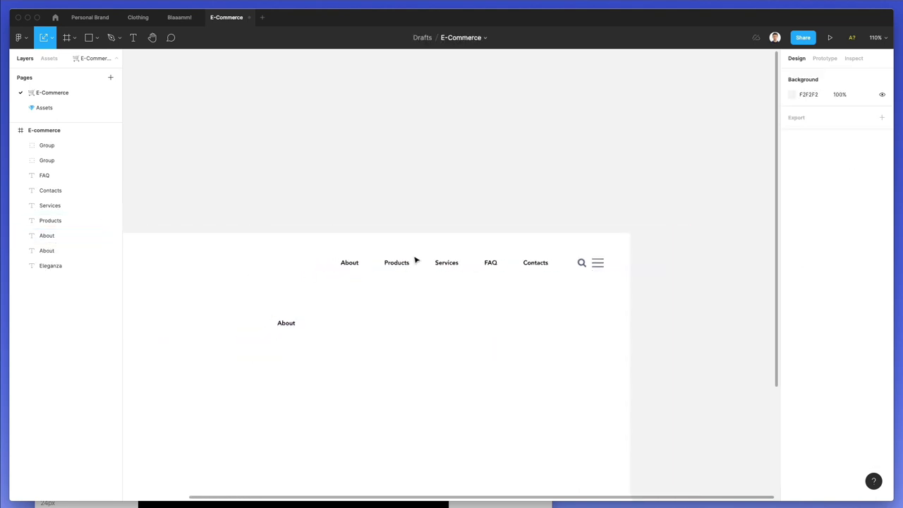
- Change the letter case of the five navigation labels to uppercase
scroll(415, 258, "up", 5)
left_click_drag(257, 237, 695, 297)
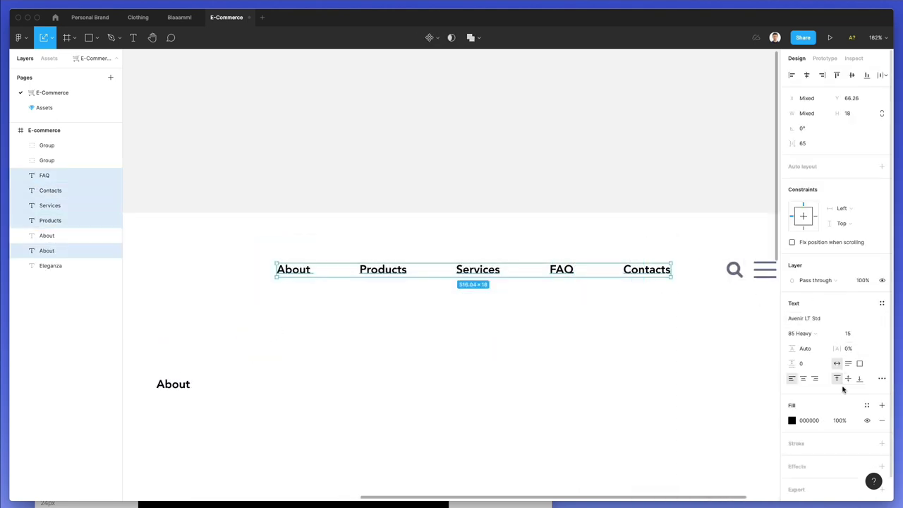
left_click(882, 380)
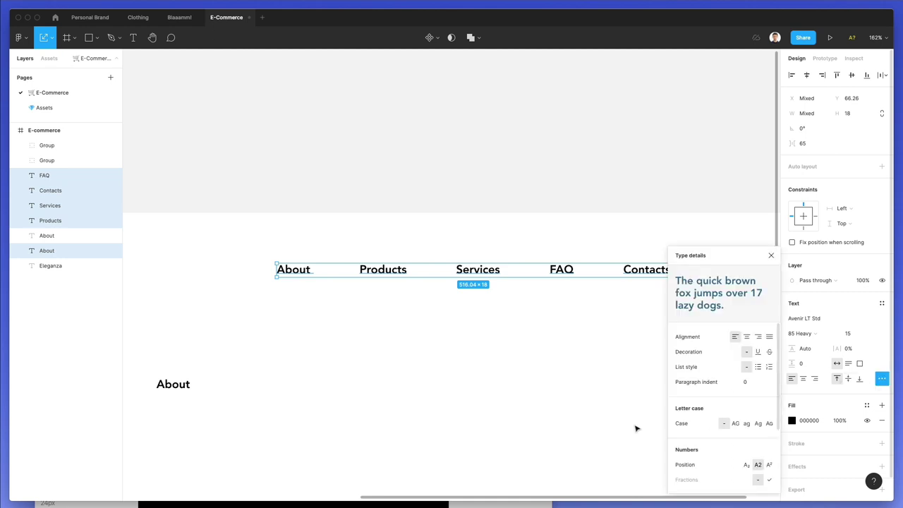
left_click(739, 429)
left_click_drag(265, 209, 673, 306)
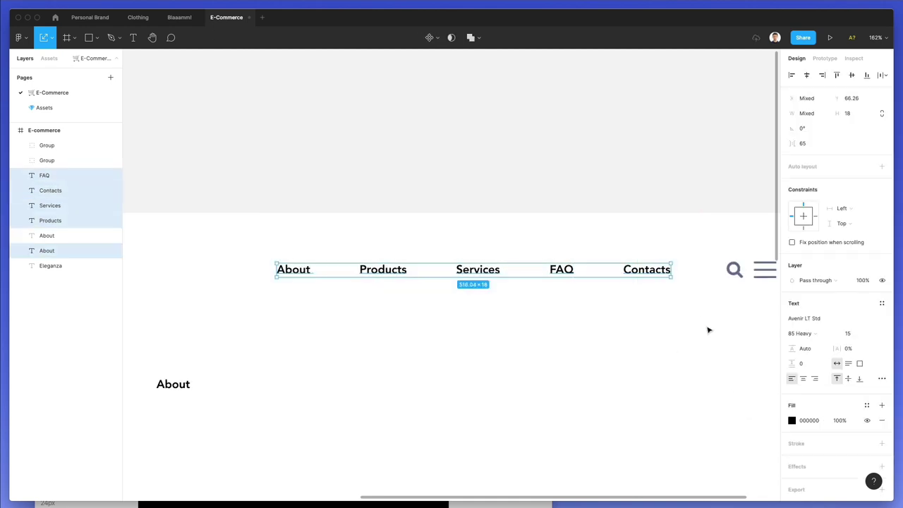
left_click(881, 379)
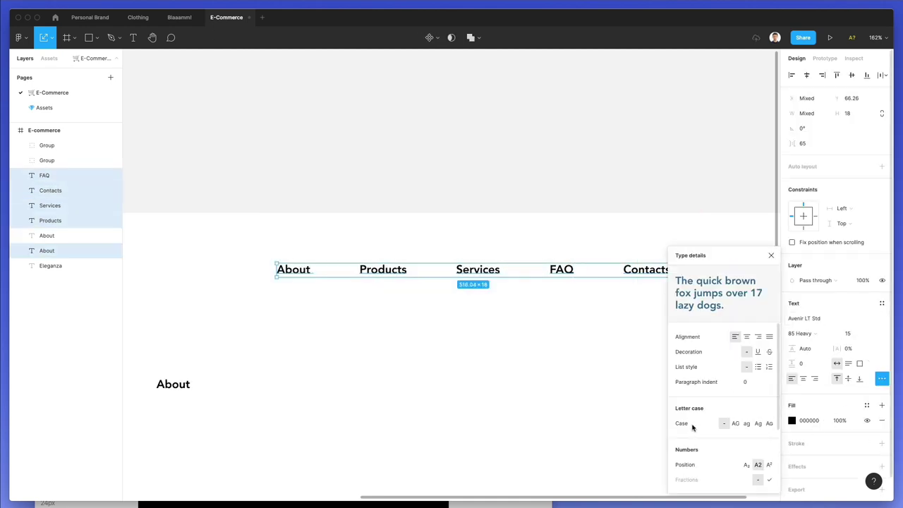
left_click(735, 423)
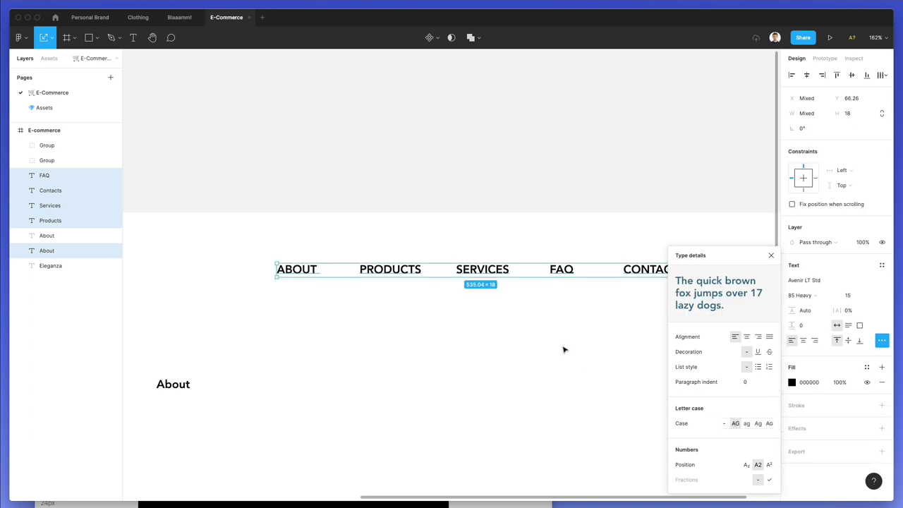
- Set the letter spacing of the five navigation labels to 18%
left_click(847, 311)
type("10")
key("Return")
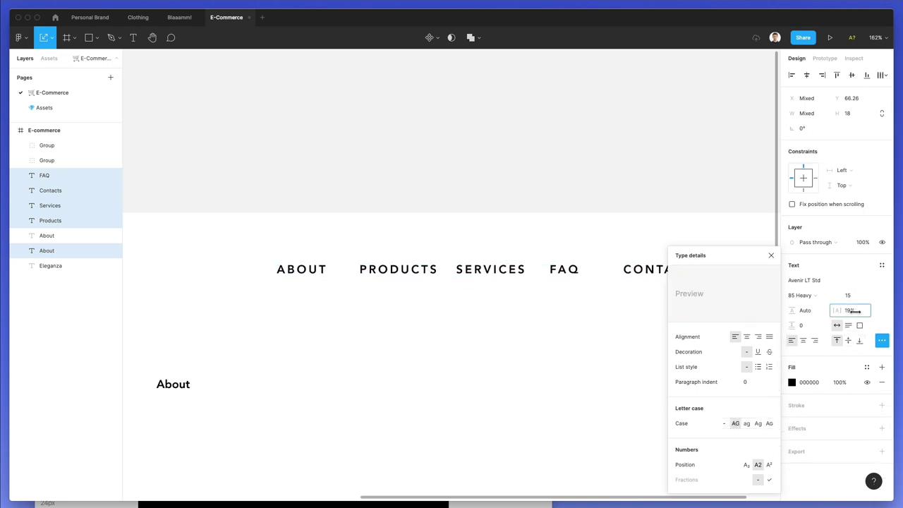
left_click(478, 310)
scroll(439, 349, "down", 5)
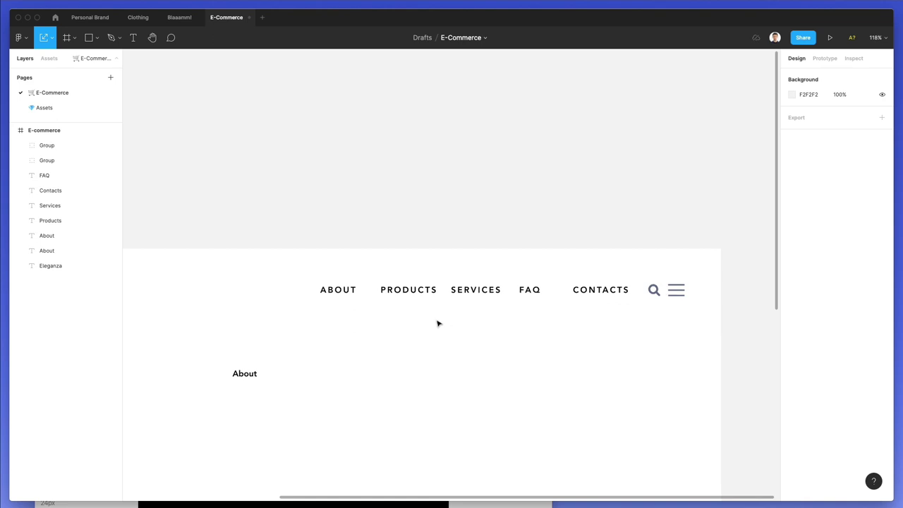
- Nudge Contacts slightly left to about X 1169 and distribute the five navigation labels evenly in the horizontal direction
left_click(593, 290)
key("Left")
key("Left")
key("Left")
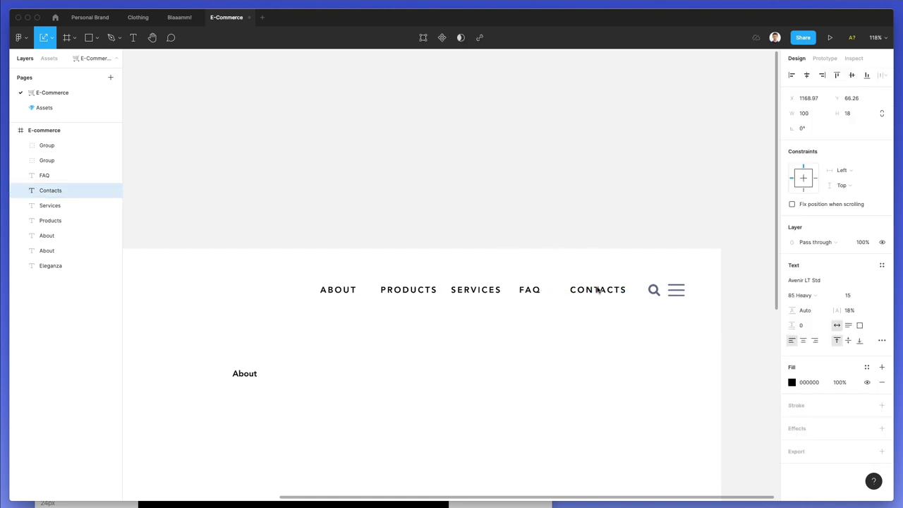
left_click_drag(589, 328, 285, 266)
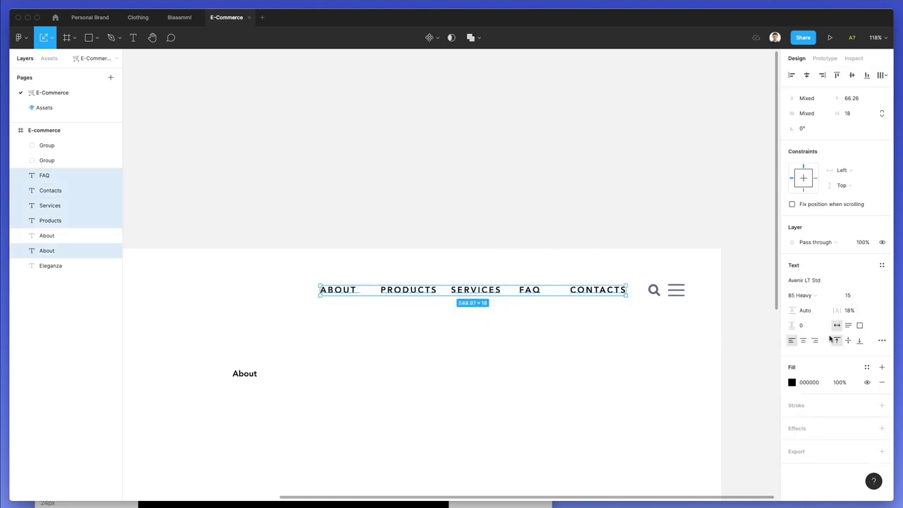
left_click(882, 75)
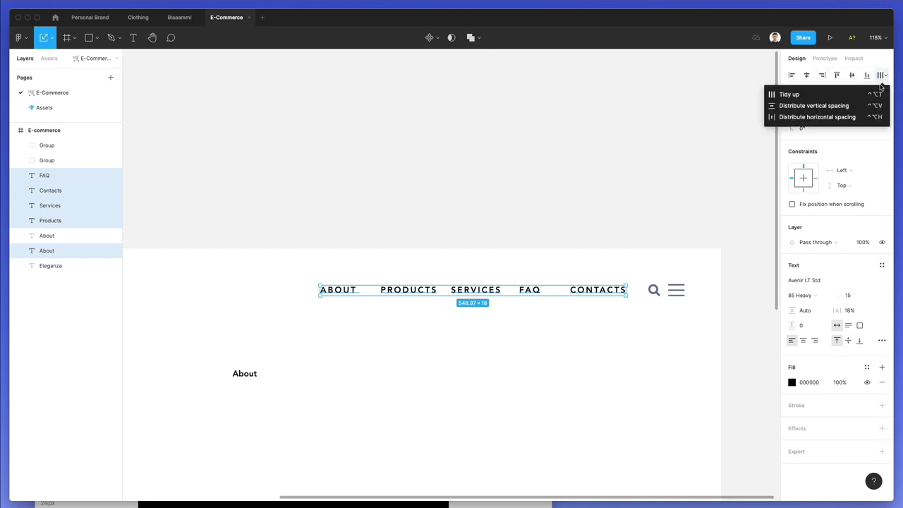
left_click(811, 117)
left_click(454, 246)
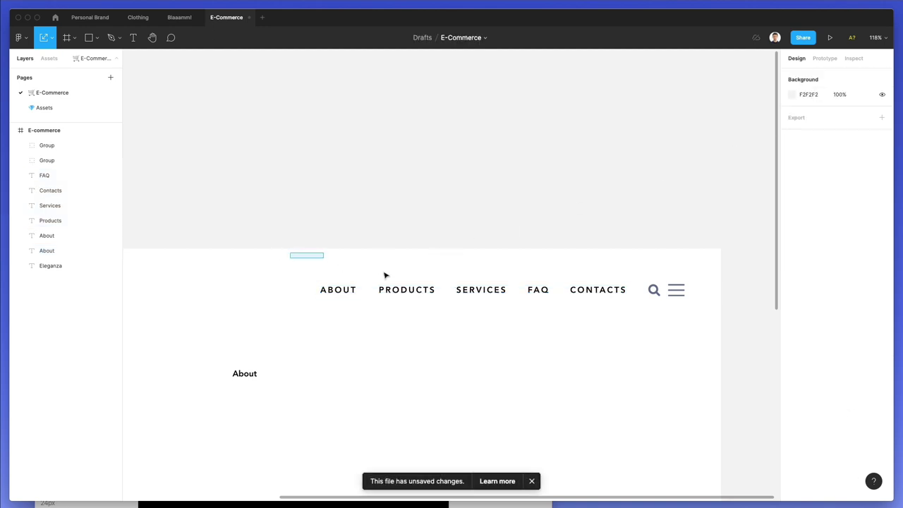
- Move the About navigation label farther left to widen the row to about 619 px and redistribute the five labels horizontally
left_click_drag(290, 252, 300, 293)
left_click_drag(243, 257, 605, 322)
left_click(882, 75)
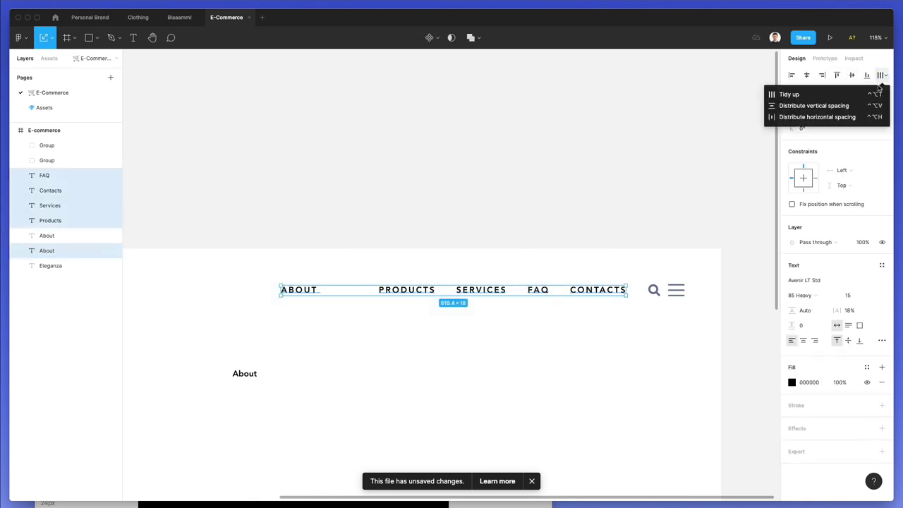
left_click(812, 117)
left_click(492, 230)
scroll(493, 230, "down", 5)
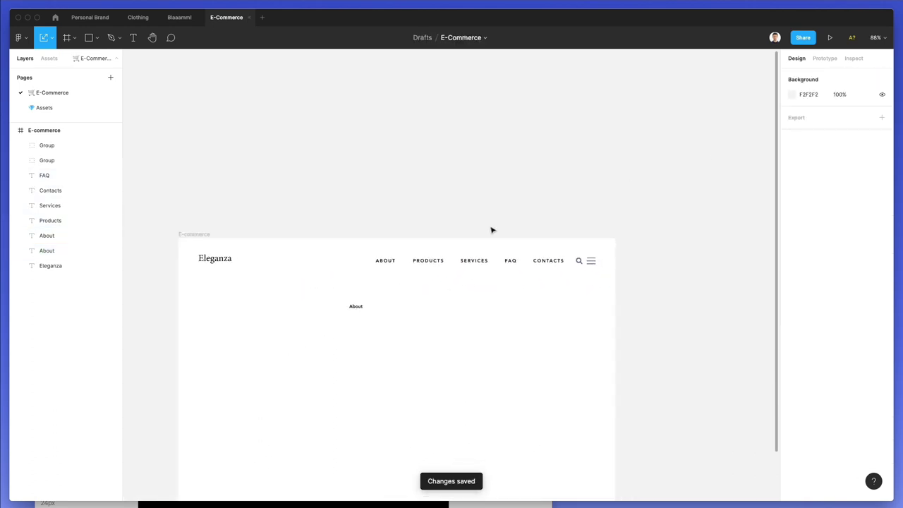
- Shift the five navigation labels and the magnifier left to open a gap before the menu icon
left_click_drag(578, 254, 386, 288)
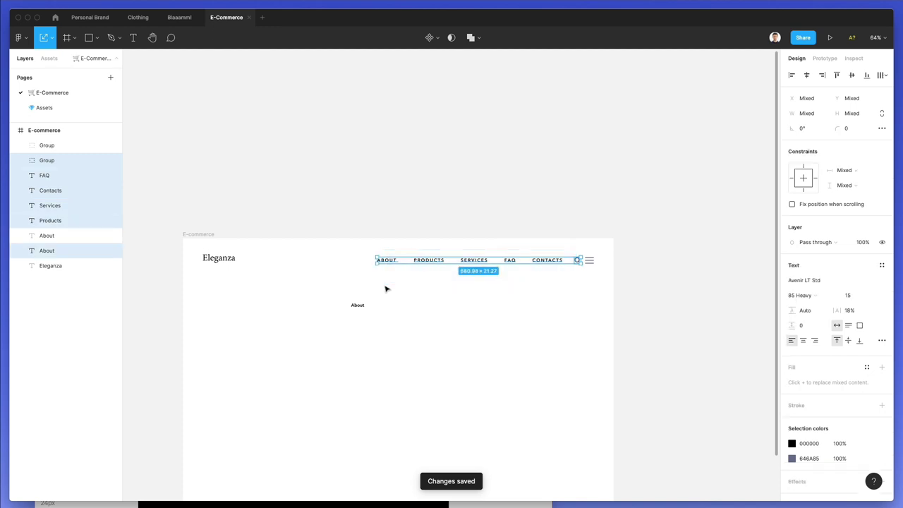
key("shift+Left")
left_click(611, 226)
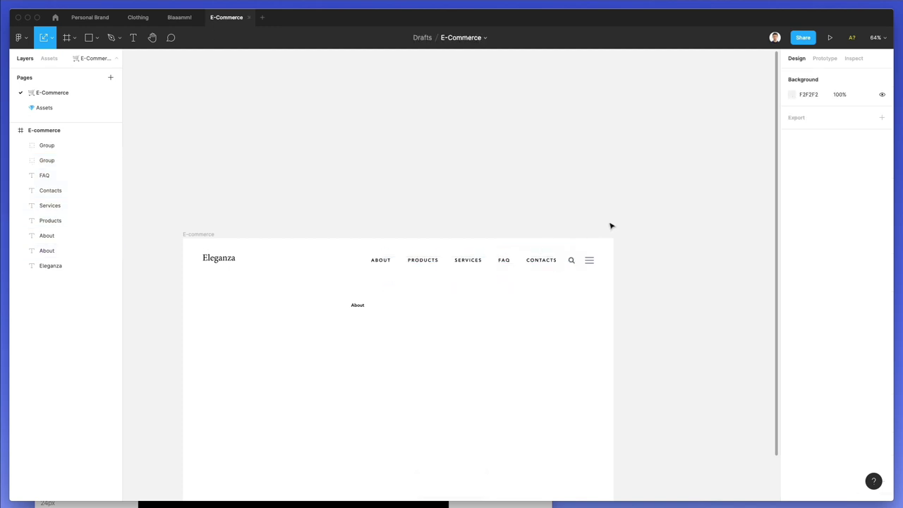
- Scale the three-line menu icon up to about 30 × 22 px
scroll(599, 262, "up", 8)
left_click(583, 262)
left_click_drag(590, 252, 595, 250)
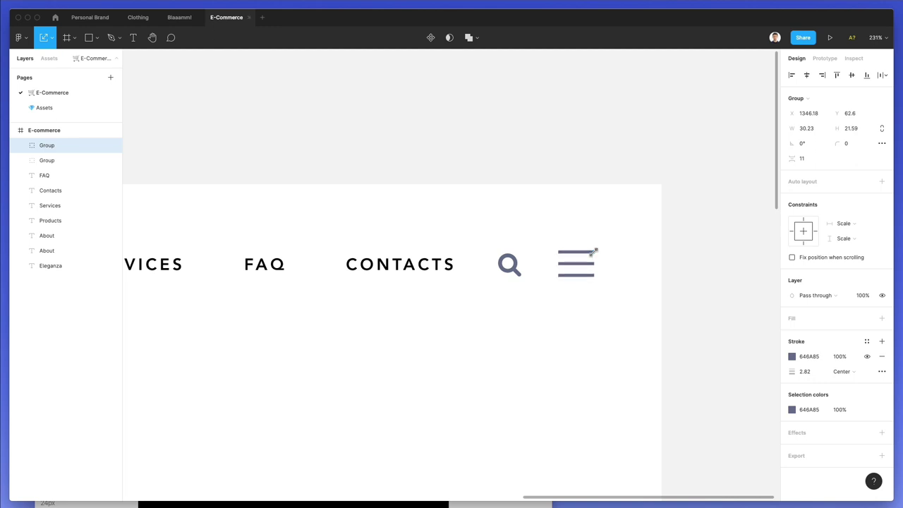
scroll(593, 253, "down", 8)
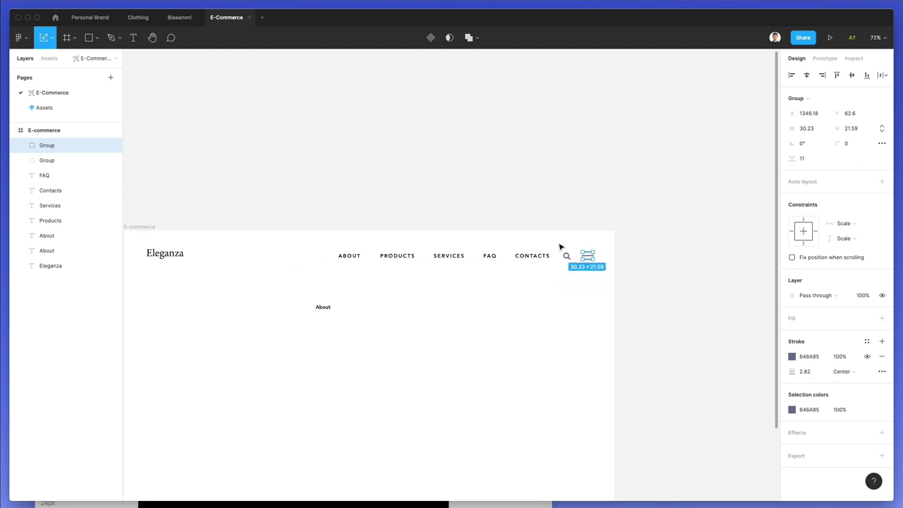
- Recolor the magnifier and menu icons by setting both their fill and stroke to 9297AD
left_click(564, 254, "shift")
left_click(792, 333)
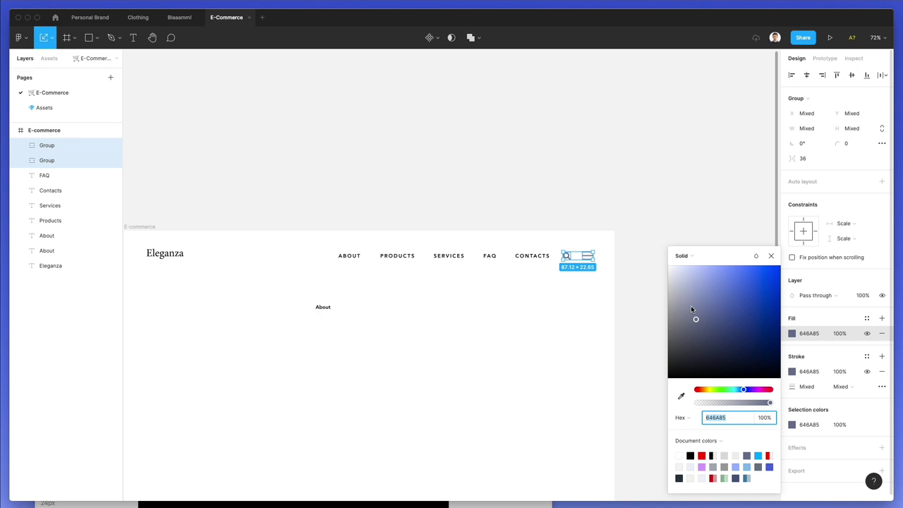
mouse_move(690, 303)
left_mouse_down()
mouse_move(682, 301)
mouse_move(686, 306)
left_mouse_up()
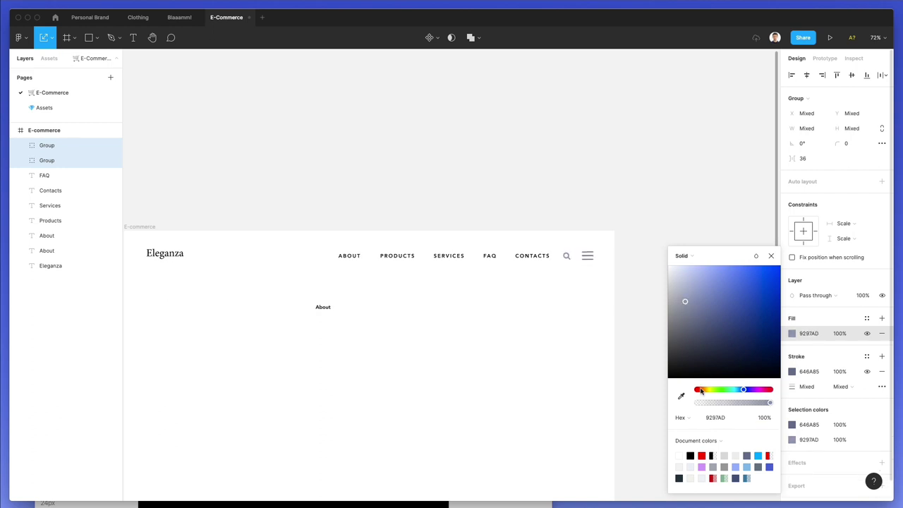
left_click(711, 417)
key("ctrl+c")
left_click(809, 371)
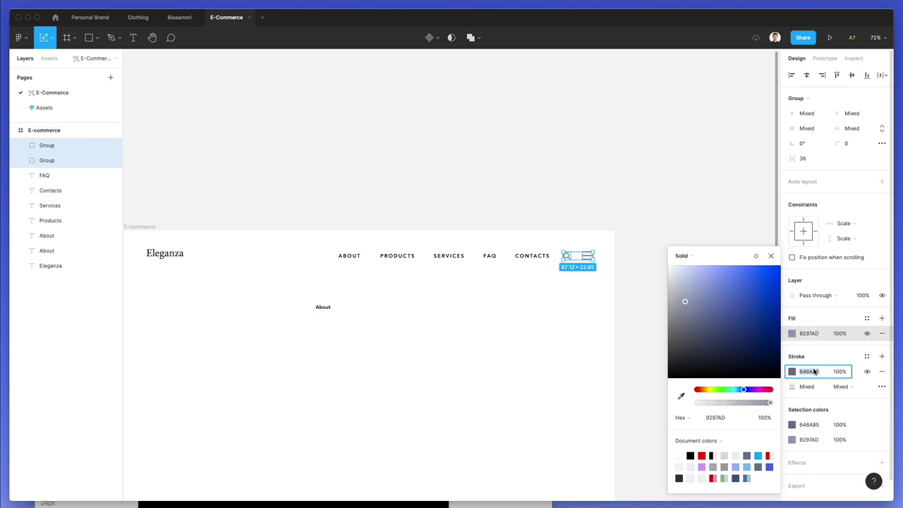
key("ctrl+v")
key("Return")
left_click(532, 334)
- Reduce the font size of the five uppercase navigation labels to 12
scroll(539, 321, "down", 3)
scroll(539, 321, "left", 4)
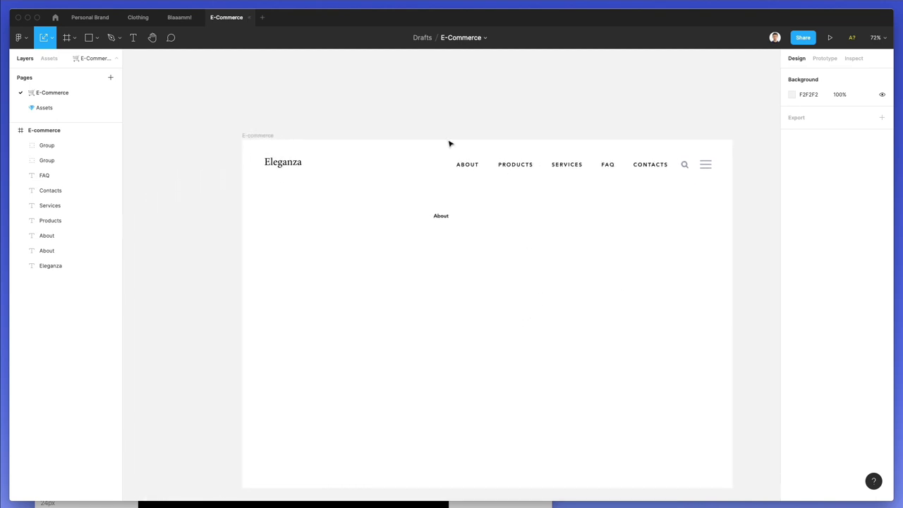
left_click_drag(449, 143, 652, 180)
left_click(854, 334)
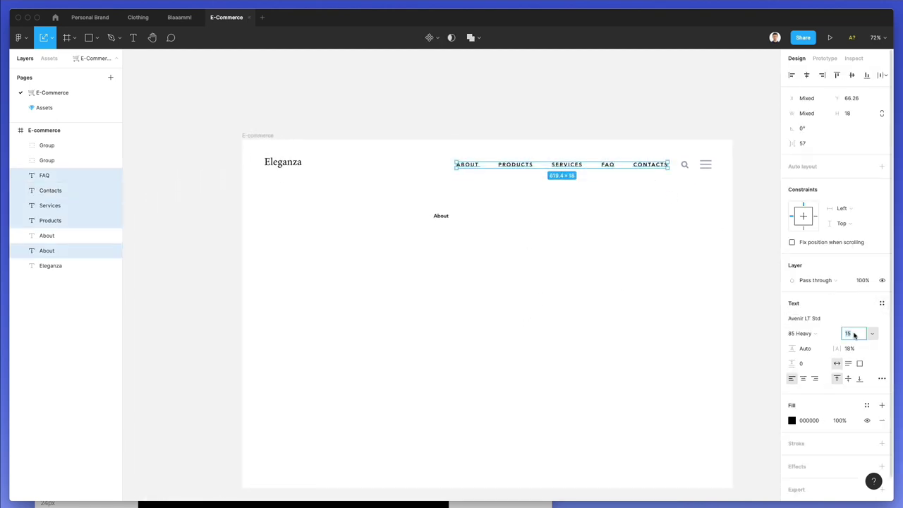
type("13")
key("Return")
key("Down")
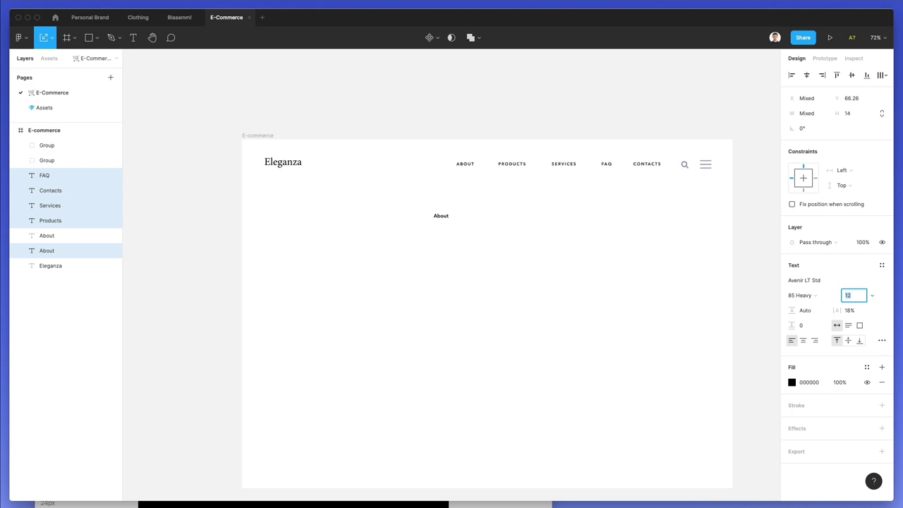
key("Down")
key("Up")
key("Escape")
- Shift the five navigation labels right toward the magnifier and down to about Y 68
key("Right")
key("Right")
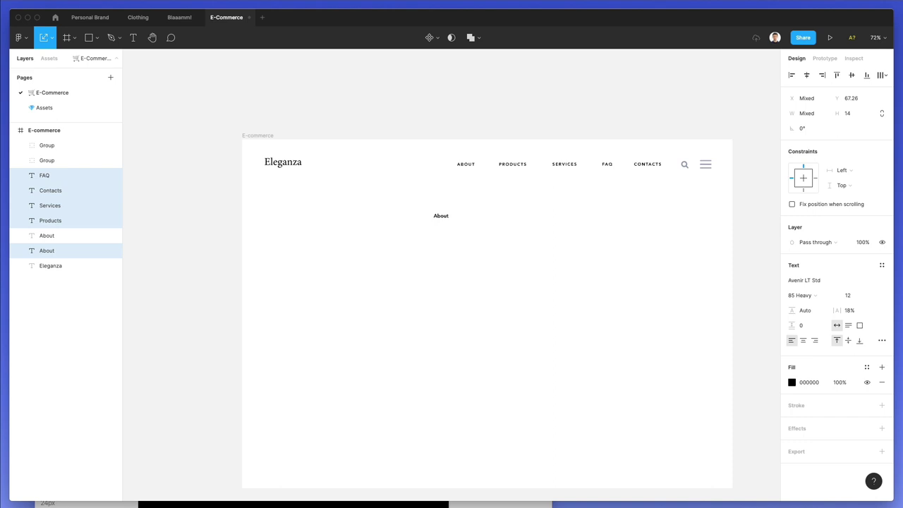
key("shift+Right")
key("Down")
key("shift+Right")
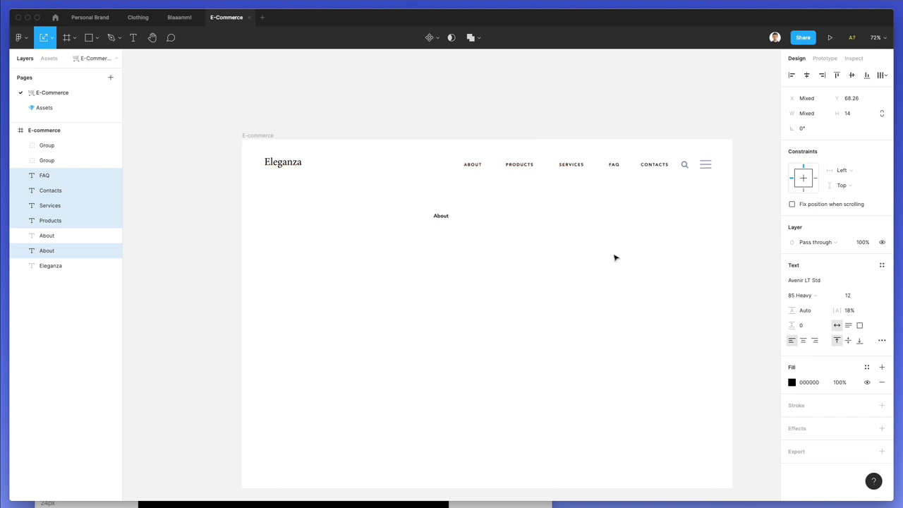
left_click(615, 256)
- Move the ABOUT label right toward PRODUCTS and distribute the horizontal spacing of the five navigation labels evenly
left_click_drag(473, 168, 489, 169)
left_click(484, 153)
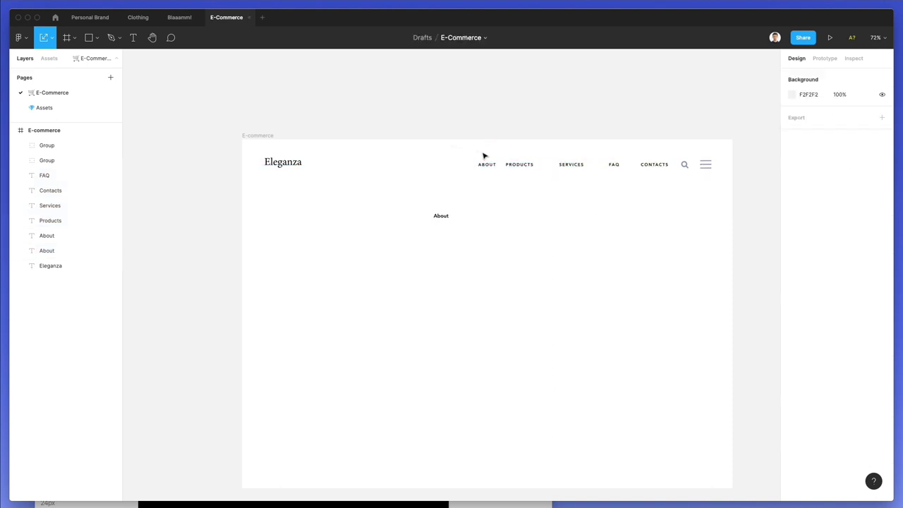
left_click_drag(450, 145, 667, 181)
left_click(884, 76)
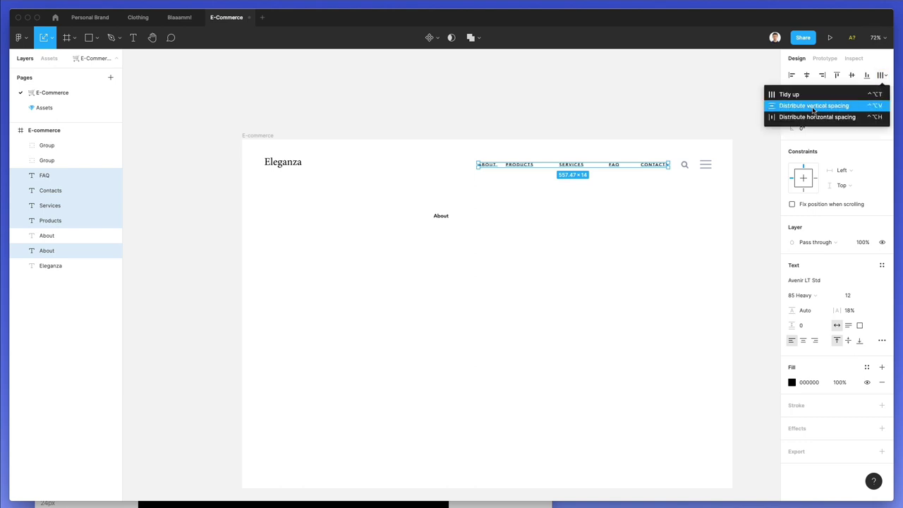
left_click(819, 105)
left_click(648, 231)
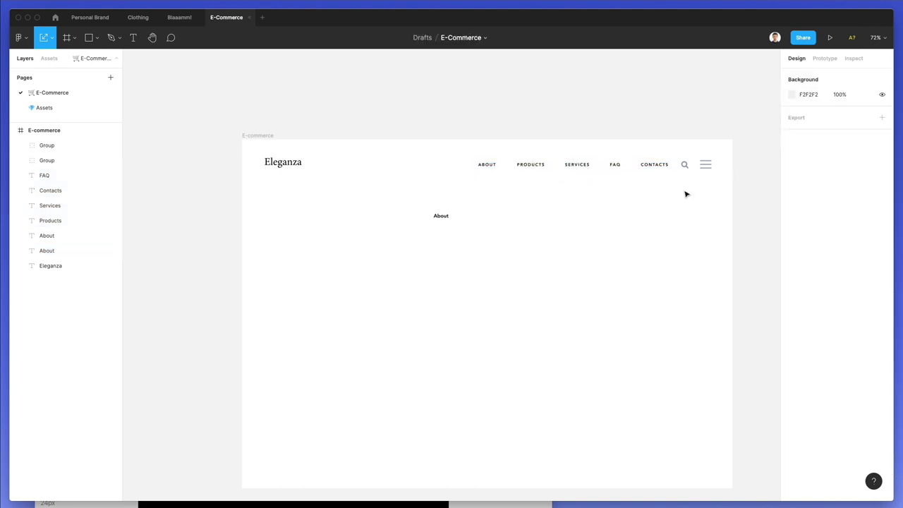
- Set the stroke weight of the three-line menu icon to 2
left_click(708, 162)
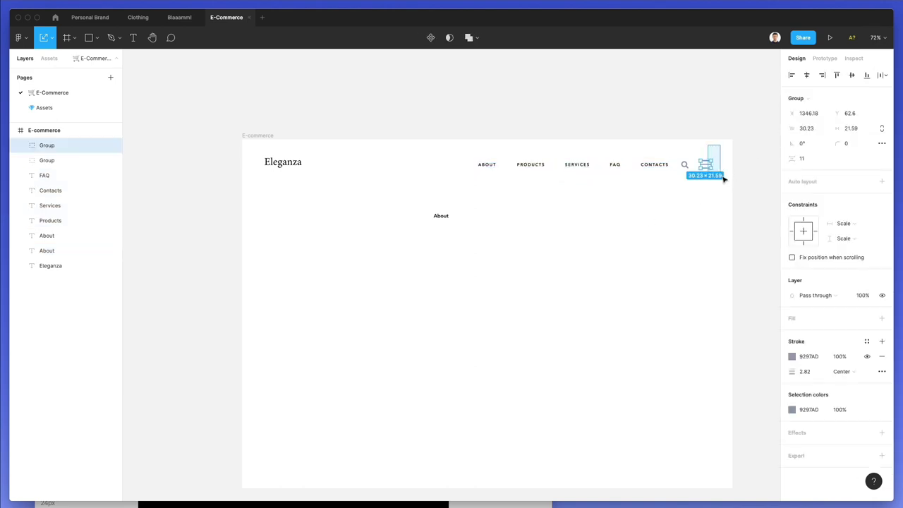
left_click(806, 372)
type("2")
key("Return")
left_click(611, 282)
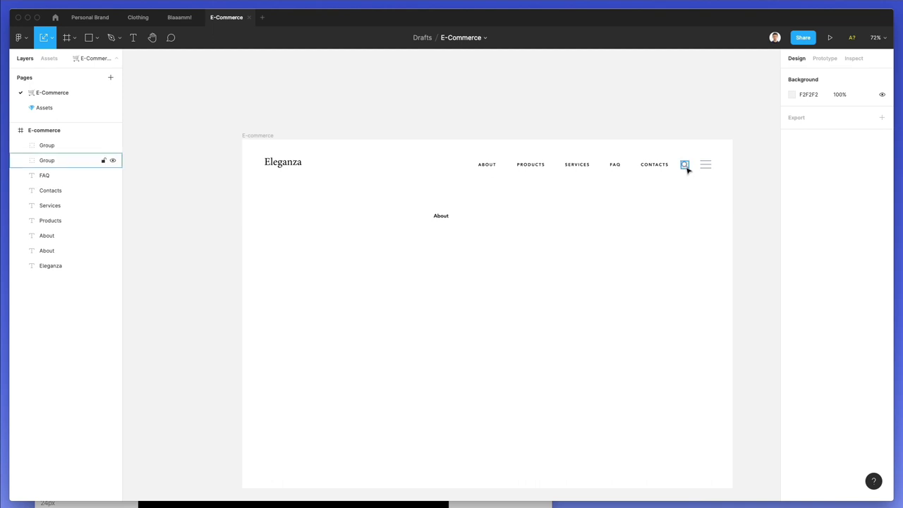
- Delete the magnifier icon and shift the five navigation labels right toward the menu icon
left_click_drag(687, 169, 345, 165)
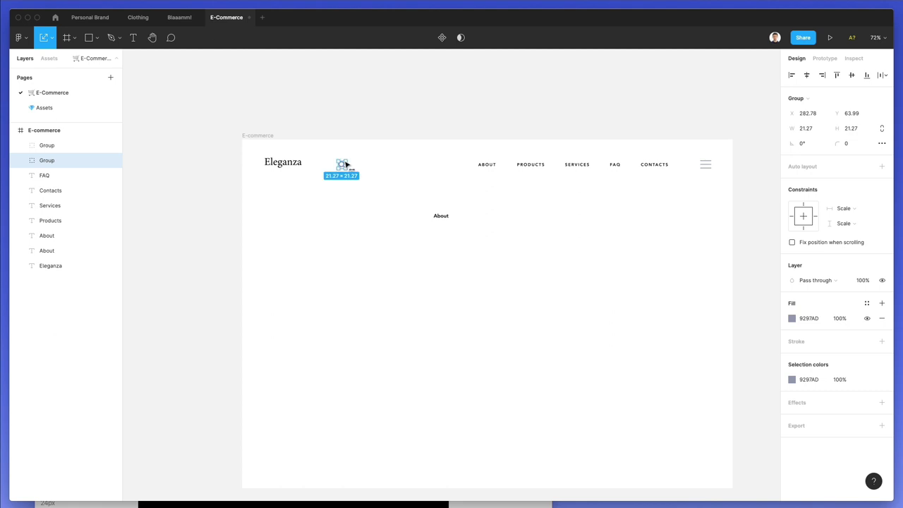
key("Delete")
left_click_drag(463, 139, 661, 187)
key("shift+Right")
key("shift+Right")
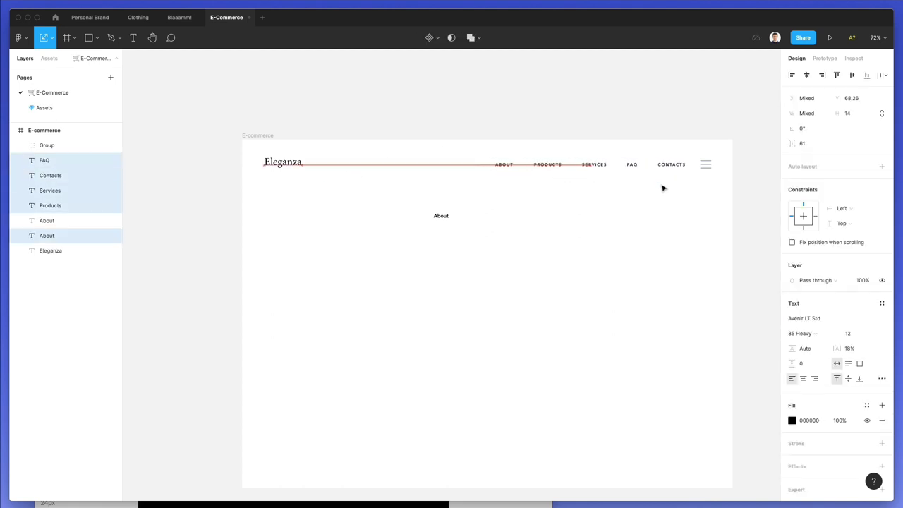
key("Left")
key("Left")
key("Left")
key("Left")
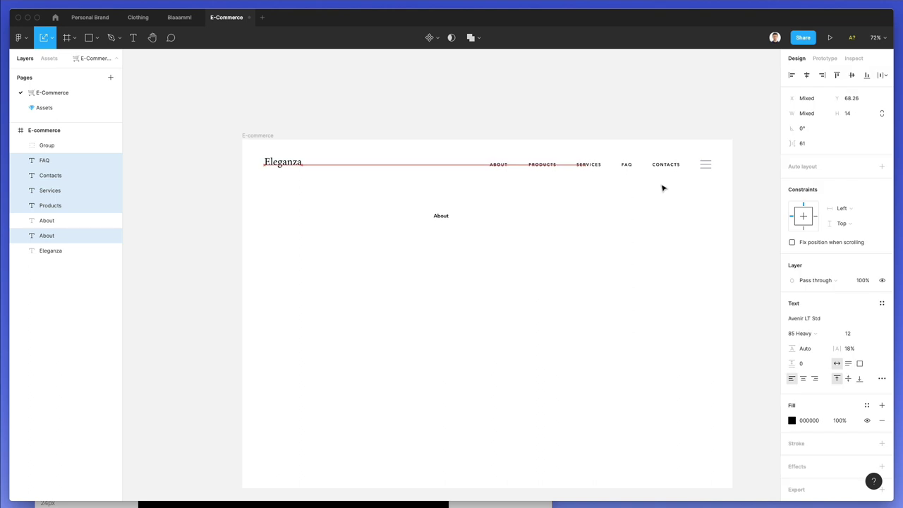
scroll(664, 189, "left", 1)
key("Left")
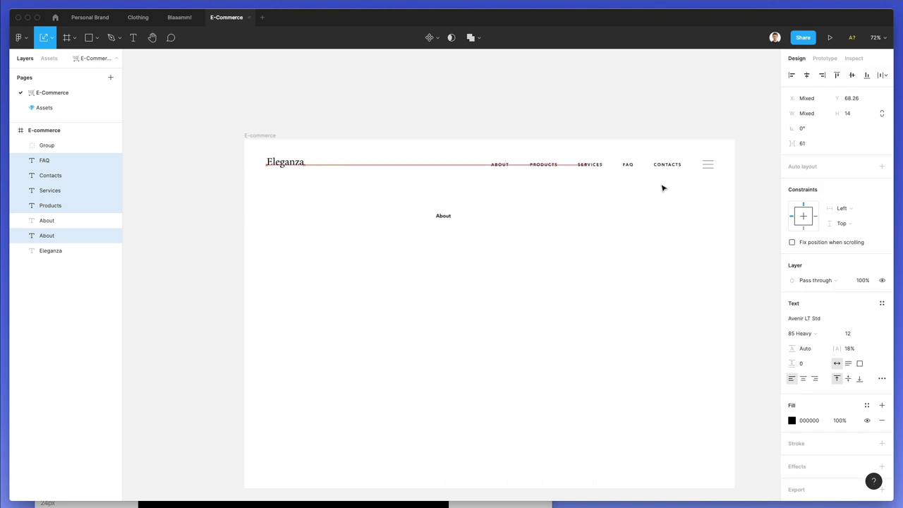
left_click(612, 197)
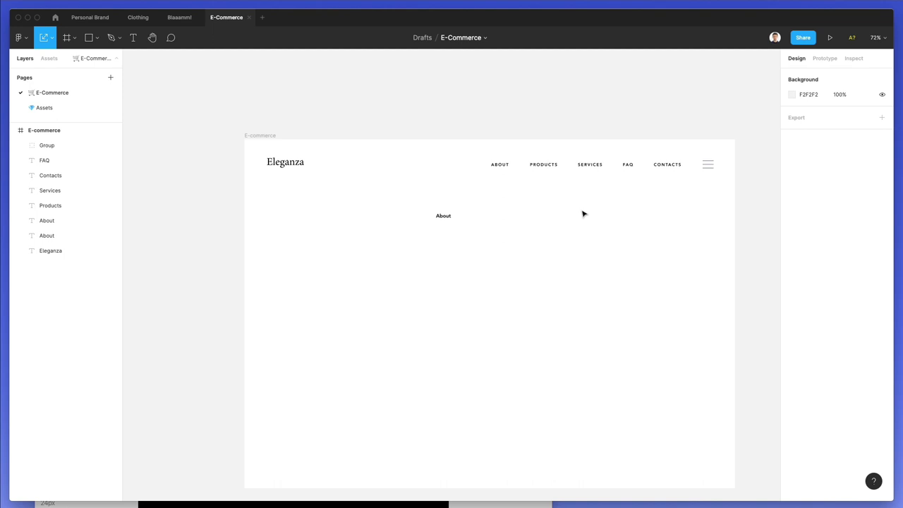
- Place the spare About text below the Eleganza logo, aligned to its left edge, and change its wording to "Technology"
left_click_drag(445, 216, 279, 195)
double_click(280, 194)
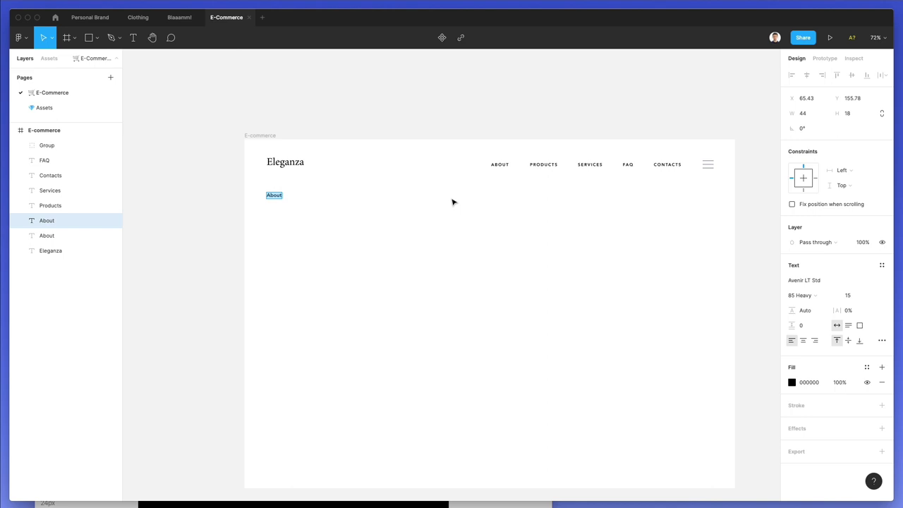
type("Technology")
key("Escape")
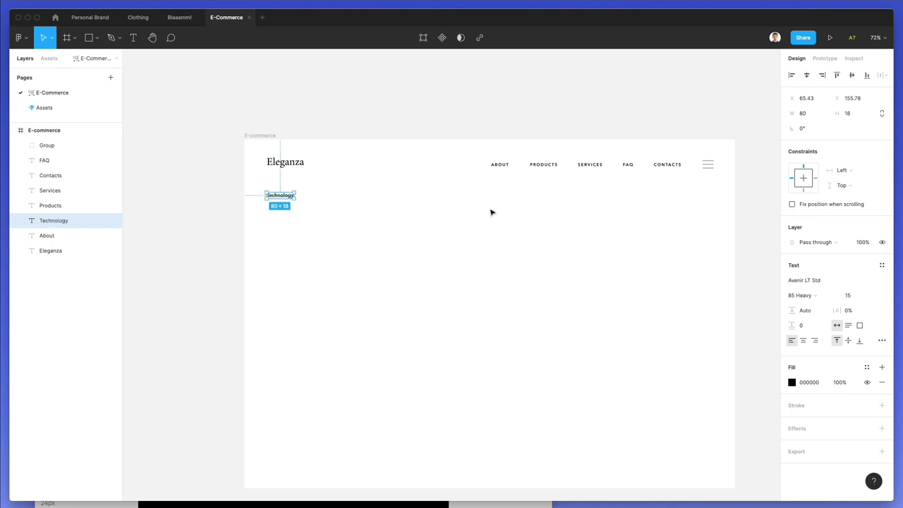
- Set the Technology text to font size 12 and weight 55 Roman
left_click(810, 295)
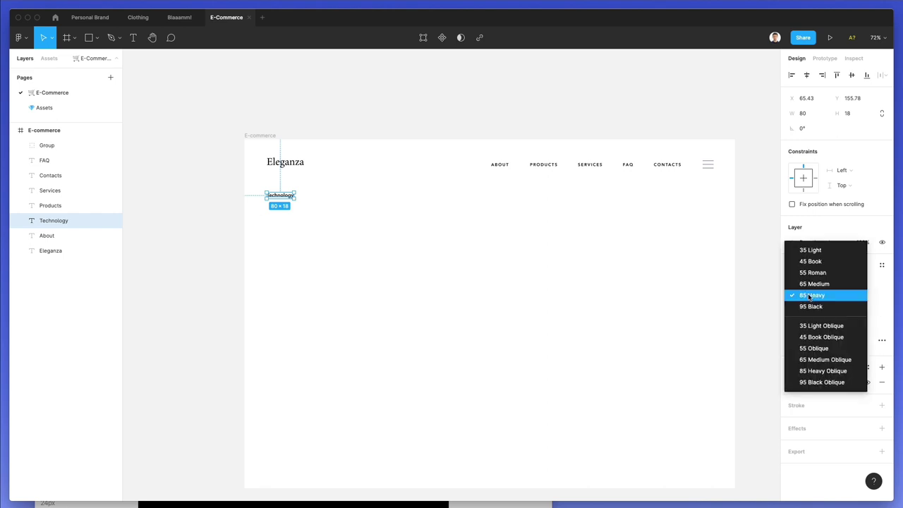
left_click(879, 297)
left_click(865, 295)
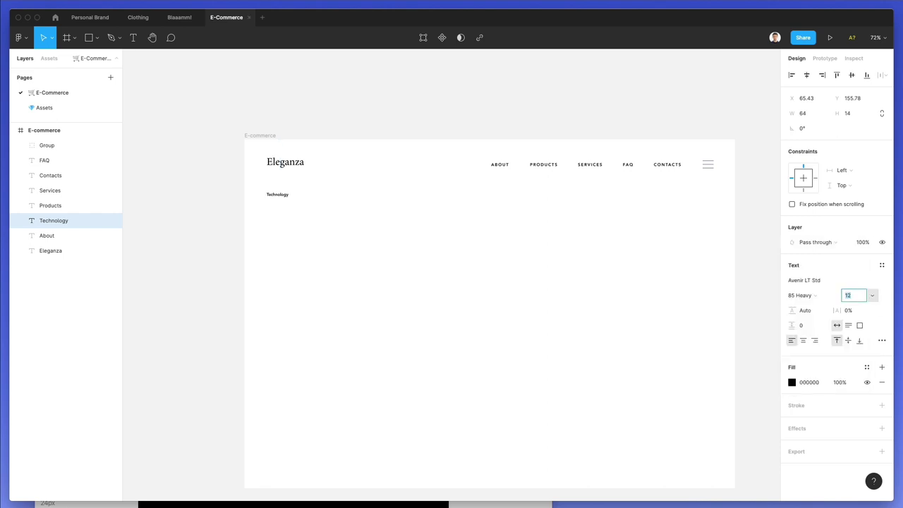
left_click(804, 296)
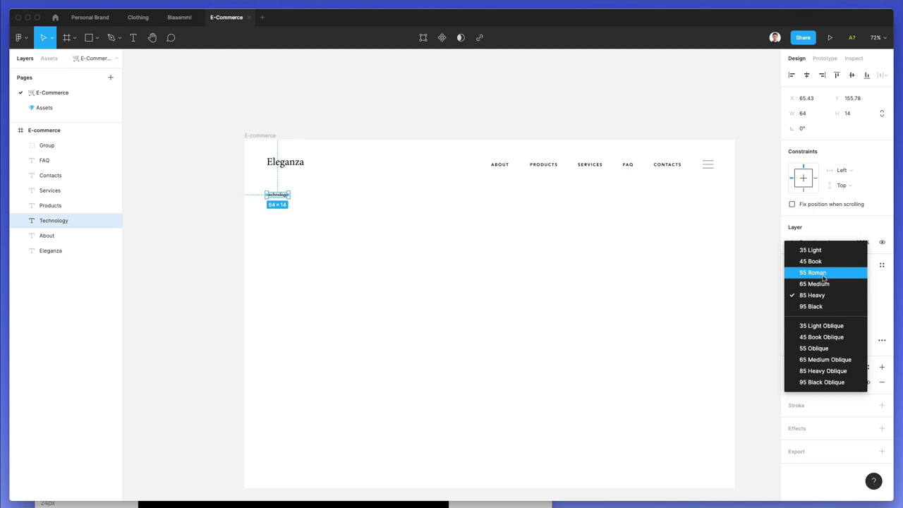
left_click(823, 273)
left_click(302, 207)
- Duplicate the Technology text to its right on the same line and change the copy to "iPhone 12"
scroll(290, 196, "up", 5)
left_click_drag(299, 203, 376, 204, "alt")
double_click(372, 203)
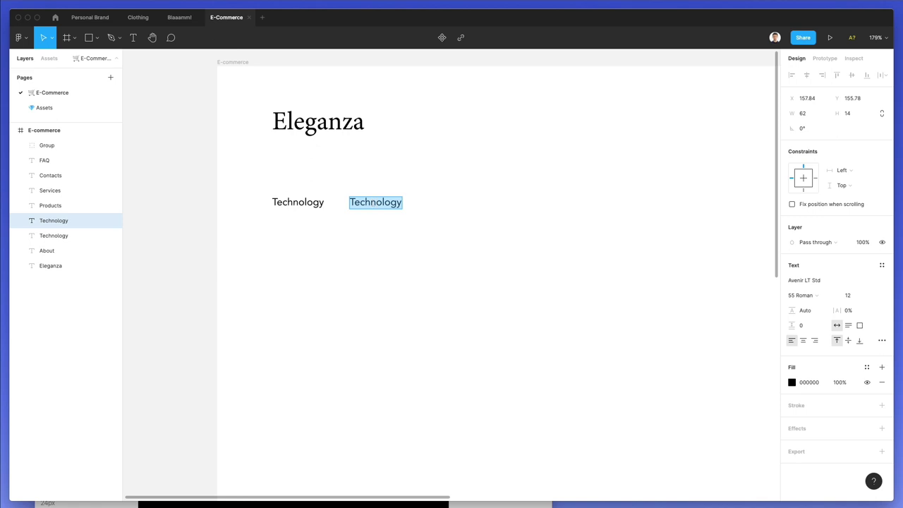
type("iPhone 12")
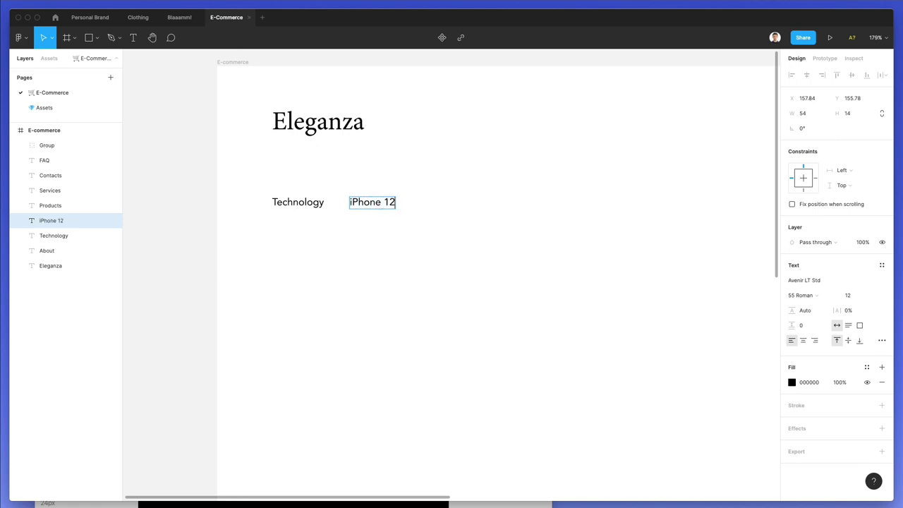
key("Escape")
left_click(421, 206)
- Switch to Nucleo, search for "arrow", and bring the 12px right-pointing chevron onto the E-commerce frame in Figma
key("super+Tab")
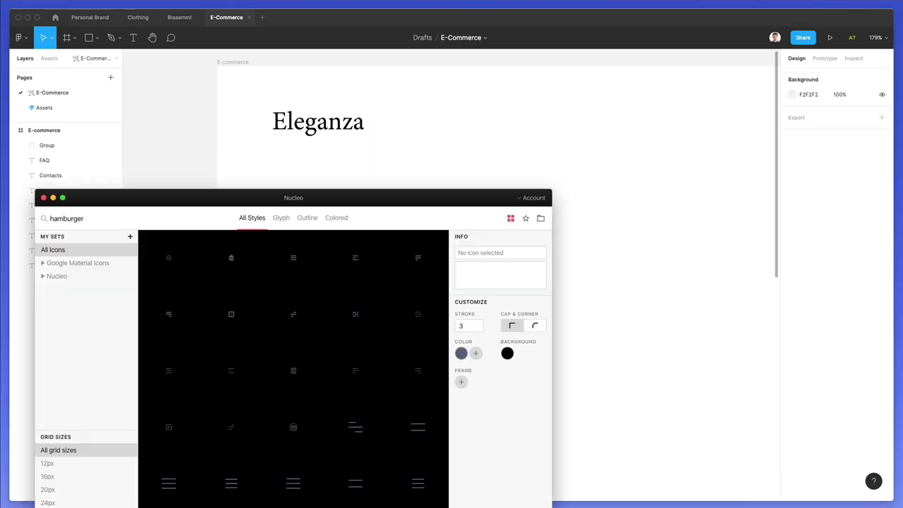
double_click(65, 218)
type("arrow")
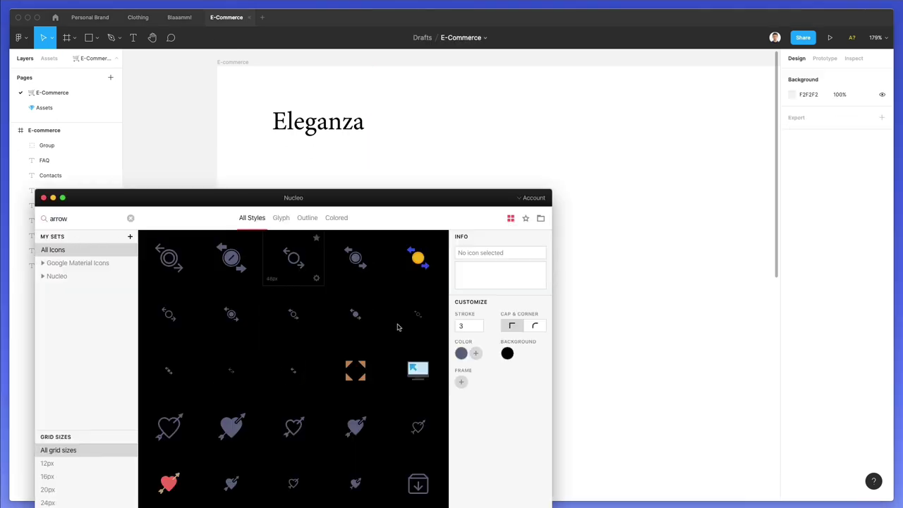
scroll(400, 322, "down", 2)
scroll(381, 368, "down", 10)
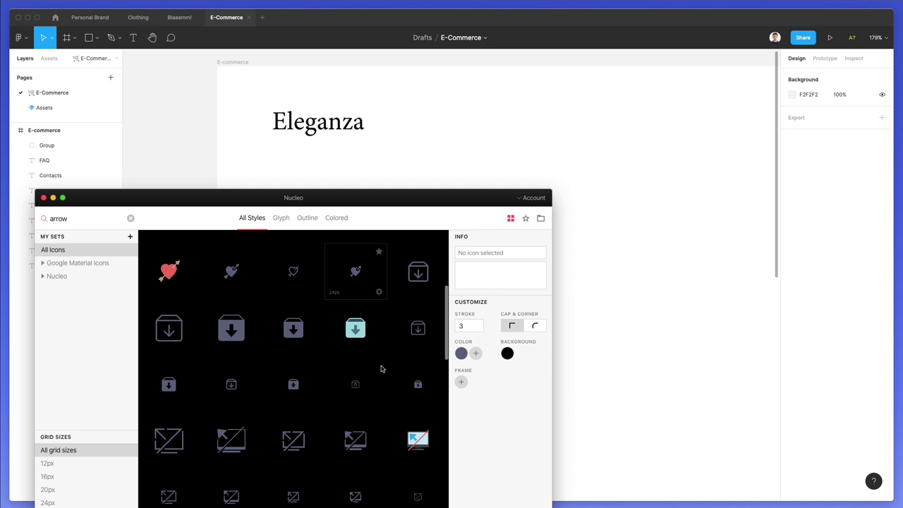
scroll(379, 370, "down", 10)
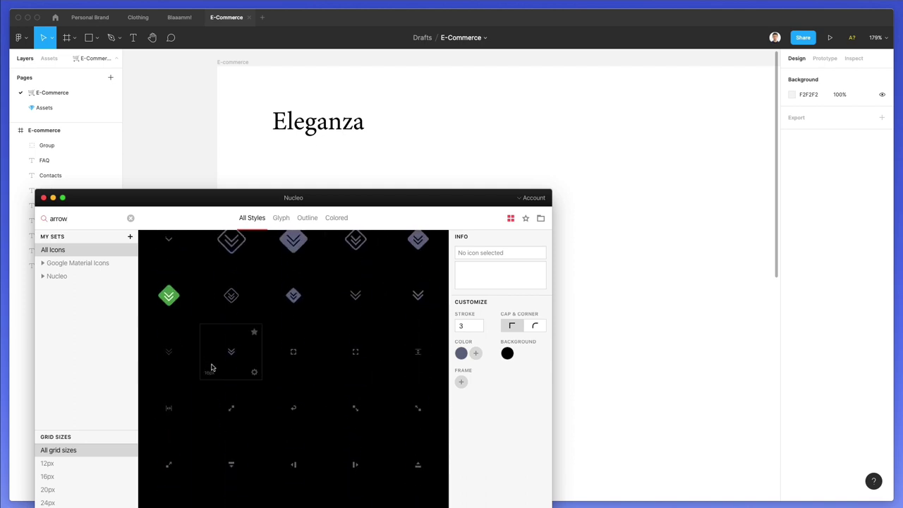
scroll(252, 403, "down", 2)
scroll(251, 405, "down", 1)
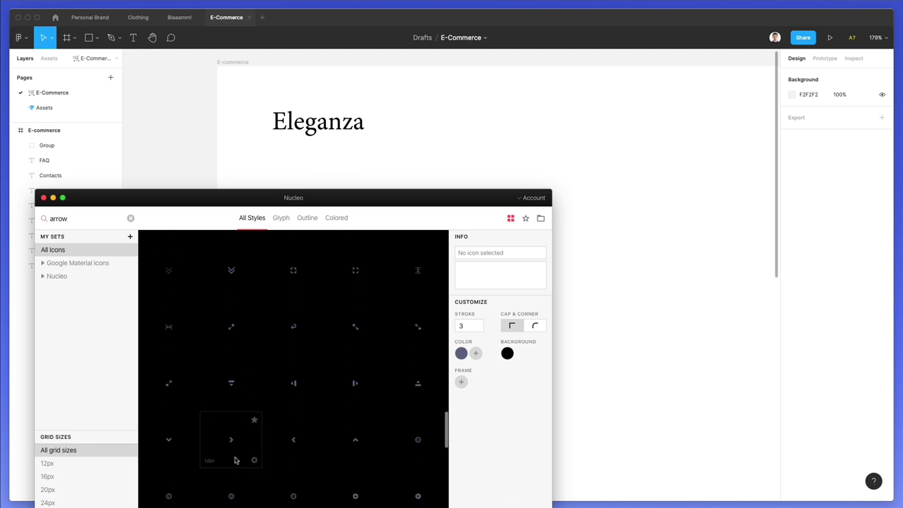
left_click_drag(234, 442, 371, 172)
- Ungroup the chevron's frame, place it between Technology and iPhone 12, and scale it down to about 6 × 9 px
scroll(403, 161, "up", 5)
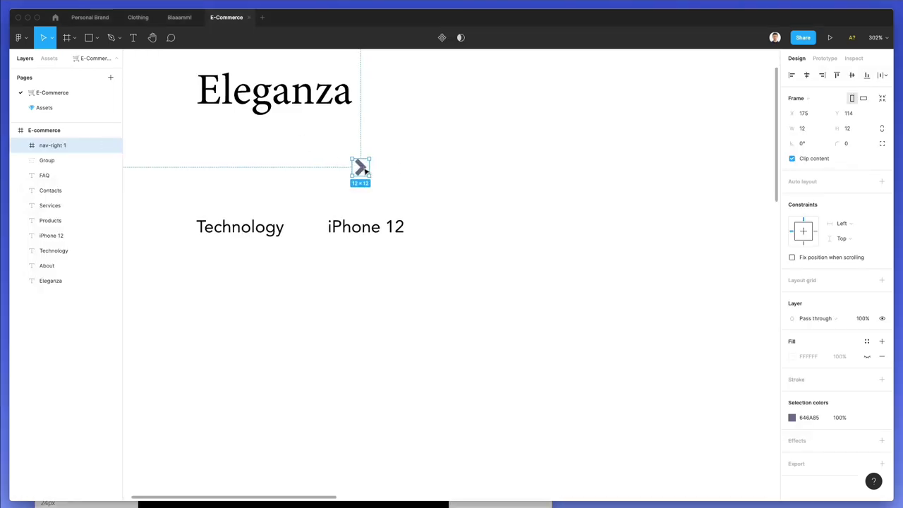
key("super+shift+g")
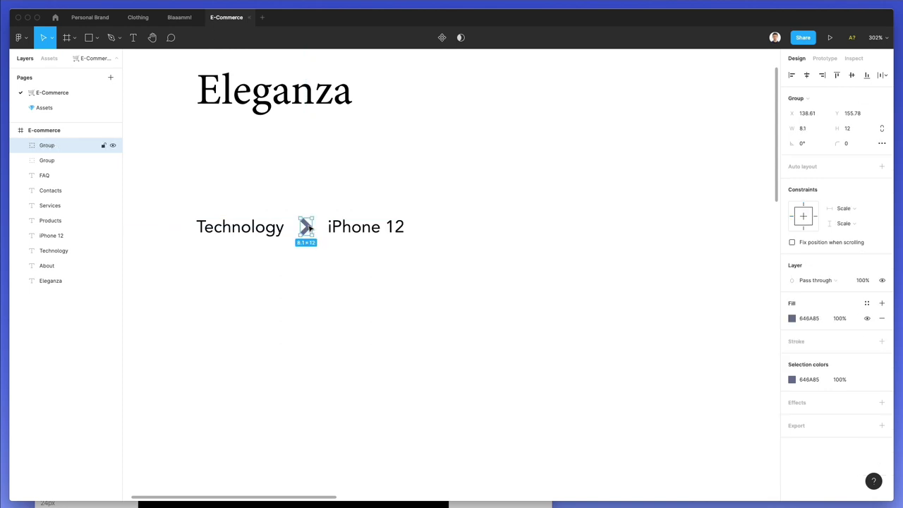
left_click_drag(308, 227, 306, 227)
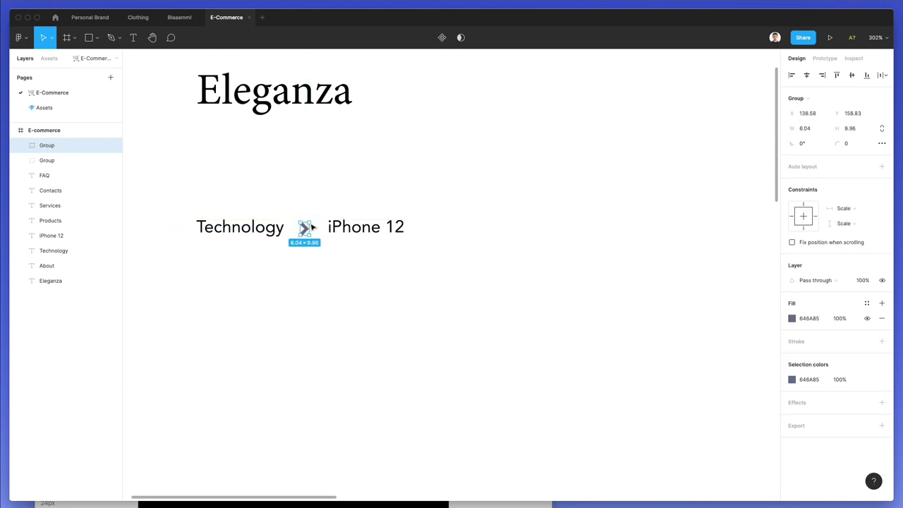
key("Up")
- Recolor the breadcrumb chevron to 9297AD by sampling the menu icon's color
scroll(311, 226, "down", 5)
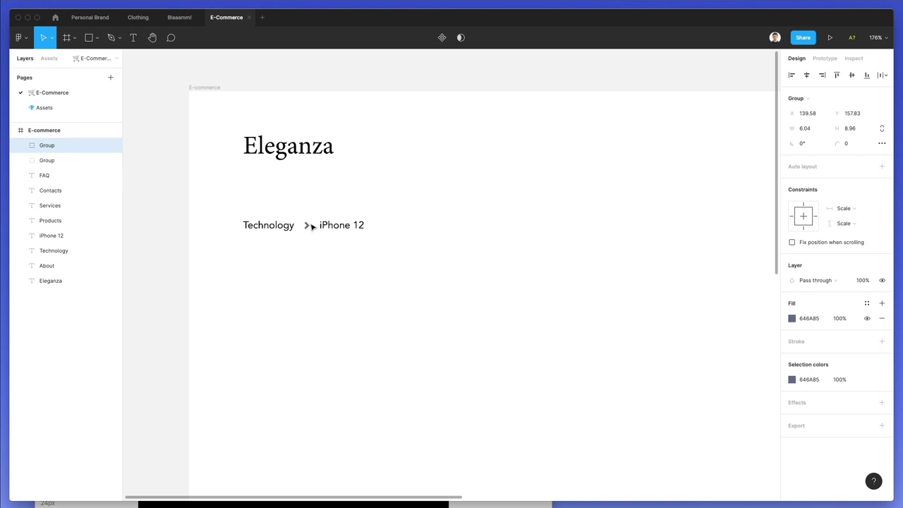
scroll(311, 227, "right", 10)
key("i")
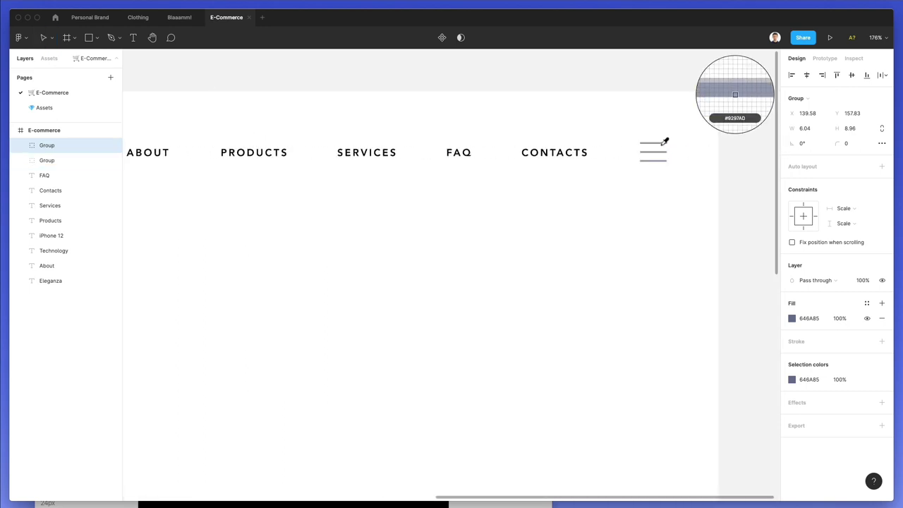
left_click(655, 149)
scroll(343, 279, "left", 12)
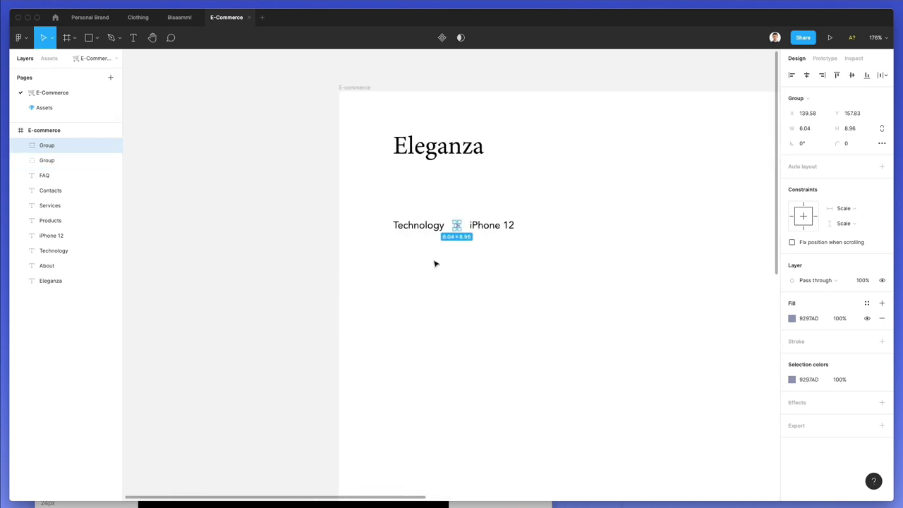
left_click(445, 263)
- Set the opacity of the Technology breadcrumb text to 50%
scroll(449, 262, "down", 3)
left_click(437, 240)
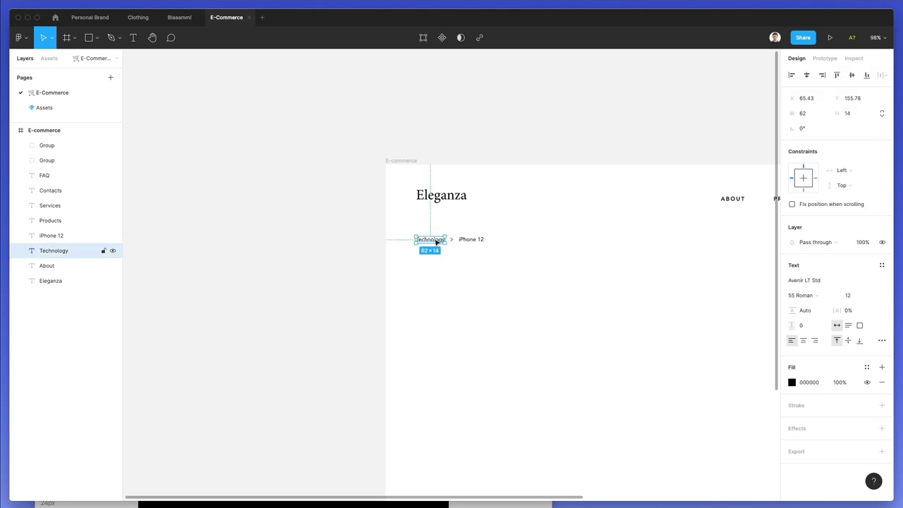
key("5")
left_click(484, 290)
scroll(484, 290, "left", 10)
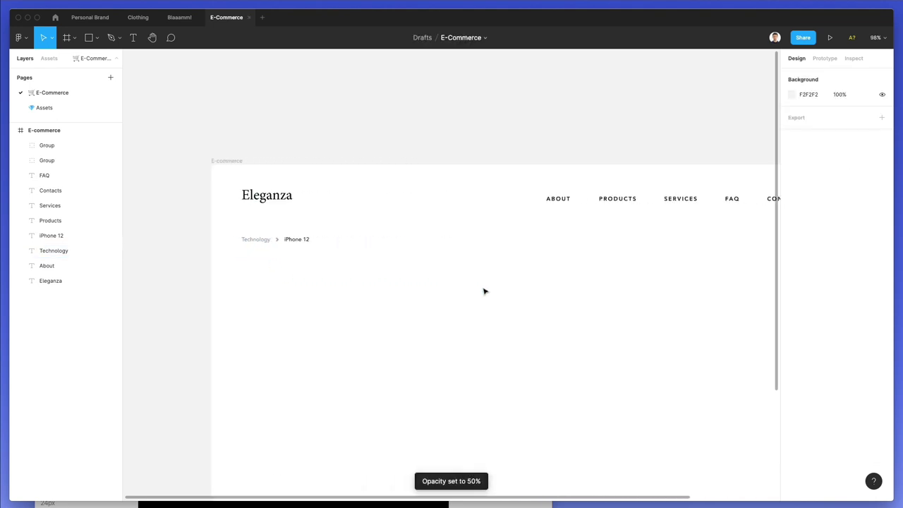
scroll(484, 291, "down", 2)
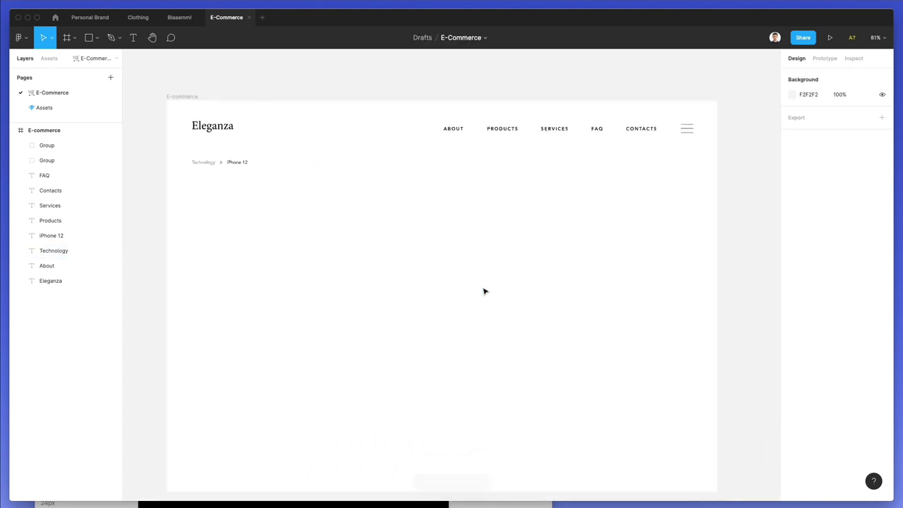
- Copy the Red iPhone 12 mockup frame from the Assets page and paste it onto the E-Commerce page
key("Page_Down")
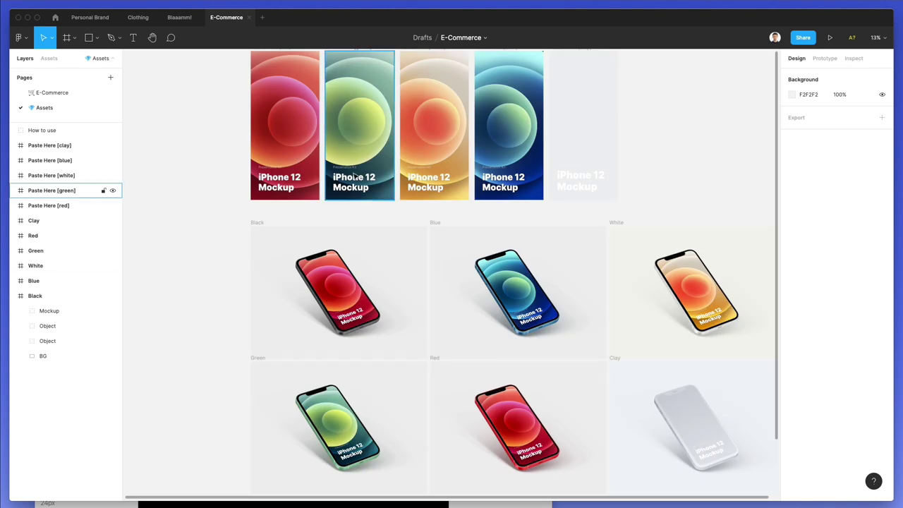
scroll(227, 249, "down", 3)
scroll(227, 249, "right", 2)
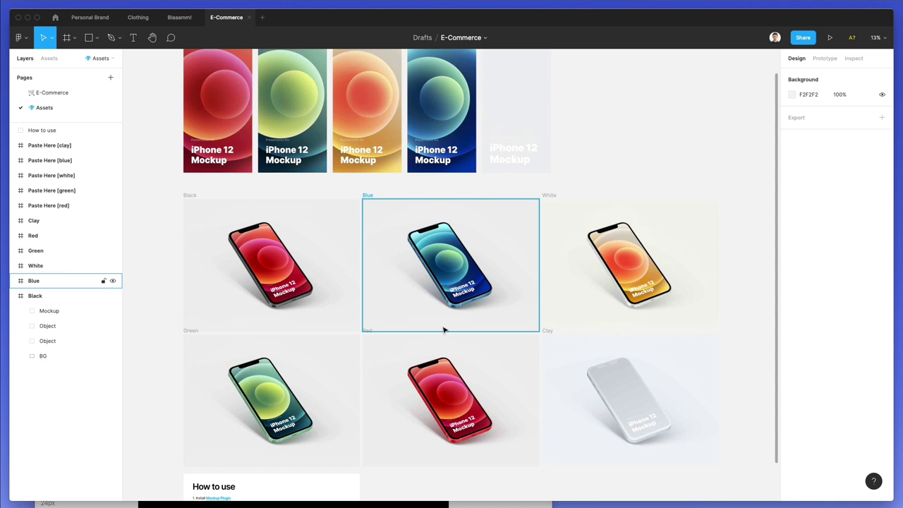
scroll(452, 335, "up", 1)
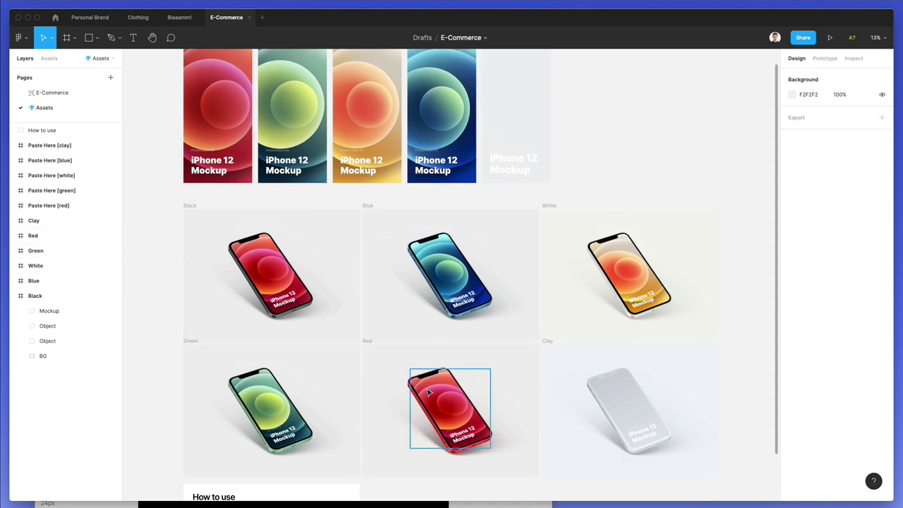
left_click(368, 348)
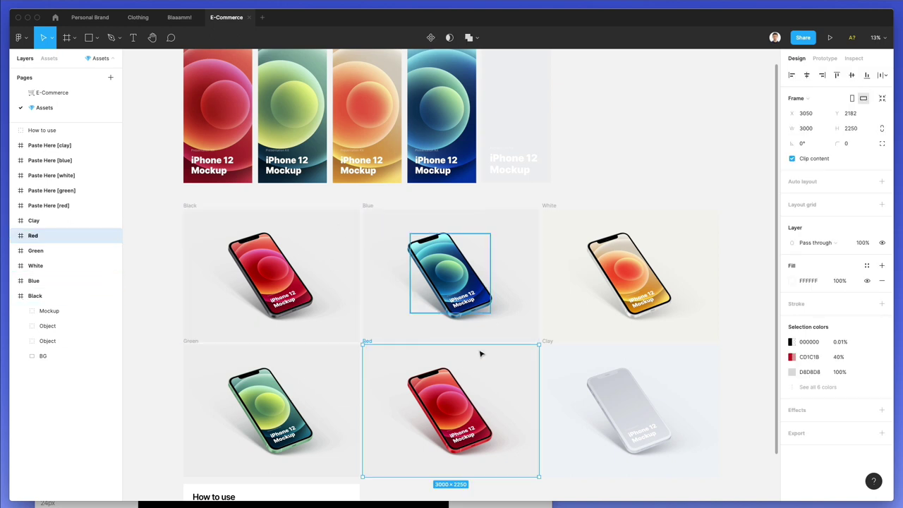
scroll(426, 377, "up", 2)
scroll(427, 377, "down", 2)
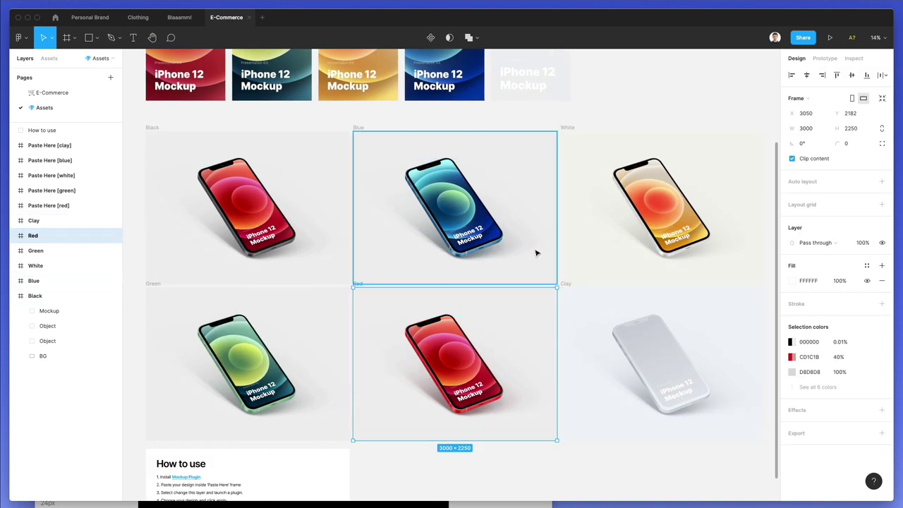
key("Page_Up")
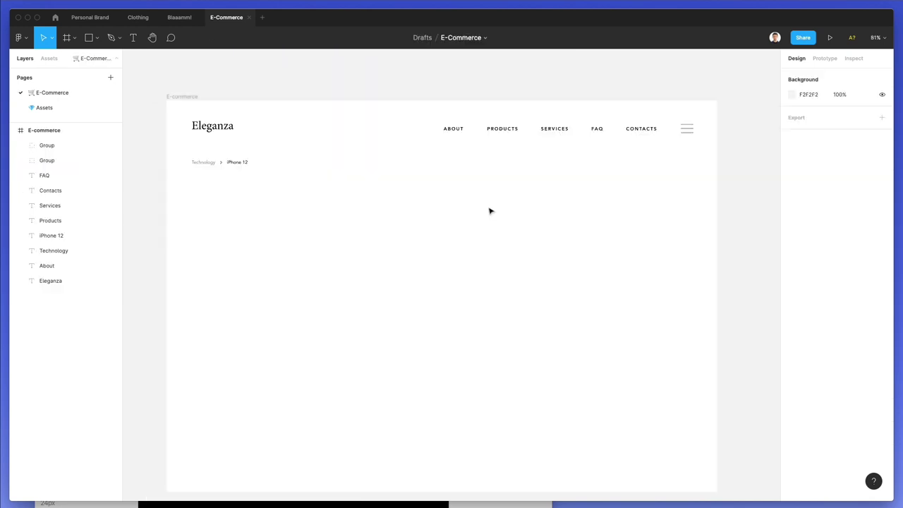
key("super+v")
key("shift+2")
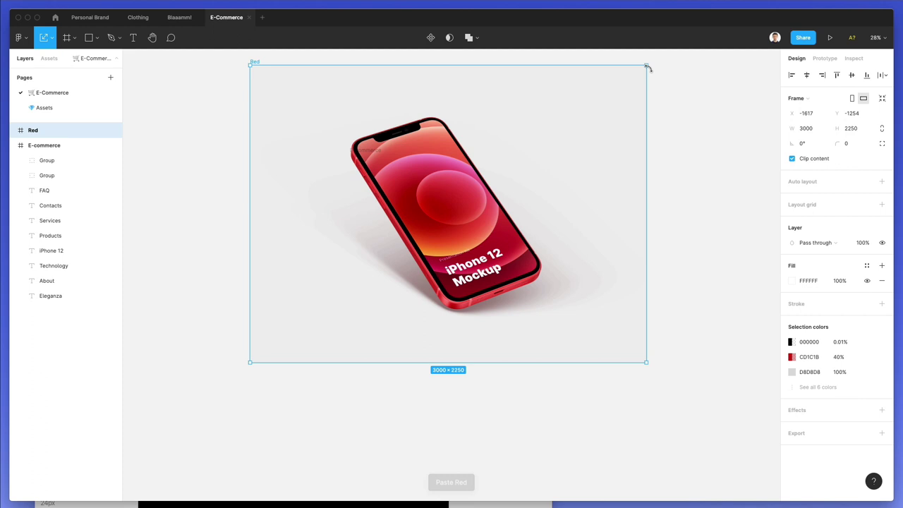
- Scale the Red mockup down, align it with the Eleganza logo's left edge under the breadcrumb, and size it to about 565 × 424 px
left_click_drag(646, 66, 476, 192)
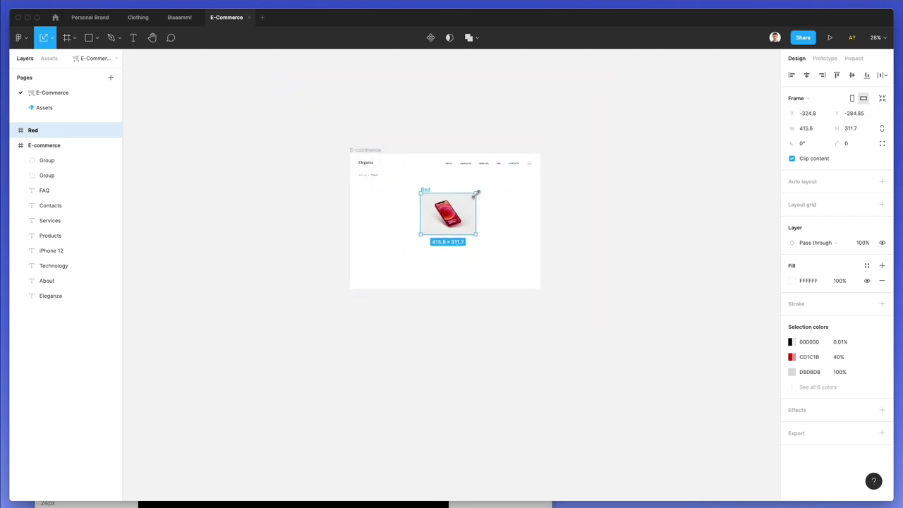
key("shift+2")
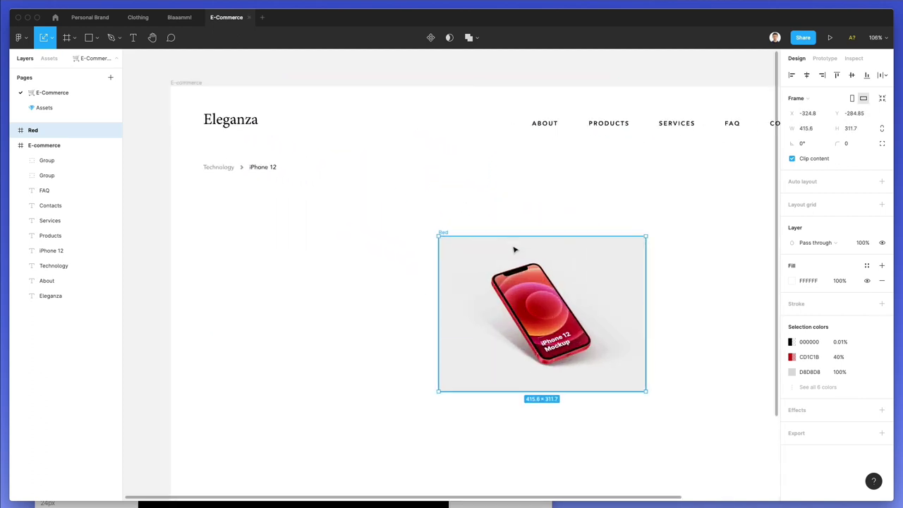
left_click_drag(515, 249, 279, 200)
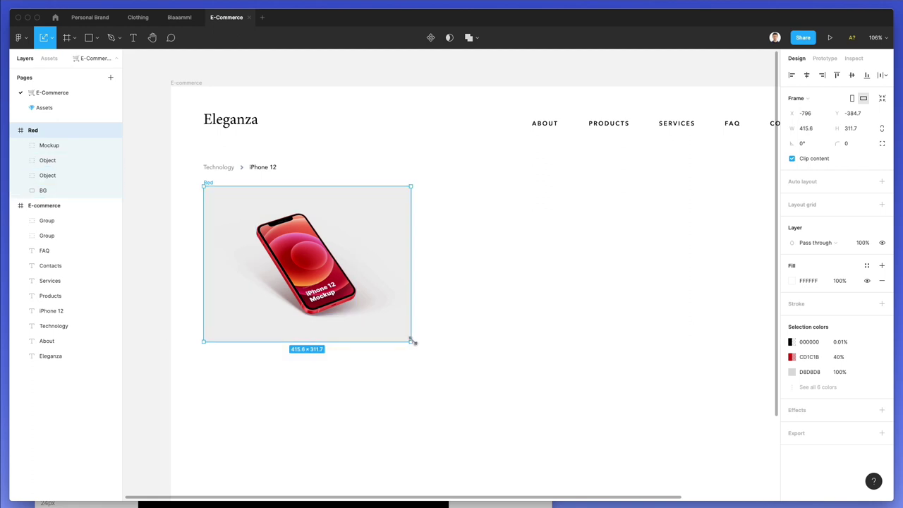
left_click_drag(412, 341, 489, 395)
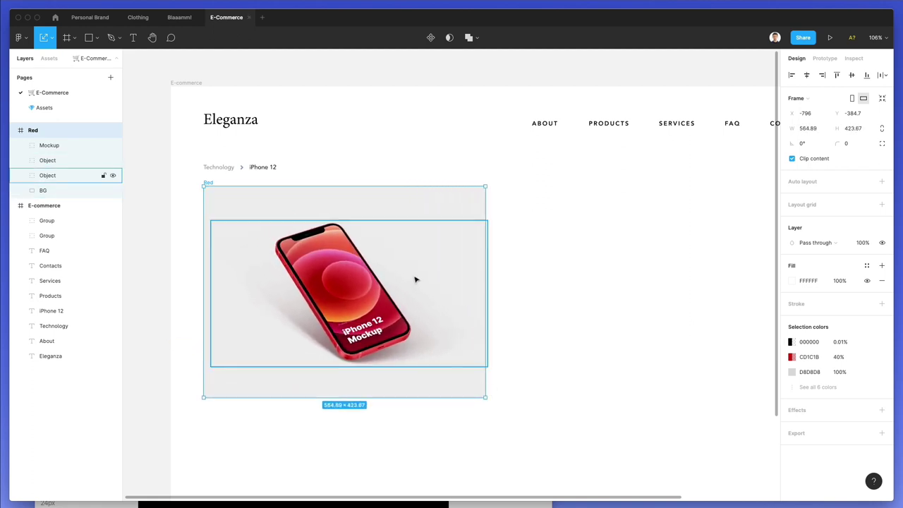
- Shift the Red mockup right from the left margin, enlarge it to about 701 × 526 px, and nudge it down 10 px
scroll(415, 279, "down", 2)
scroll(415, 280, "down", 5)
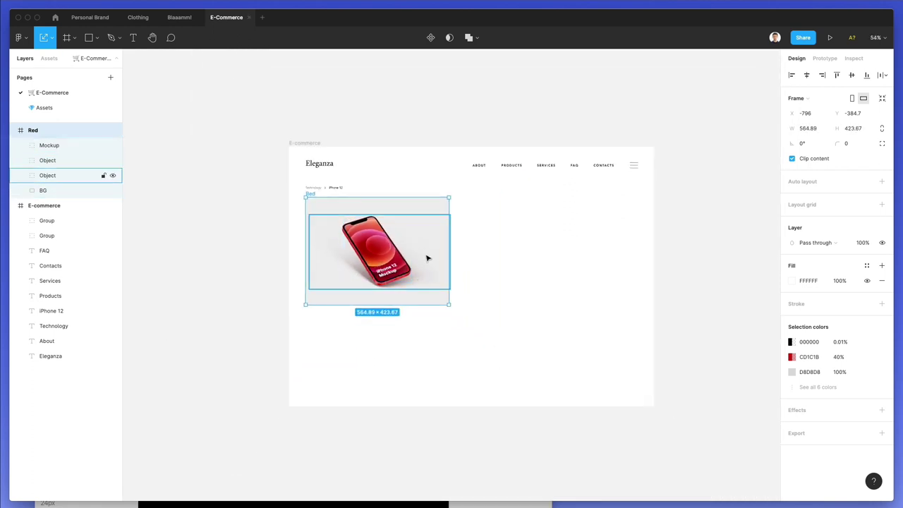
left_click_drag(372, 264, 395, 264)
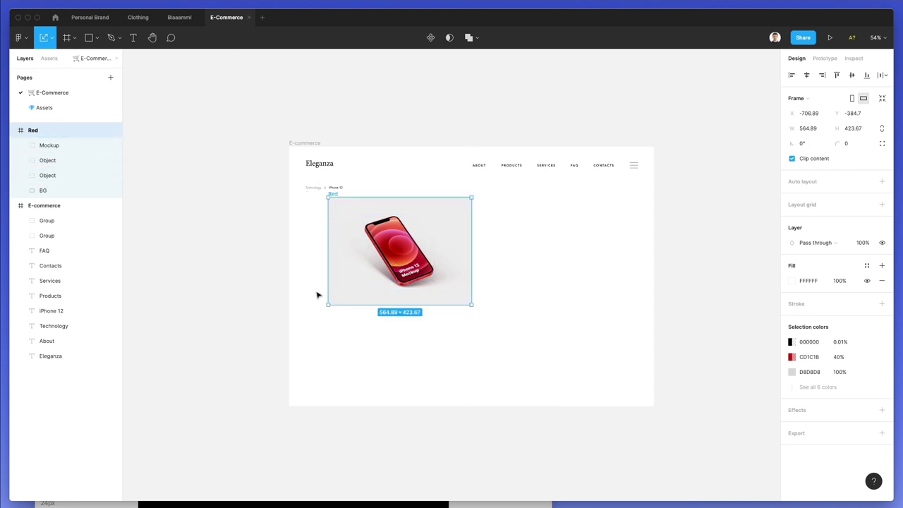
left_click_drag(470, 303, 506, 329)
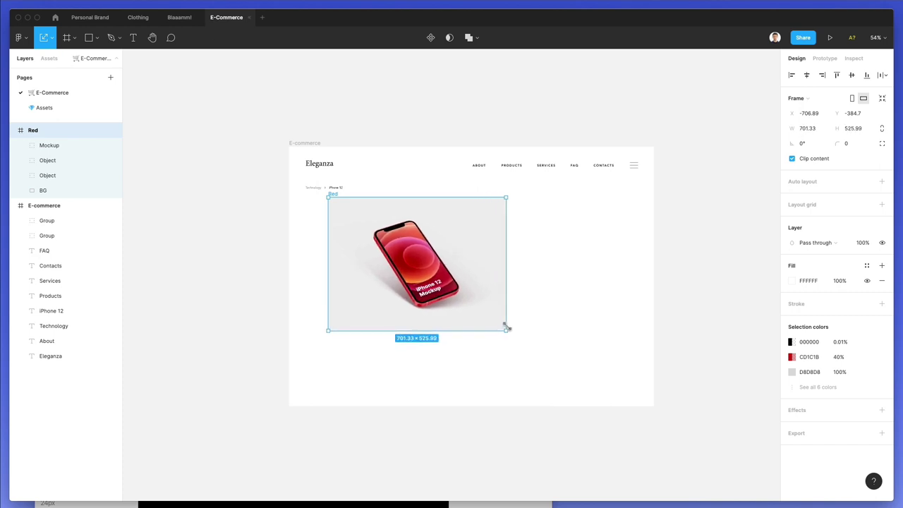
key("shift+Down")
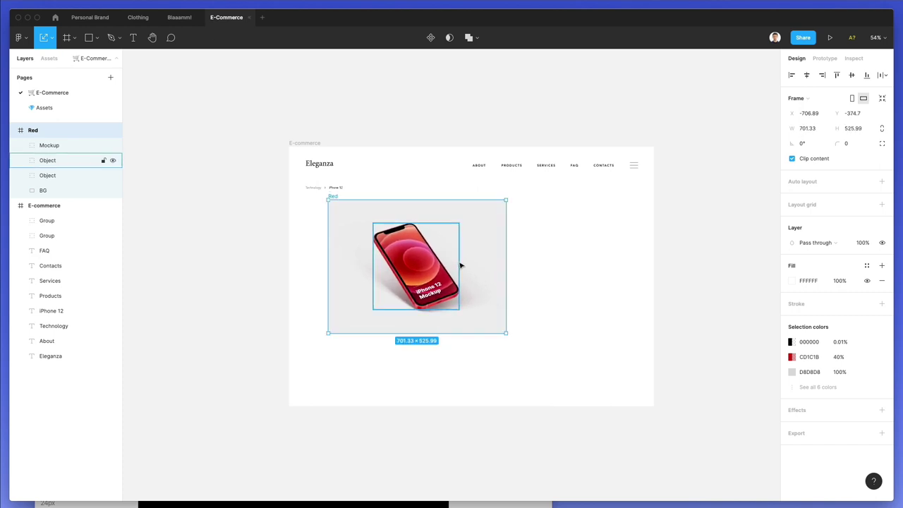
- Ungroup the Red frame and combine its Mockup, Object and BG layers into one group
key("super+shift+g")
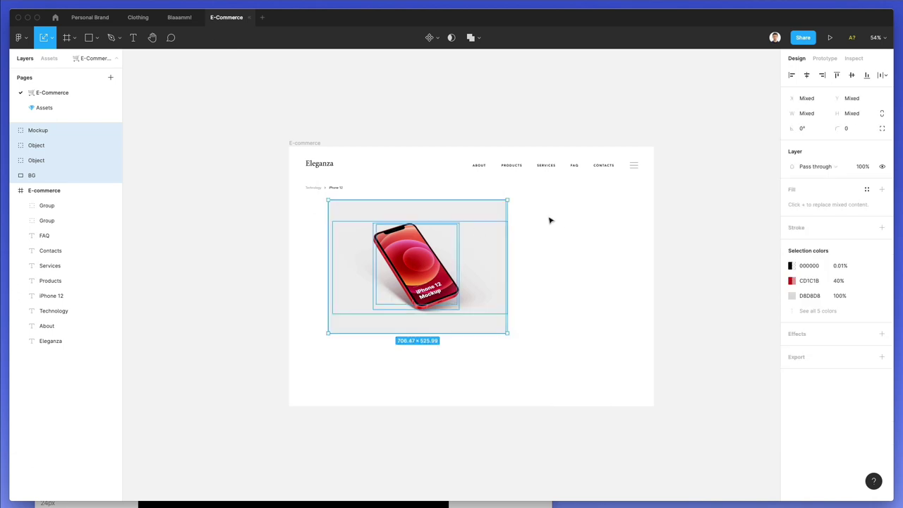
left_click(550, 221)
scroll(521, 224, "down", 2)
scroll(517, 219, "up", 3)
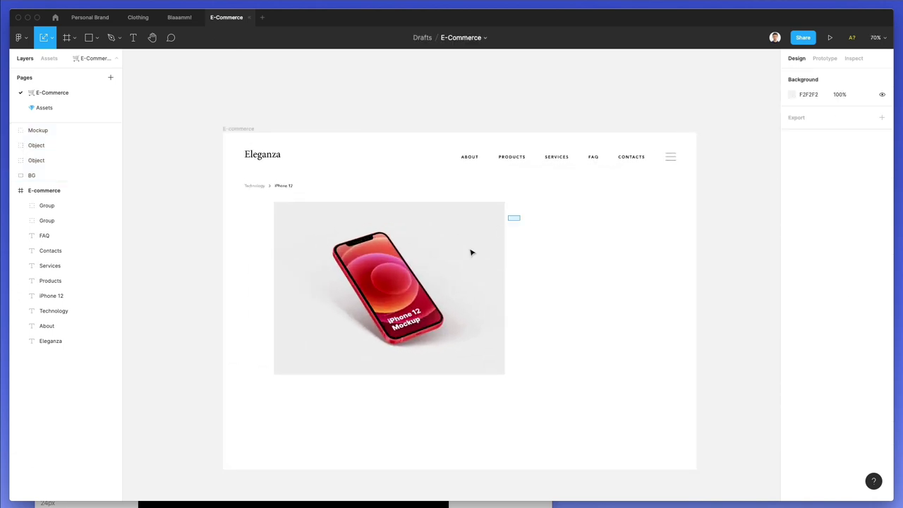
left_click_drag(518, 211, 268, 387)
key("super+g")
- Copy all six iPhone mockup frames (Black, Blue, White, Green, Red and Clay) from the Assets page and return to the E-Commerce page
key("Page_Down")
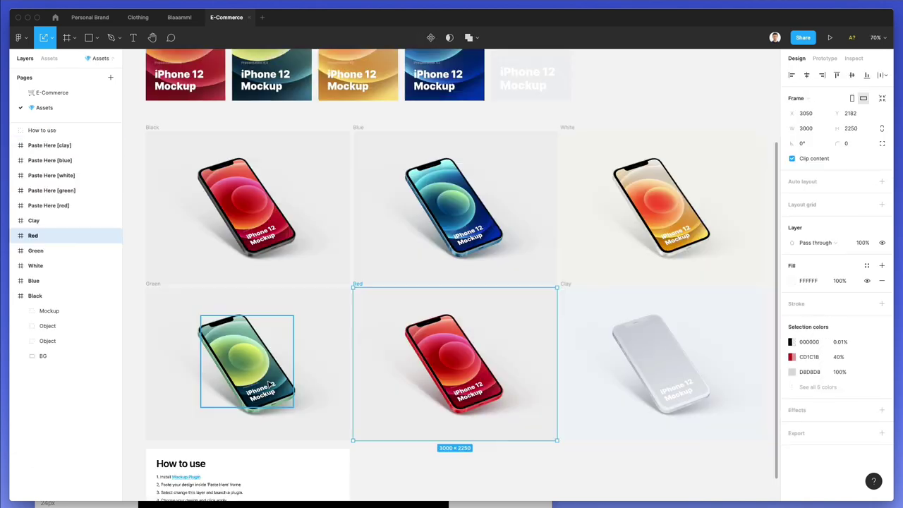
left_click(150, 130)
left_click(146, 300)
left_click(150, 284)
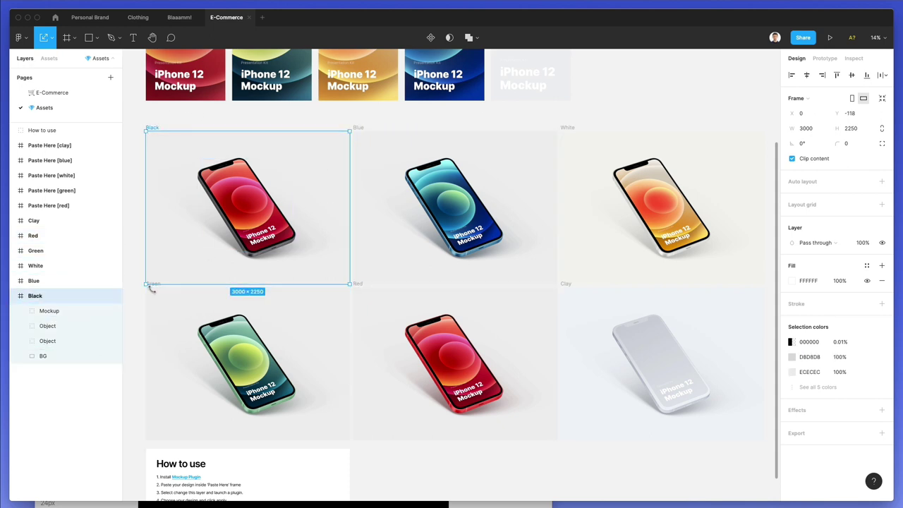
left_click(131, 125)
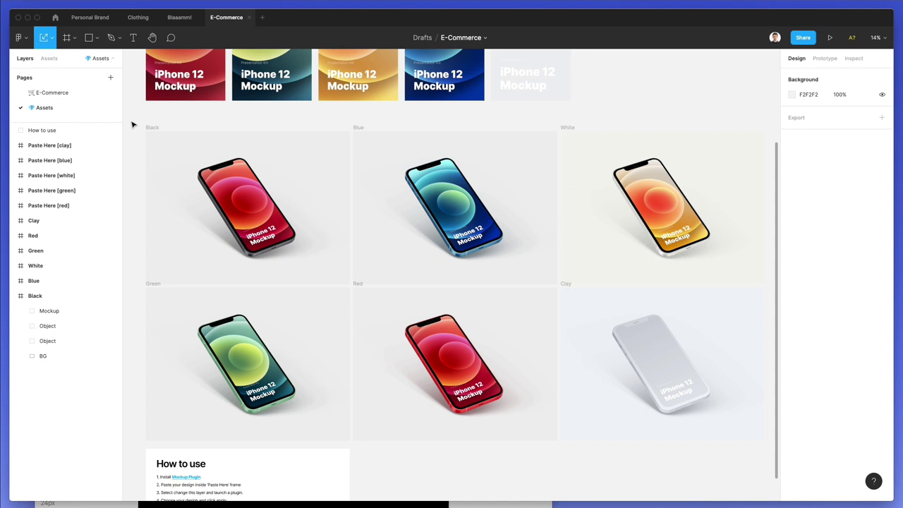
left_click(357, 128)
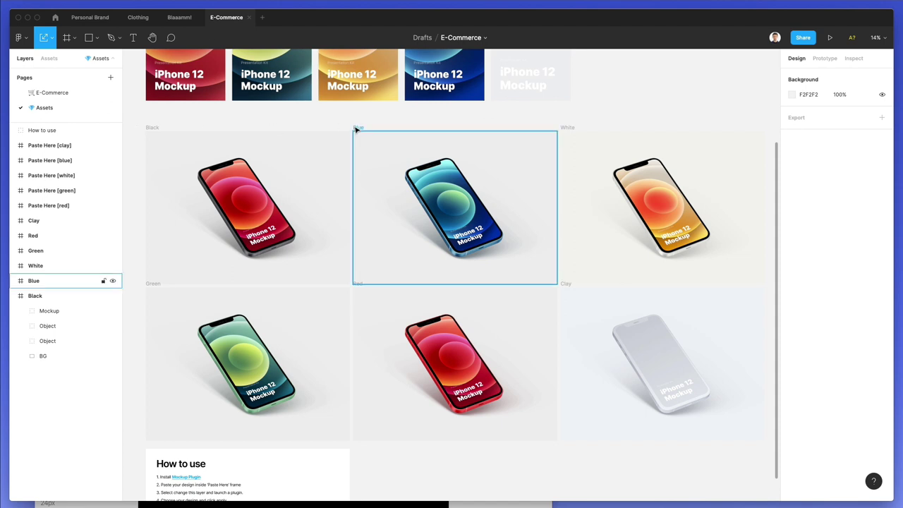
left_click(578, 129, "shift")
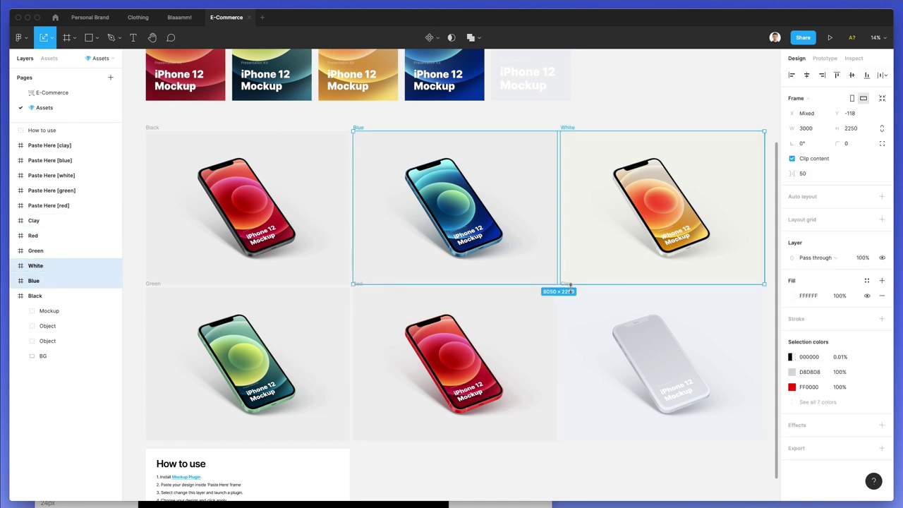
scroll(572, 293, "down", 3)
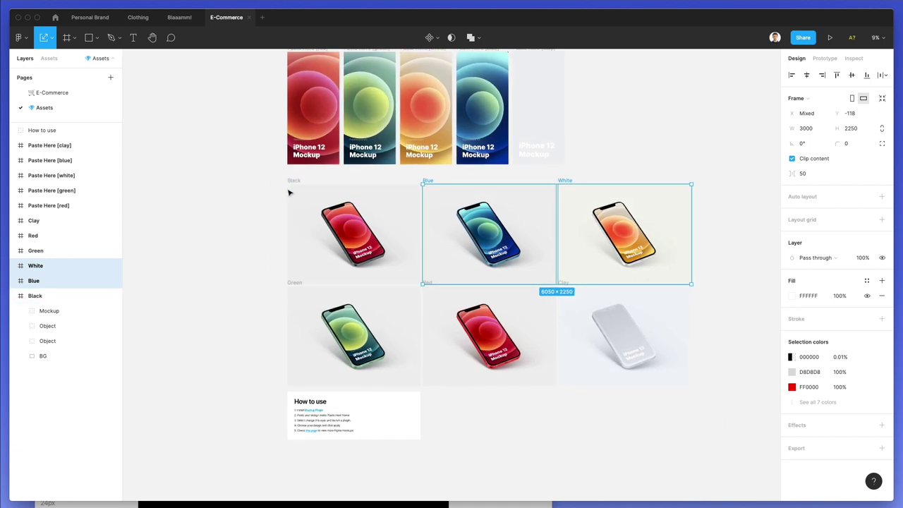
left_click_drag(273, 173, 705, 394)
key("Page_Up")
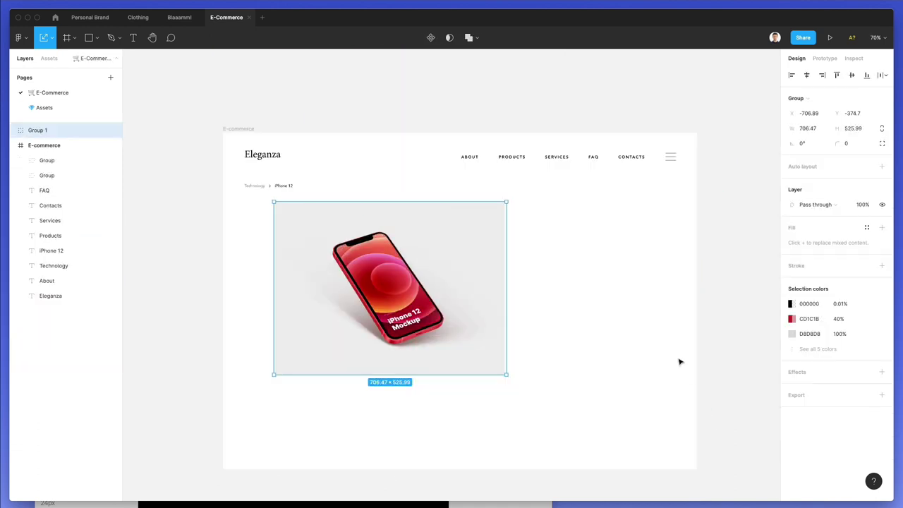
- Paste the six mockup frames onto the E-Commerce page and place them below the E-commerce frame
scroll(680, 361, "down", 5)
left_click(561, 471)
scroll(560, 471, "down", 5)
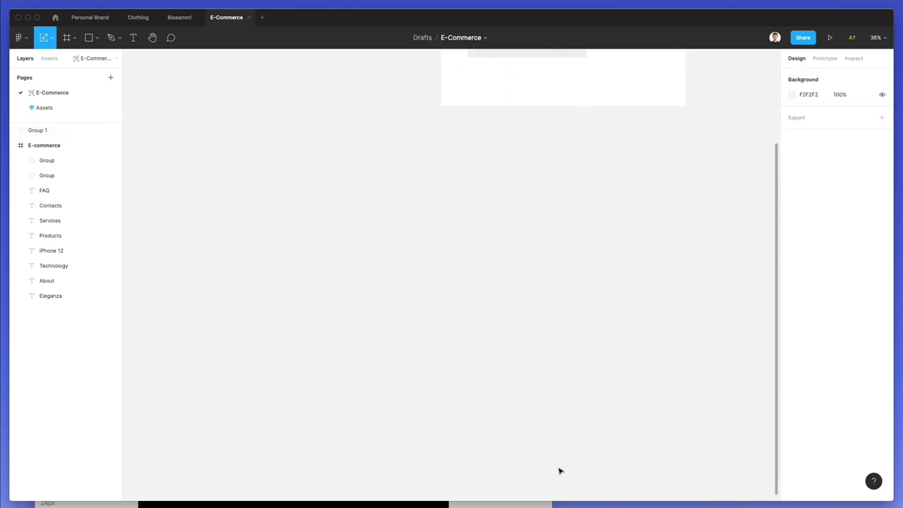
key("super+v")
scroll(592, 400, "down", 8)
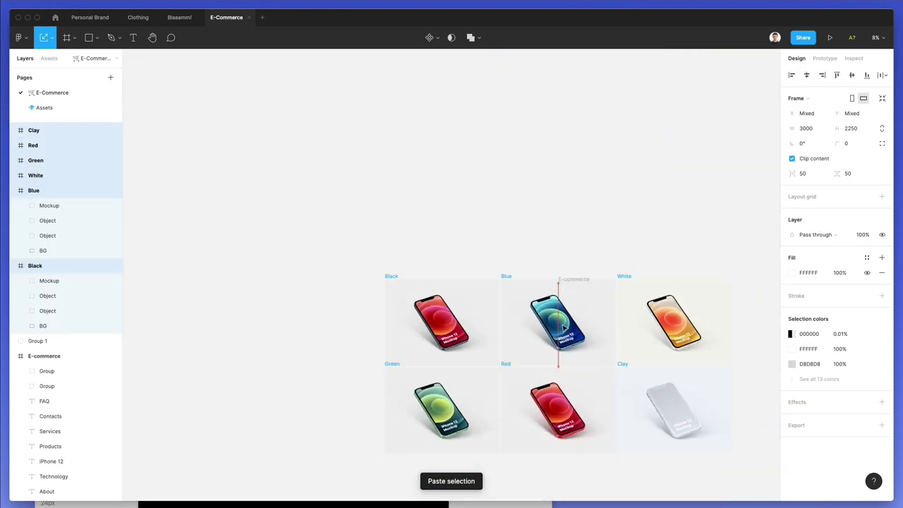
left_click_drag(564, 328, 609, 365)
scroll(604, 369, "right", 3)
scroll(604, 368, "down", 2)
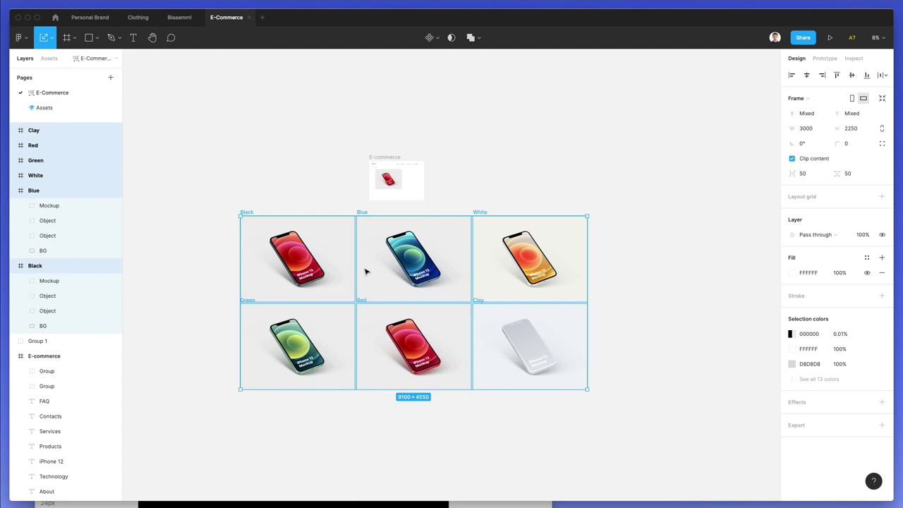
scroll(365, 272, "up", 3)
left_click(445, 452)
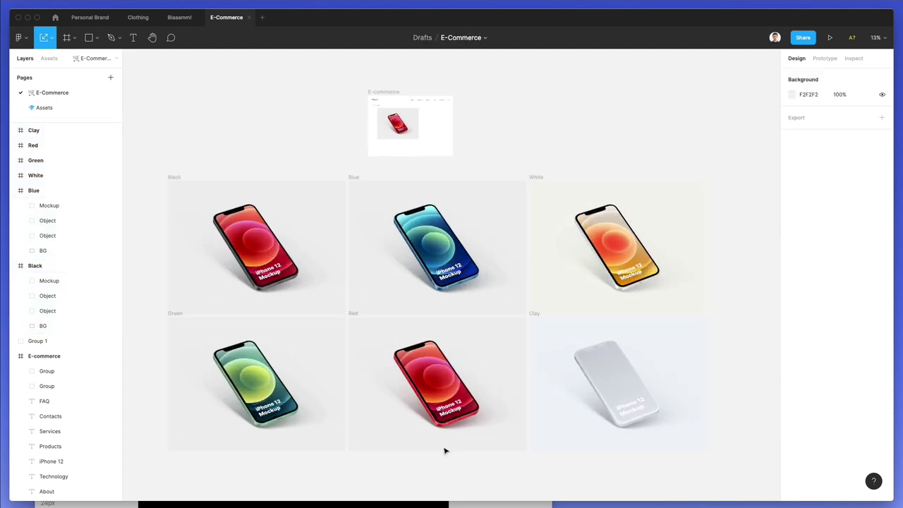
- Move the Red mockup frame directly above Black and the Blue frame directly below Green, aligned in one column
left_click(356, 317)
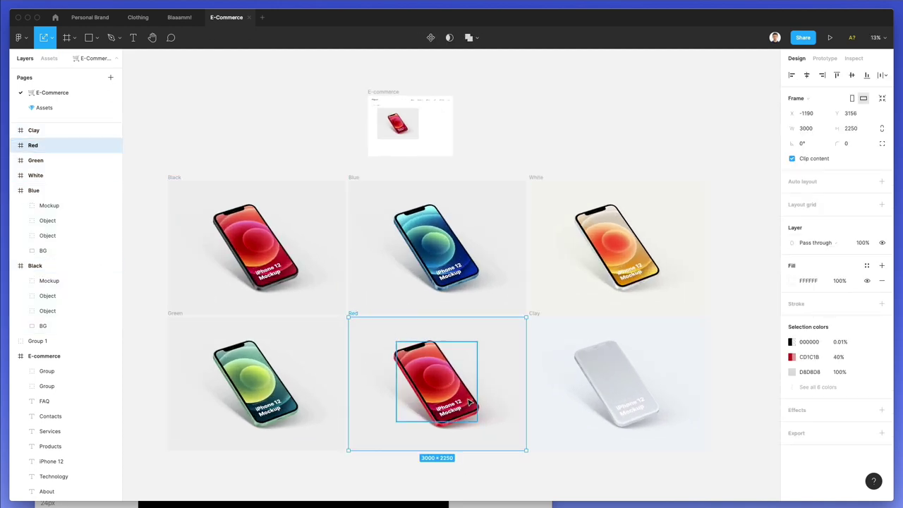
left_click_drag(469, 402, 287, 131)
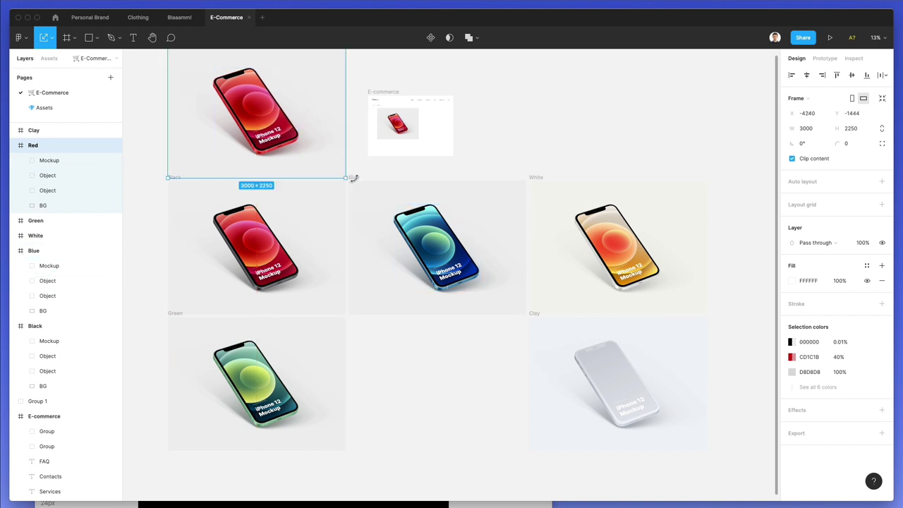
left_click(355, 177)
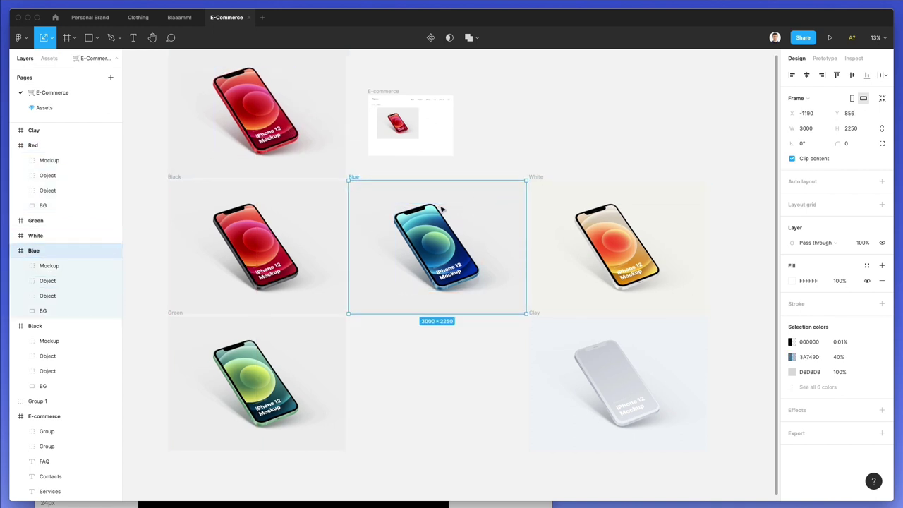
left_click_drag(441, 209, 261, 434)
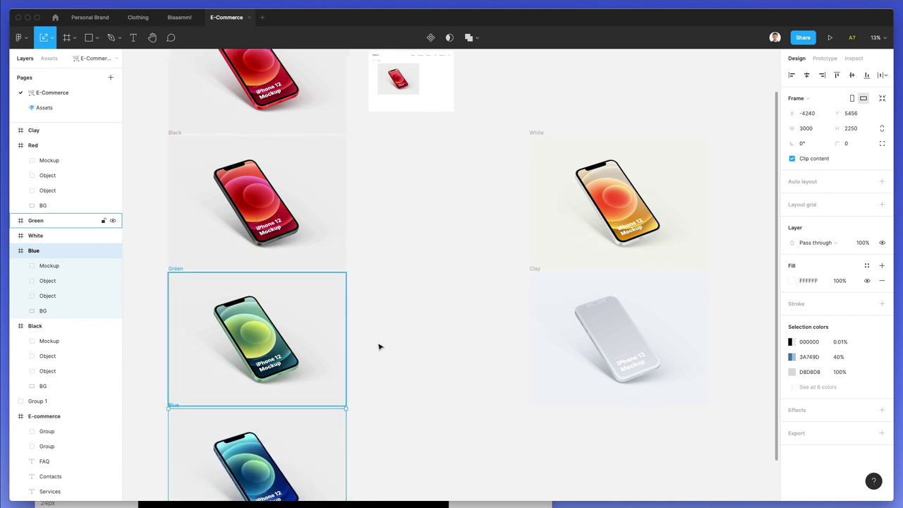
- Stack the White mockup frame below Blue and the Clay frame below White in the same column
left_click(541, 134)
scroll(591, 176, "down", 1)
left_click_drag(590, 175, 258, 437)
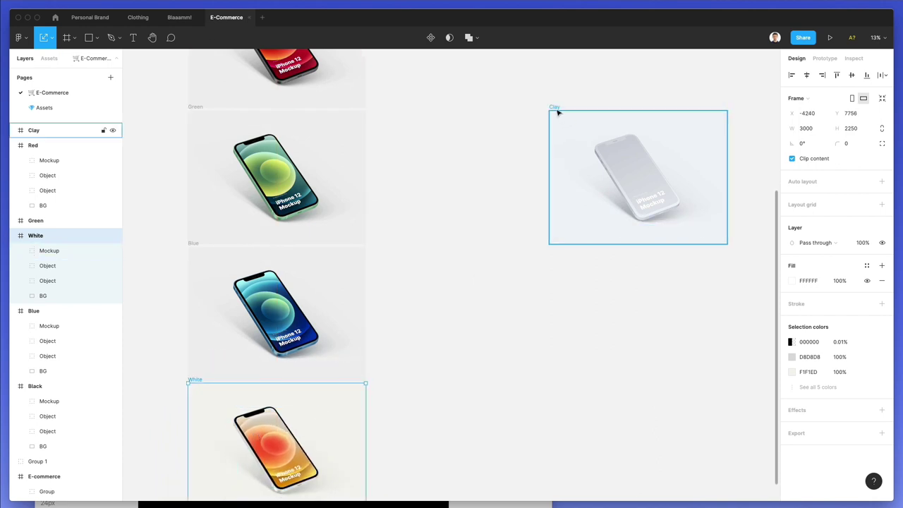
left_click(557, 110)
left_click_drag(610, 137, 252, 404)
scroll(314, 390, "down", 3)
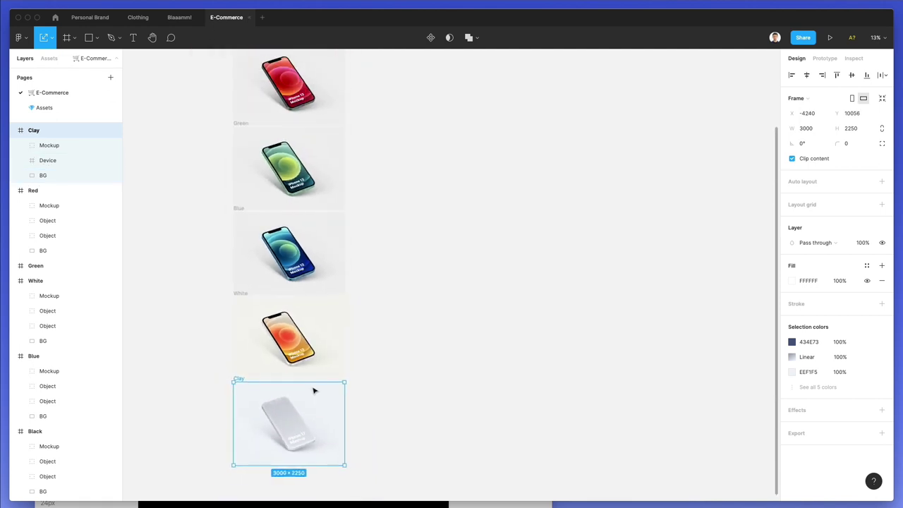
- Scale the six-mockup column down so each frame is about 432 px wide and move it beside the E-commerce frame
scroll(347, 395, "down", 3)
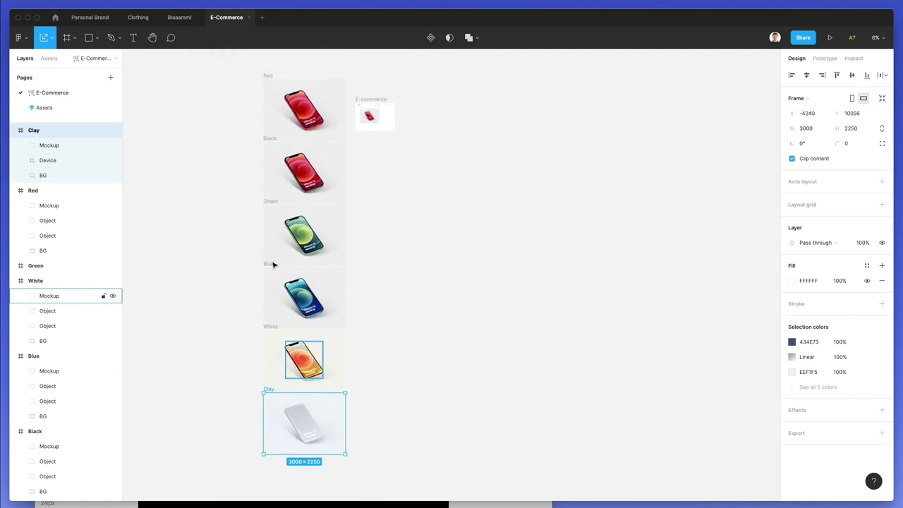
left_click_drag(237, 66, 354, 468)
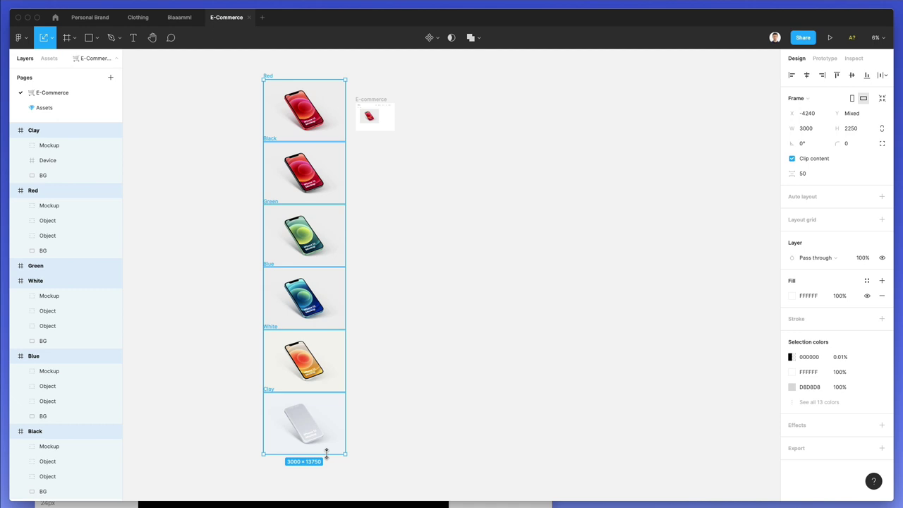
left_click_drag(326, 452, 319, 135)
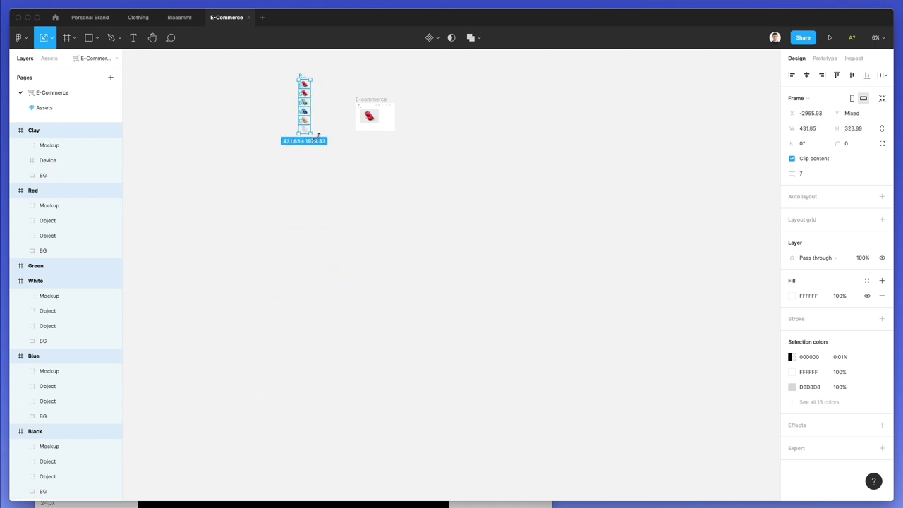
scroll(344, 108, "up", 10)
left_click_drag(168, 98, 388, 231)
scroll(416, 152, "up", 3)
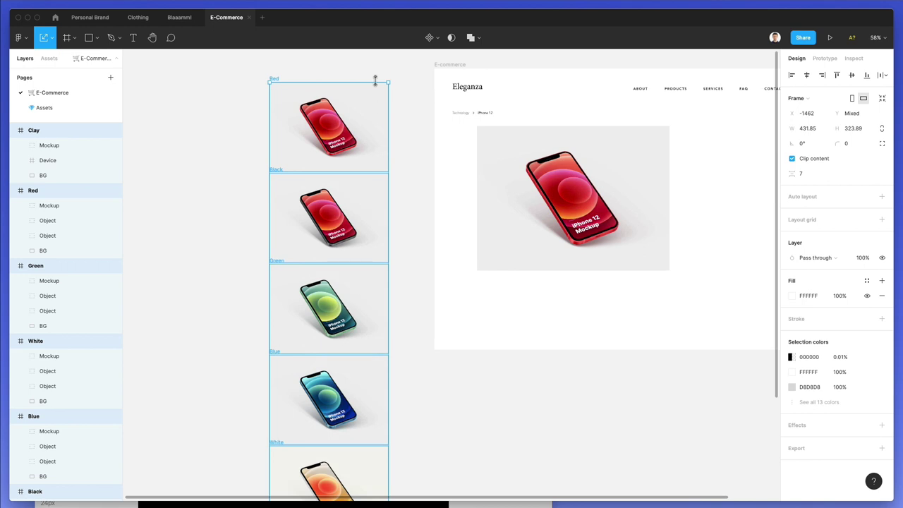
- Shrink the mockups to thumbnails of about 122.6 × 91.95 px and place the column inside the E-commerce frame beside the main image
left_click_drag(374, 79, 339, 276)
left_click_drag(334, 332, 477, 142)
scroll(515, 175, "up", 3)
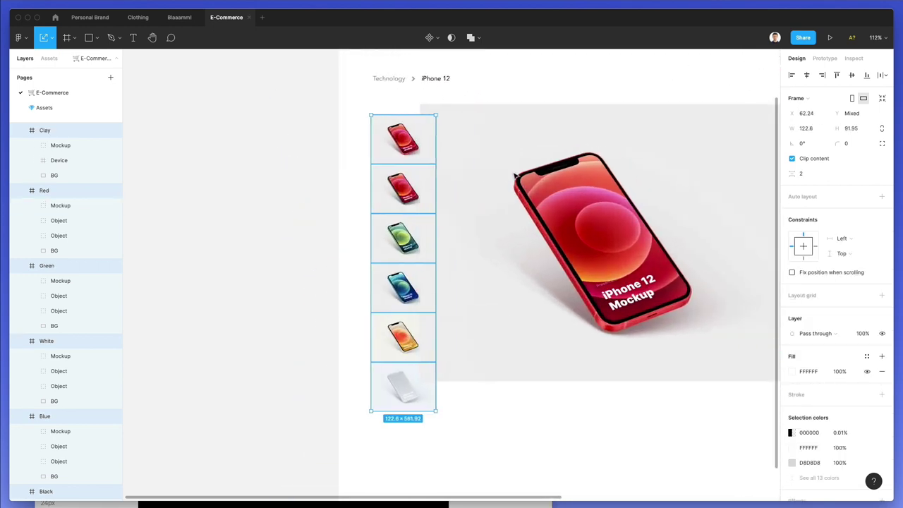
- Align the thumbnail column with the Eleganza logo's left edge and set the main phone image next to it, with tops level
scroll(516, 175, "right", 2)
scroll(409, 194, "up", 1)
left_click_drag(313, 203, 398, 186)
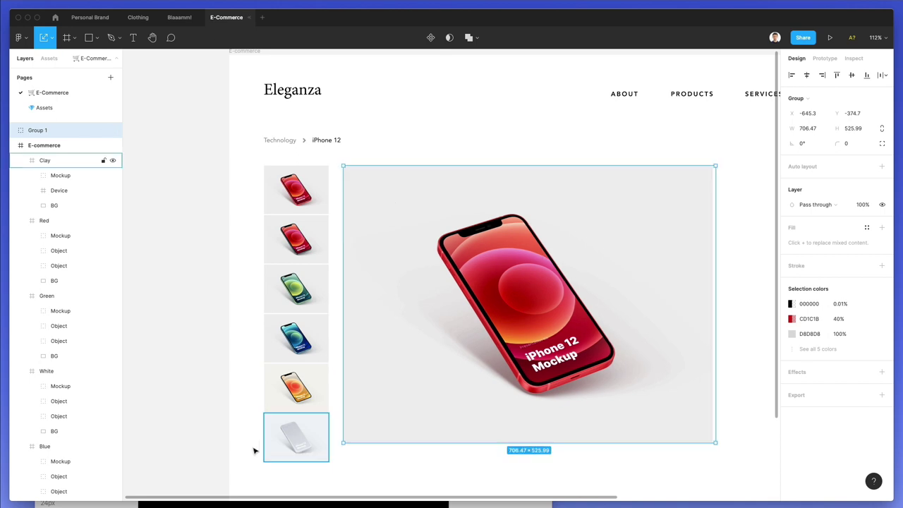
- Move the Clay thumbnail slightly lower and try to distribute the six thumbnail frames with horizontal spacing
left_click_drag(278, 426, 279, 433)
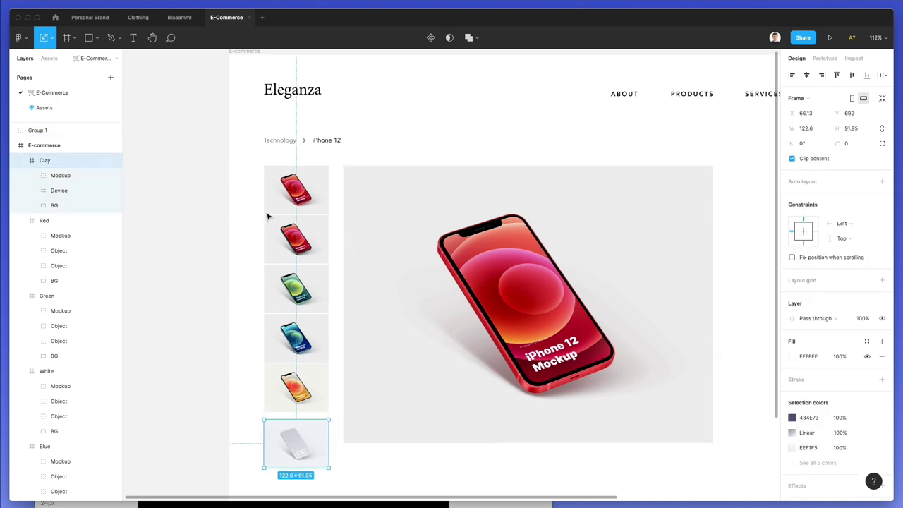
left_click_drag(254, 162, 339, 440)
left_click(882, 75)
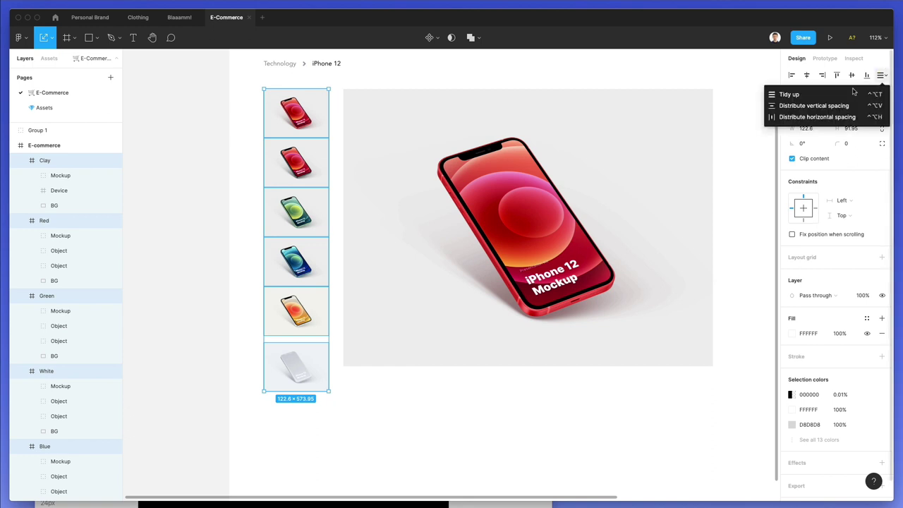
left_click(812, 115)
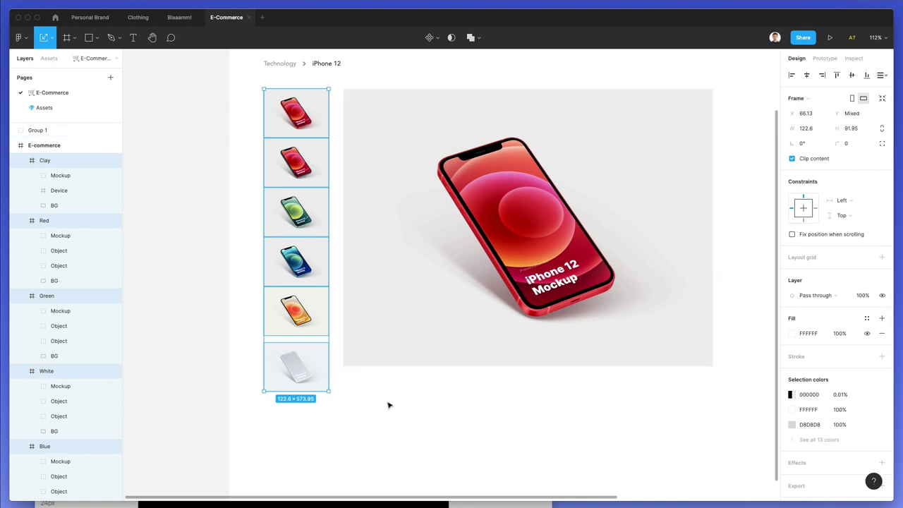
- Dissolve the six thumbnail frames and regroup each phone with its background as a separate group
key("Return")
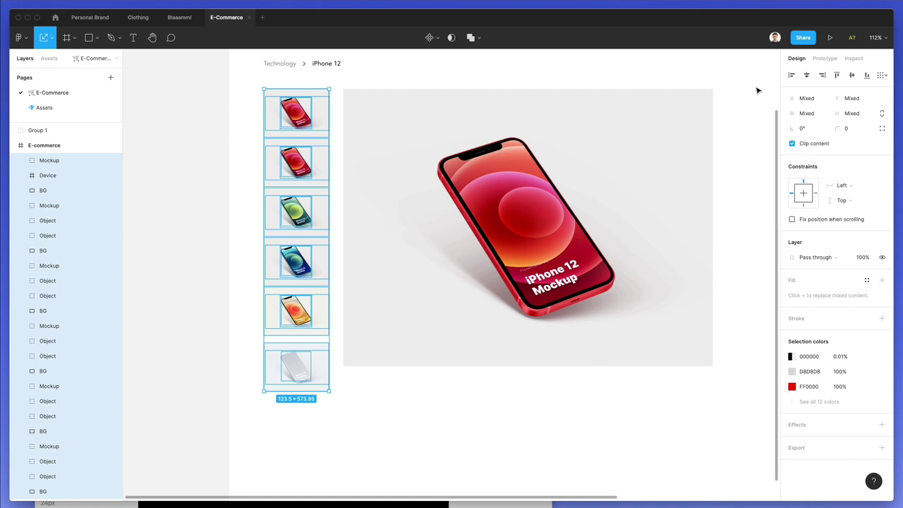
left_click_drag(242, 85, 333, 137)
key("super+g")
left_click_drag(246, 138, 331, 185)
key("super+g")
left_click_drag(238, 194, 331, 236)
key("super+g")
left_click_drag(246, 238, 333, 283)
key("super+g")
left_click_drag(244, 287, 341, 333)
key("super+g")
left_click_drag(250, 346, 324, 102)
key("super+g")
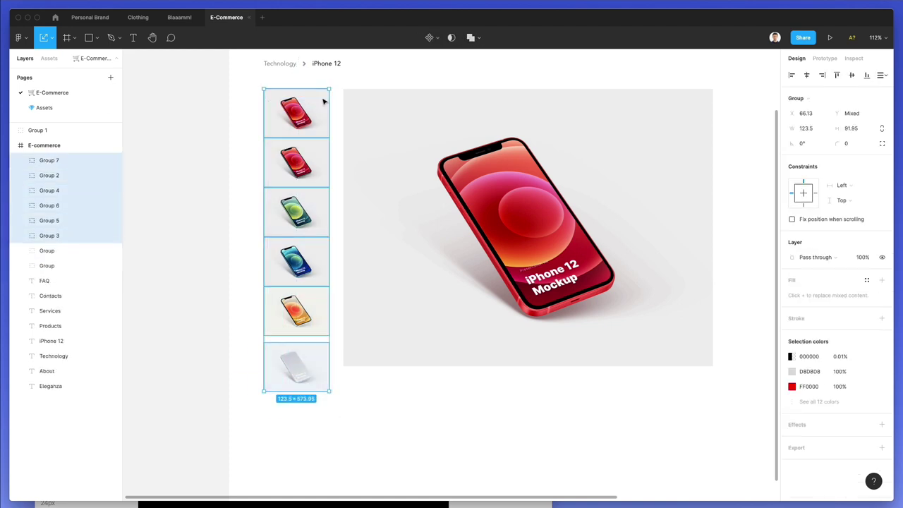
- Try to distribute the six thumbnail groups with horizontal spacing
left_click(881, 75)
left_click(814, 118)
left_click(244, 326)
scroll(276, 345, "up", 2)
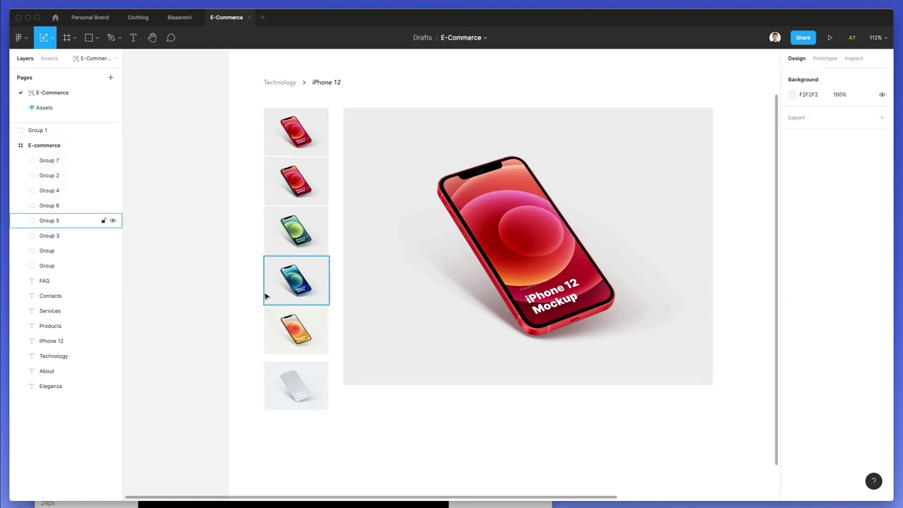
- Distribute the six thumbnail groups with even vertical spacing
left_click_drag(246, 101, 339, 433)
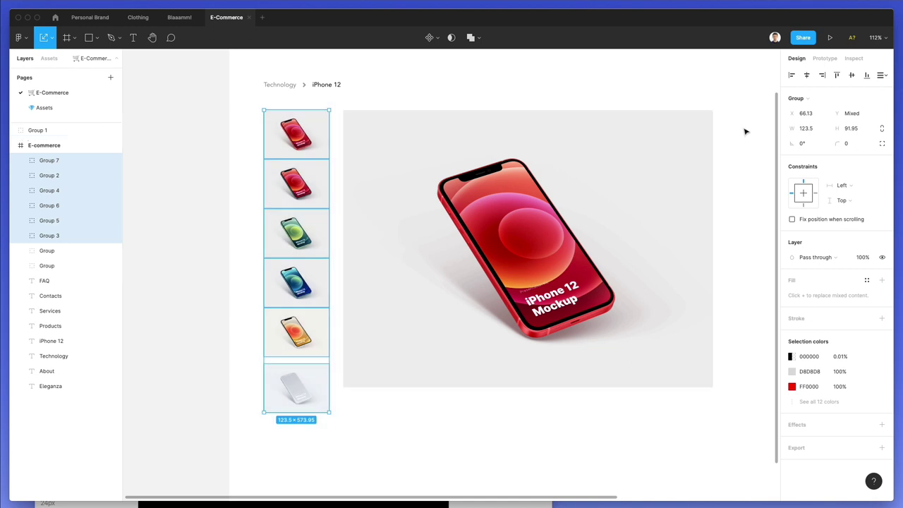
left_click(881, 77)
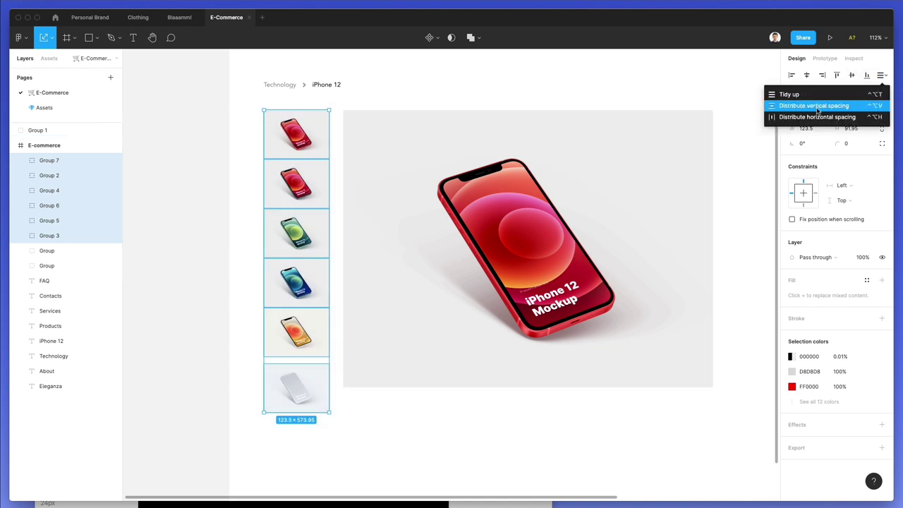
left_click(811, 104)
left_click(328, 424)
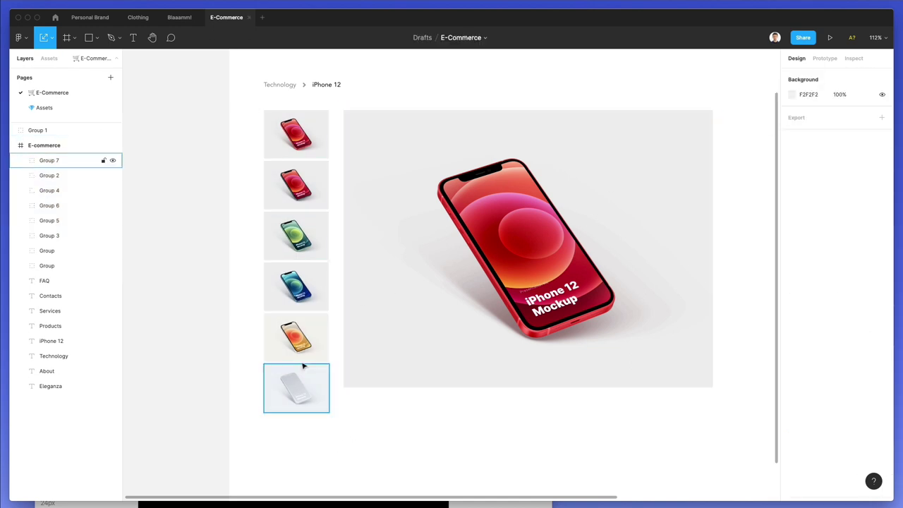
- Add a stroke to the top red thumbnail's background and open its color for editing
scroll(321, 257, "up", 2)
scroll(321, 257, "right", 2)
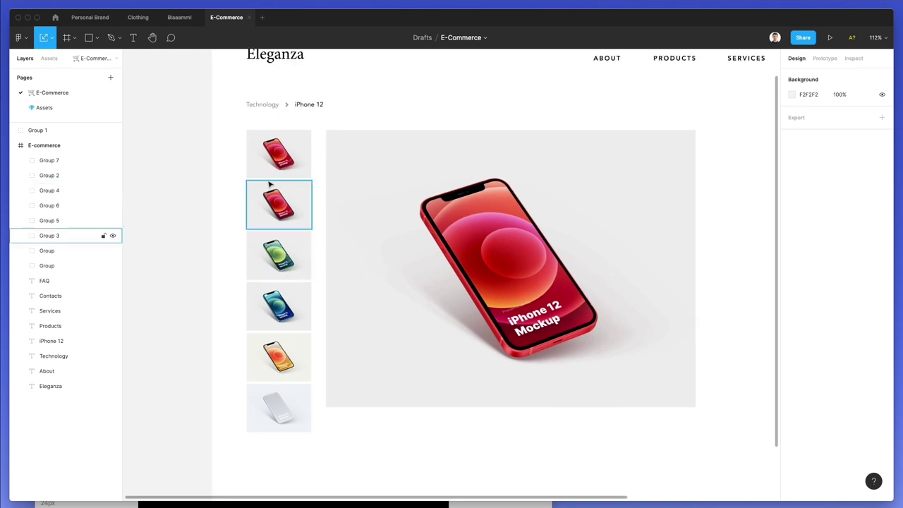
left_click(296, 141, "super")
left_click(301, 138)
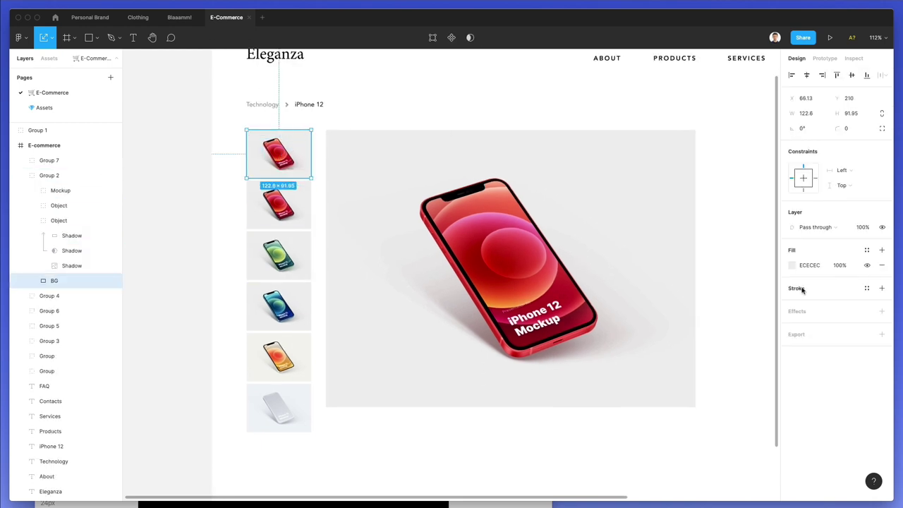
left_click(882, 288)
left_click(792, 303)
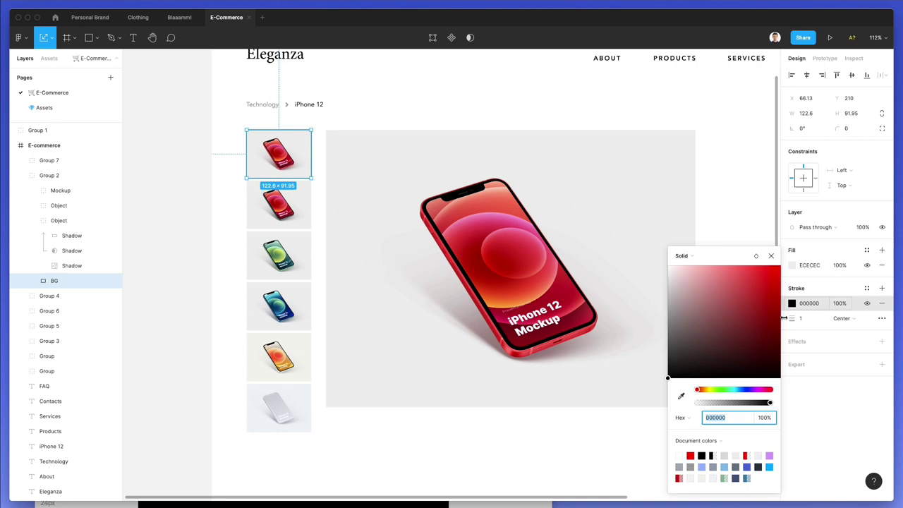
- Color the top thumbnail's stroke bright cyan 00E0FF and set its width to 3
scroll(600, 318, "up", 1)
scroll(600, 317, "right", 2)
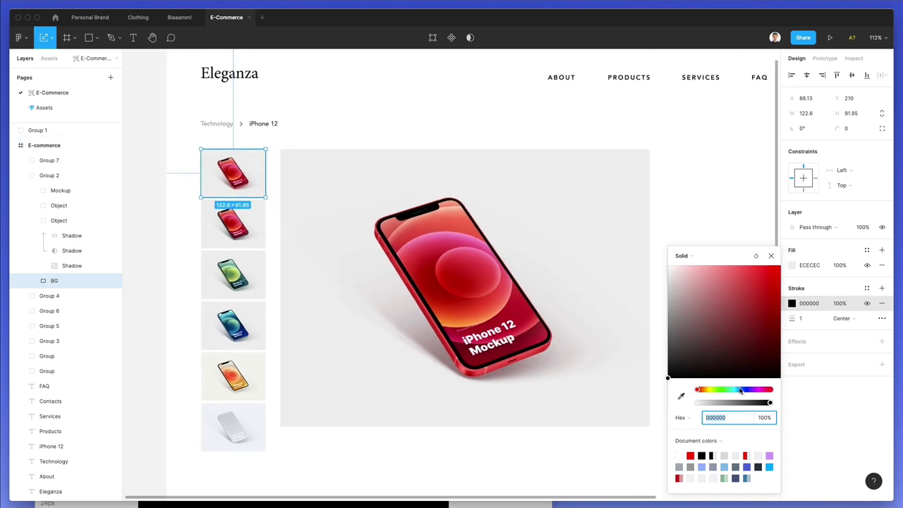
left_click_drag(740, 391, 742, 390)
left_click_drag(755, 337, 816, 195)
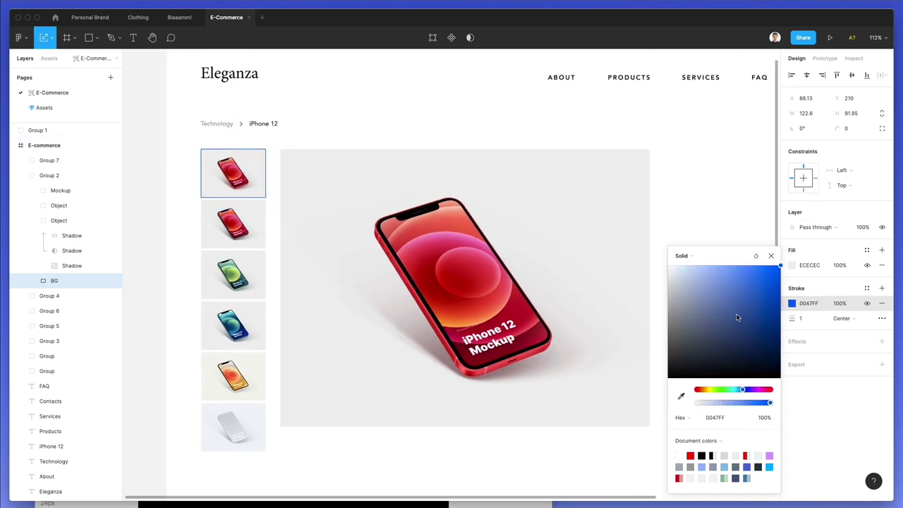
left_click_drag(744, 391, 737, 390)
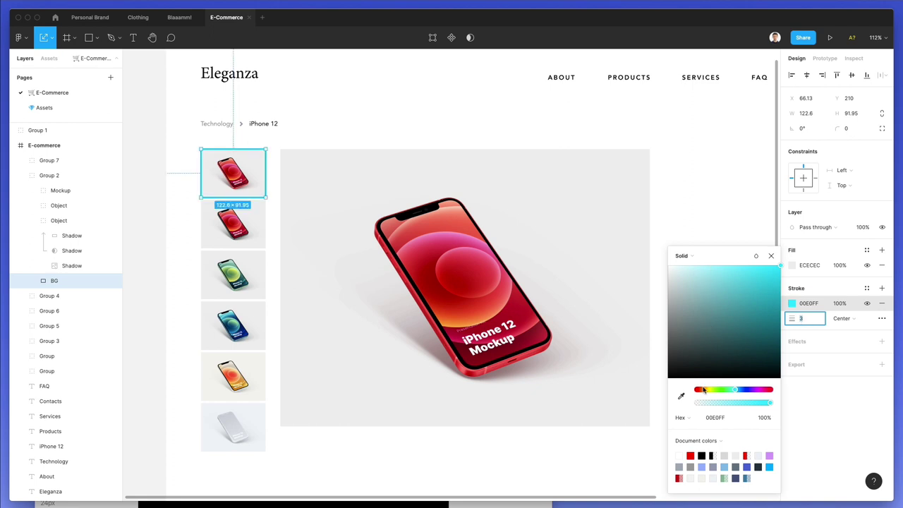
- Try the phone's red and a light gray for the top thumbnail's stroke, settling on light blue 93B6EB
key("i")
left_click(525, 362)
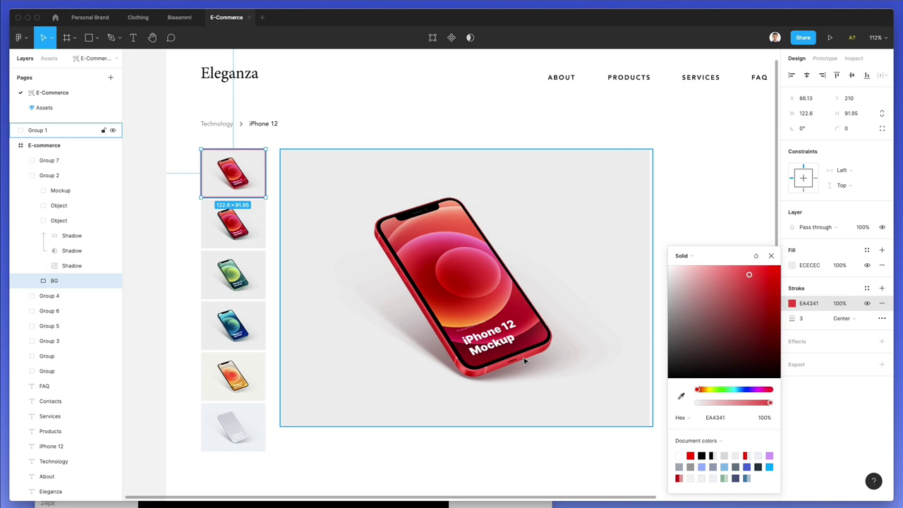
left_click(670, 274)
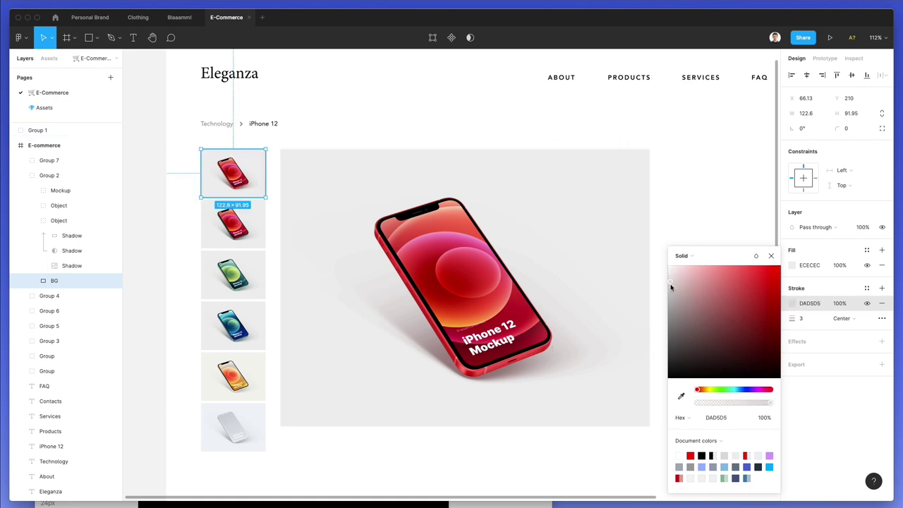
left_click_drag(744, 388, 742, 392)
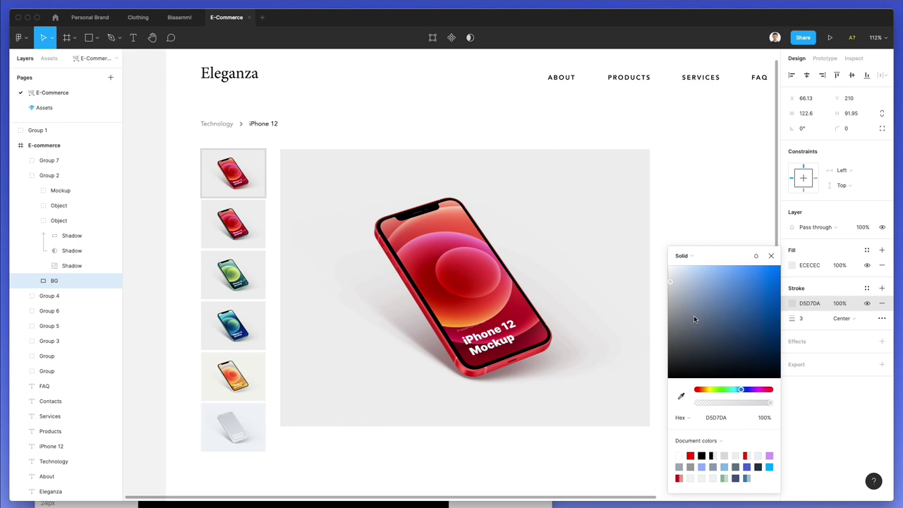
mouse_move(677, 281)
left_mouse_down()
mouse_move(674, 273)
mouse_move(685, 283)
left_mouse_up()
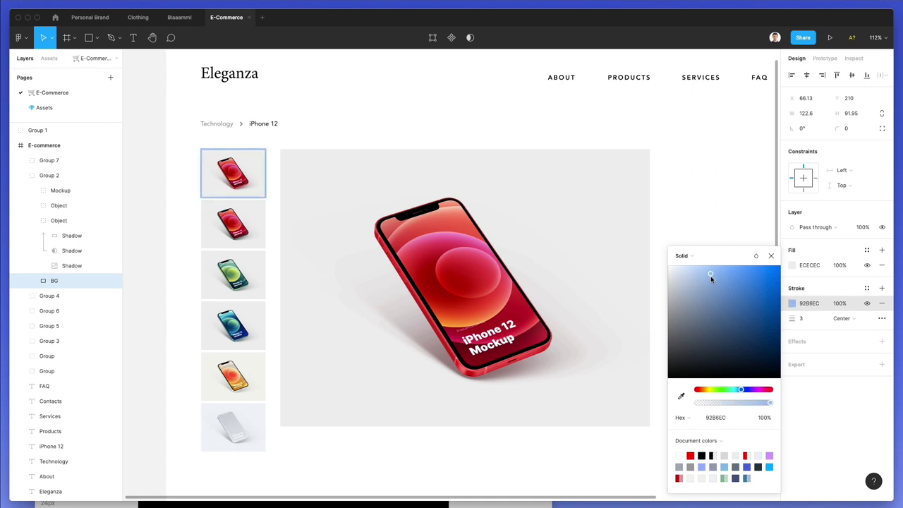
- Move the Clay thumbnail further down to leave a larger gap below the White one
left_click_drag(179, 203, 202, 284)
left_click(196, 410)
left_click(223, 427)
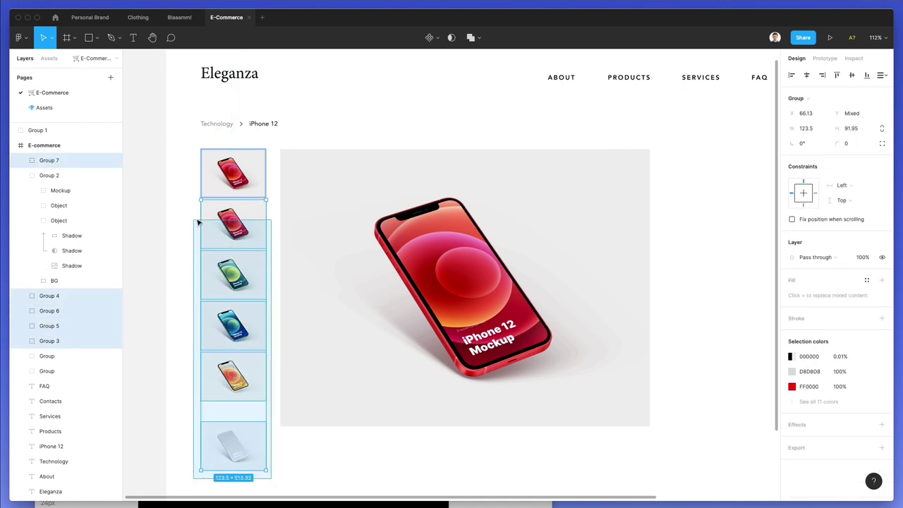
- Try to distribute all six thumbnails, including the outlined one, with horizontal spacing
left_click_drag(198, 223, 198, 223)
left_click(881, 74)
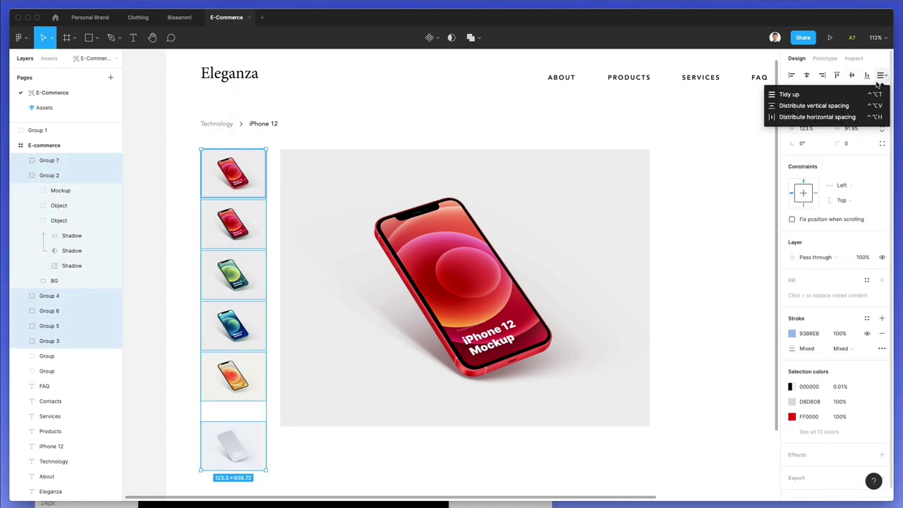
left_click(817, 116)
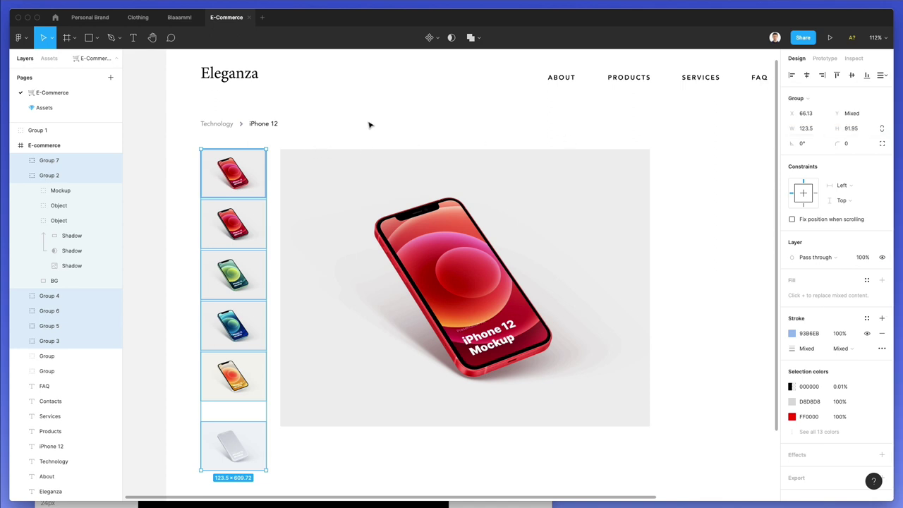
left_click(426, 119)
left_click(222, 379)
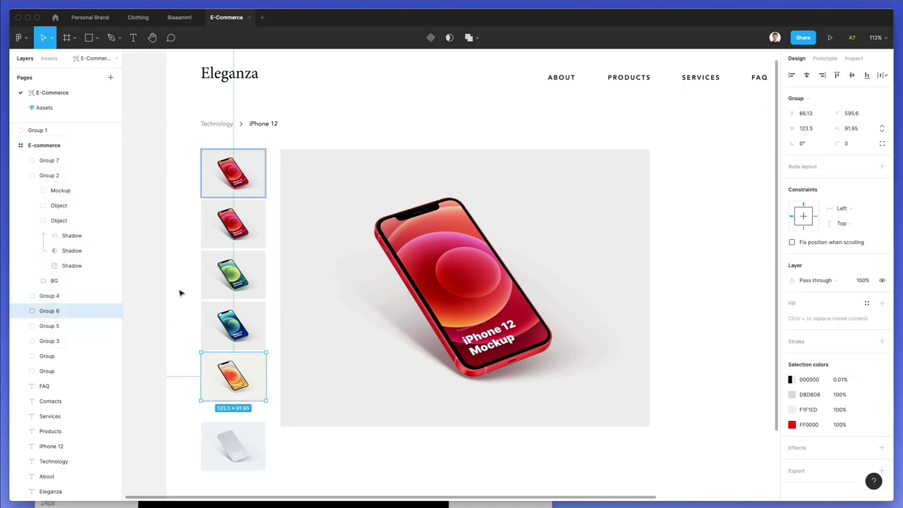
- Distribute the five thumbnails below the outlined one vertically and reduce the spacing between them to 7
left_click_drag(194, 223, 259, 448)
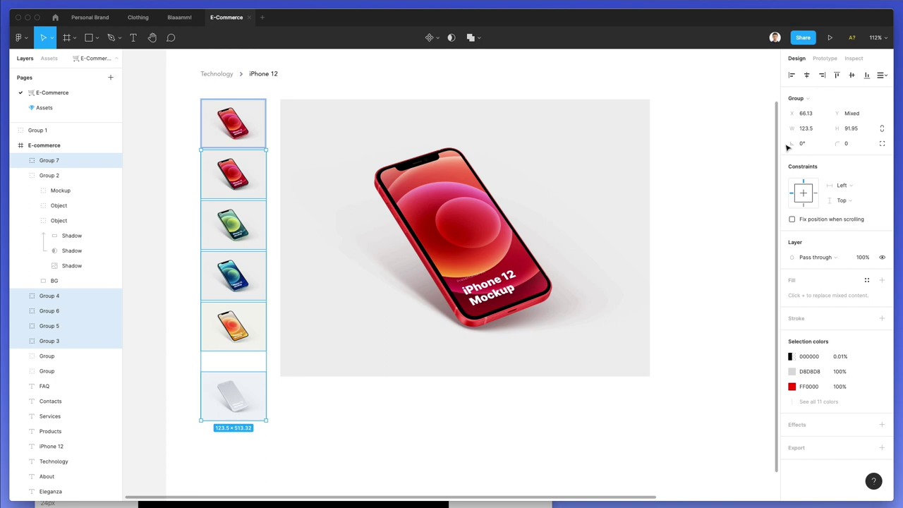
left_click(881, 75)
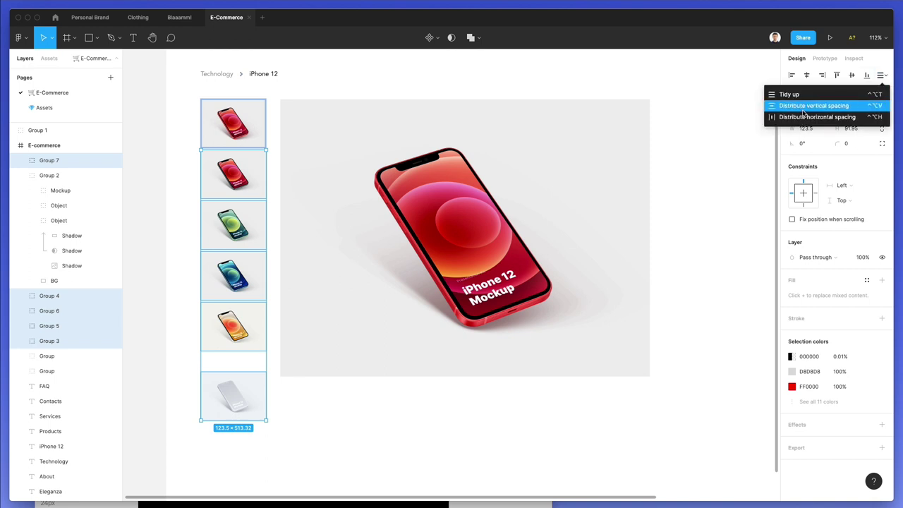
left_click(804, 106)
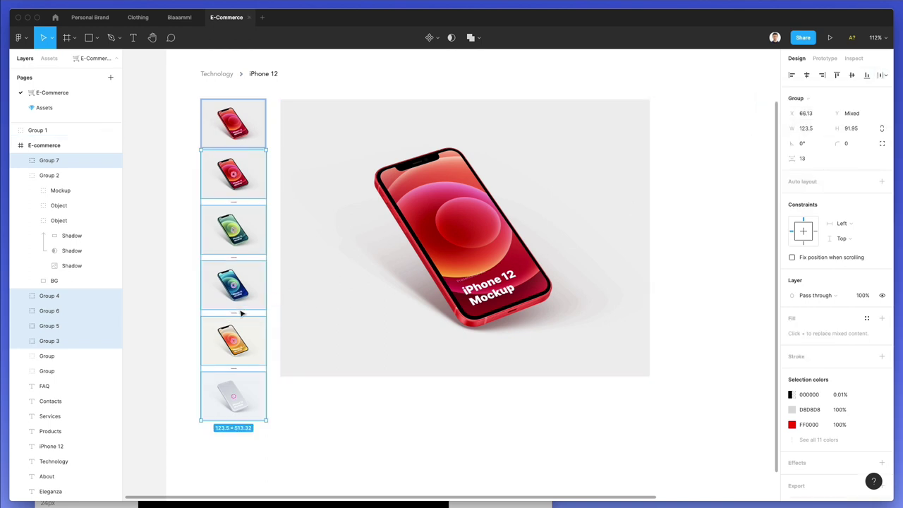
left_click_drag(235, 315, 236, 303)
key("Return")
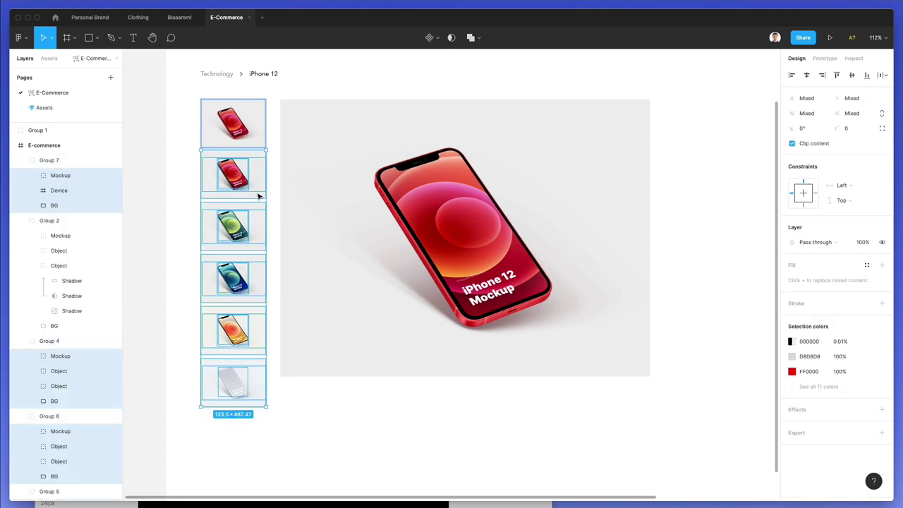
key("Escape")
- Nudge the five lower thumbnails slightly down, away from the outlined top thumbnail
left_click_drag(185, 166, 259, 417)
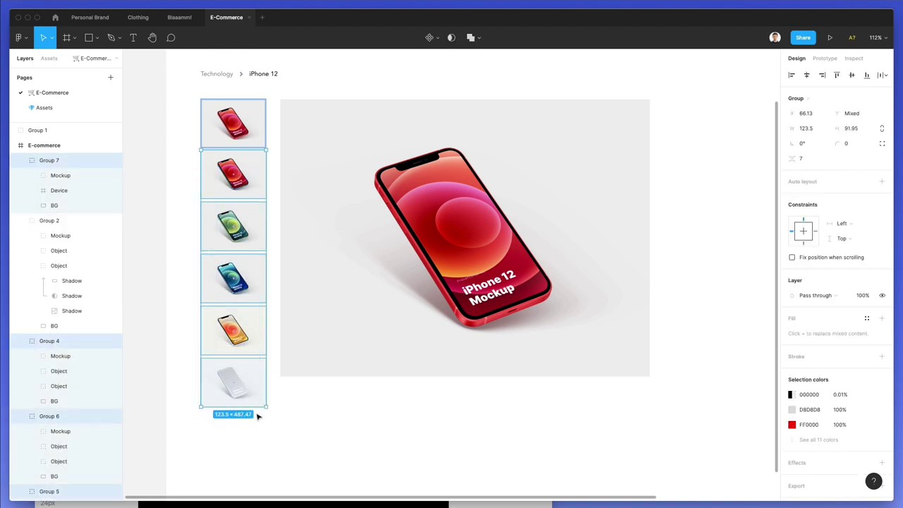
key("Down")
key("Down")
key("Down")
key("Down")
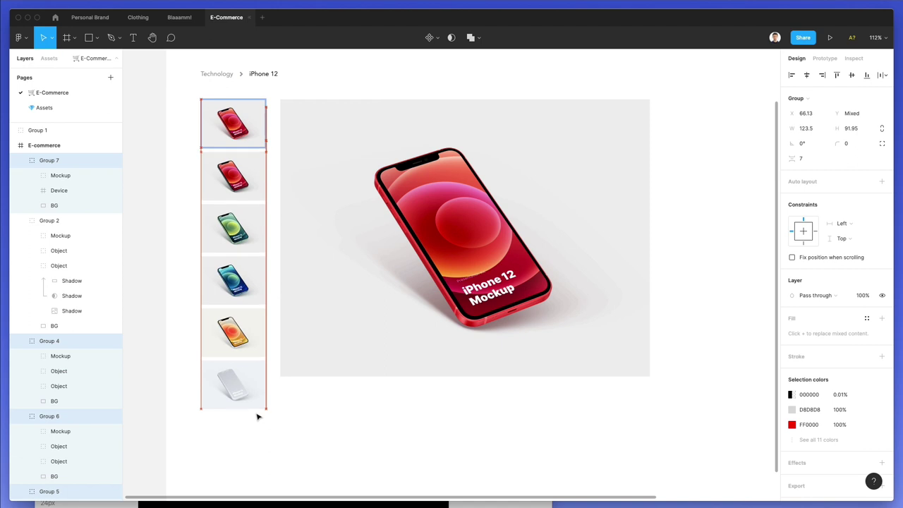
- Set the top thumbnail's outline thickness to 2 and change its stroke colour to a muted grey-blue, BBC6D6
left_click(258, 107)
left_click(802, 318)
type("1")
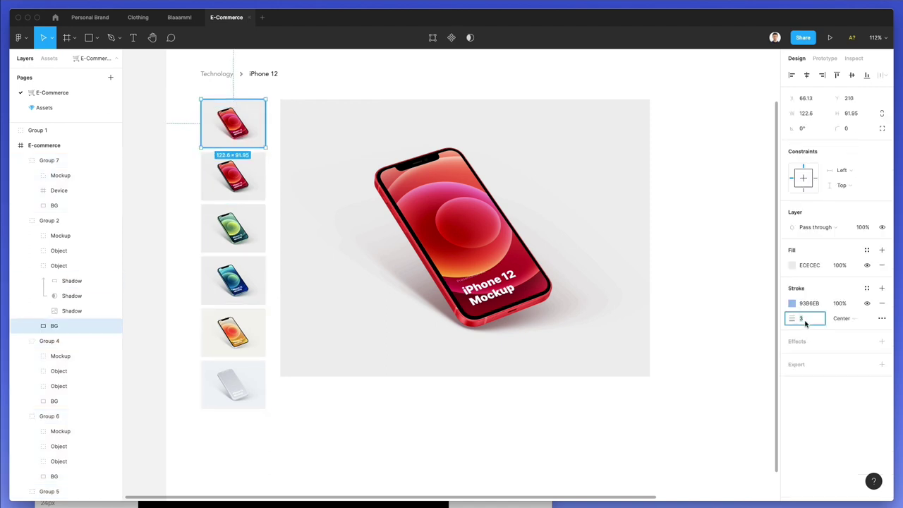
key("Up")
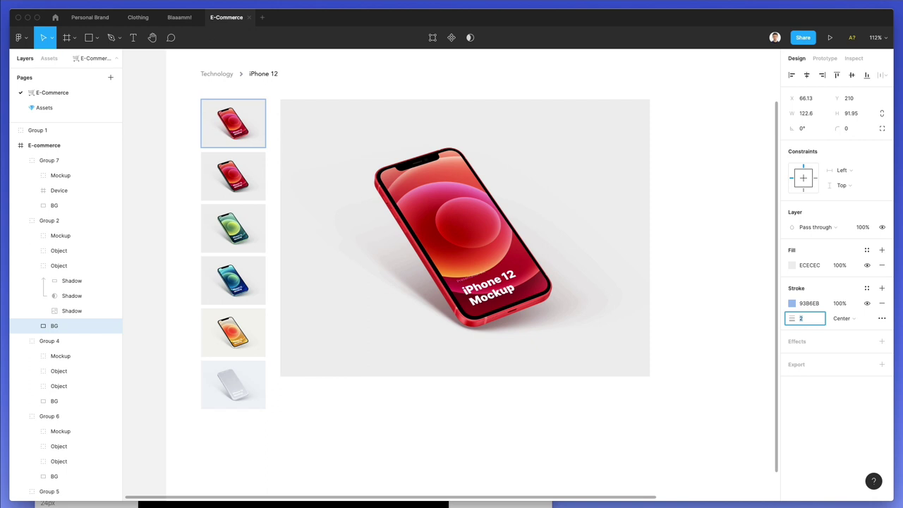
left_click(792, 304)
left_click_drag(673, 276, 682, 286)
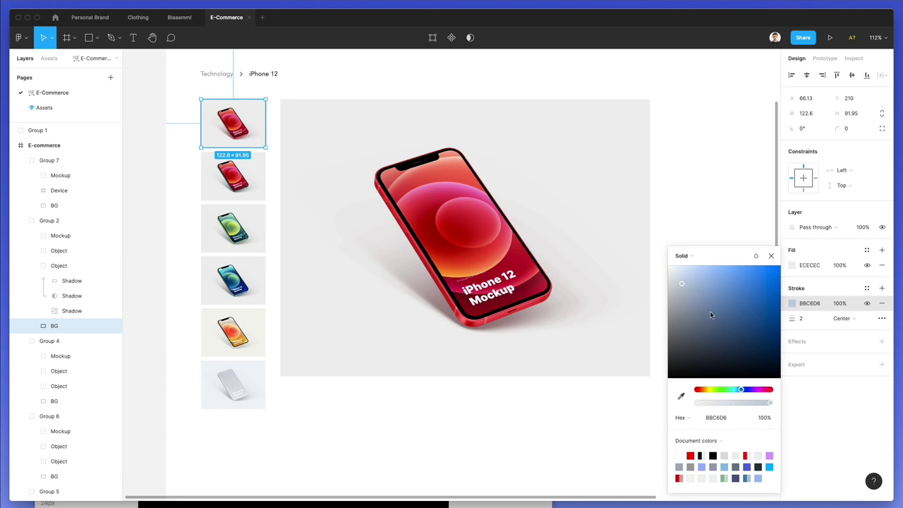
left_click(493, 464)
- Scale the Eleganza logo up proportionally to about 123 wide so it matches the thumbnail column's width
scroll(403, 198, "up", 4)
scroll(403, 197, "right", 2)
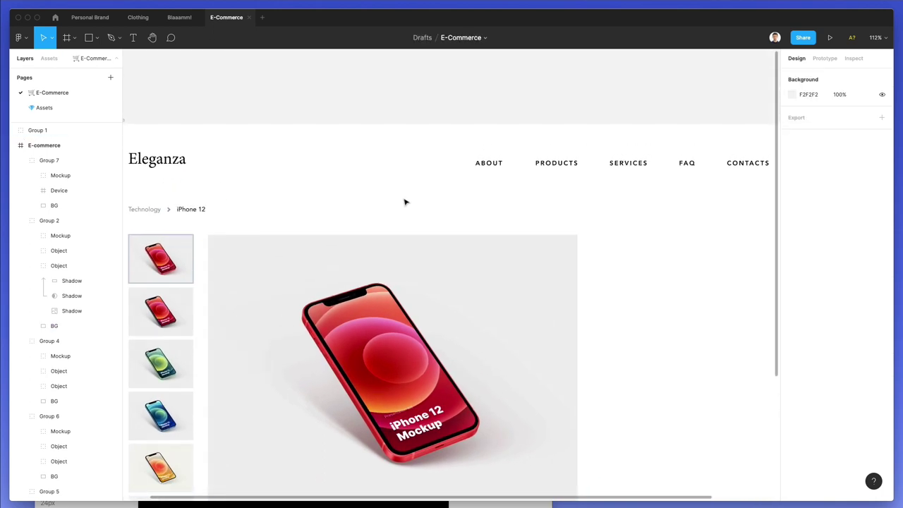
scroll(410, 208, "down", 3)
scroll(407, 214, "down", 1)
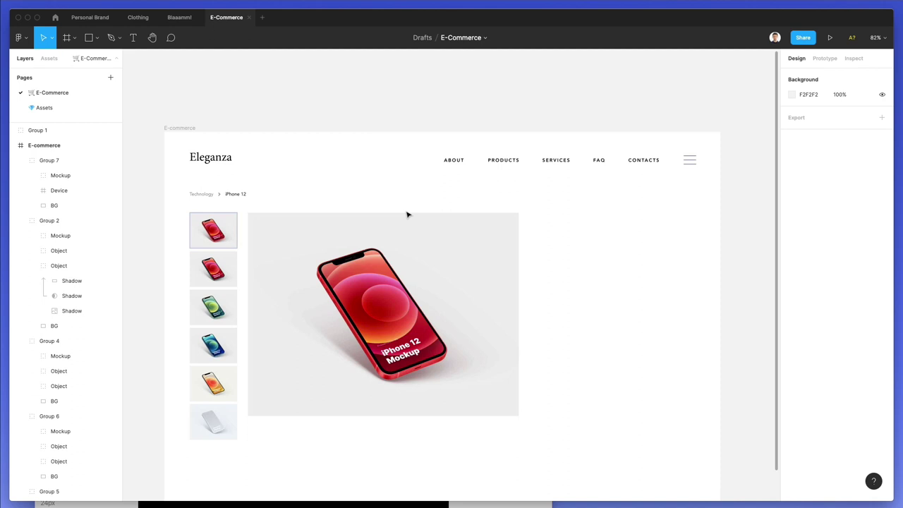
left_click(227, 158)
key("k")
scroll(254, 162, "right", 1)
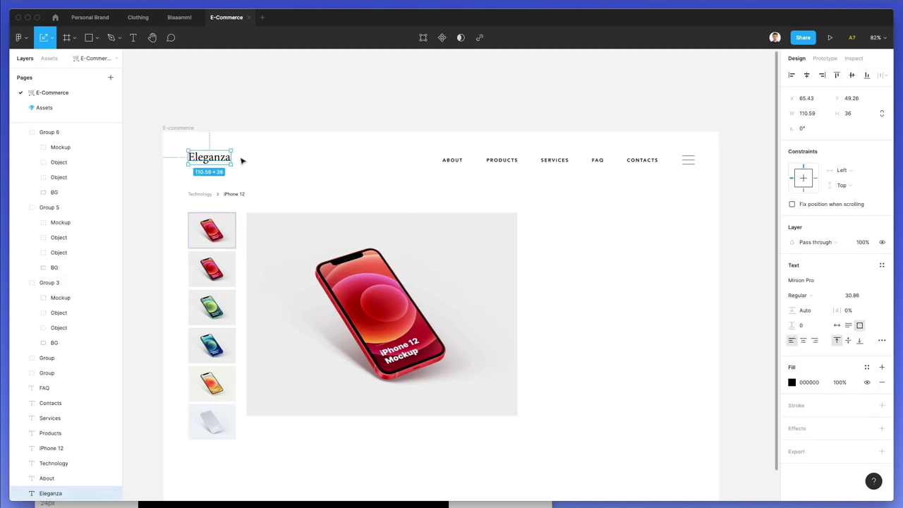
left_click_drag(233, 158, 240, 158)
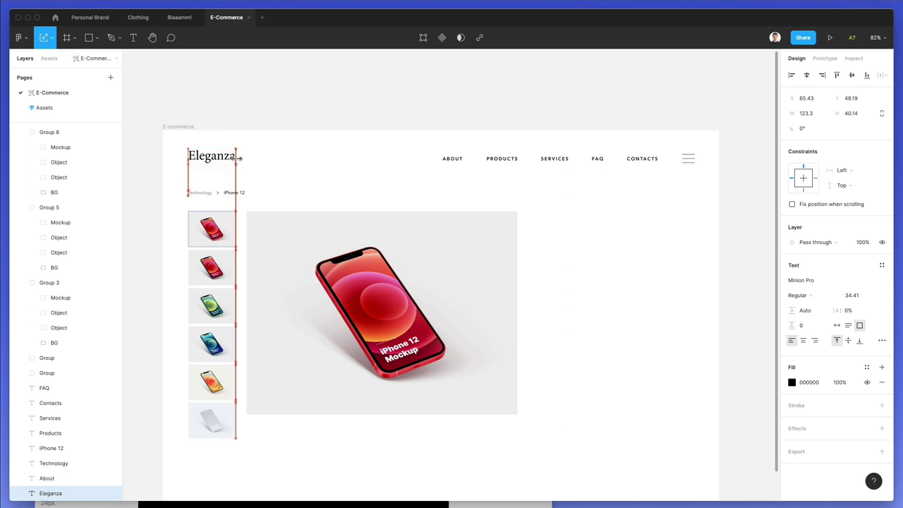
left_click(284, 158)
- Scale the main iPhone image group down proportionally to about 651 × 484, keeping its top-left corner in place
scroll(284, 158, "down", 2)
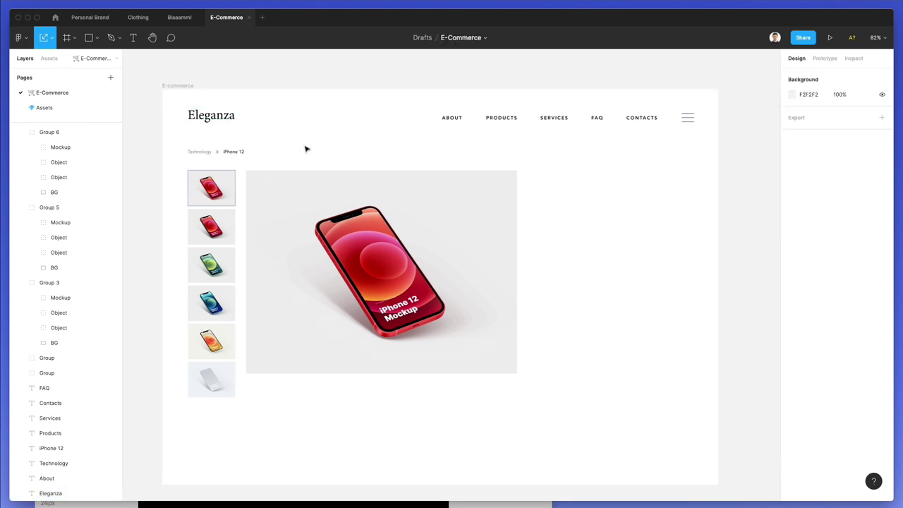
left_click(508, 266)
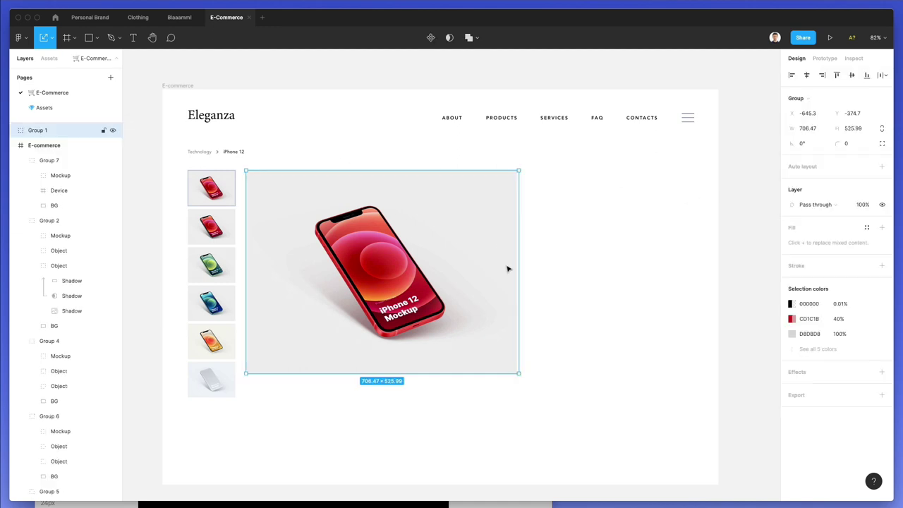
left_click_drag(521, 373, 499, 359)
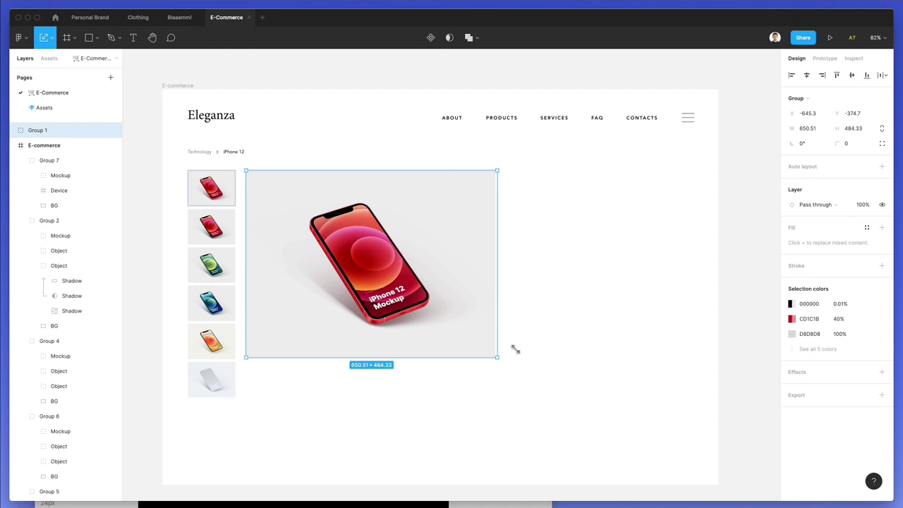
left_click(573, 325)
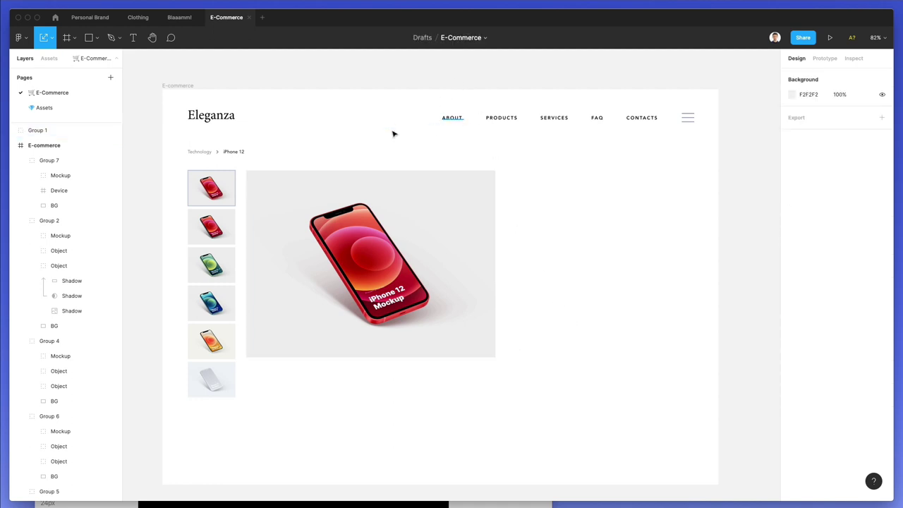
- Copy the ABOUT label and the iPhone 12 breadcrumb beside the main image, enlarging the iPhone 12 copy to about 34 font size
left_click_drag(451, 120, 561, 240)
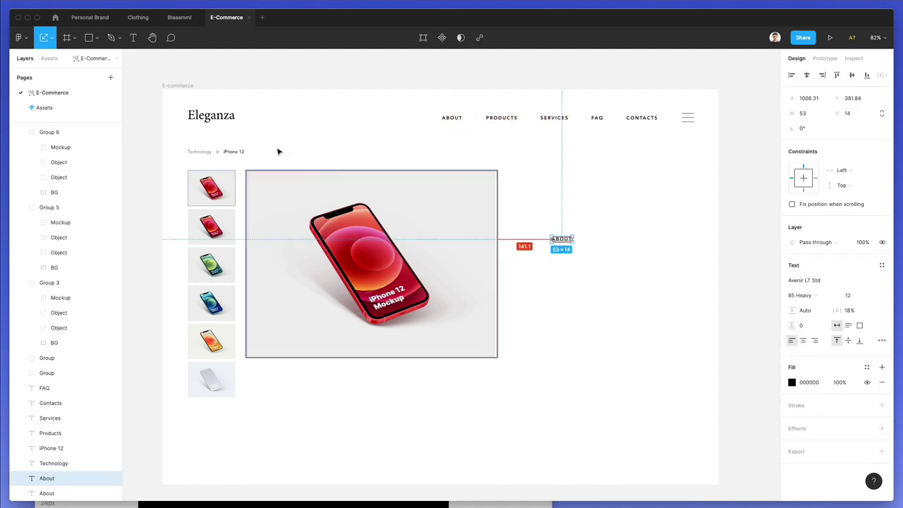
left_click_drag(238, 153, 561, 180)
- Append (Red) to the enlarged iPhone 12 title and widen its text box to about 394 so it fits on one line
double_click(558, 178)
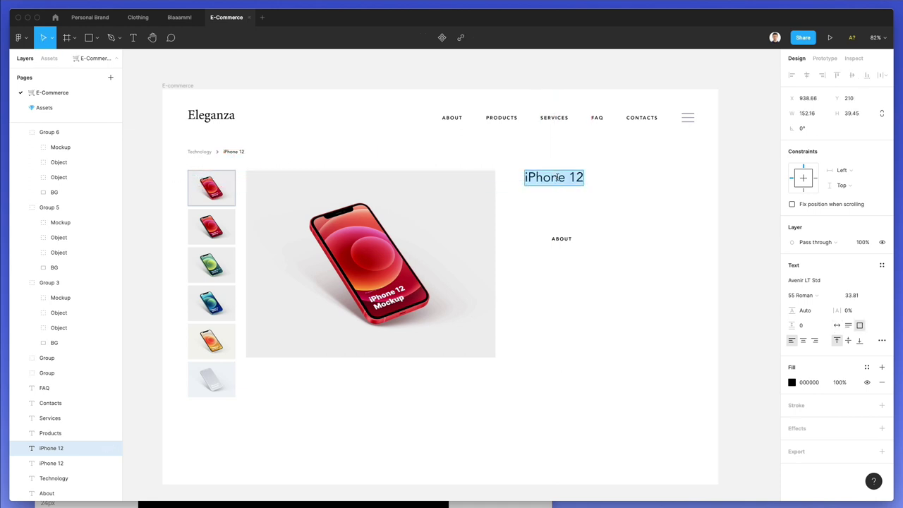
double_click(577, 177)
left_click(583, 178)
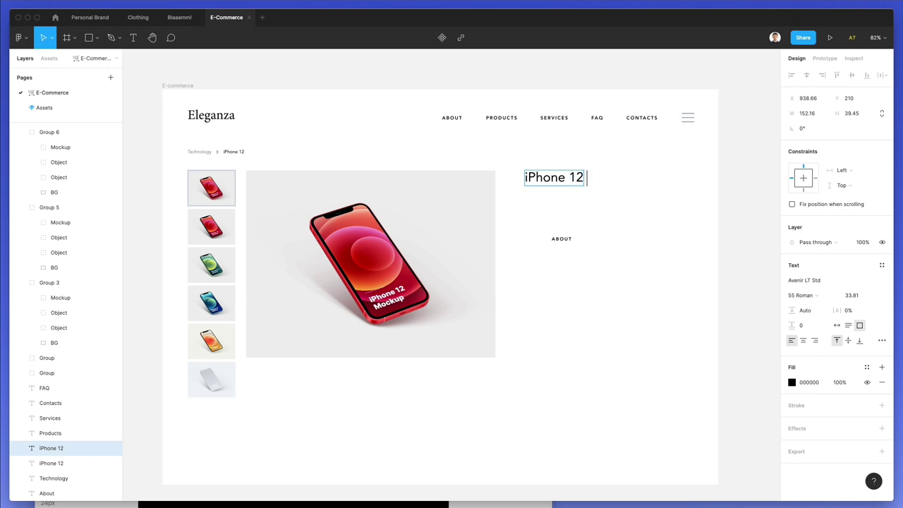
type("(Red")
key("Escape")
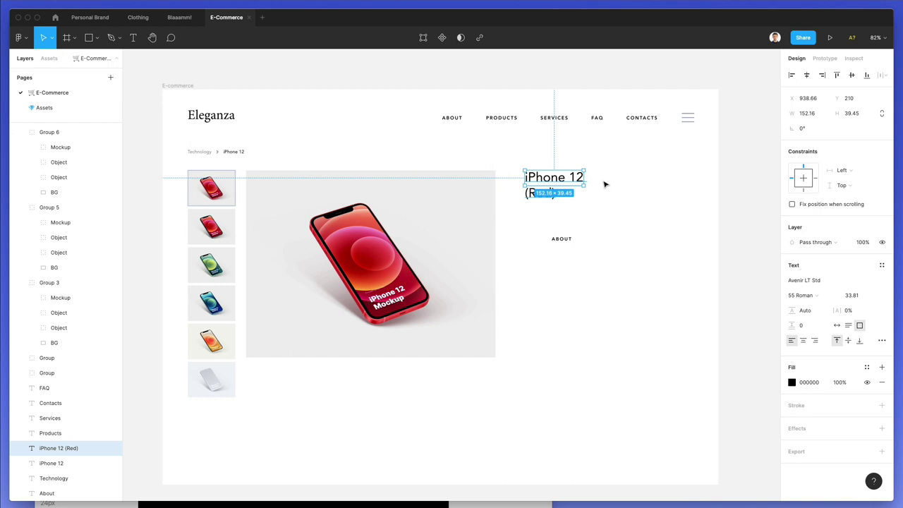
left_click_drag(587, 179, 676, 178)
double_click(587, 177)
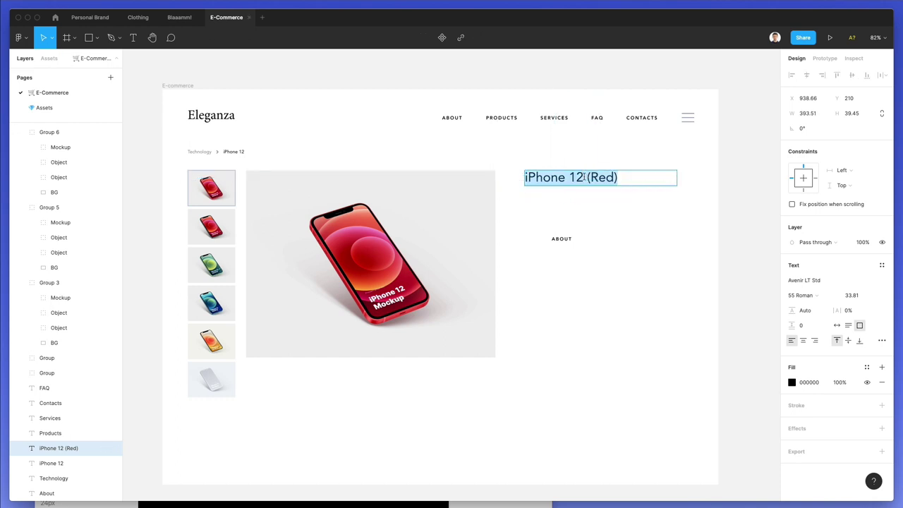
left_click(587, 177)
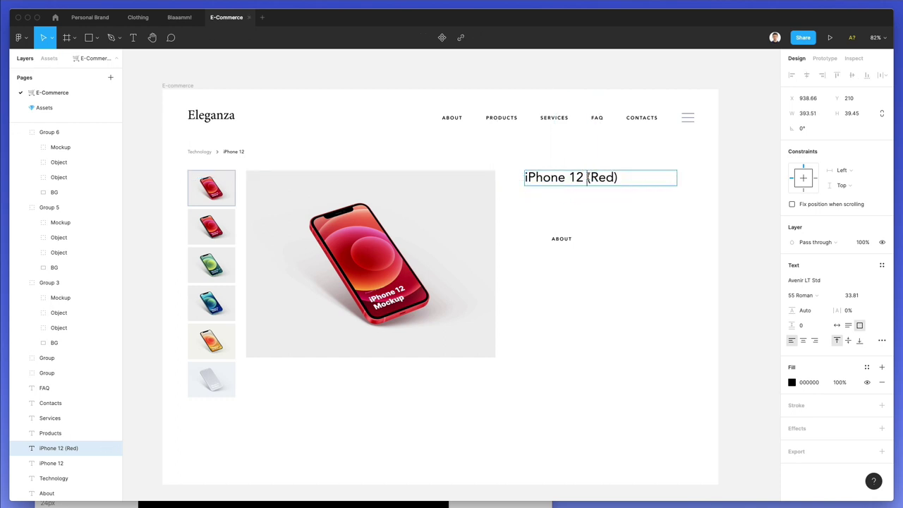
type("- v")
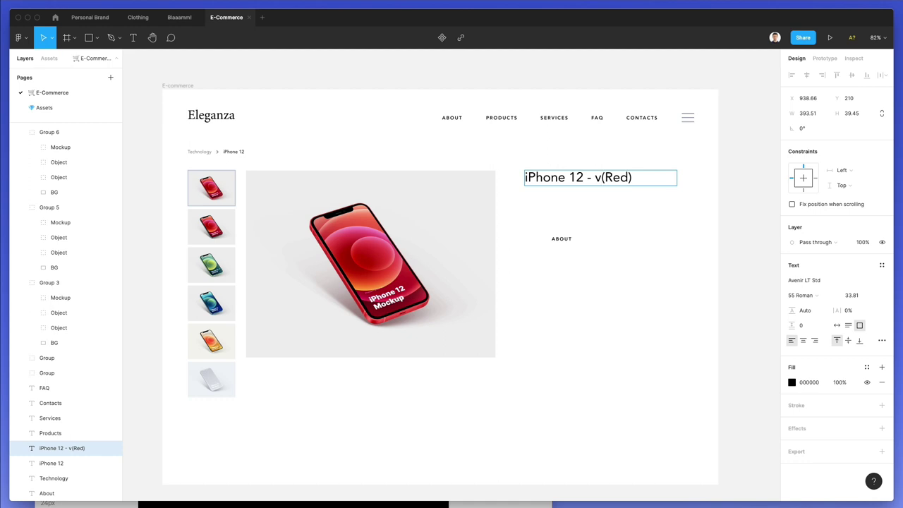
type("2")
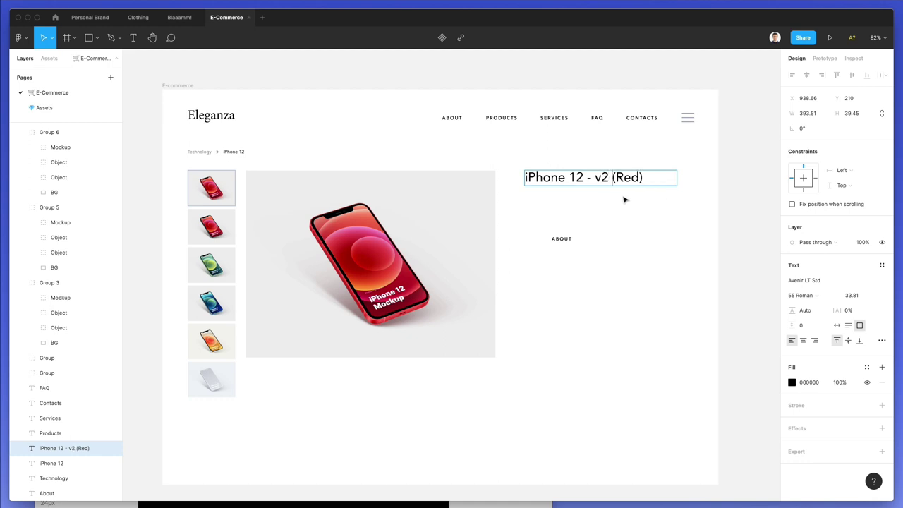
left_click_drag(611, 178, 586, 178)
key("BackSpace")
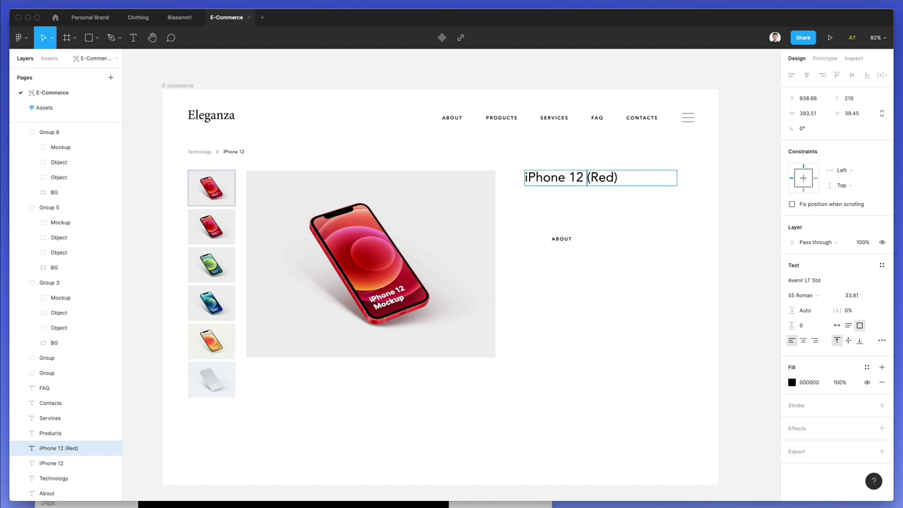
left_click(609, 198)
- Make only the iPhone 12 part of the product title bold, leaving (Red) in the regular weight
left_click(603, 180)
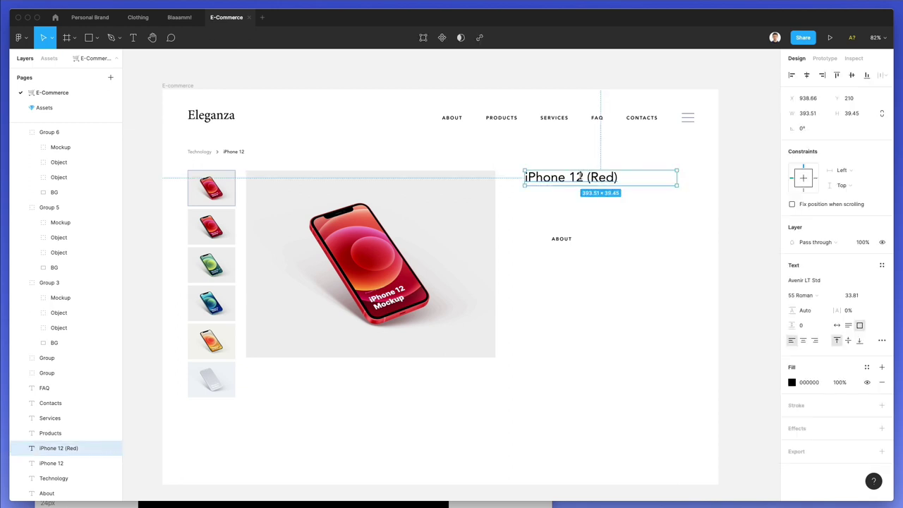
double_click(581, 177)
left_click_drag(584, 177, 508, 171)
key("super+b")
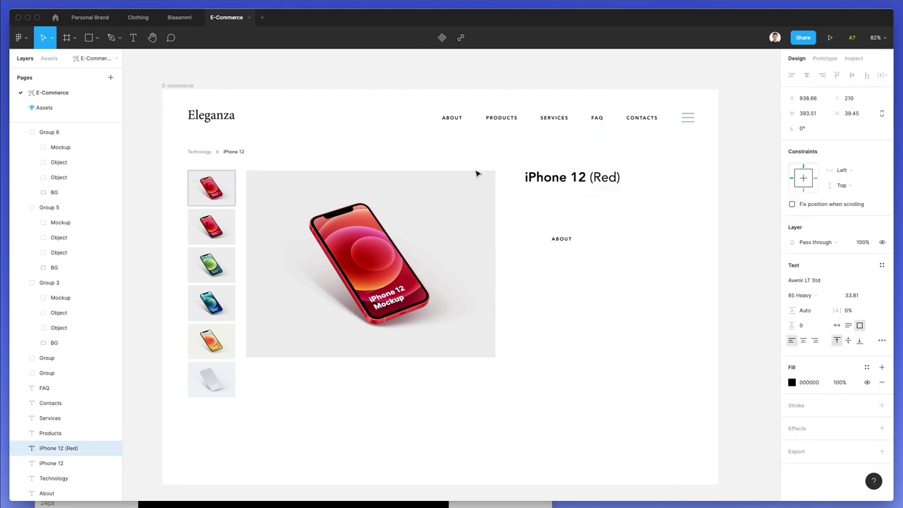
key("Escape")
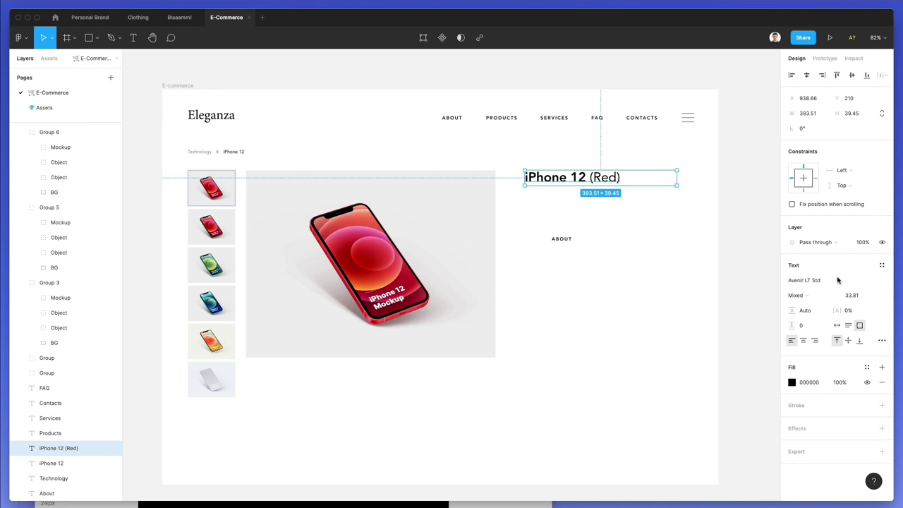
- Increase the product title's font size to 38.81
left_click(852, 295)
key("shift+Up")
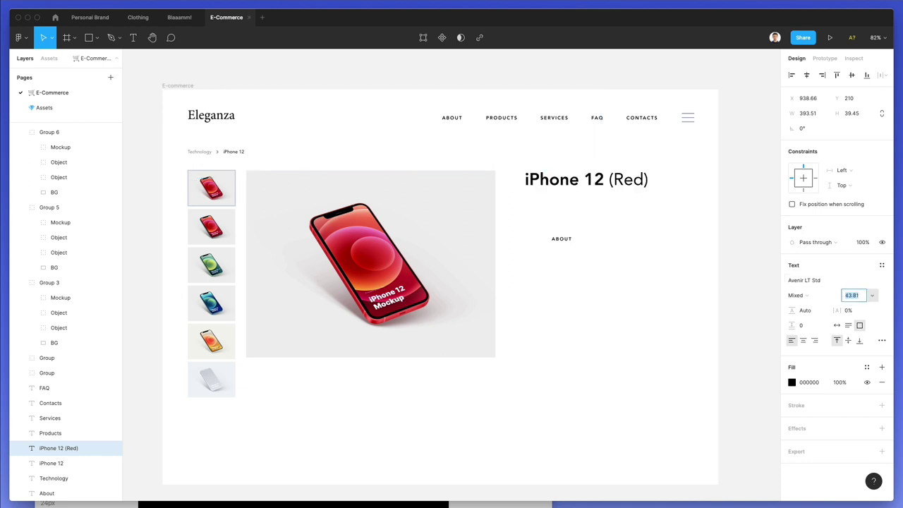
key("Down")
key("Down")
key("Down")
key("Down")
key("Down")
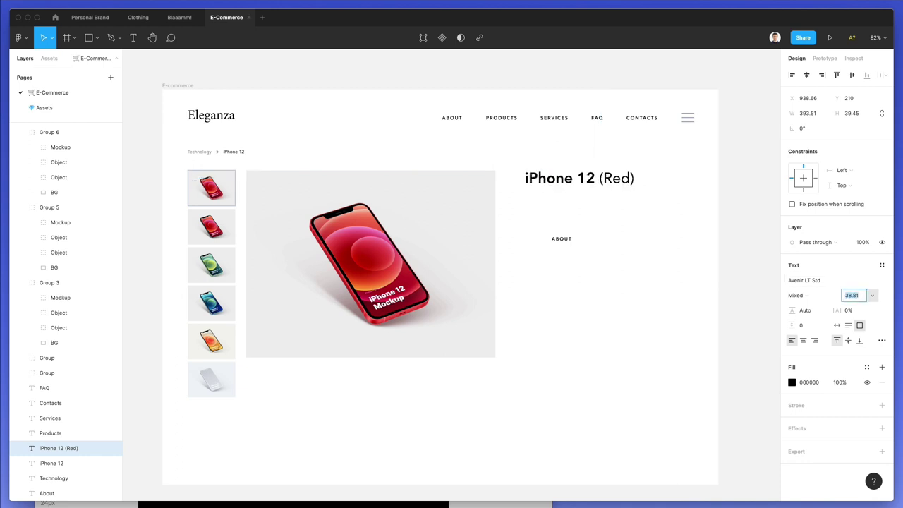
left_click(613, 282)
- Move the copied ABOUT label directly beneath the product title, left-aligned with it, and replace its text with a price starting with £
left_click_drag(557, 239, 536, 199)
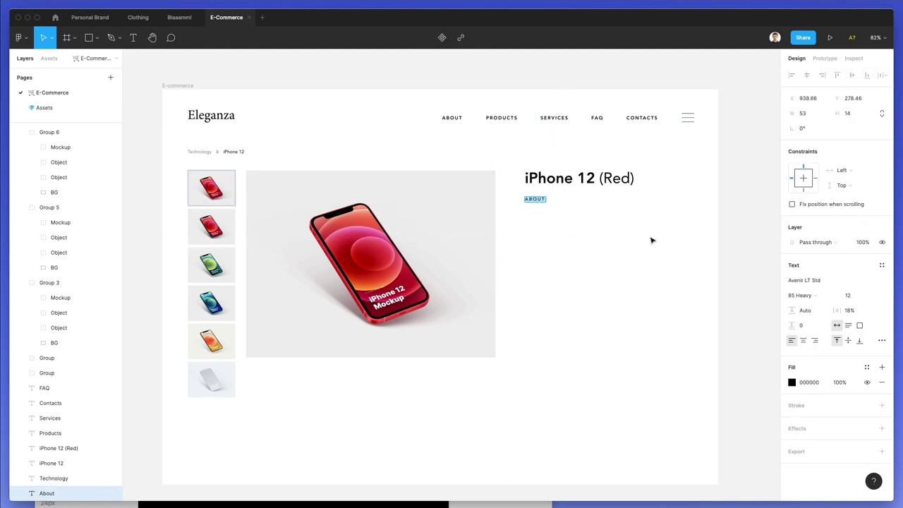
type("£699")
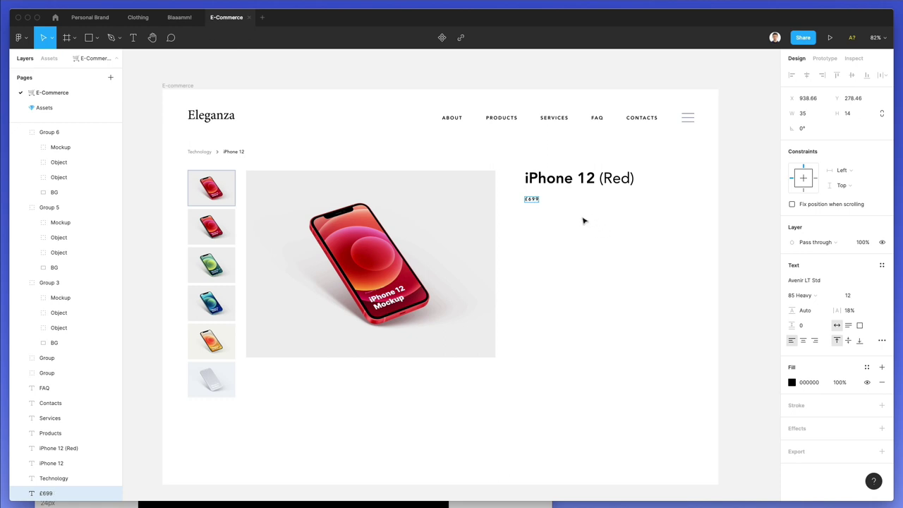
- Append GBP to the price beneath the product title so that it reads £699 GBP
key("Escape")
left_click_drag(536, 204, 563, 206)
key("ctrl+z")
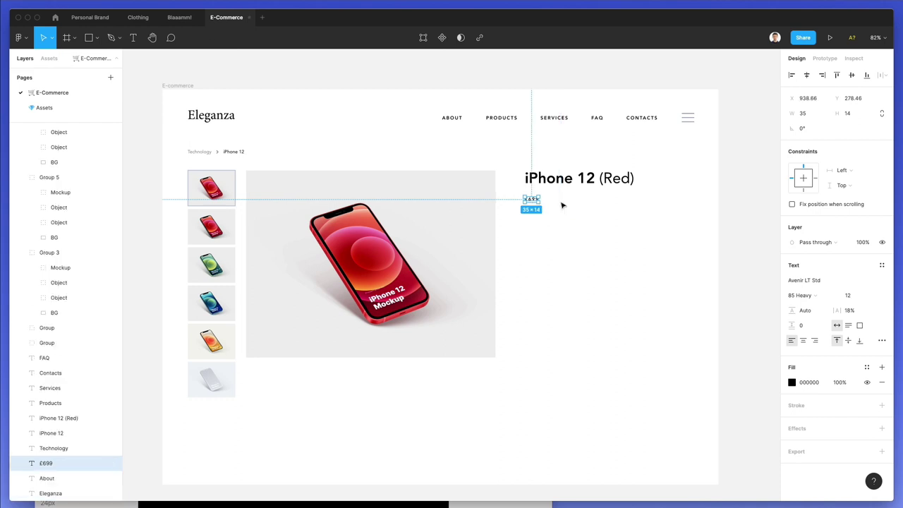
key("Return")
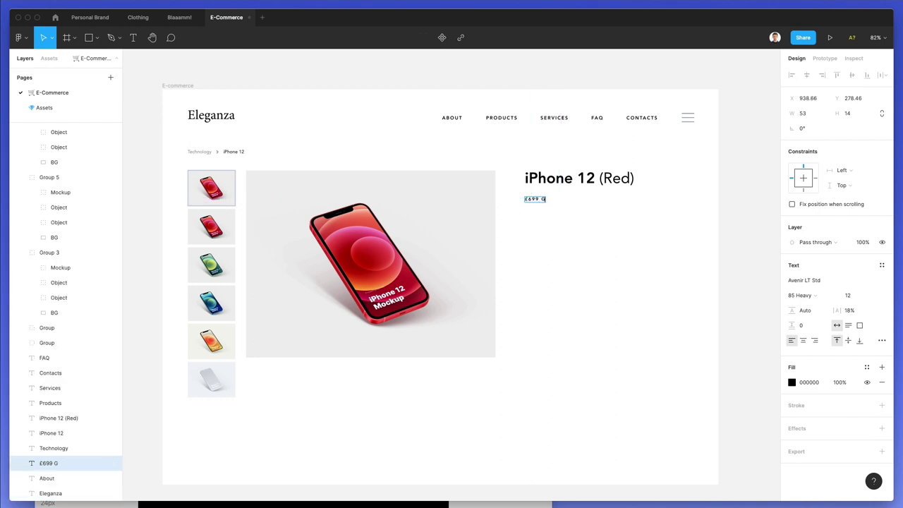
key("Escape")
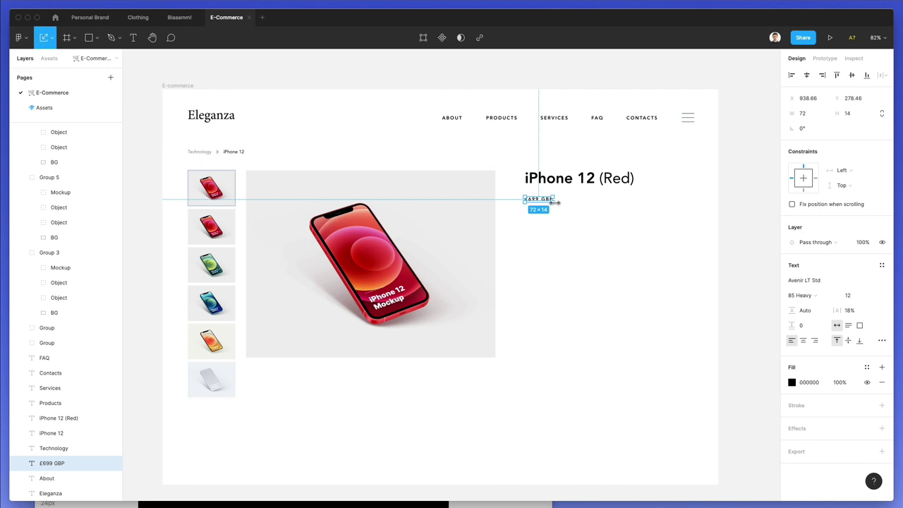
- Scale the £699 GBP price up to about 87 × 17 and nudge it 1 px to the right
left_click_drag(557, 202, 562, 202)
key("Right")
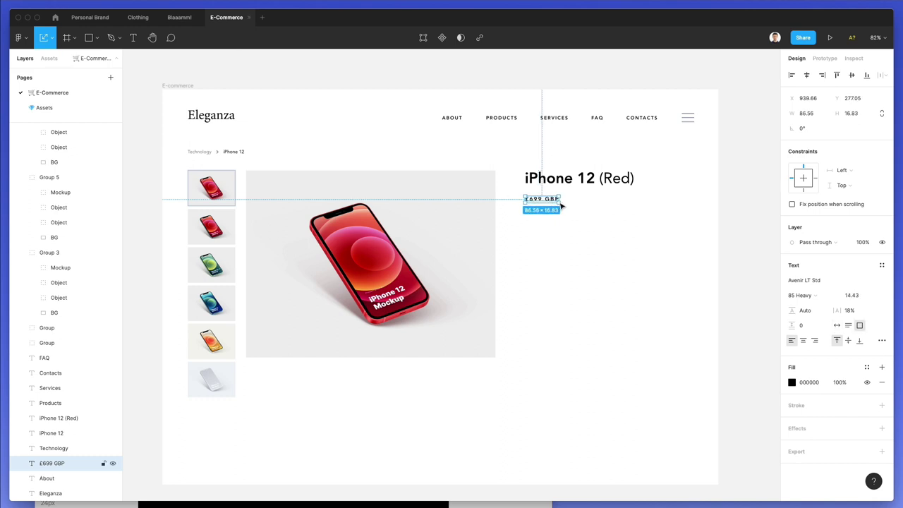
left_click(699, 232)
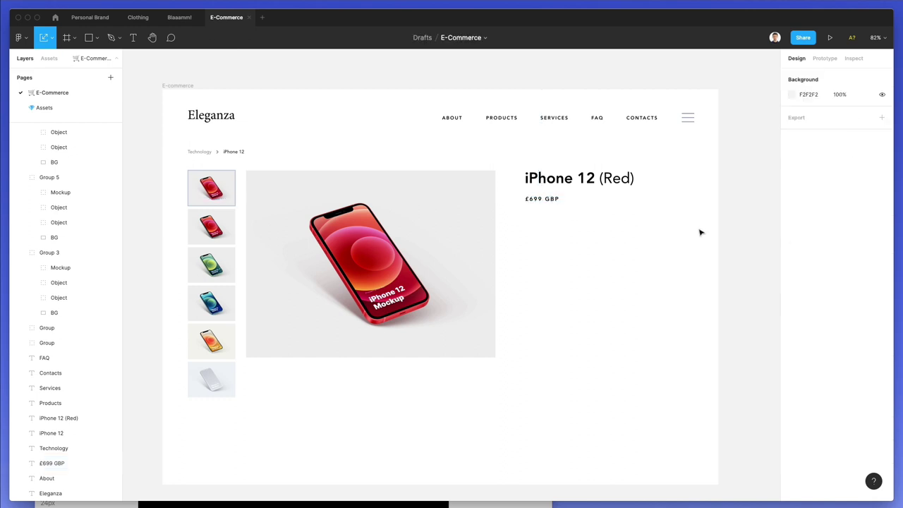
- Set the price's font size to 15 and switch its text box to auto width
left_click(542, 201)
left_click(855, 295)
type("1")
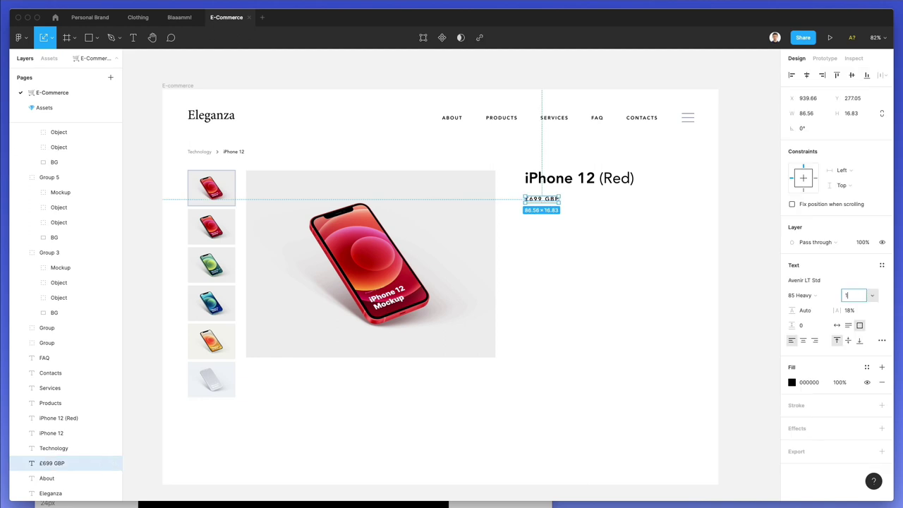
type("5")
key("Return")
left_click(838, 325)
left_click(611, 247)
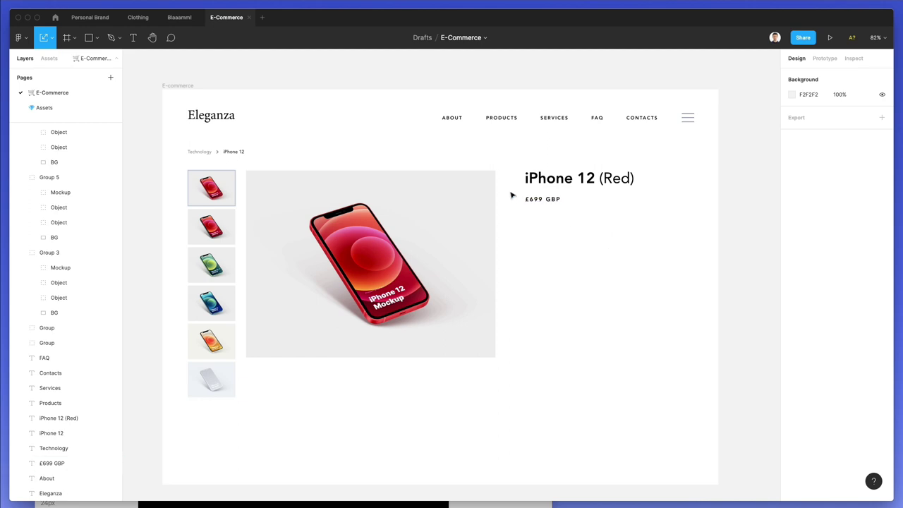
- Duplicate the price directly beneath itself and replace the copy's text with BRAND: APPLE
left_click(554, 201)
left_click_drag(554, 200, 555, 219, "alt")
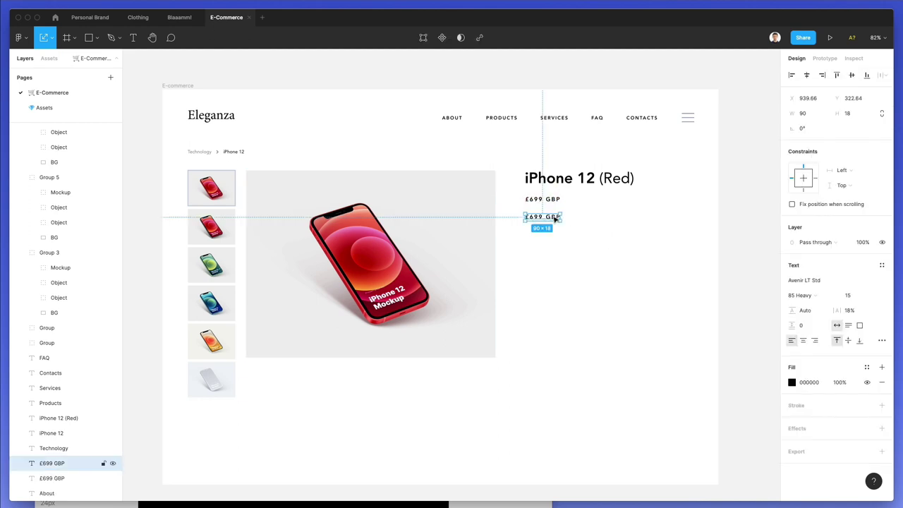
double_click(554, 217)
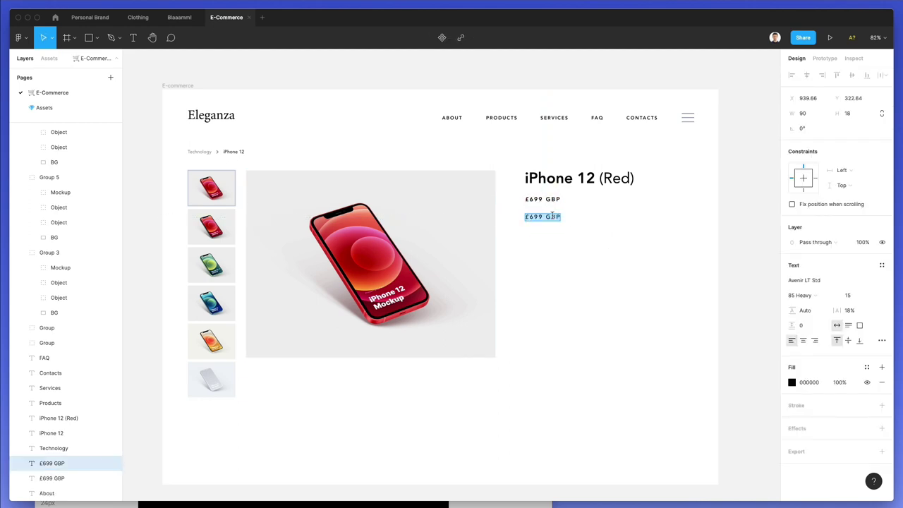
type("BRAND: APPLE")
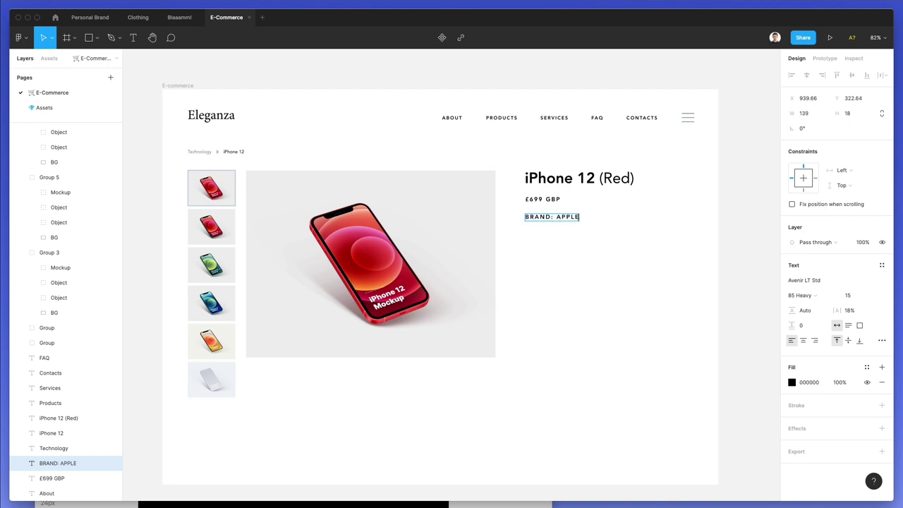
scroll(556, 217, "left", 2)
scroll(589, 226, "right", 2)
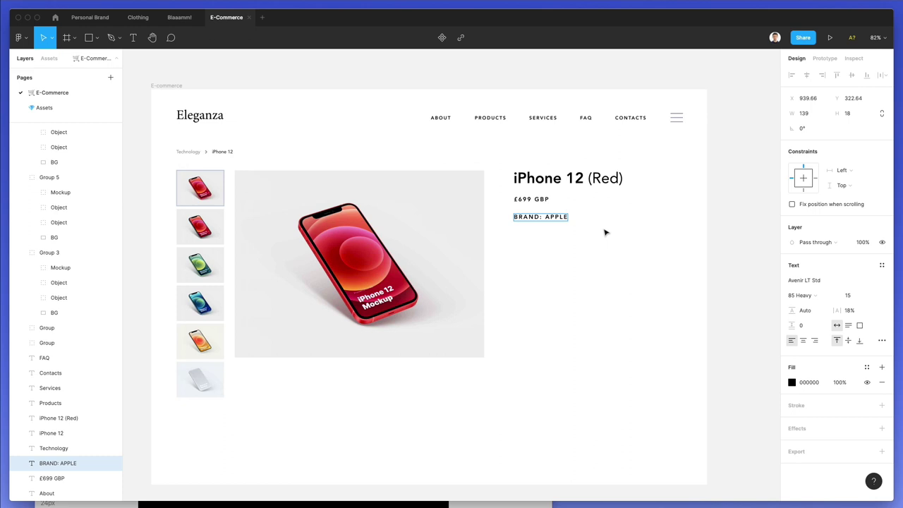
- Shorten the brand line's text to BRAND: and set its font size to 13
key("BackSpace")
key("BackSpace")
key("BackSpace")
key("BackSpace")
key("BackSpace")
key("BackSpace")
left_click(604, 233)
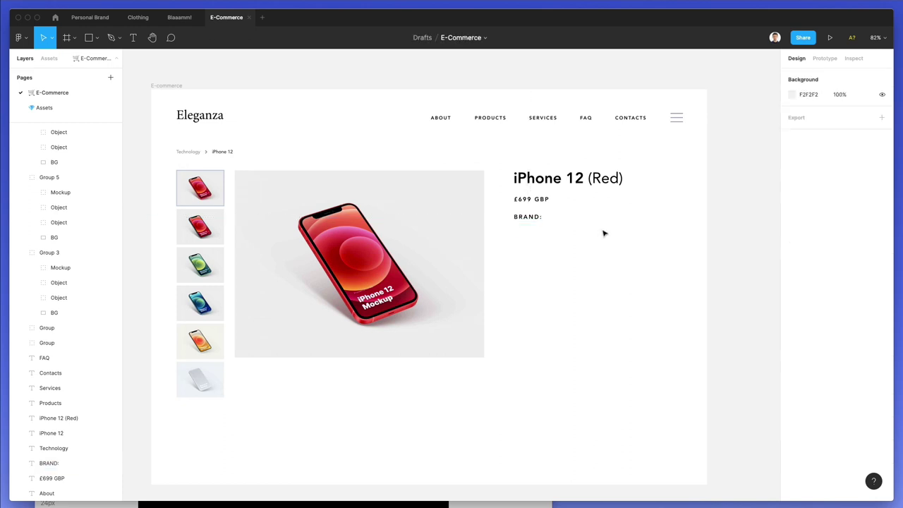
left_click(531, 220)
left_click(858, 296)
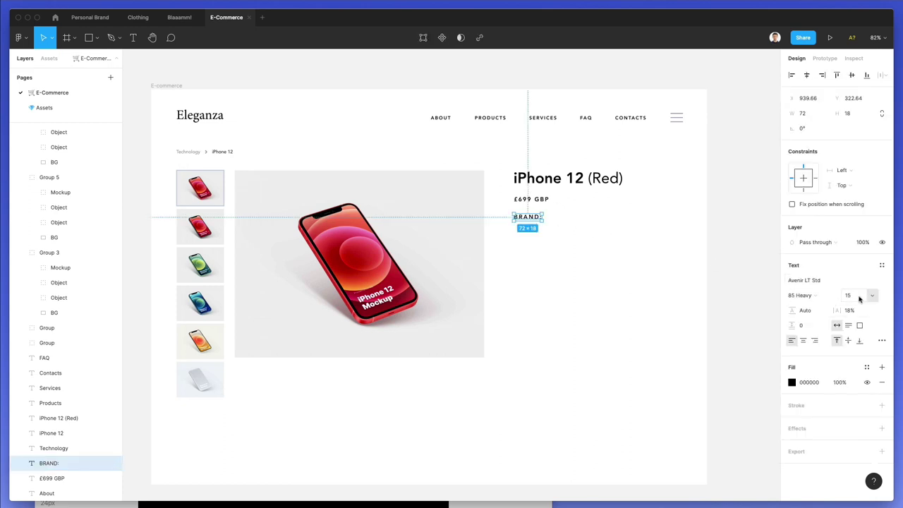
type("13")
key("Return")
left_click(522, 211)
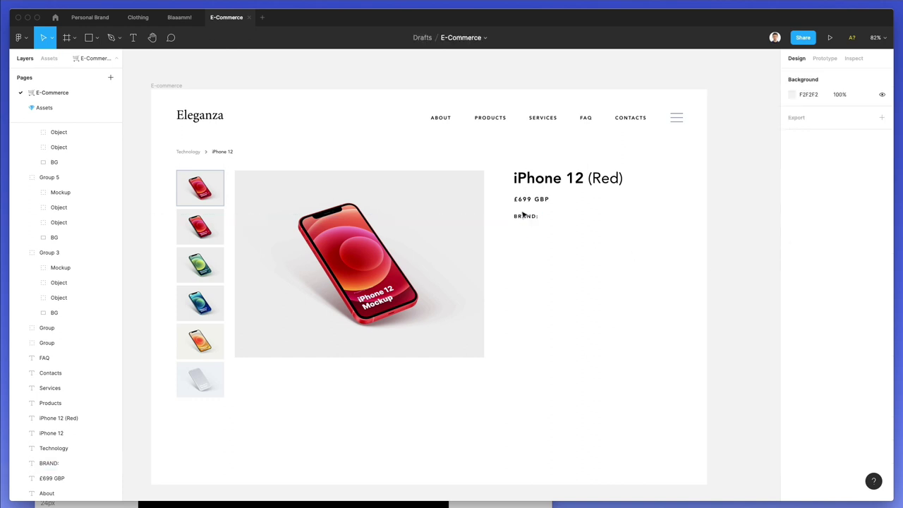
- Copy the iPhone 12 breadcrumb text beside the BRAND: label and replace its text with Apple
left_click_drag(224, 153, 554, 220)
double_click(554, 216)
type("Ap")
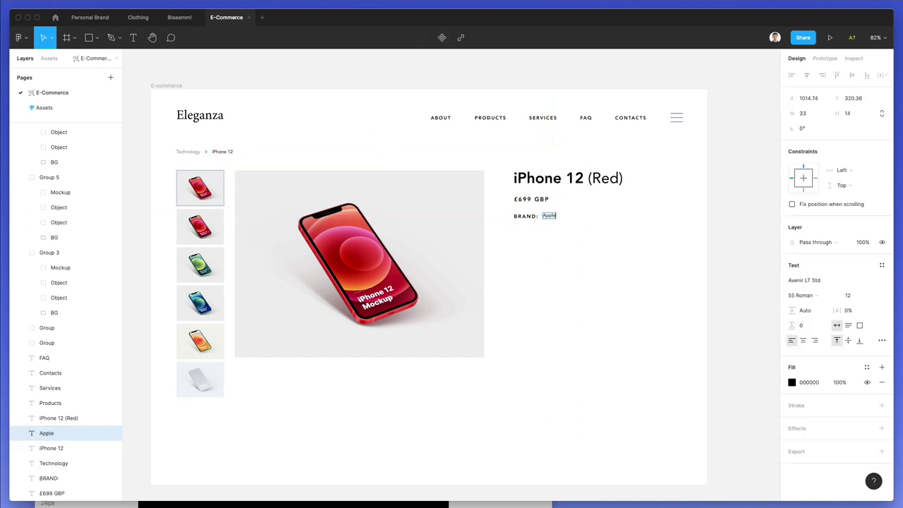
type("ple")
key("Escape")
- Set the Apple text's font size to 14 and nudge it 2 px left towards the BRAND: label
scroll(583, 216, "down", 3)
scroll(582, 216, "up", 10)
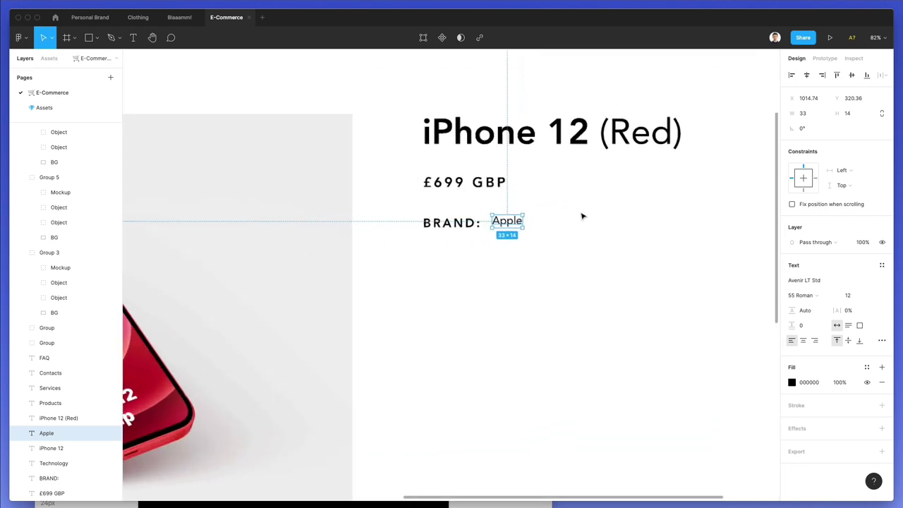
left_click(854, 295)
type("15")
key("Return")
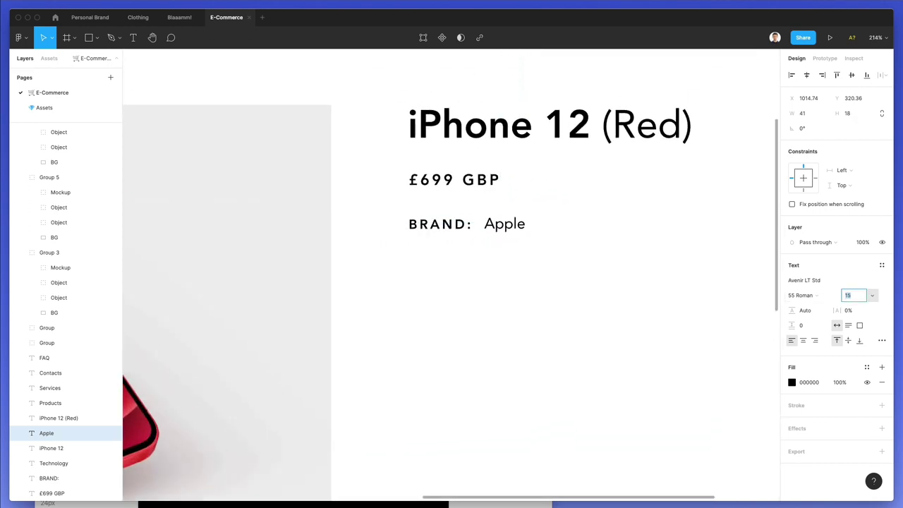
type("14")
key("Return")
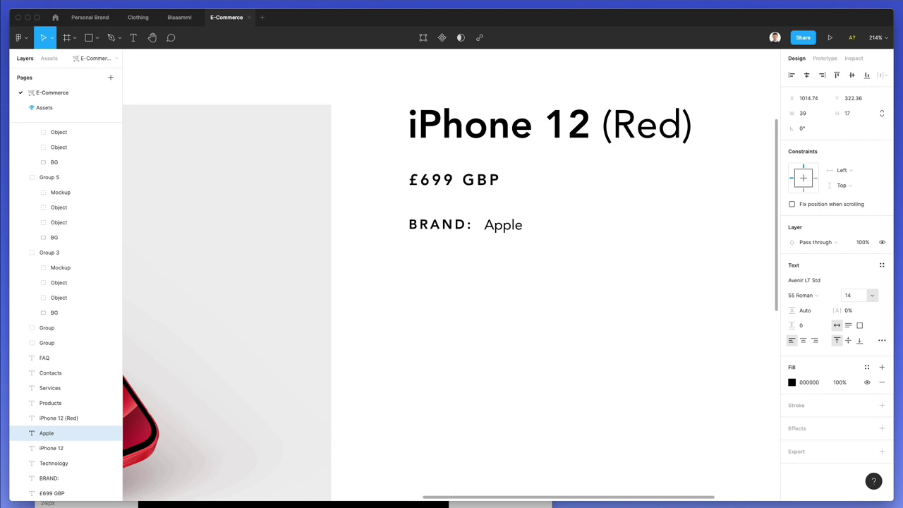
key("Left")
key("Left")
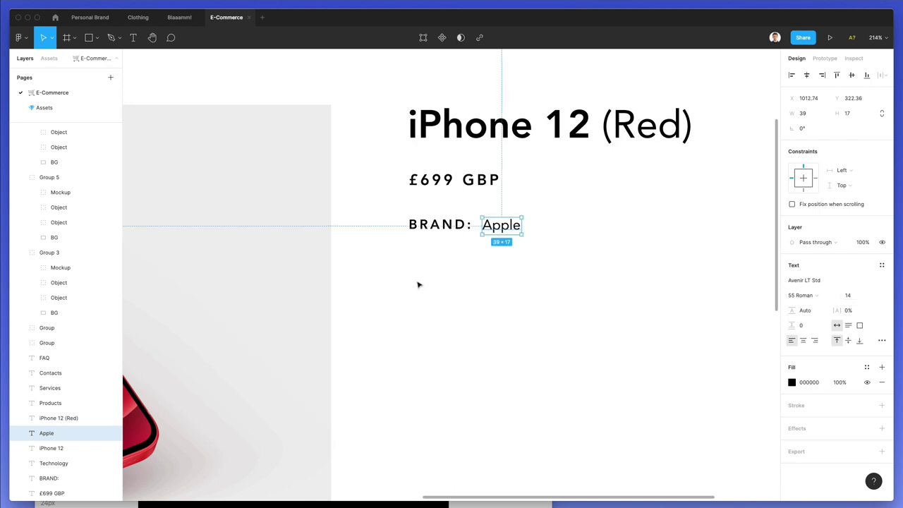
left_click(453, 299)
- Duplicate the BRAND: label directly beneath itself and change the copy's text to Colour:
scroll(453, 298, "down", 6)
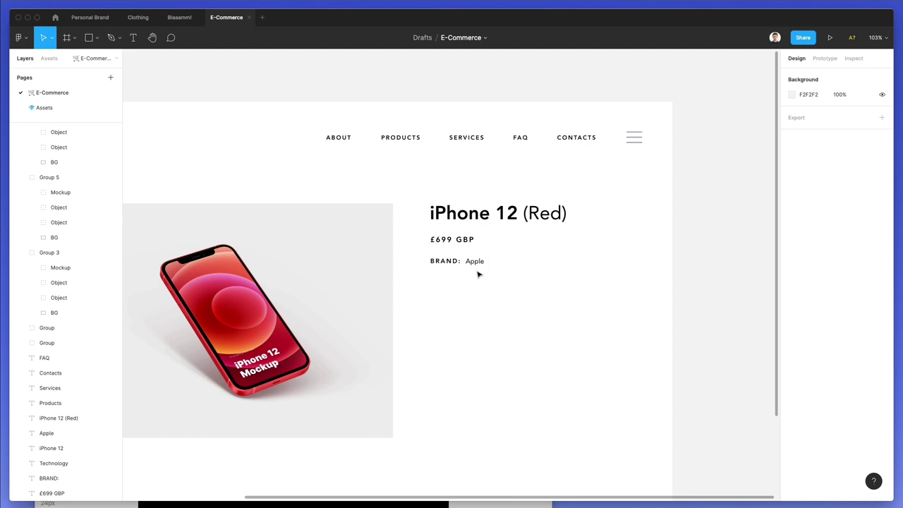
left_click_drag(452, 261, 446, 284)
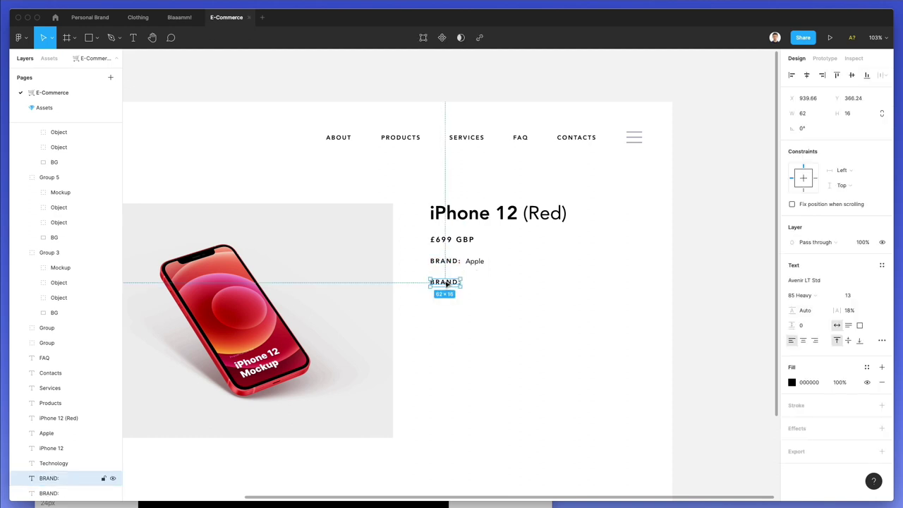
key("Return")
type("Colour")
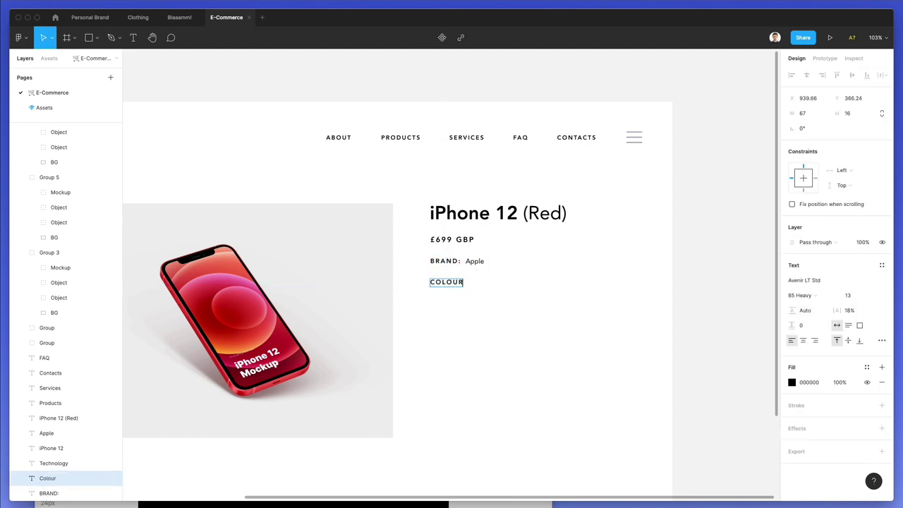
key("Escape")
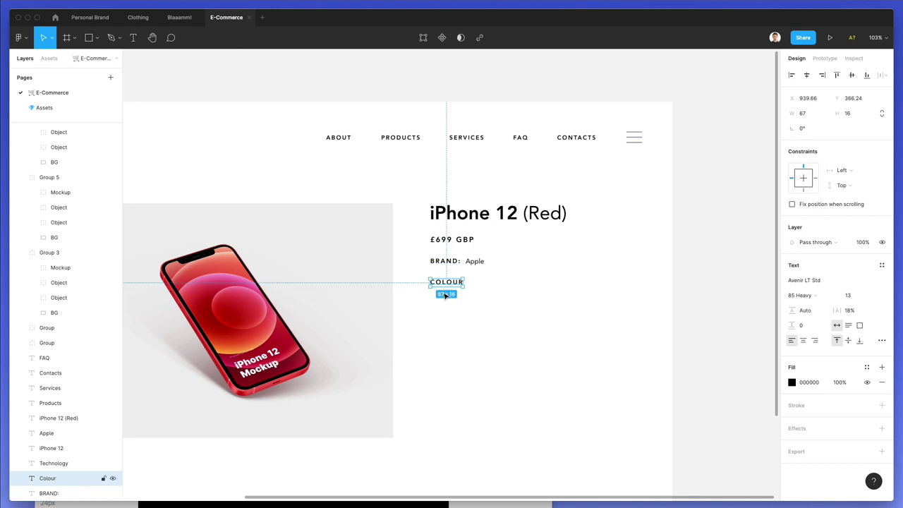
key("Return")
key("Right")
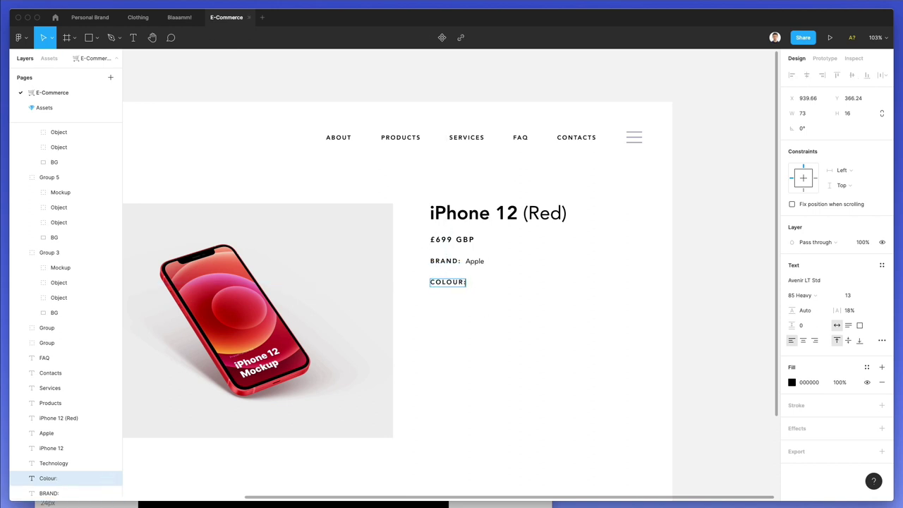
key("Escape")
- Copy the Apple text down beside the COLOUR: label and replace its text with Royal Red
left_click_drag(475, 261, 478, 285)
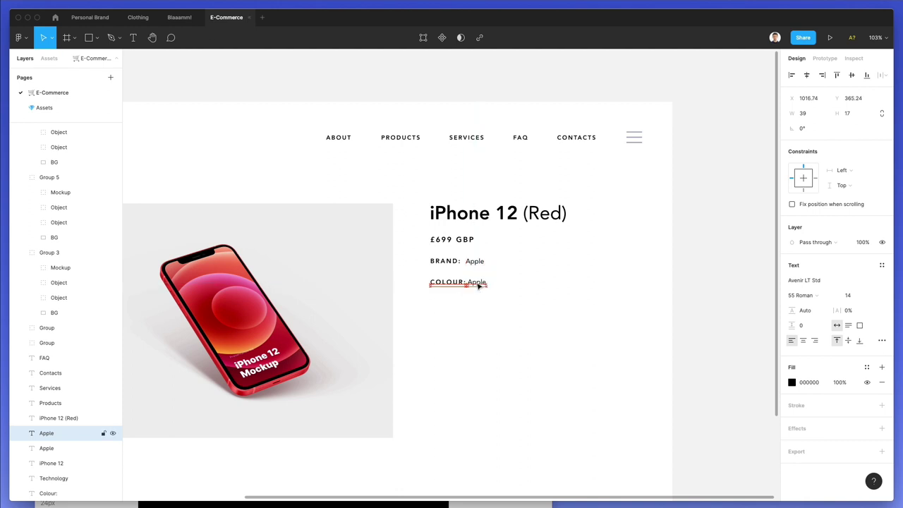
double_click(477, 284)
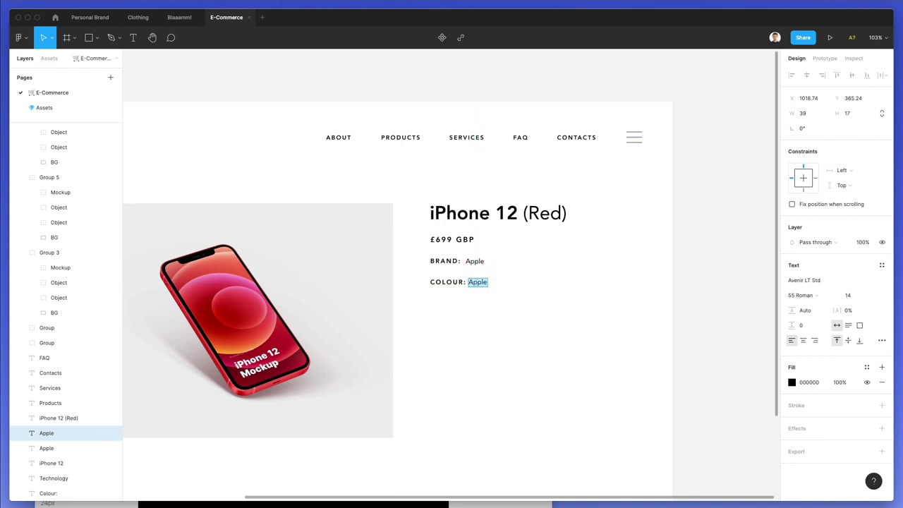
type("Royal RED")
key("BackSpace")
key("BackSpace")
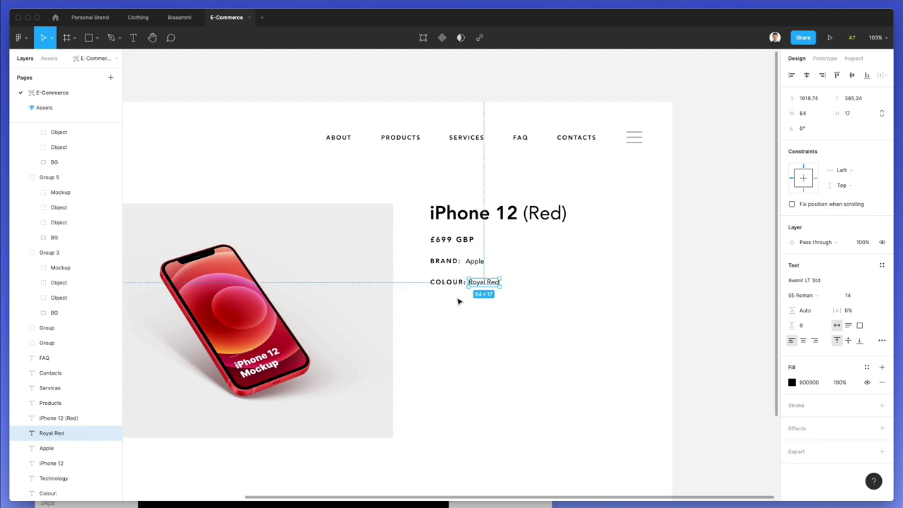
left_click(459, 299)
- Draw a circle about 22 px wide beneath the COLOUR: label, near the label's left edge
key("o")
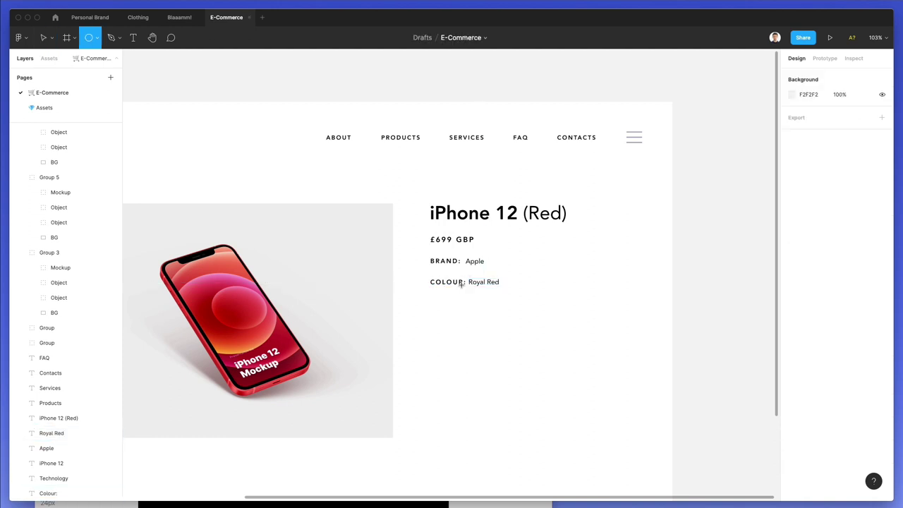
left_click_drag(430, 292, 445, 304)
key("Down")
key("Down")
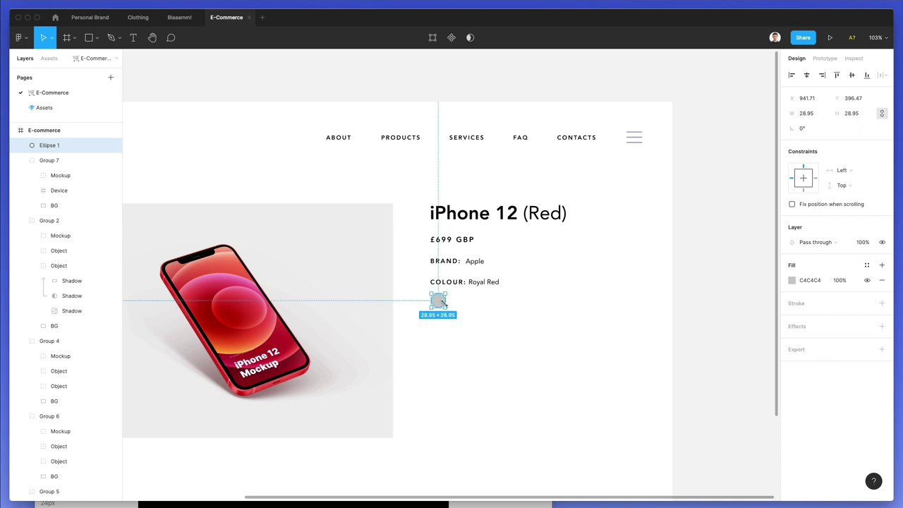
left_click_drag(444, 303, 442, 300)
- Fill the circle with a red sampled from the bottom edge of the phone in the main product image
scroll(444, 302, "up", 5)
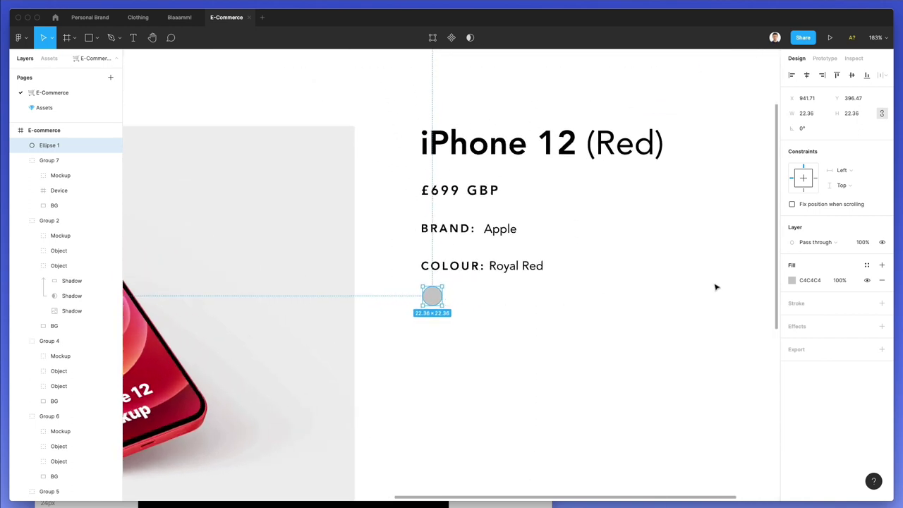
scroll(716, 287, "left", 3)
scroll(680, 287, "down", 2)
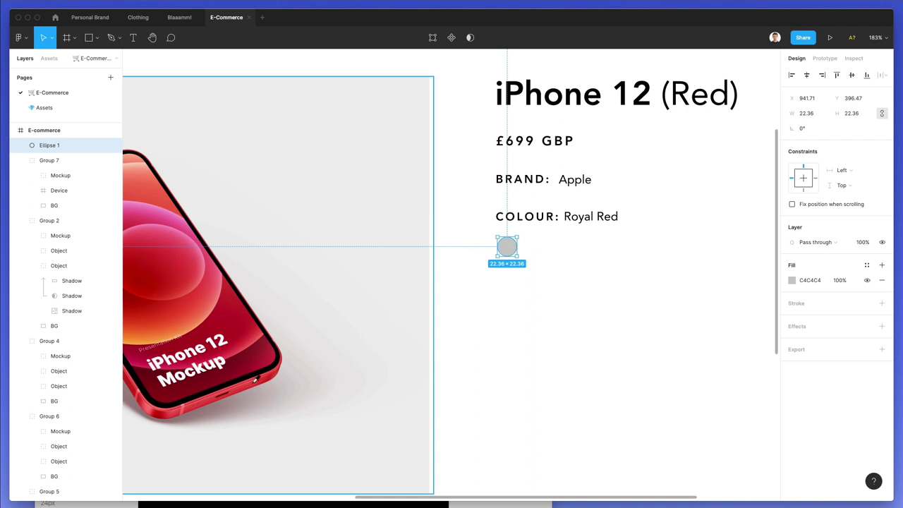
key("i")
left_click(254, 381)
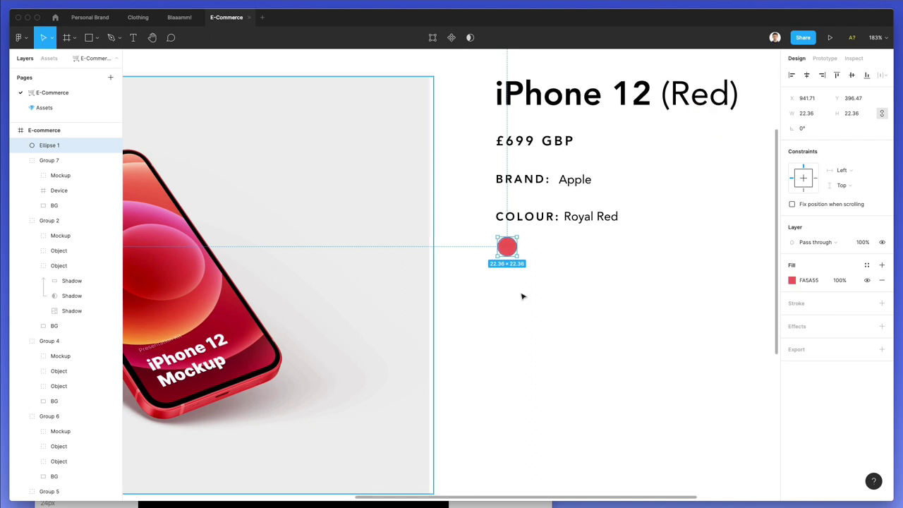
- Add an inside stroke to the red circle and set its colour to FFFFFF
left_click(798, 307)
left_click(792, 319)
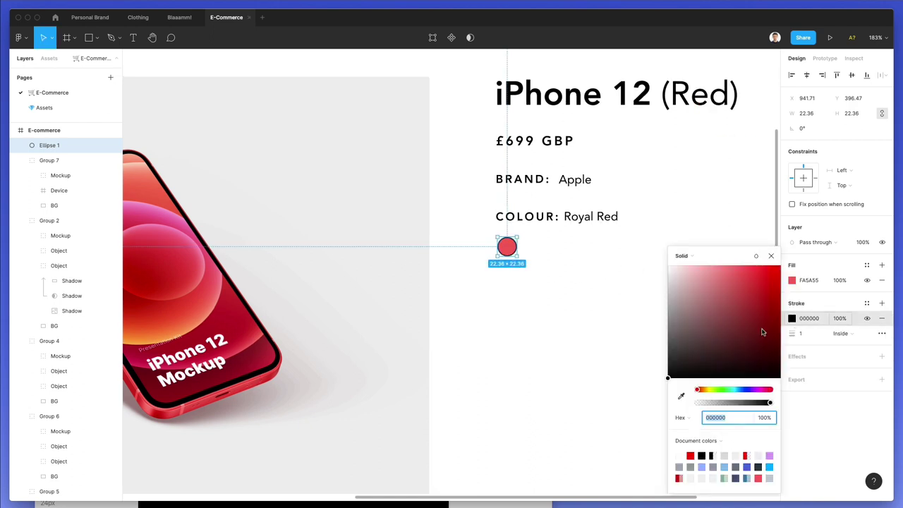
type("FFFFFF")
key("Return")
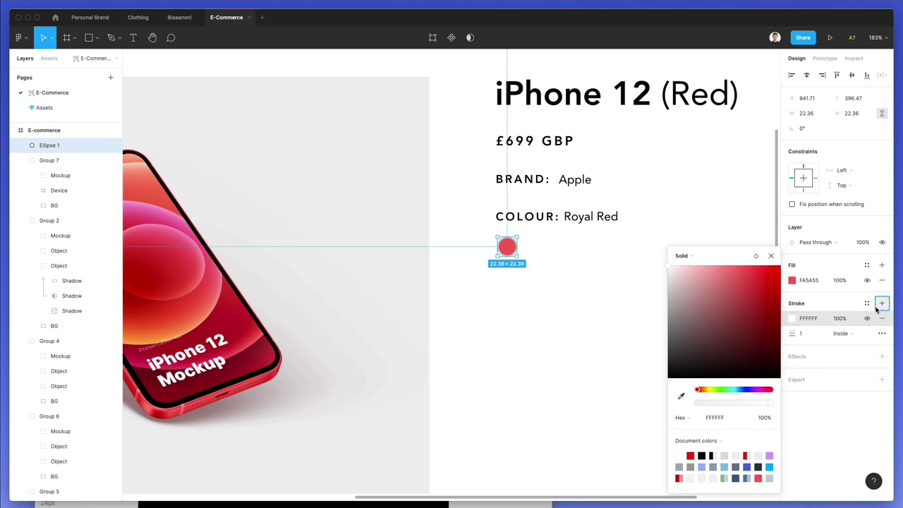
- Add a second stroke to the red circle above the white one, switch it to solid and colour it light grey E5E5E5
left_click(881, 303)
left_click(792, 320)
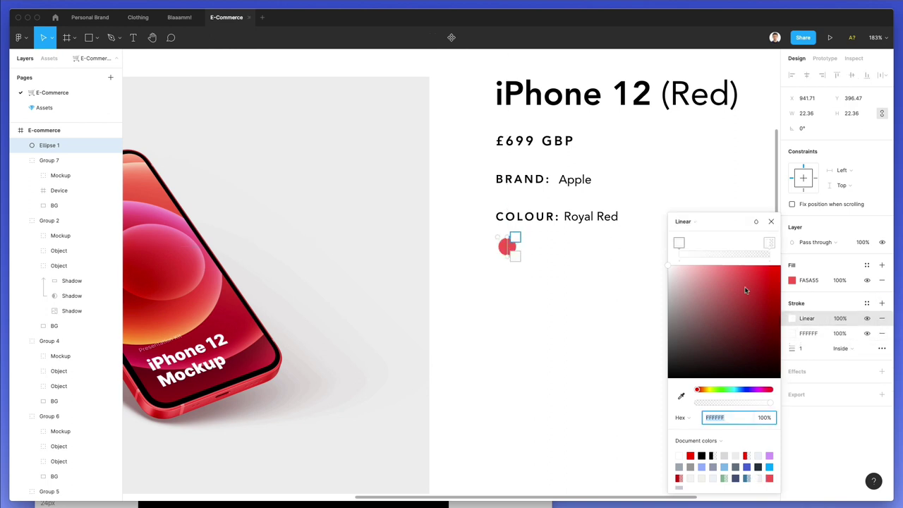
left_click(684, 222)
left_click(691, 209)
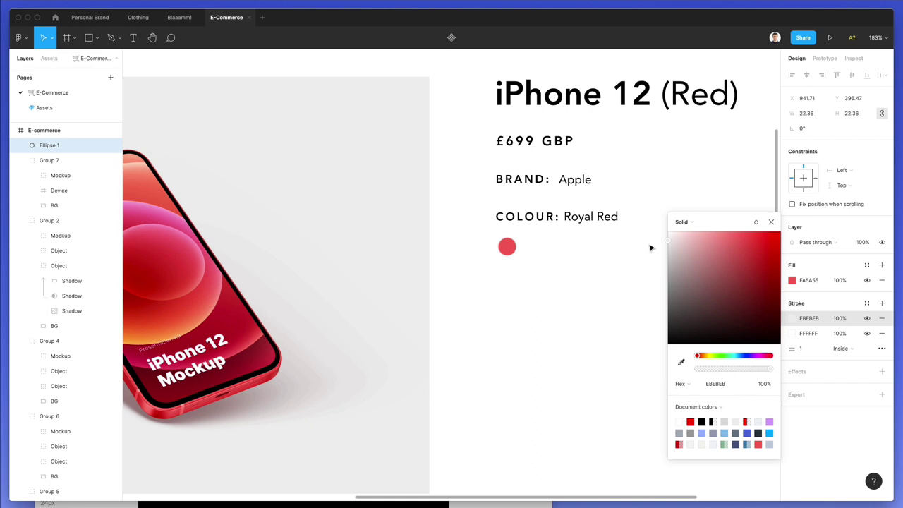
left_click_drag(649, 245, 637, 249)
- Try Center alignment for the red circle's strokes and return it to Inside
left_click(849, 353)
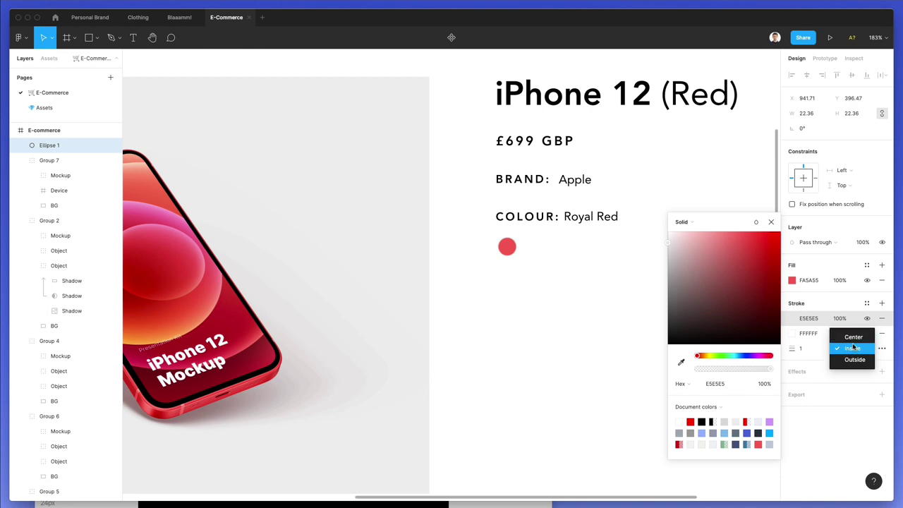
left_click(854, 338)
left_click(849, 350)
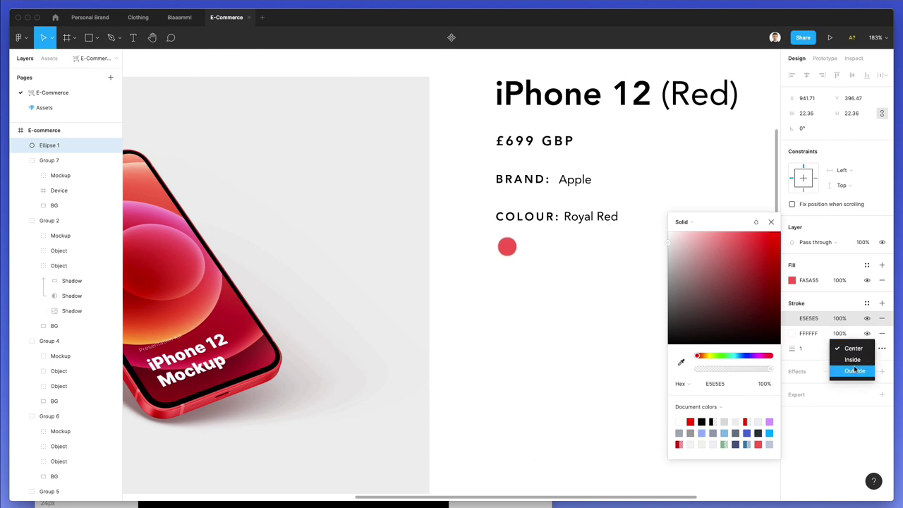
left_click(858, 361)
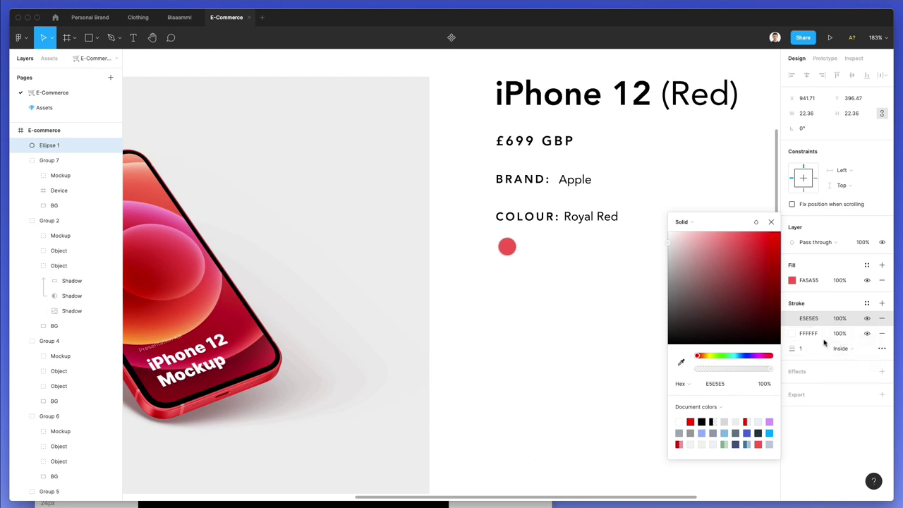
left_click(785, 332)
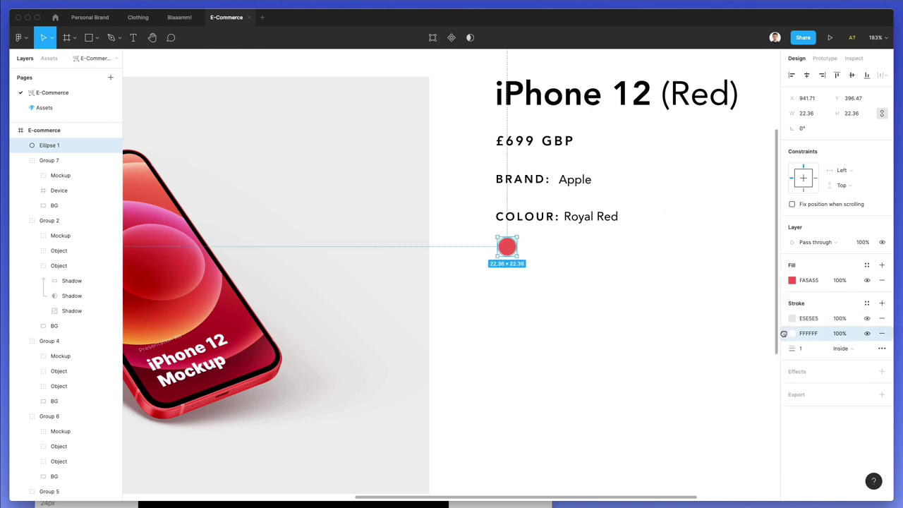
left_click(841, 351)
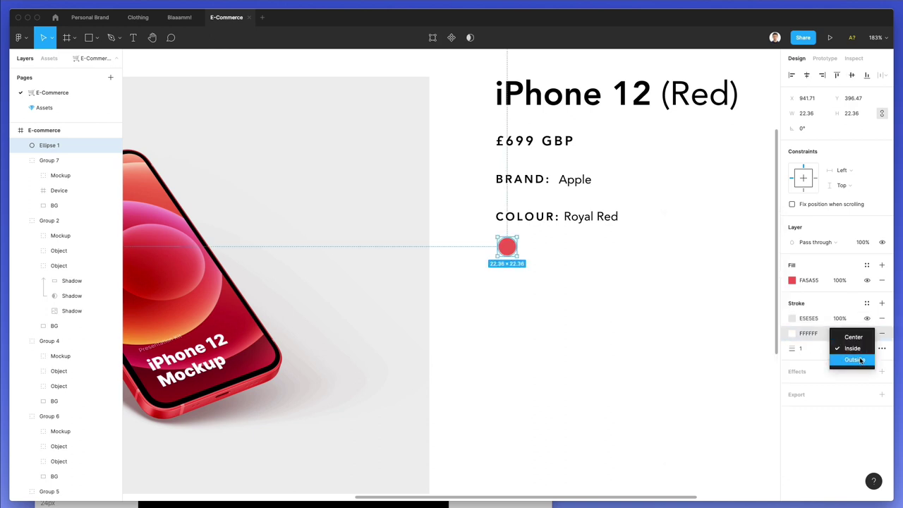
left_click(852, 348)
- Set the red circle's strokes to Outside alignment with a thickness of 4
left_click(785, 318)
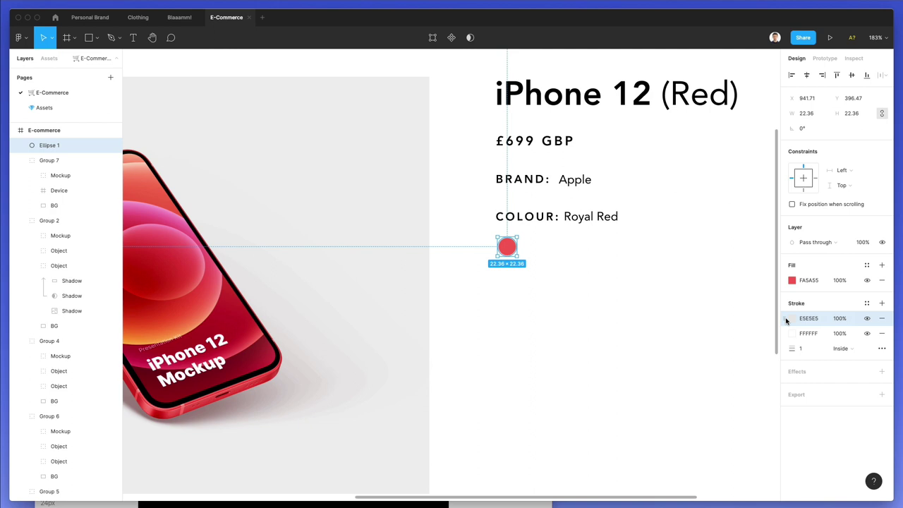
left_click(838, 348)
left_click(862, 361)
left_click(816, 346)
type("4")
key("Return")
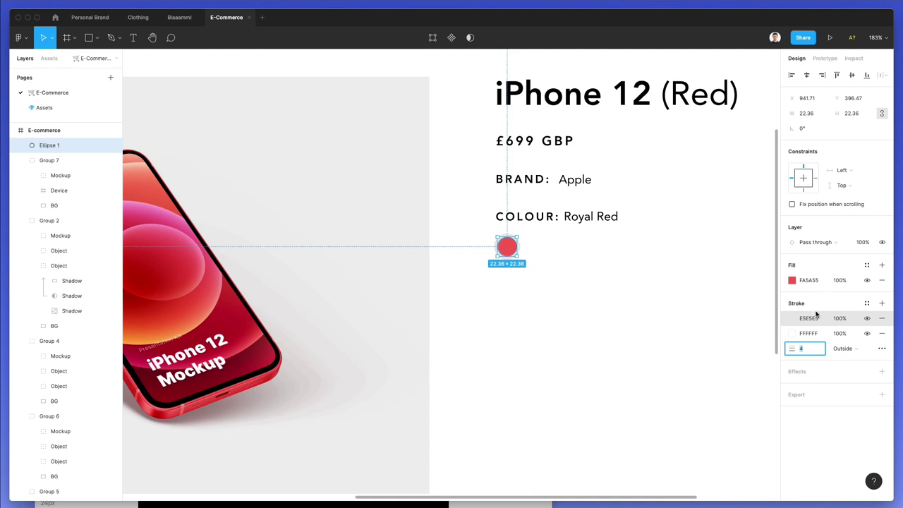
- Shrink the red circle to about 16 px wide and reduce its stroke thickness to 2
left_click_drag(518, 238, 513, 242)
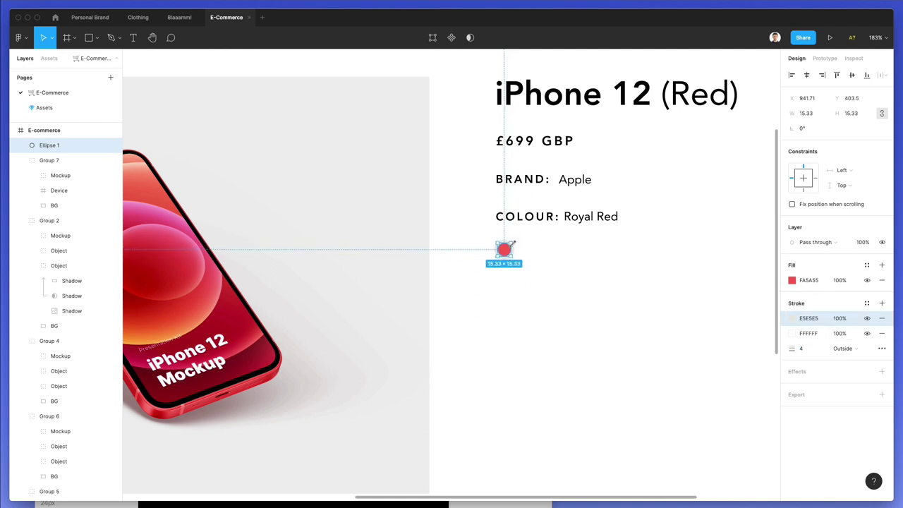
left_click(823, 348)
type("2")
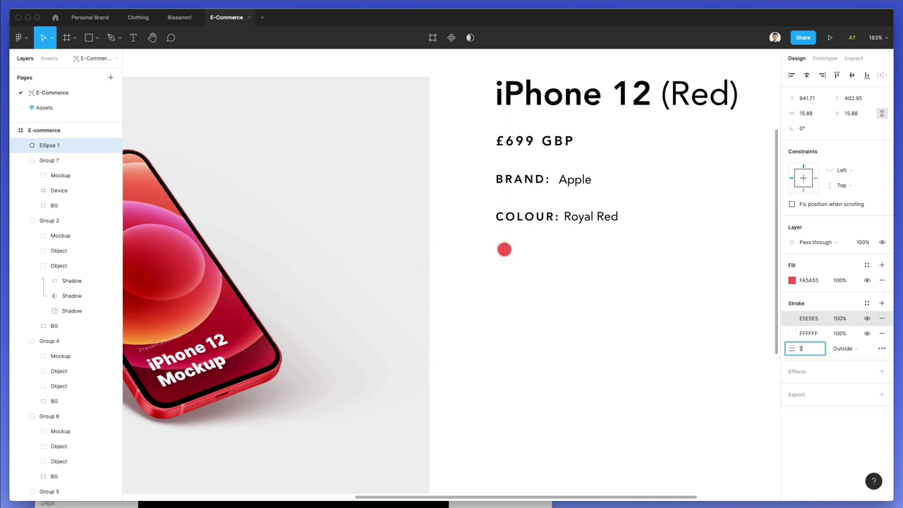
left_click(591, 257)
- Duplicate the red circle rightward to make a row of six swatches with gaps of about 16 px
left_click_drag(509, 252, 538, 255)
key("super+d")
key("super+d")
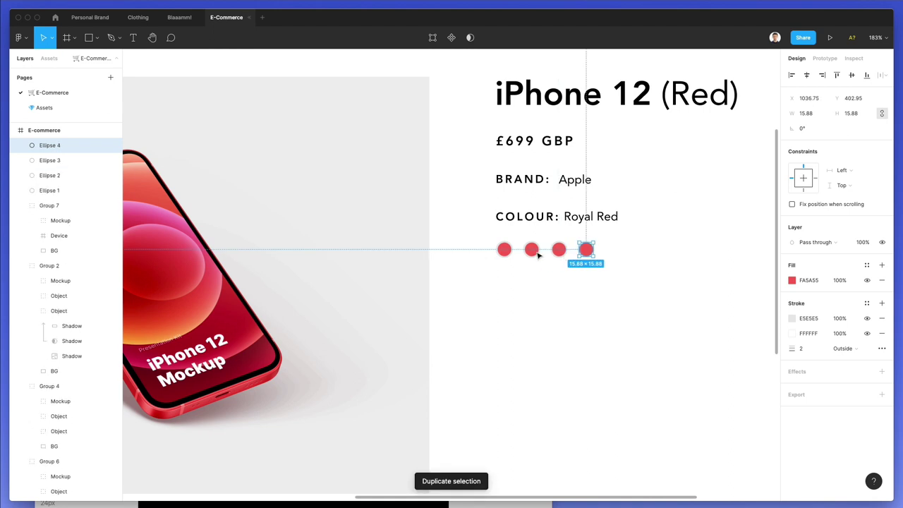
key("super+d")
key("super+d")
- Fill the second swatch with black 000000 sampled from the phone in the second thumbnail
scroll(542, 281, "down", 5)
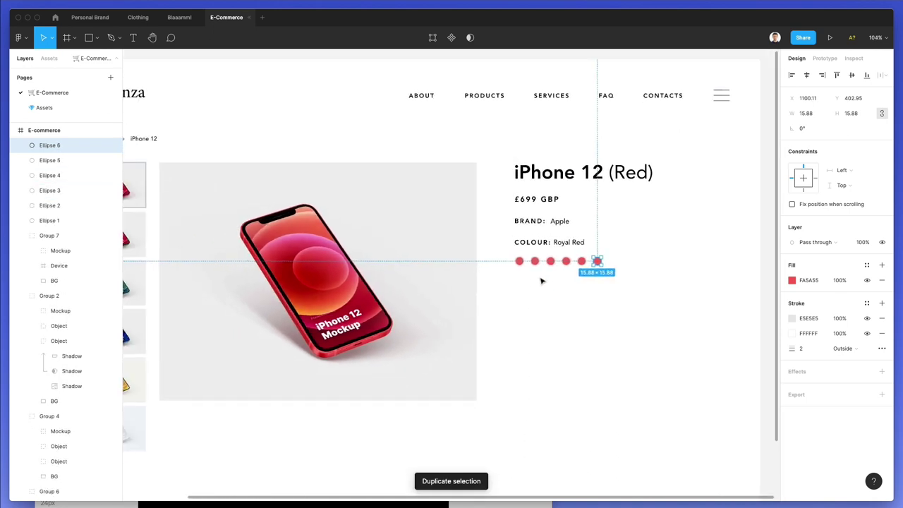
scroll(542, 281, "left", 5)
scroll(541, 281, "down", 2)
scroll(541, 281, "right", 2)
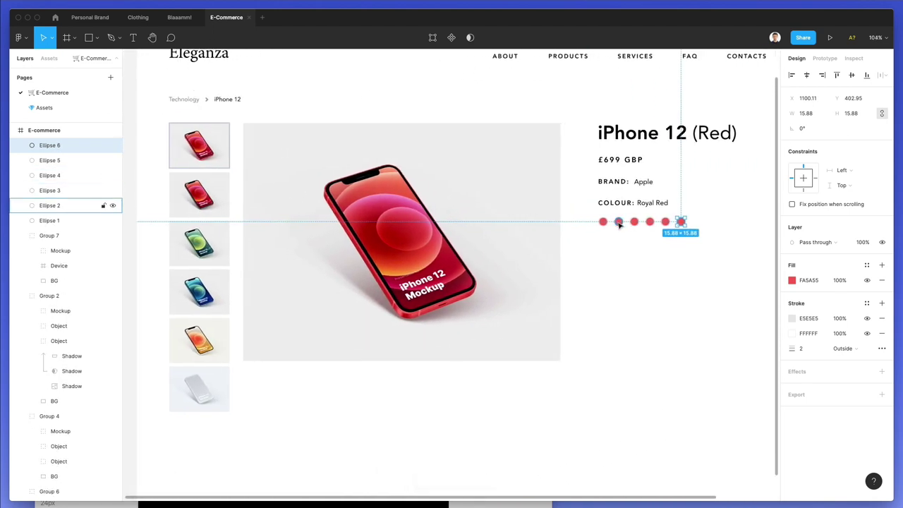
left_click(619, 224)
scroll(199, 195, "up", 10)
key("i")
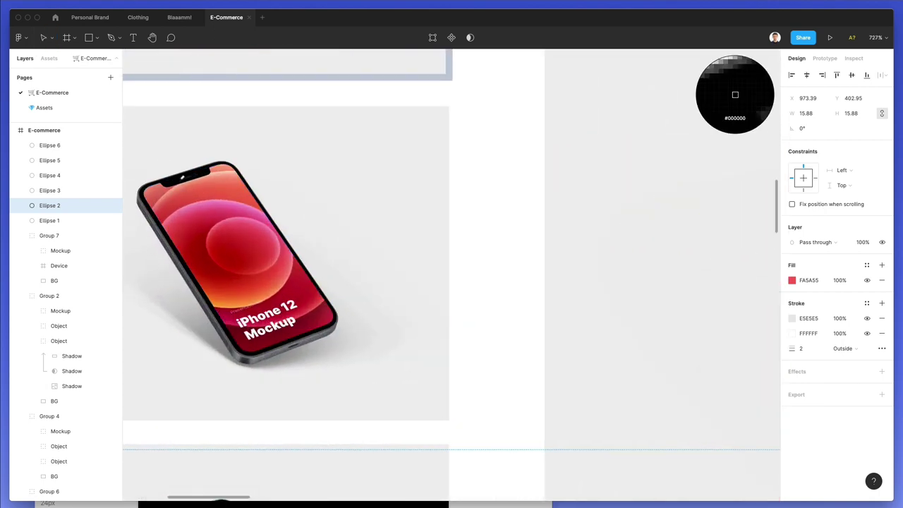
left_click(735, 94)
- Fill the third swatch with green 94C6AA sampled from the edge of the green phone in the third thumbnail
scroll(440, 206, "down", 6)
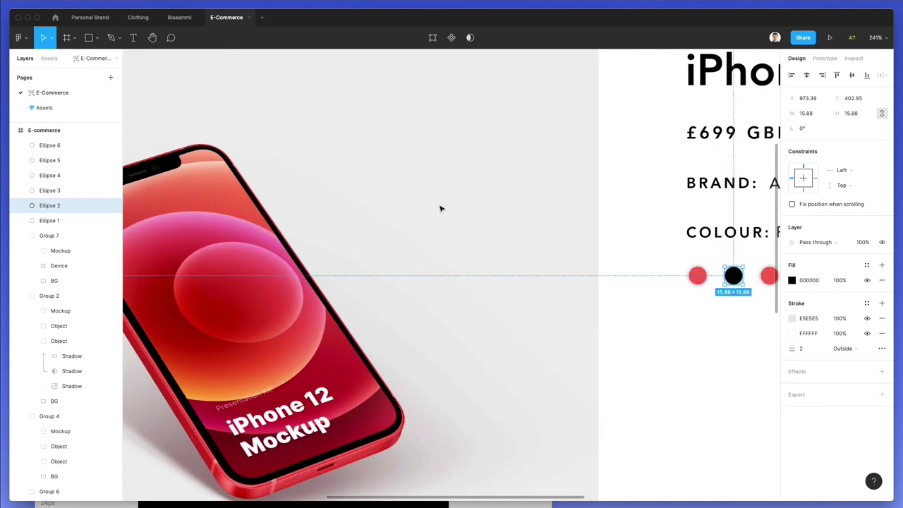
scroll(440, 208, "right", 5)
left_click(539, 275)
scroll(540, 278, "left", 10)
scroll(542, 281, "down", 3)
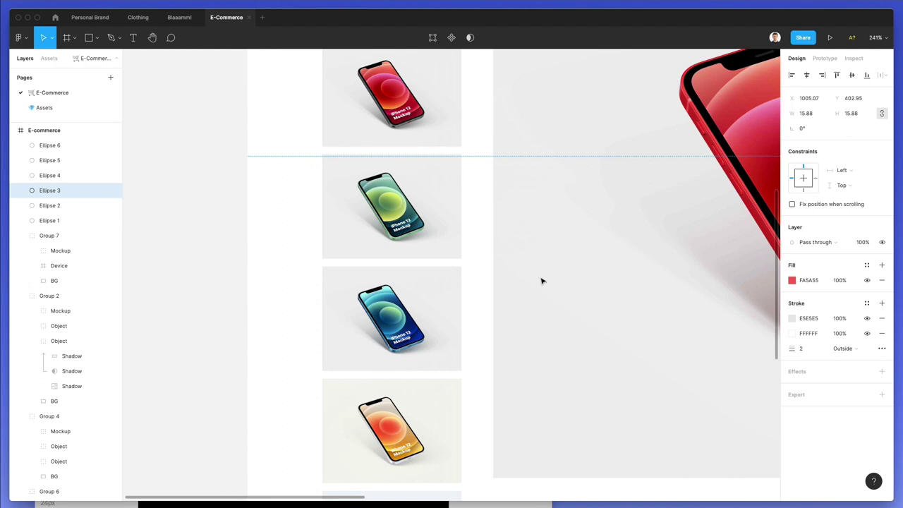
scroll(494, 211, "left", 2)
scroll(438, 158, "up", 3)
scroll(429, 182, "up", 3)
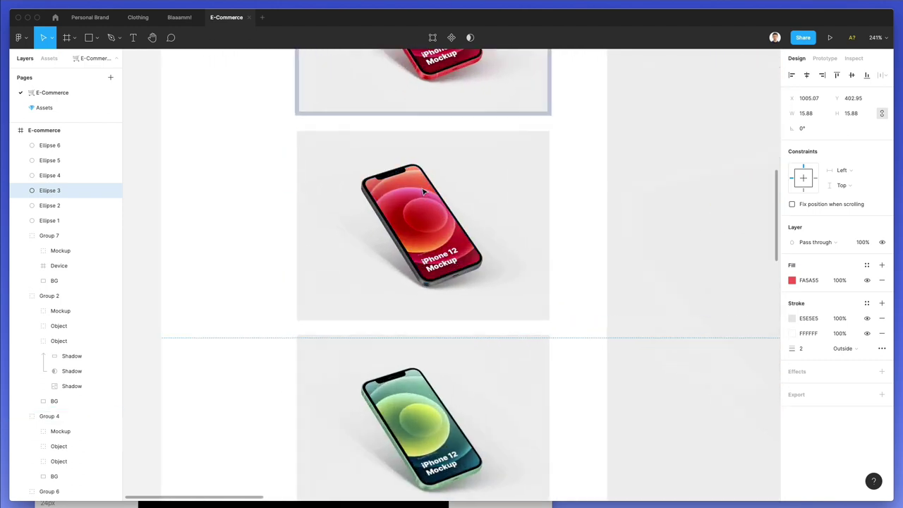
scroll(424, 192, "up", 2)
scroll(383, 232, "down", 5)
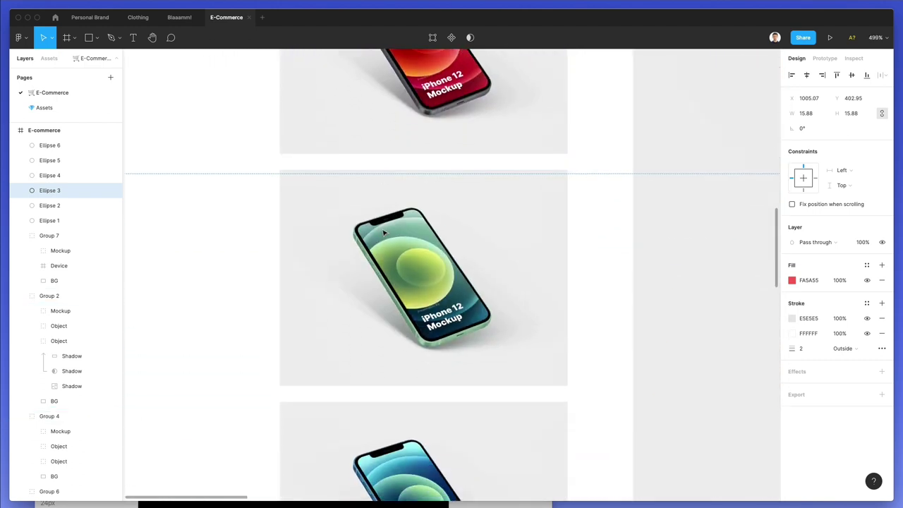
scroll(385, 232, "down", 2)
key("i")
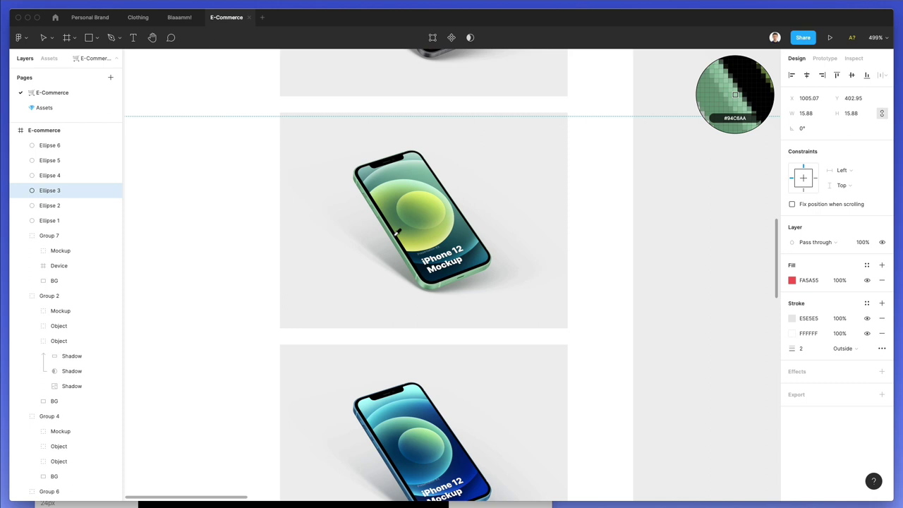
left_click(397, 233)
- Fill the fourth swatch with blue 336F9E sampled from the edge of the blue phone in the fourth thumbnail
scroll(416, 233, "down", 5)
scroll(435, 235, "right", 5)
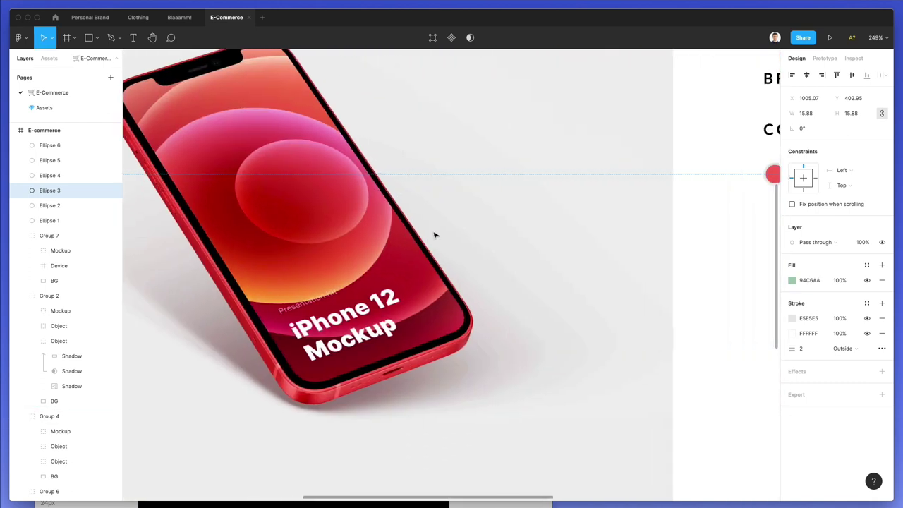
scroll(434, 236, "right", 5)
scroll(651, 232, "down", 3)
left_click(728, 185)
scroll(694, 218, "left", 5)
scroll(480, 229, "up", 2)
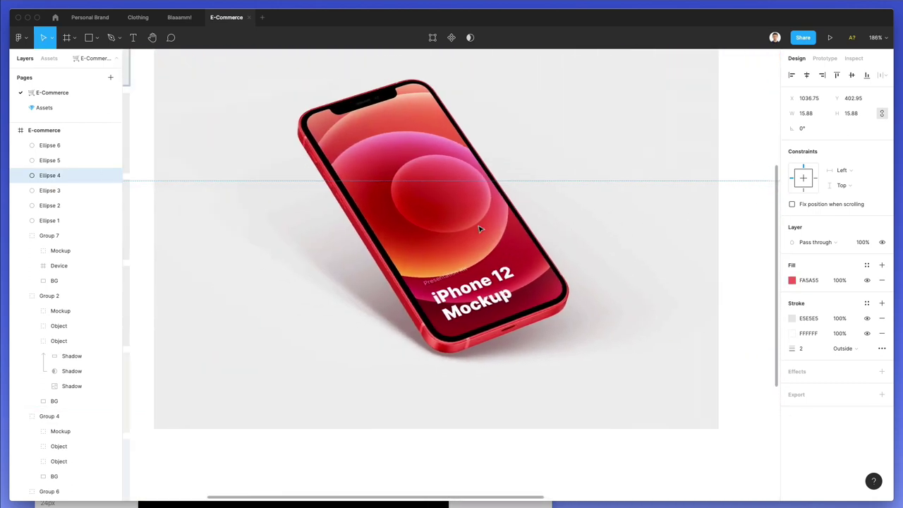
scroll(479, 230, "left", 5)
scroll(318, 282, "down", 5)
scroll(331, 304, "up", 6)
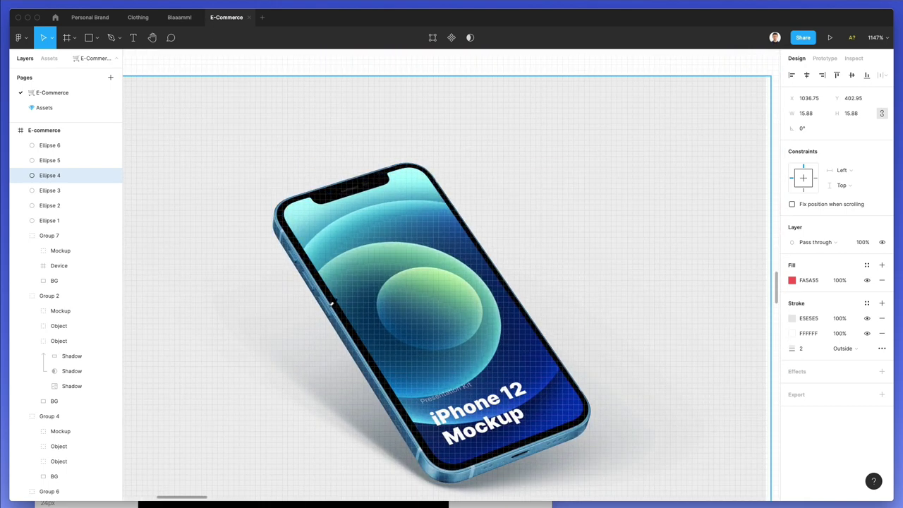
key("i")
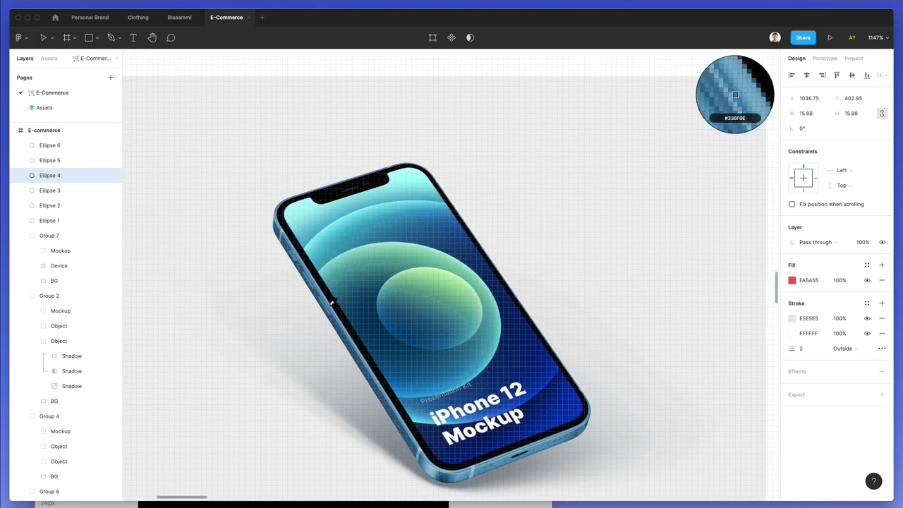
left_click(332, 302)
- Fill the fifth swatch with grey C3C2C0 sampled from the edge of the phone in the fifth thumbnail
scroll(333, 302, "down", 8)
scroll(538, 264, "right", 6)
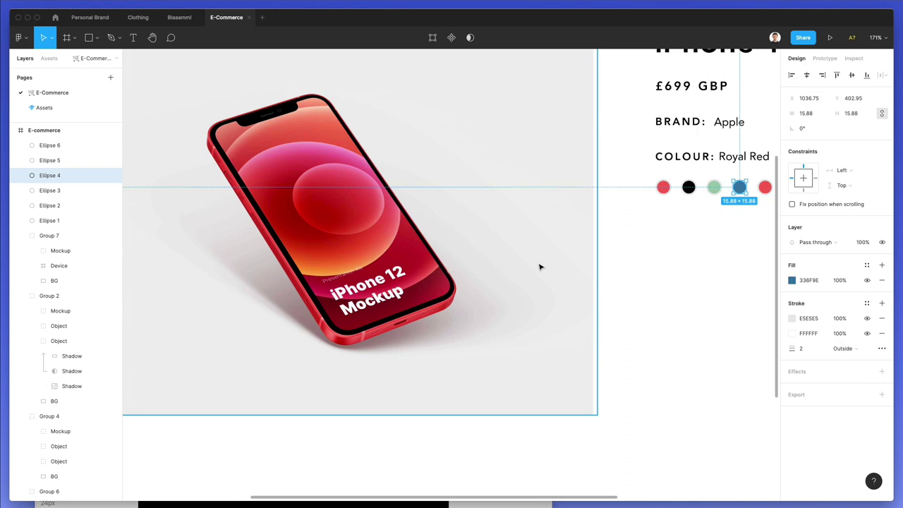
left_click(712, 186)
scroll(494, 254, "down", 3)
scroll(466, 272, "down", 1)
scroll(462, 273, "left", 3)
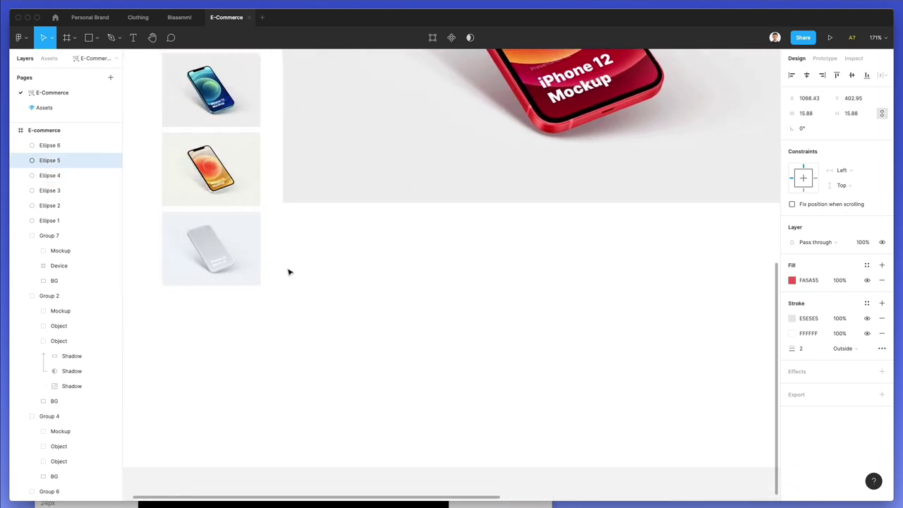
scroll(273, 172, "up", 10)
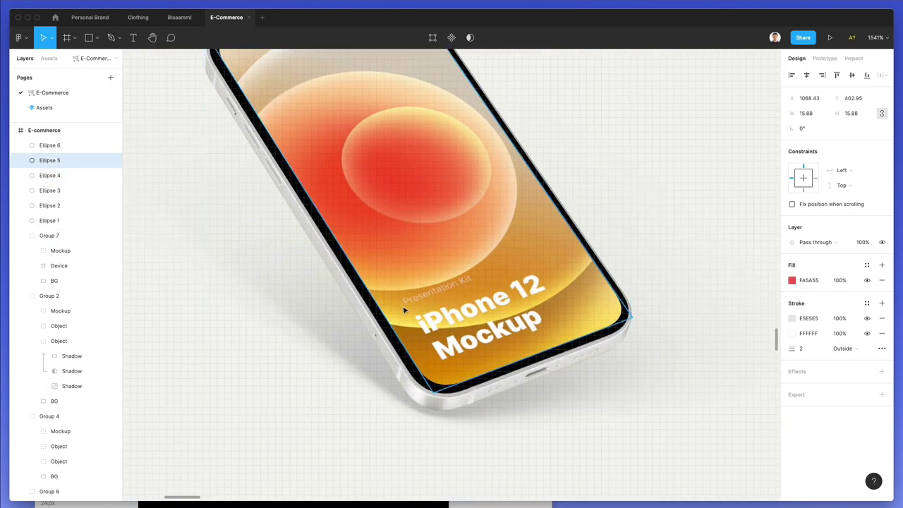
key("i")
left_click(393, 353)
- Fill the sixth swatch with pale grey EBEEF2 sampled from the edge of the white phone in the last thumbnail
scroll(391, 346, "down", 10)
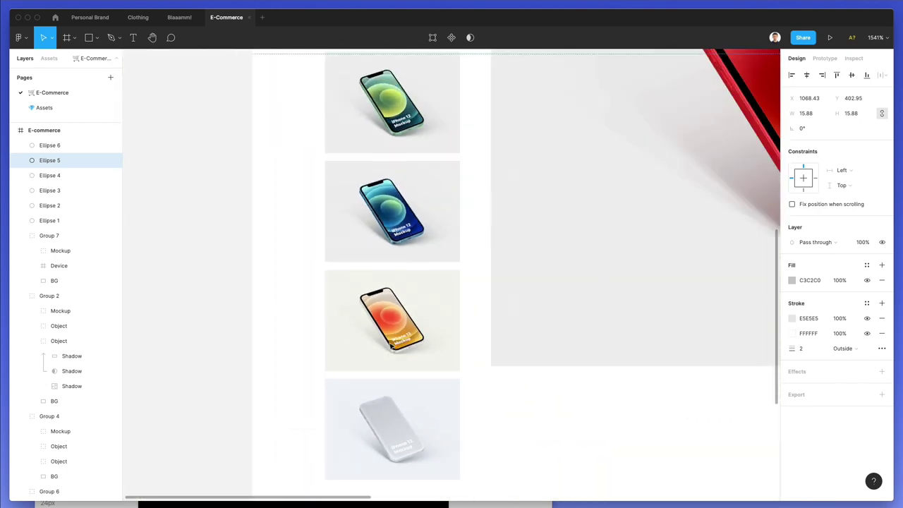
scroll(388, 345, "right", 8)
scroll(741, 206, "up", 2)
scroll(743, 215, "right", 3)
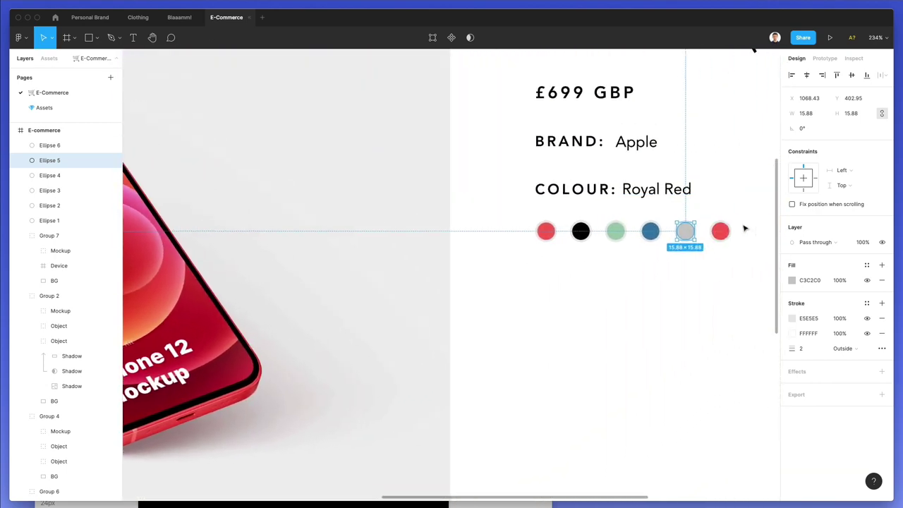
left_click(680, 232)
scroll(348, 352, "down", 3)
scroll(348, 352, "left", 3)
scroll(348, 352, "left", 10)
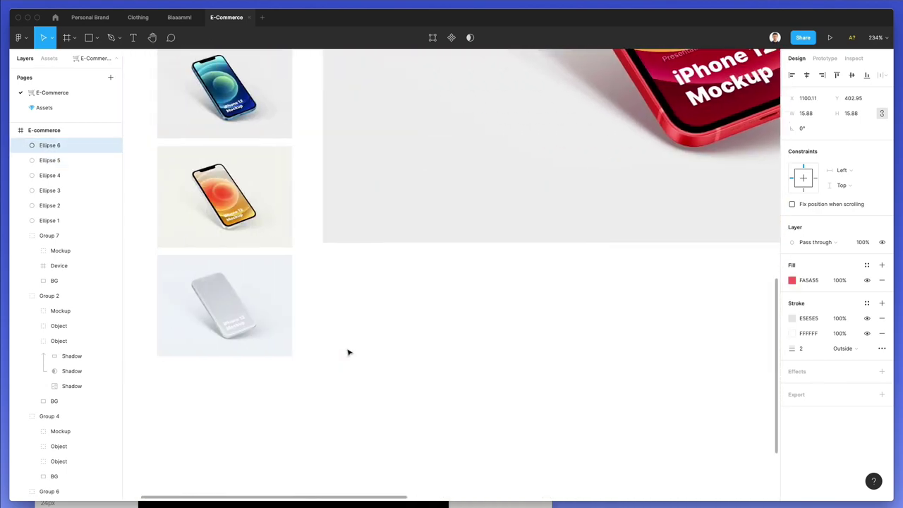
scroll(345, 337, "up", 10)
key("i")
left_click(394, 306)
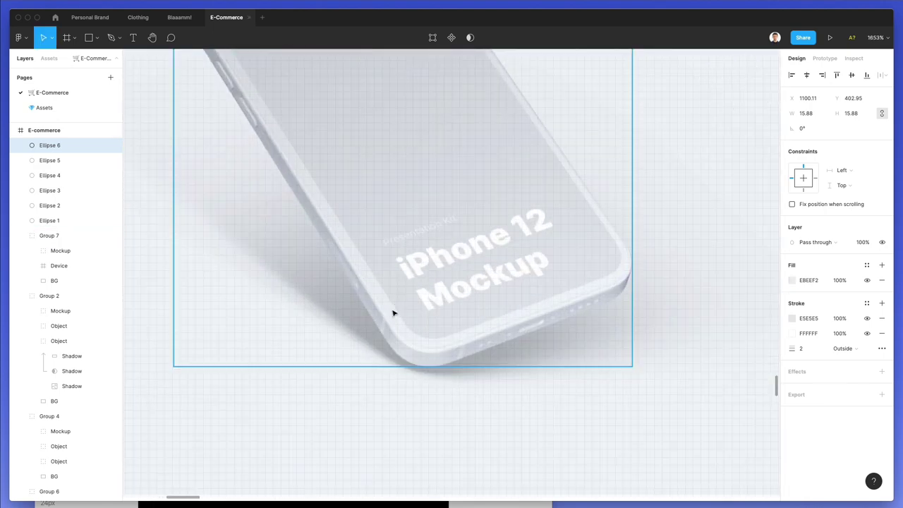
- Change the light grey stroke of the five non-red swatches to white, leaving only the red swatch with a grey ring
scroll(393, 312, "down", 10)
scroll(589, 239, "up", 5)
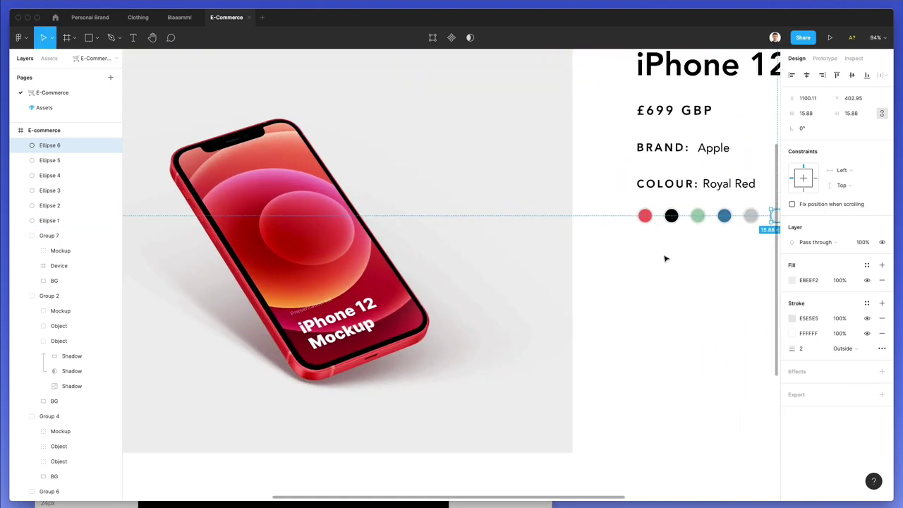
left_click(665, 258)
scroll(666, 258, "right", 3)
left_click_drag(592, 202, 454, 233)
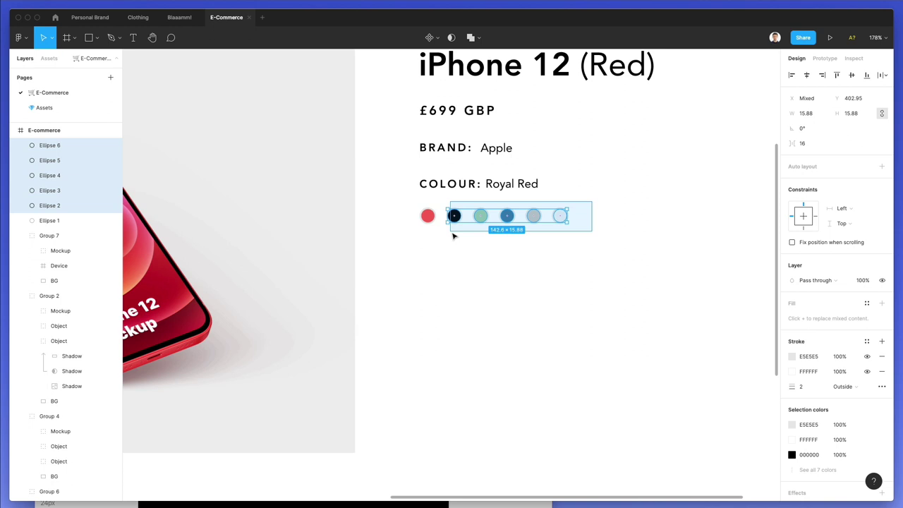
left_click(792, 359)
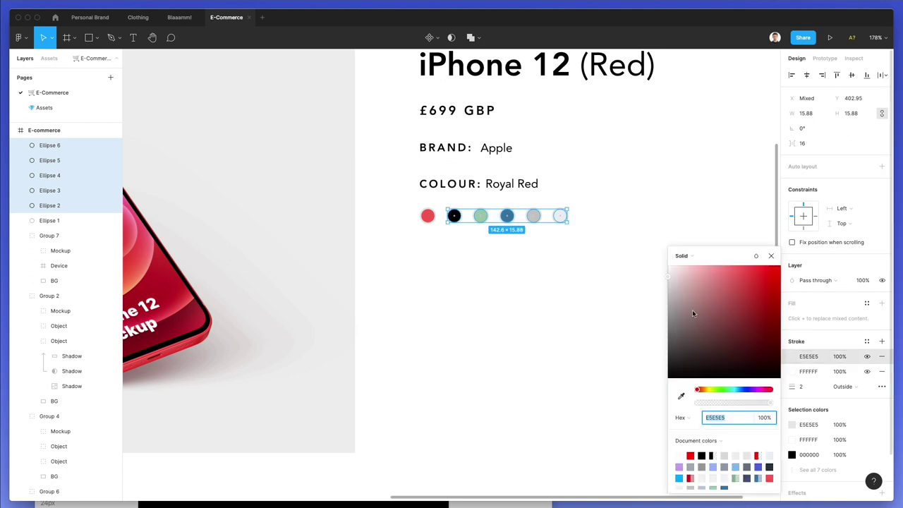
left_click_drag(693, 310, 595, 202)
left_click(640, 195)
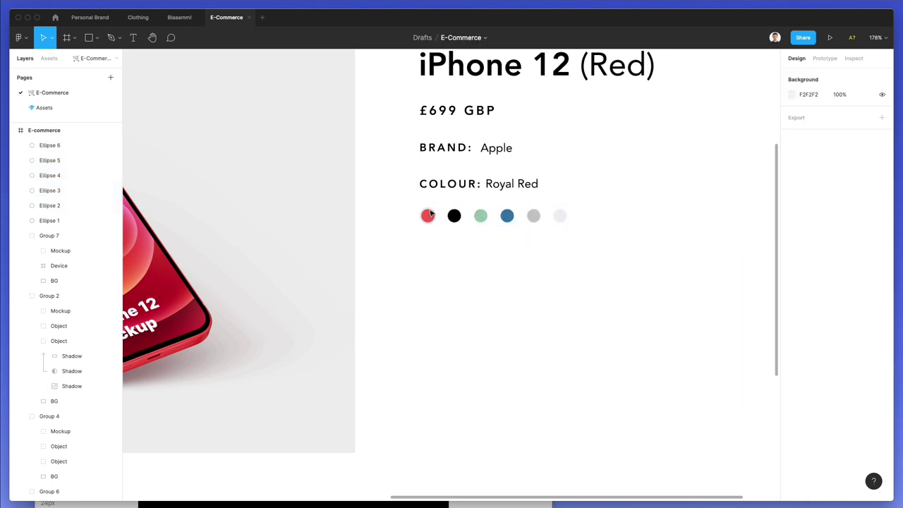
- Set the stroke weight of the red colour swatch to 2.5
left_click(428, 215)
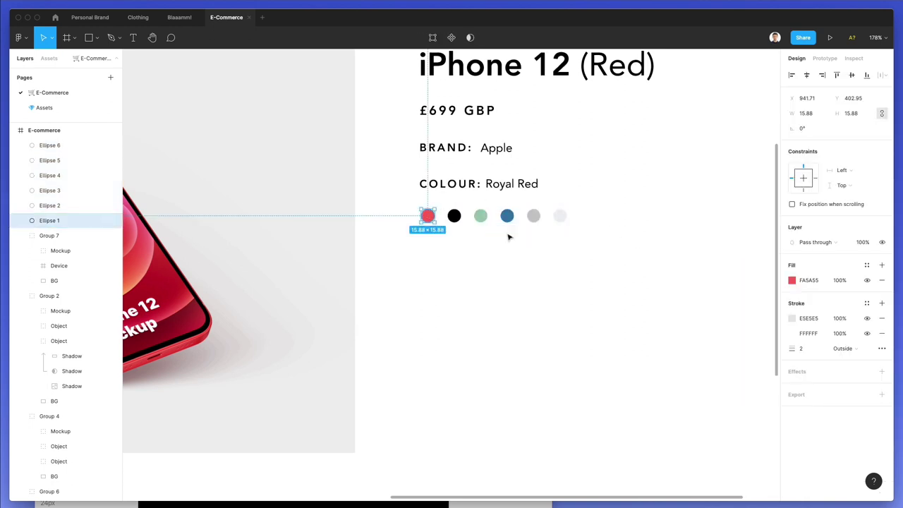
left_click(811, 355)
type("2.5")
key("Return")
left_click(486, 298)
scroll(483, 300, "down", 3)
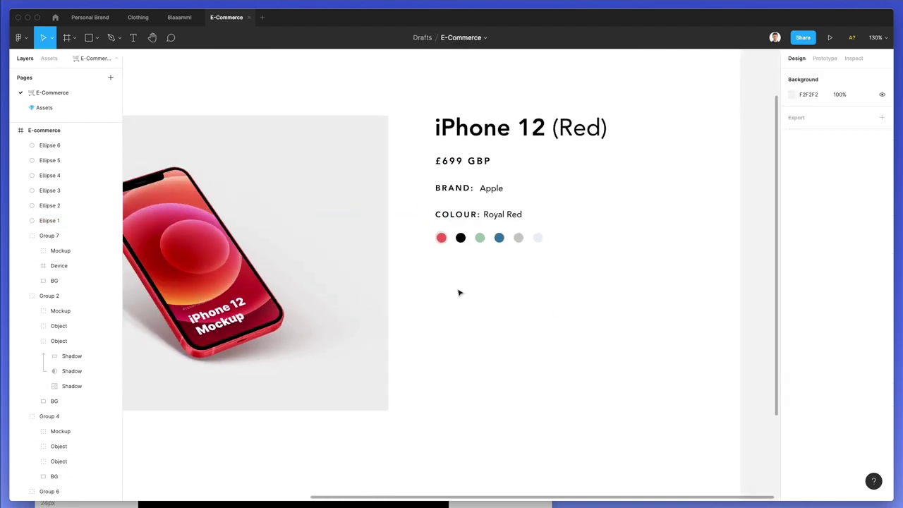
- Change the red swatch's light grey E5E5E5 stroke to a soft pink tint
left_click(441, 238)
left_click(791, 319)
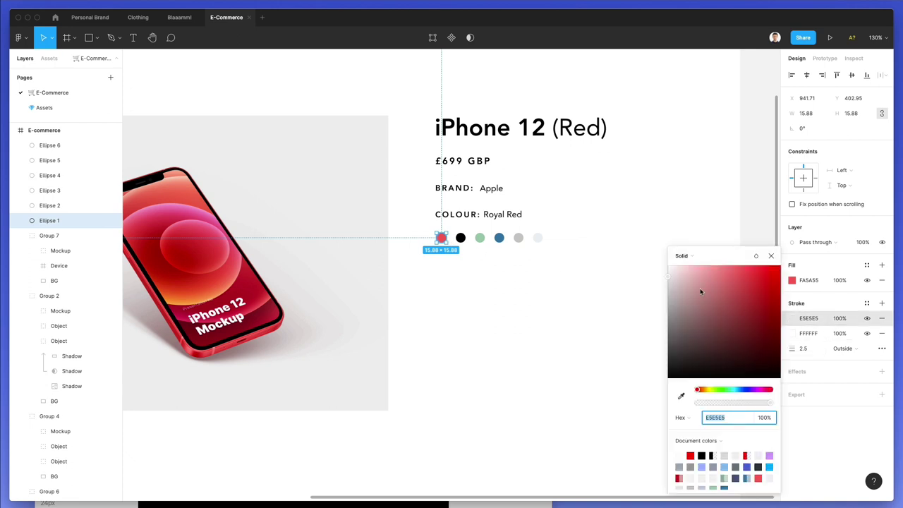
left_click_drag(669, 278, 692, 280)
left_click(481, 307)
scroll(480, 307, "down", 5)
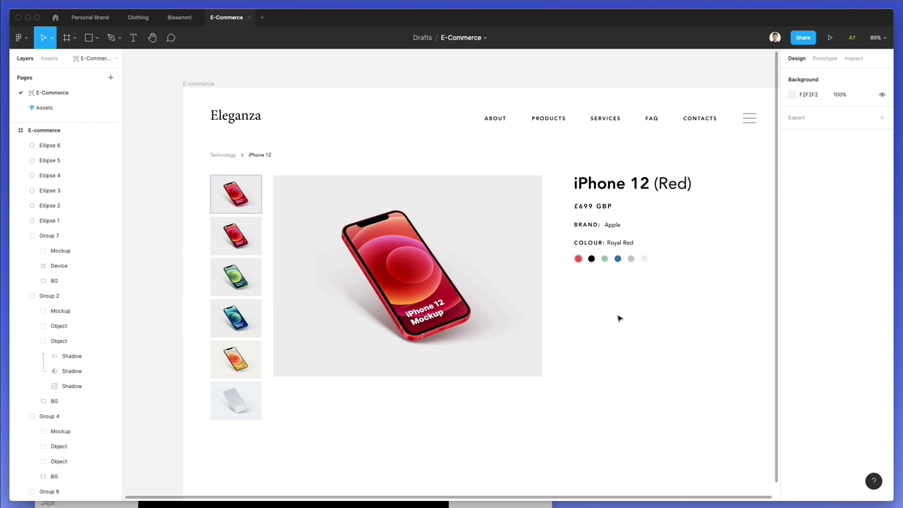
- Enlarge all six colour swatches proportionally to about 18.4 × 18.4 each
left_click_drag(671, 303, 561, 244)
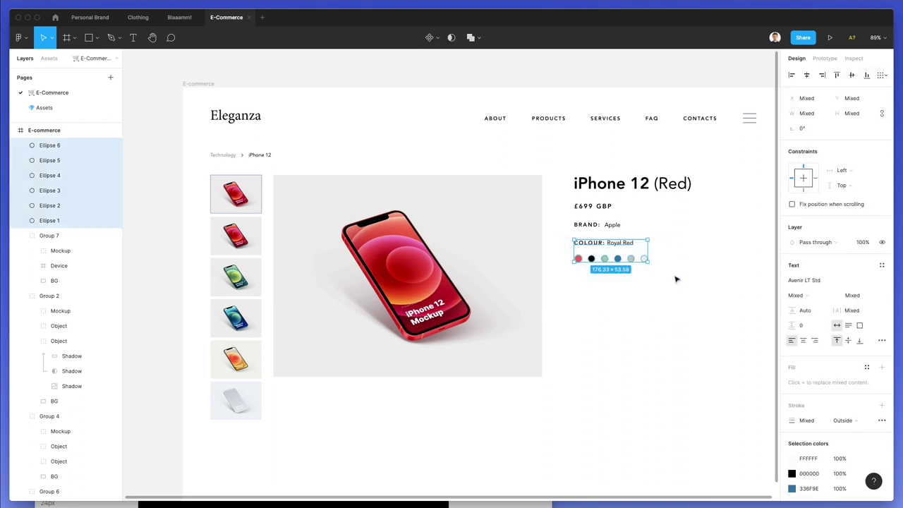
left_click_drag(676, 279, 577, 263)
scroll(653, 261, "up", 5)
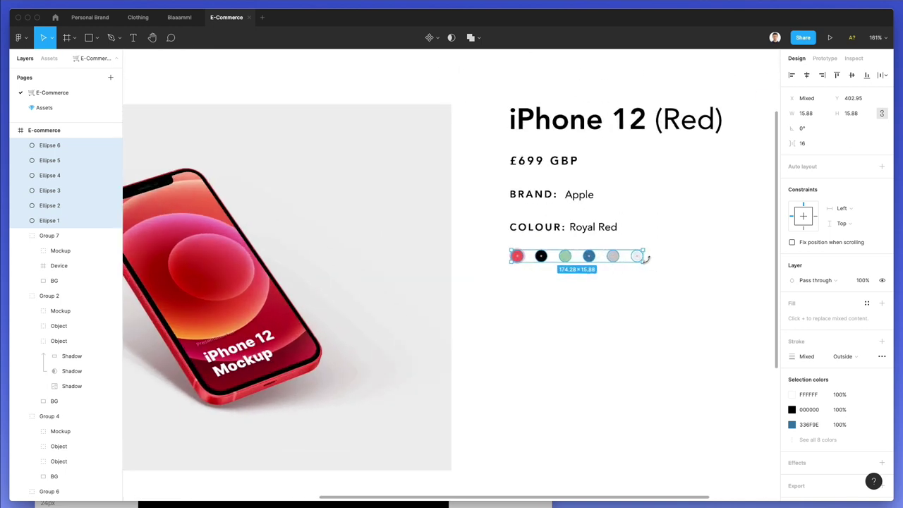
left_click_drag(641, 260, 650, 264)
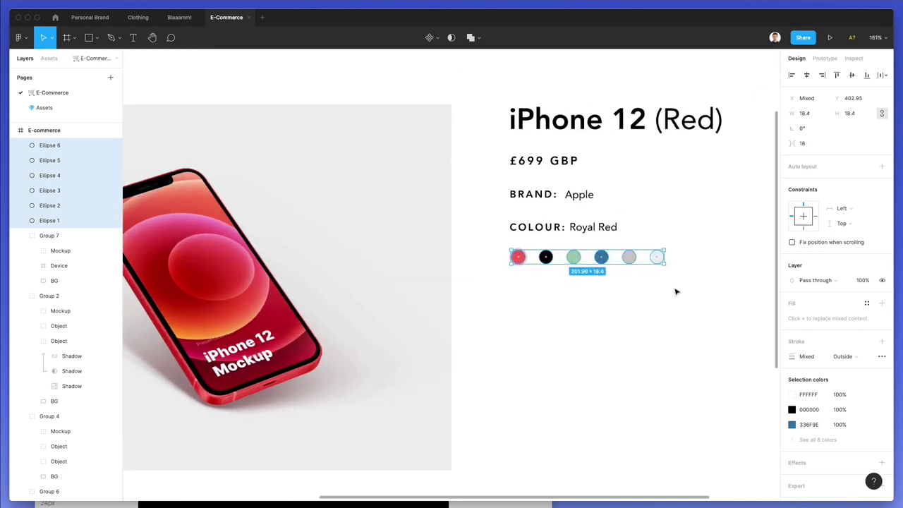
- Nudge the COLOUR row and swatches up a few pixels, followed by the BRAND row together with them, to tighten the spacing
left_click_drag(698, 296, 498, 219)
key("Up")
key("Up")
key("Up")
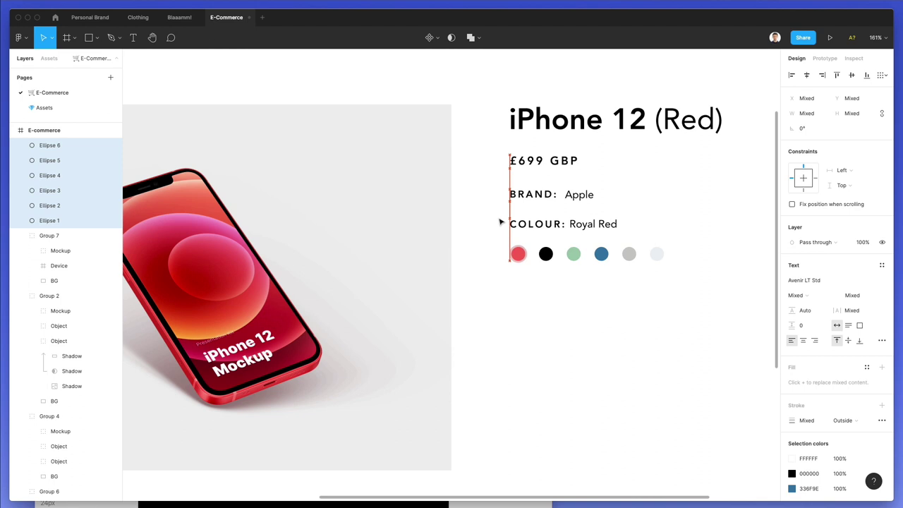
left_click_drag(493, 183, 686, 290)
key("Up")
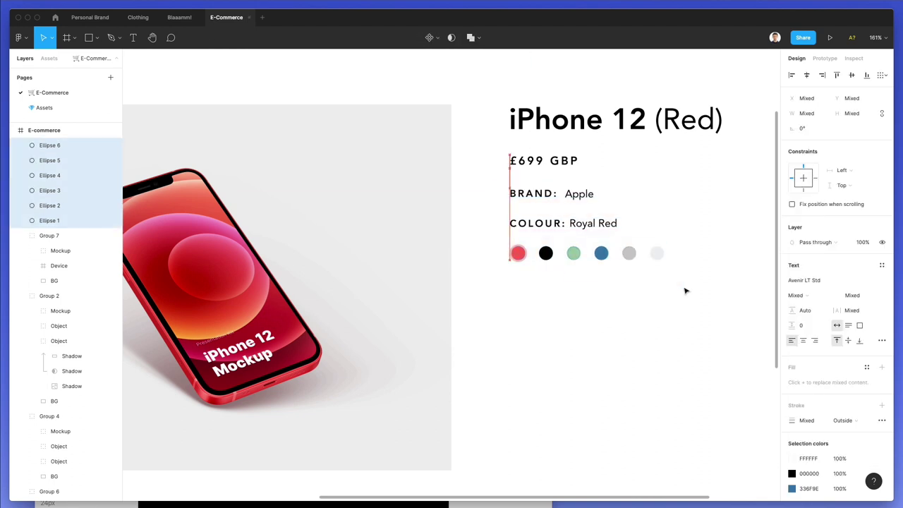
left_click(492, 301)
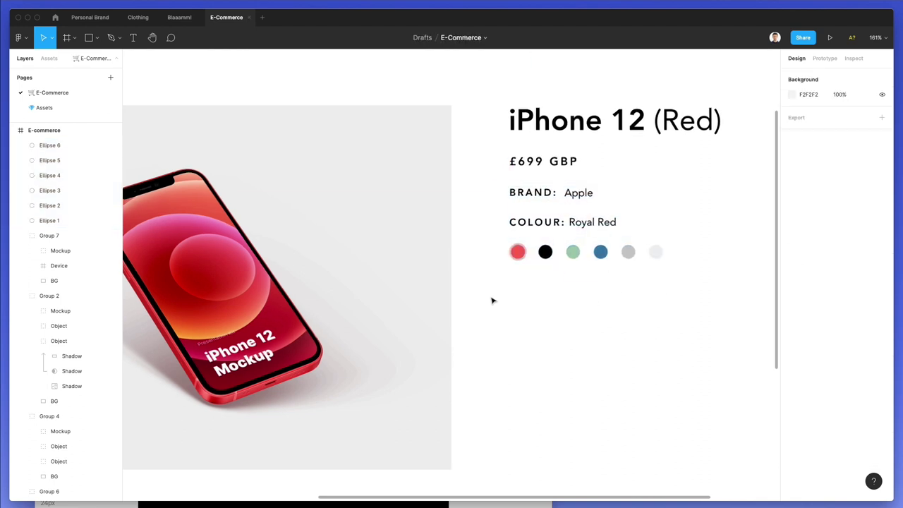
scroll(493, 301, "down", 5)
left_click(516, 206)
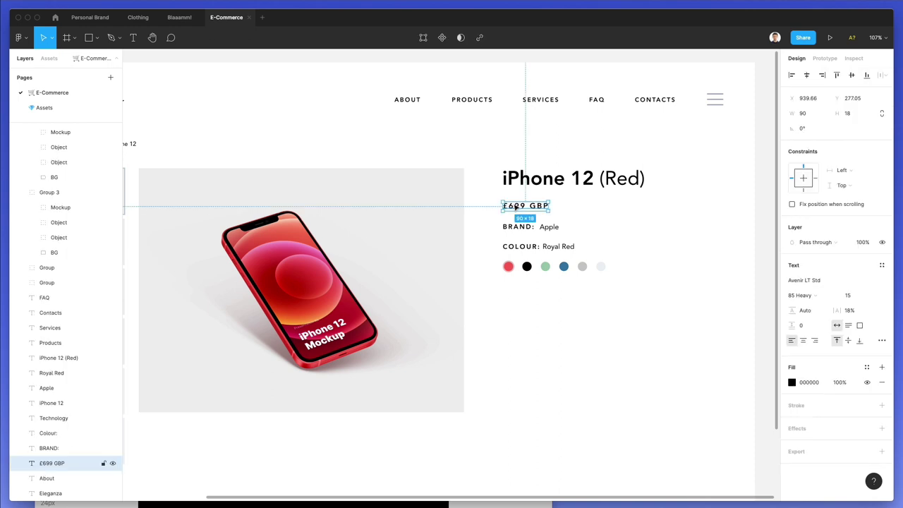
left_click(661, 256)
scroll(655, 261, "up", 2)
scroll(654, 262, "down", 3)
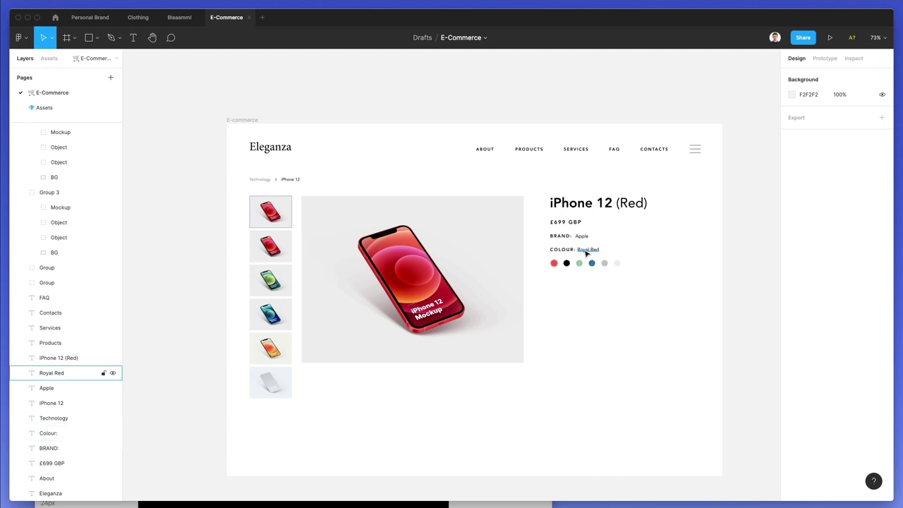
- Duplicate the Royal Red text below the swatches and draw a rectangle about 171 × 56 around that spot
left_click_drag(587, 251, 584, 285)
key("shift+2")
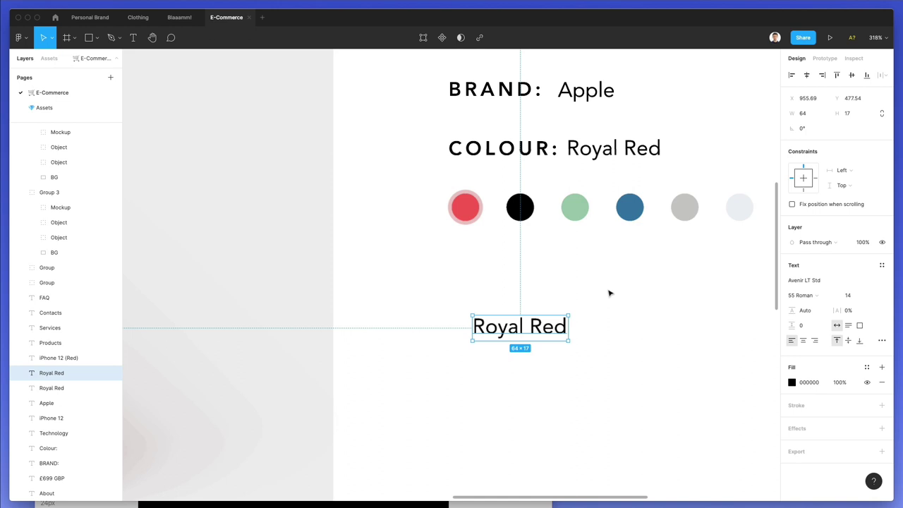
left_click(610, 293)
key("r")
left_click_drag(449, 269, 703, 351)
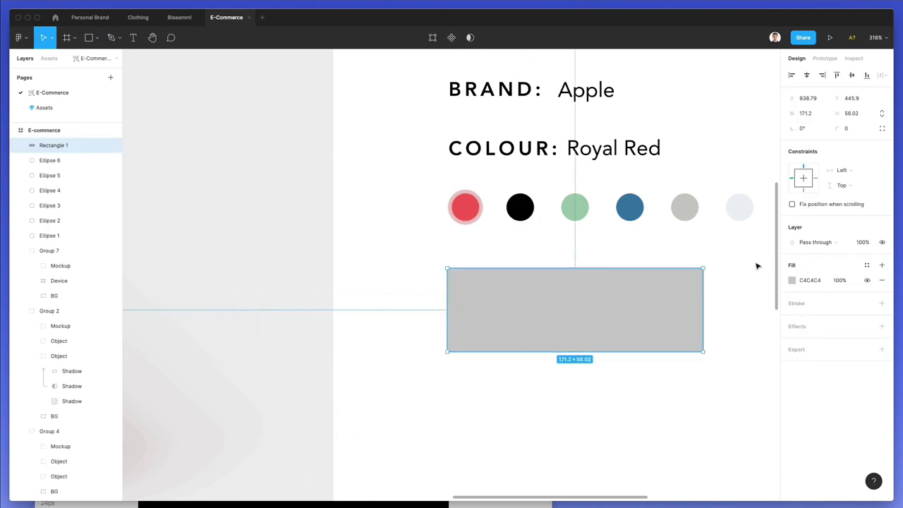
- Replace the rectangle's fill with a 1 px inside stroke in pale blue-grey DCE3EC, based on the colour of the last swatch
left_click(882, 281)
left_click(802, 290)
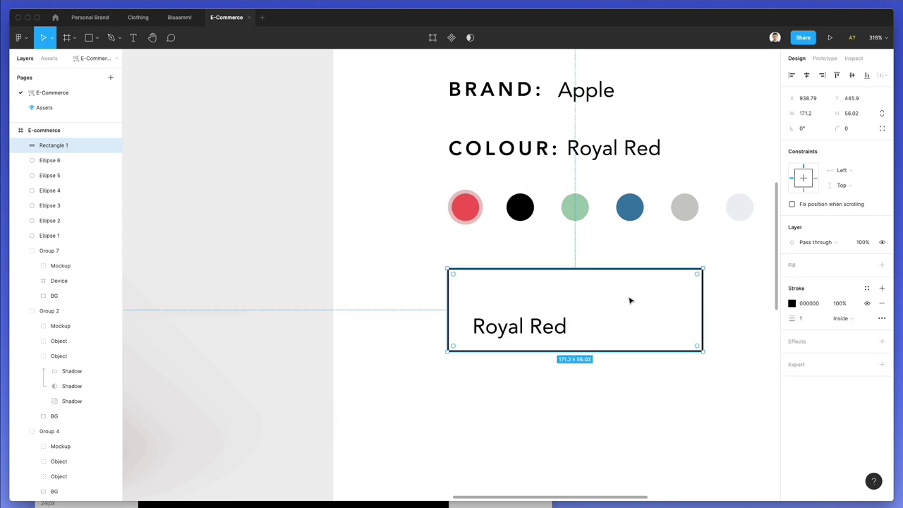
left_click(792, 304)
key("i")
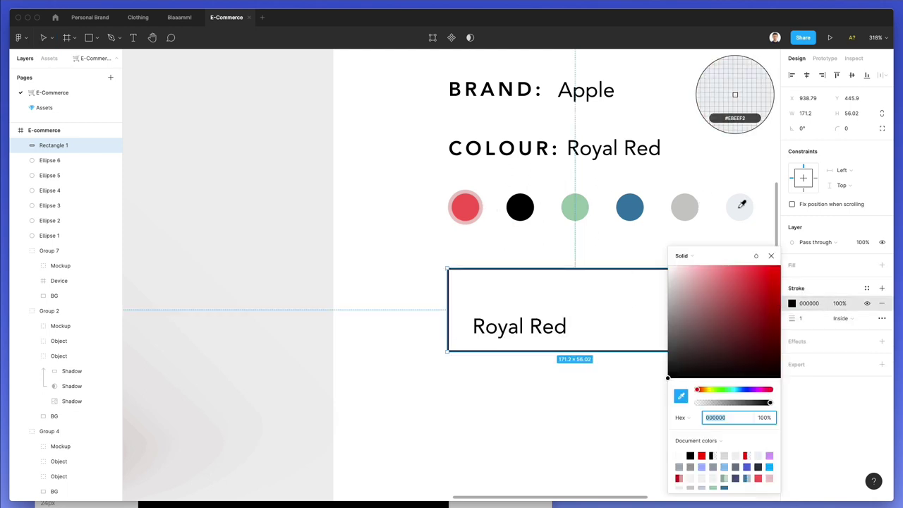
left_click(739, 205)
left_click_drag(679, 277, 676, 278)
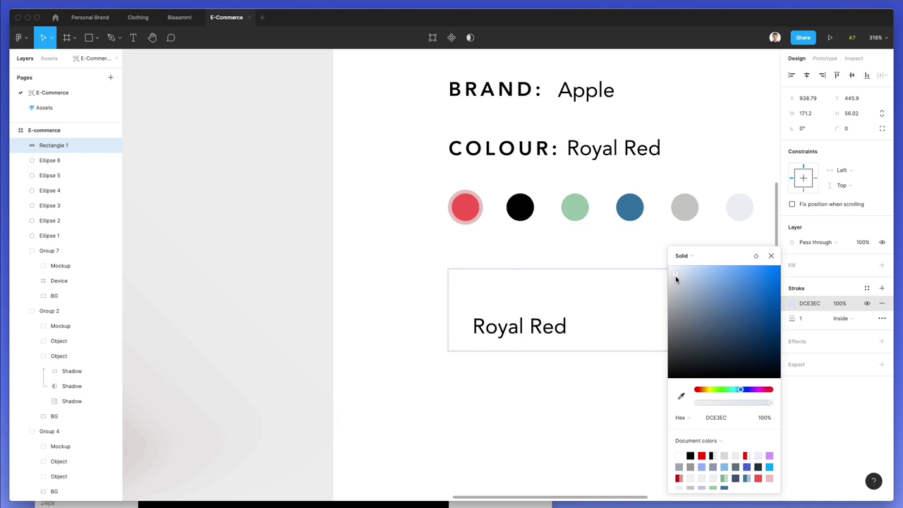
- Resize the outlined rectangle to about 192 × 49 and set its stroke weight to 1.5
scroll(540, 282, "down", 5)
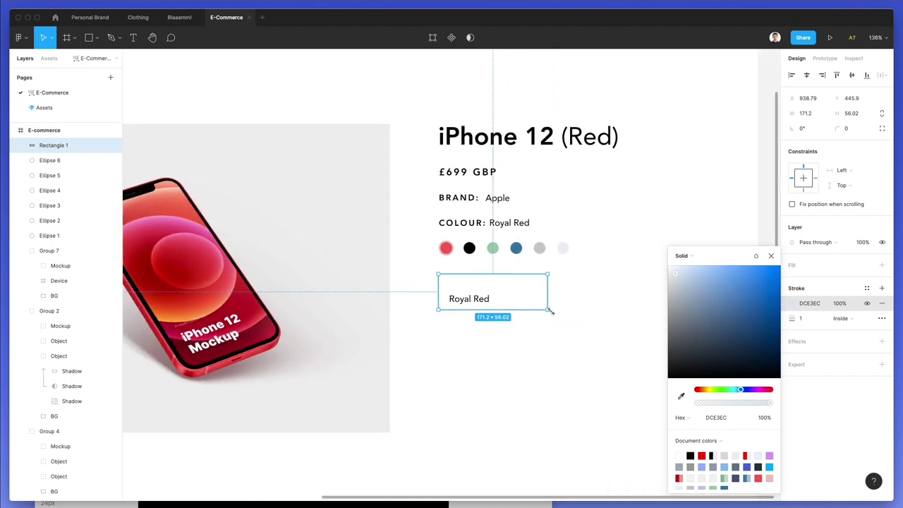
mouse_move(548, 309)
left_mouse_down()
mouse_move(566, 297)
mouse_move(561, 304)
left_mouse_up()
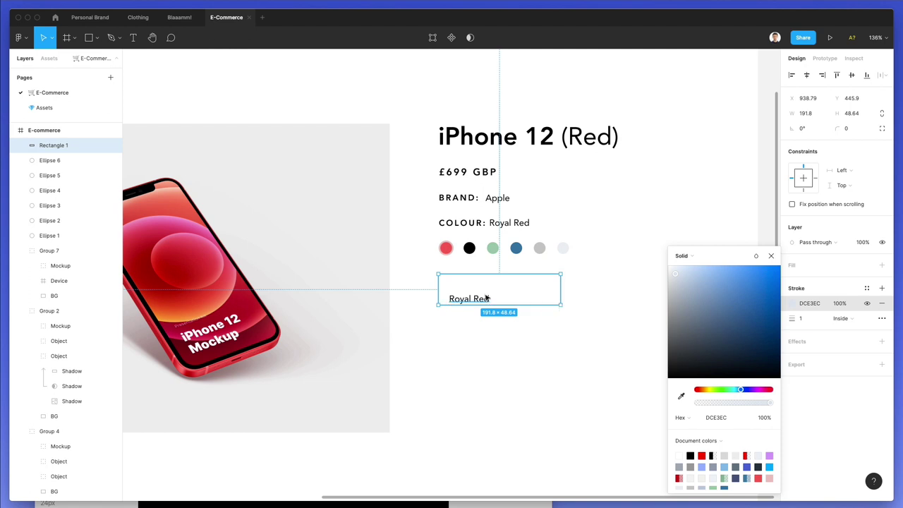
left_click(469, 271)
left_click(460, 275)
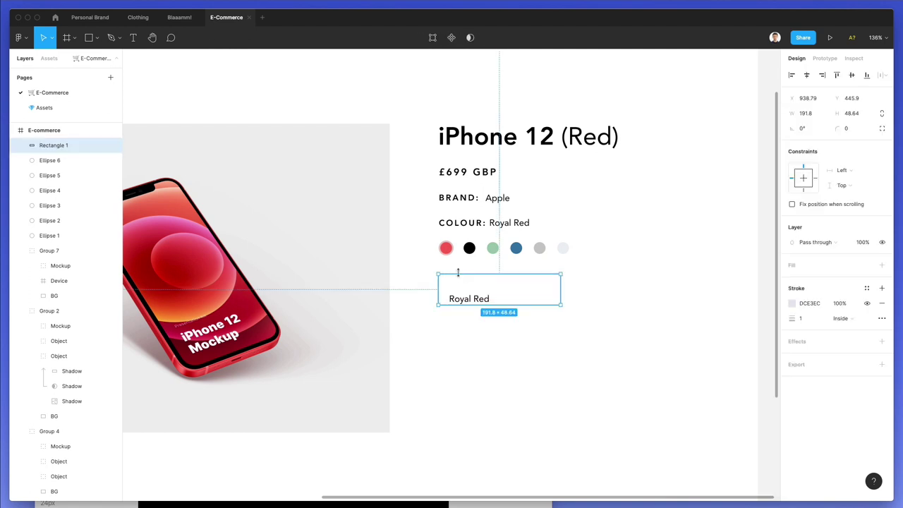
left_click(811, 324)
type("1.5")
key("Return")
left_click(572, 313)
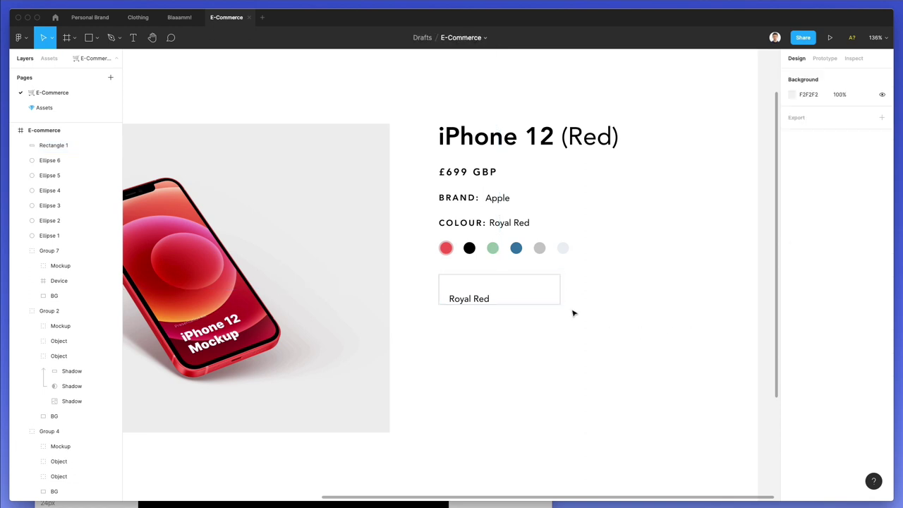
- Position the duplicated Royal Red text inside the outlined box and change its wording to "Size: 64 Gb"
left_click(473, 294)
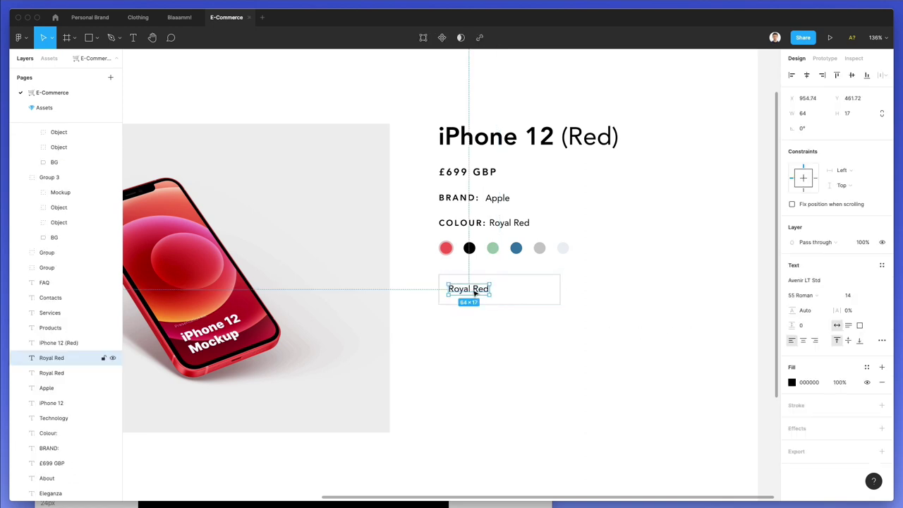
key("Down")
key("Right")
key("Right")
key("Right")
type("S")
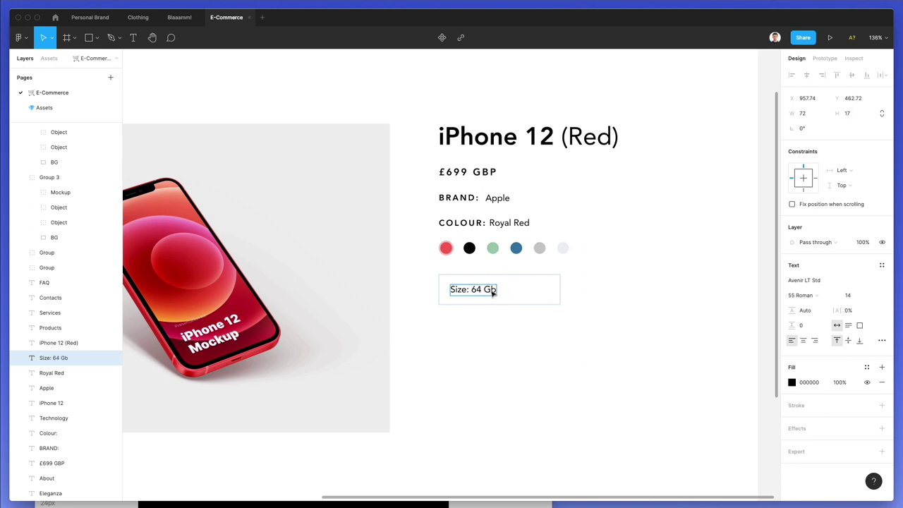
left_click_drag(457, 288, 445, 290)
key("super+b")
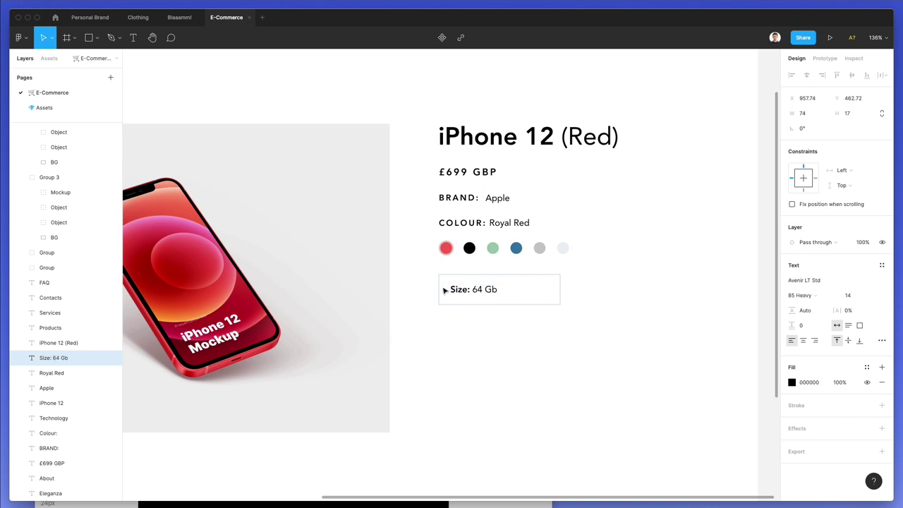
key("super+z")
- Make only "64 Gb" bold in the size label and nudge the label 1 px up and 1 px right
key("Right")
key("Right")
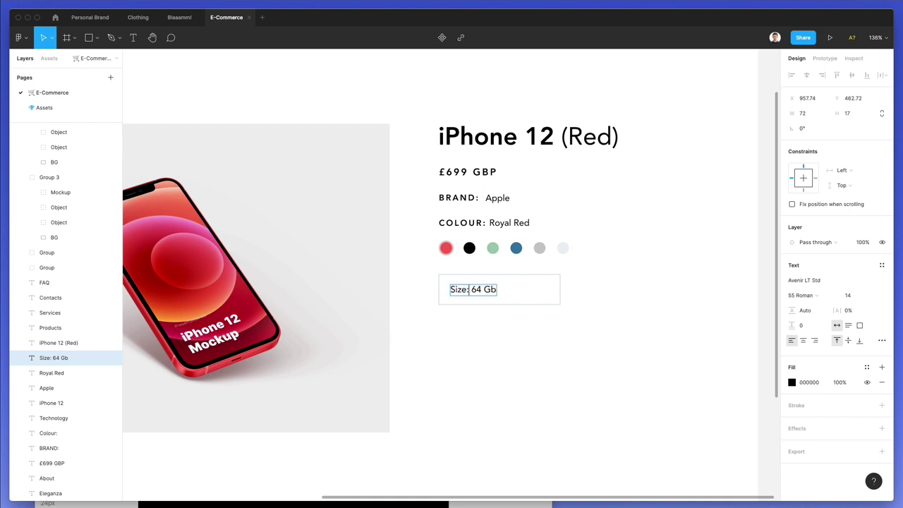
key("shift+super+Right")
key("super+b")
key("Escape")
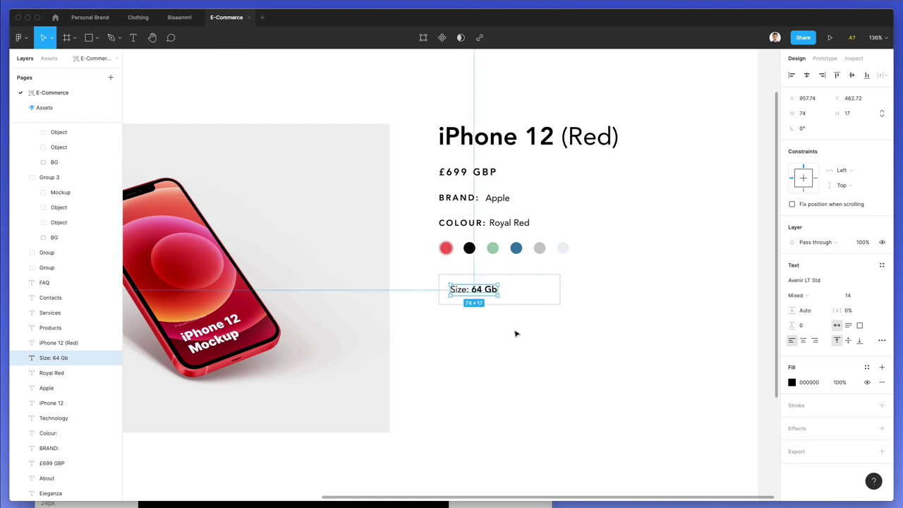
key("Up")
key("Right")
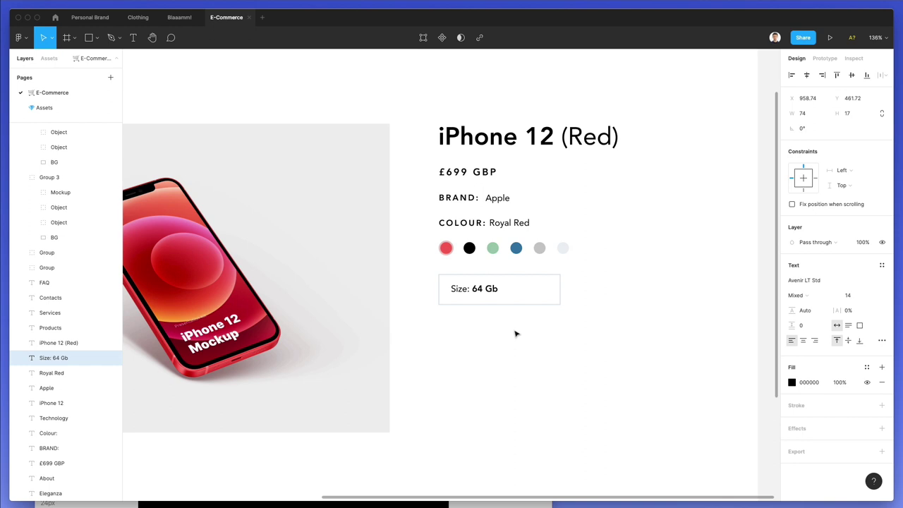
- Switch to Nucleo, find the block-left arrow icon and place it in the Figma design beside the size box
left_click(400, 460)
left_click(370, 505)
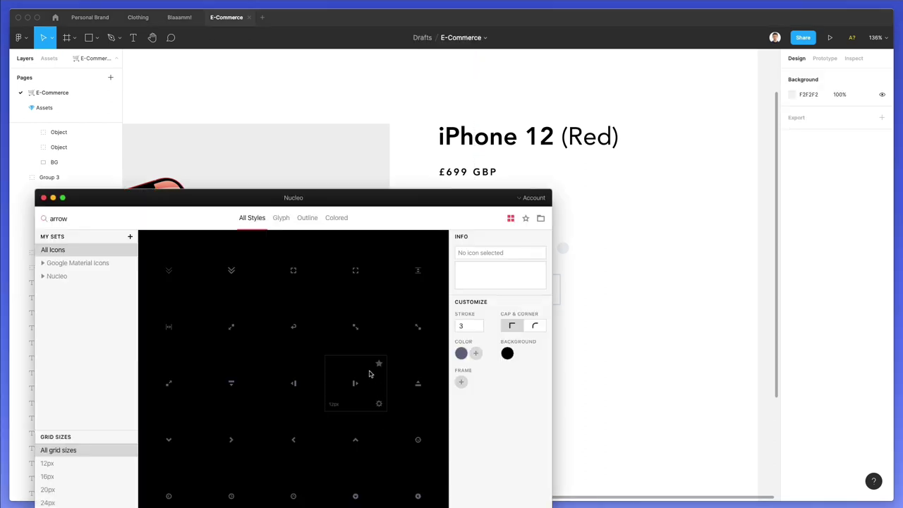
scroll(363, 321, "down", 4)
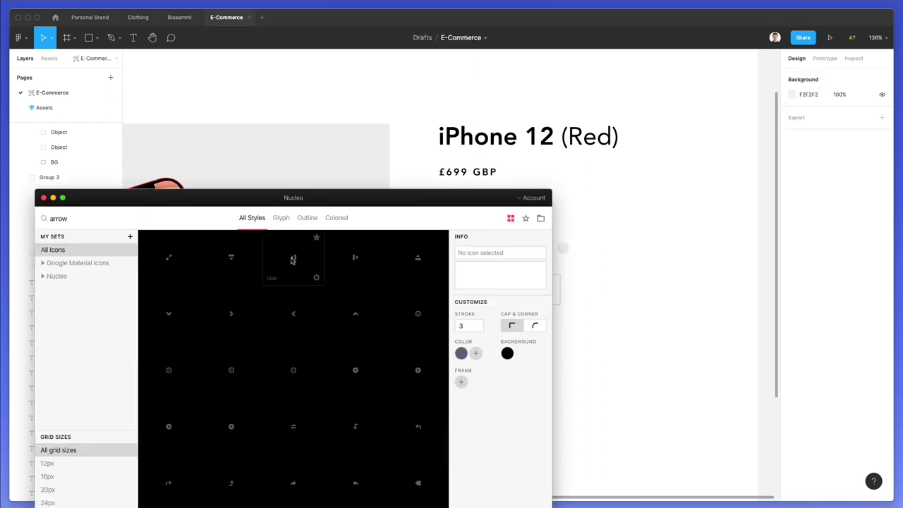
left_click_drag(319, 266, 588, 298)
scroll(591, 300, "up", 5)
- Copy the icon's triangle into the size box, rotate it 90° to point down, and enlarge it to about 6.32 × 10.12
left_click(587, 342, "super")
scroll(494, 318, "left", 3)
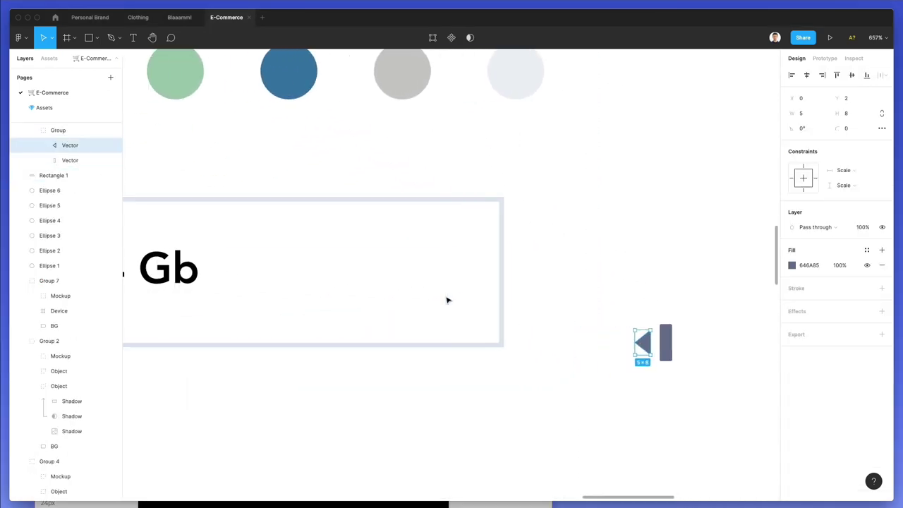
key("super+c")
key("super+v")
left_click_drag(717, 332, 459, 230)
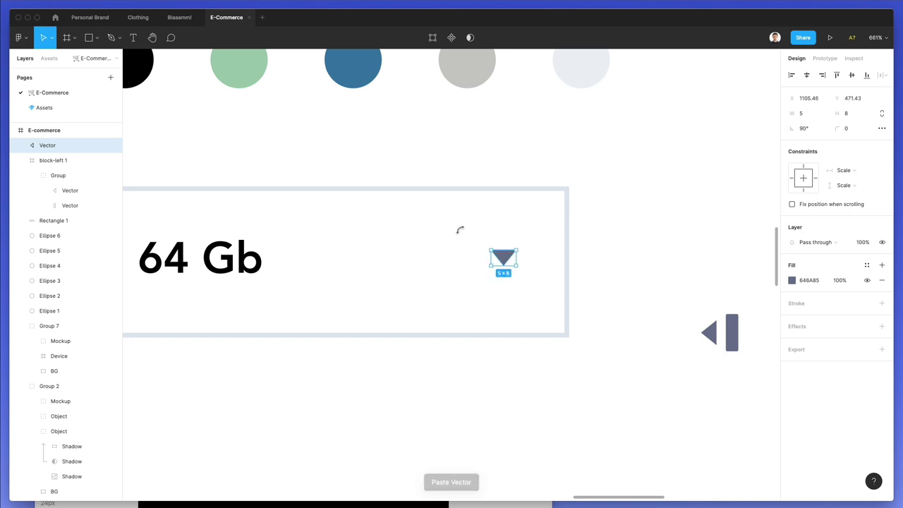
left_click_drag(517, 249, 523, 247)
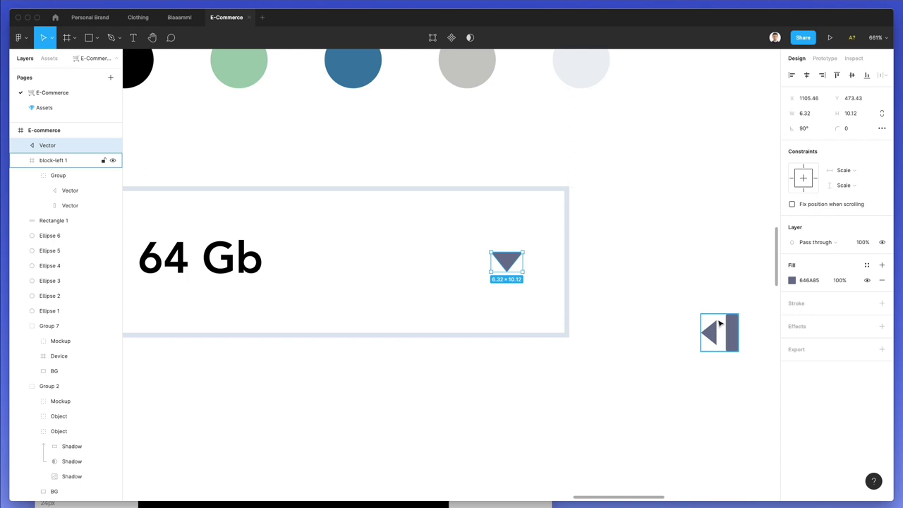
- Delete the leftover block-left icon beside the size box
left_click(711, 329)
key("Delete")
scroll(719, 324, "down", 5)
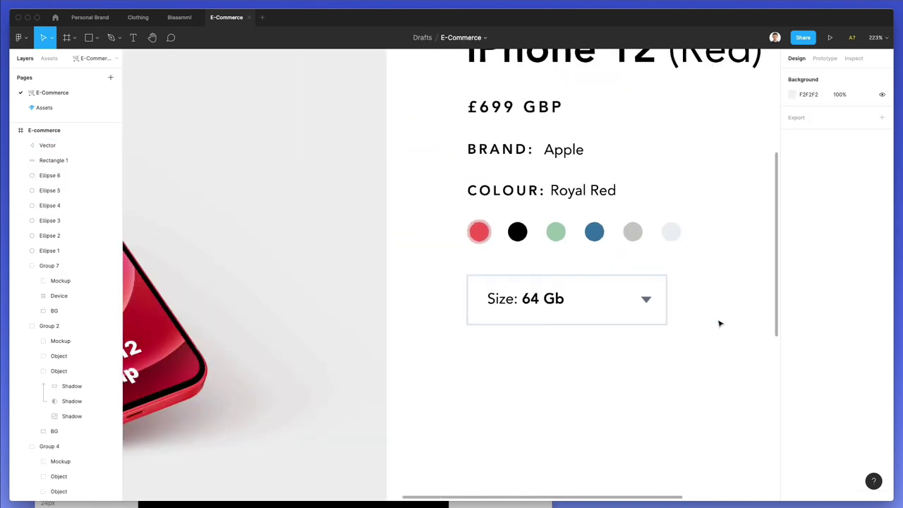
- Constrain the proportions of the size box's dropdown arrow and reduce its height slightly
left_click(643, 299)
left_click(881, 113)
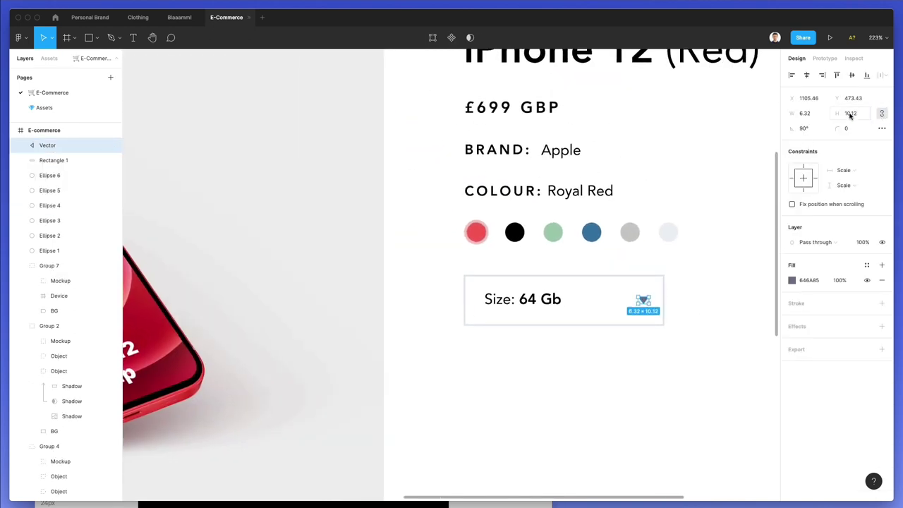
left_click(851, 113)
key("Down")
key("Return")
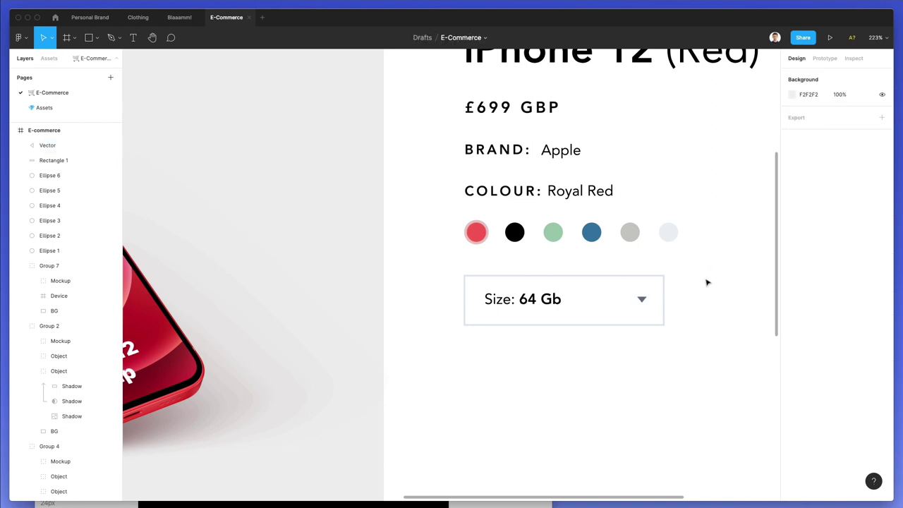
- Duplicate the size box with its text, but without the arrow, to the right of the original
scroll(708, 282, "right", 5)
left_click_drag(287, 273, 531, 348)
left_click_drag(369, 297, 585, 300)
left_click(604, 353)
scroll(607, 317, "right", 3)
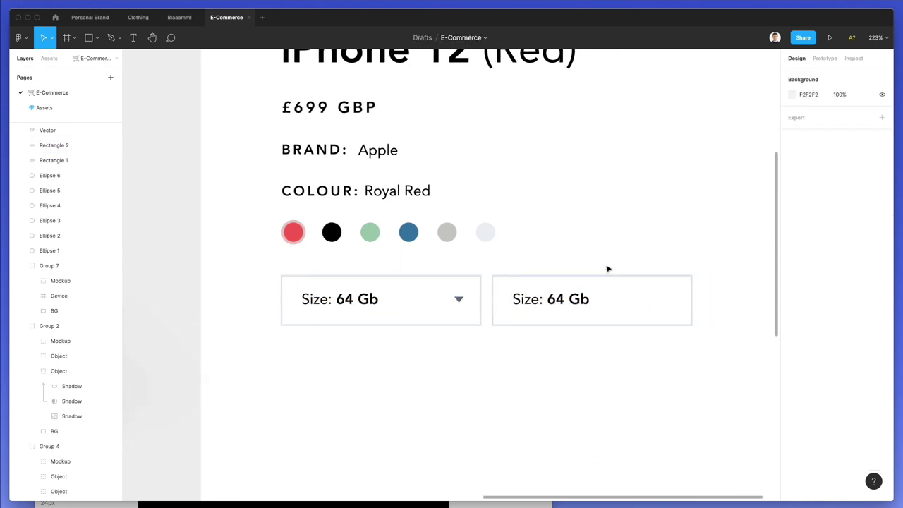
- Change the duplicated box's text to "1" in bold and place a copy of it a little further right
double_click(566, 300)
type("1")
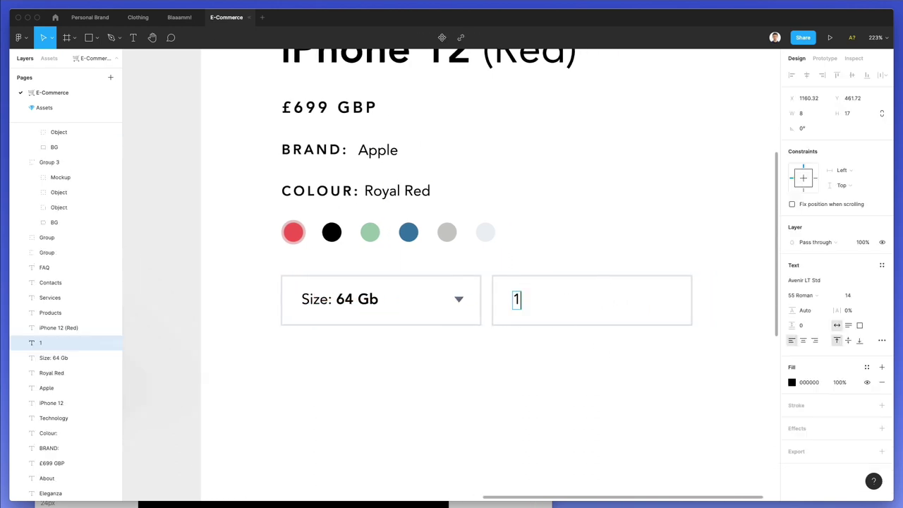
key("super+b")
key("Escape")
scroll(550, 283, "right", 1)
mouse_move(517, 304)
left_mouse_down()
mouse_move(547, 304)
mouse_move(518, 304)
left_mouse_up()
scroll(547, 304, "left", 1)
- Change the first "1" in the quantity box to "+" and duplicate the plus sign to the other side of the remaining 1
double_click(516, 302)
type("+")
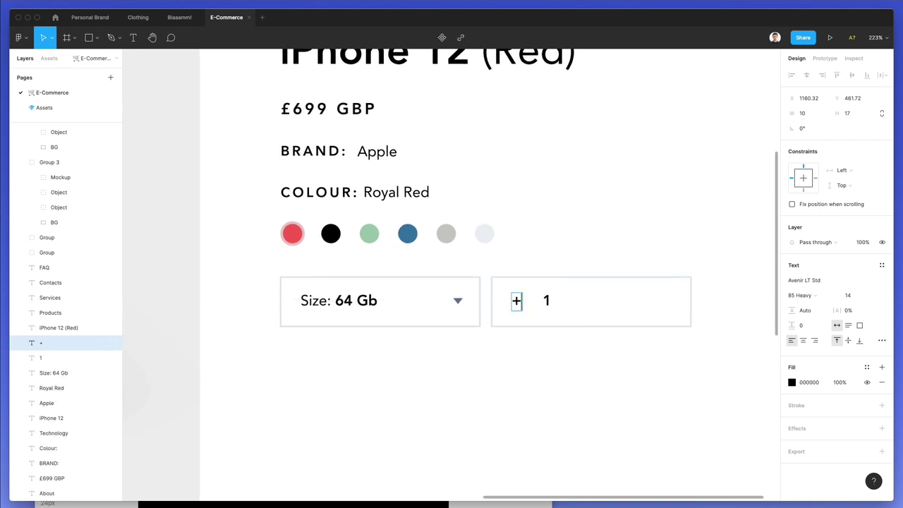
key("Escape")
left_click_drag(520, 304, 579, 302)
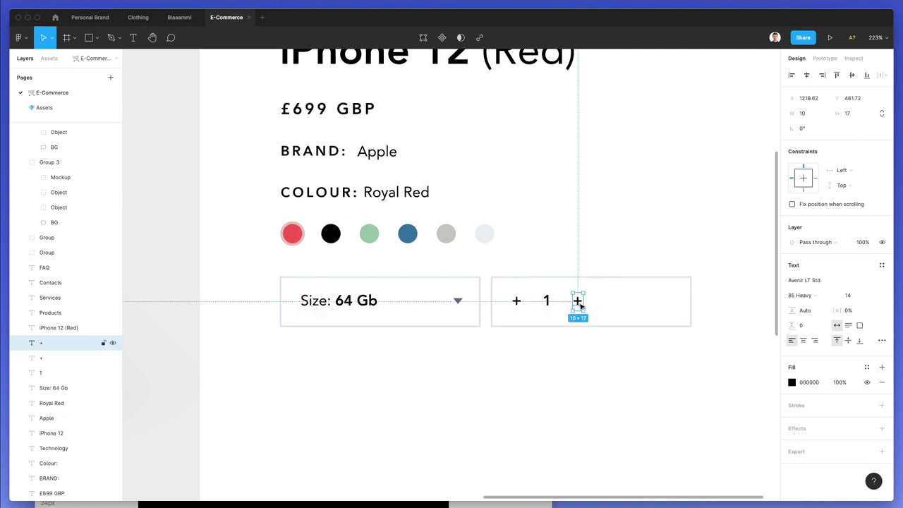
- Replace the plus sign before the 1 in the quantity box with "-"
left_click(516, 301)
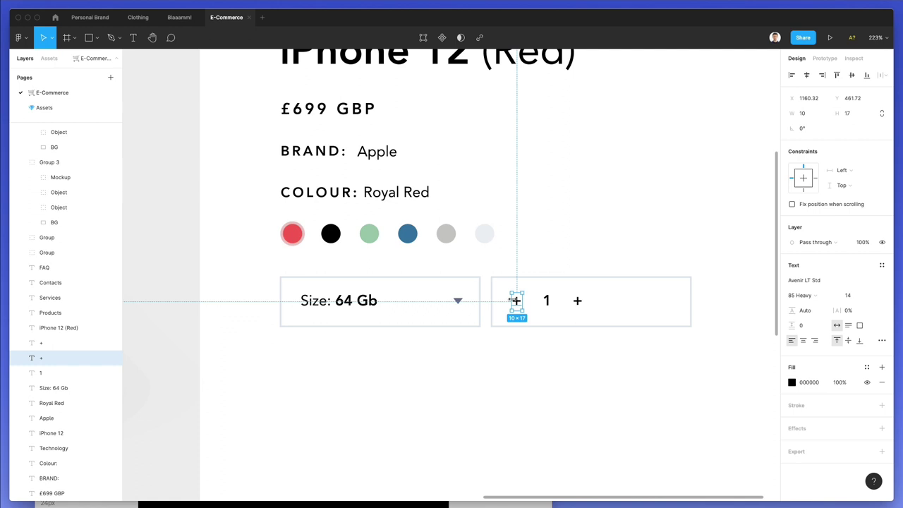
double_click(513, 300)
type("-")
key("Escape")
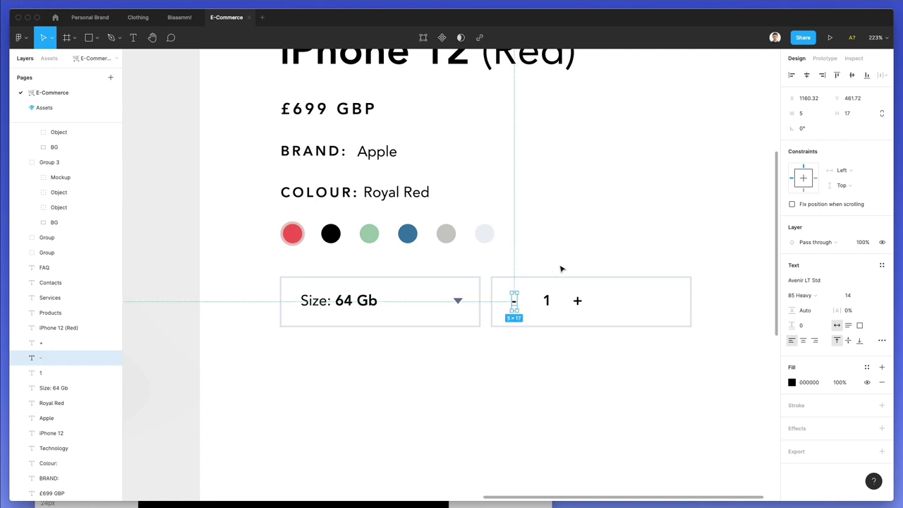
- Set the minus sign's font size to 16 and nudge it vertically to line up with the 1
key("Up")
key("Up")
key("Up")
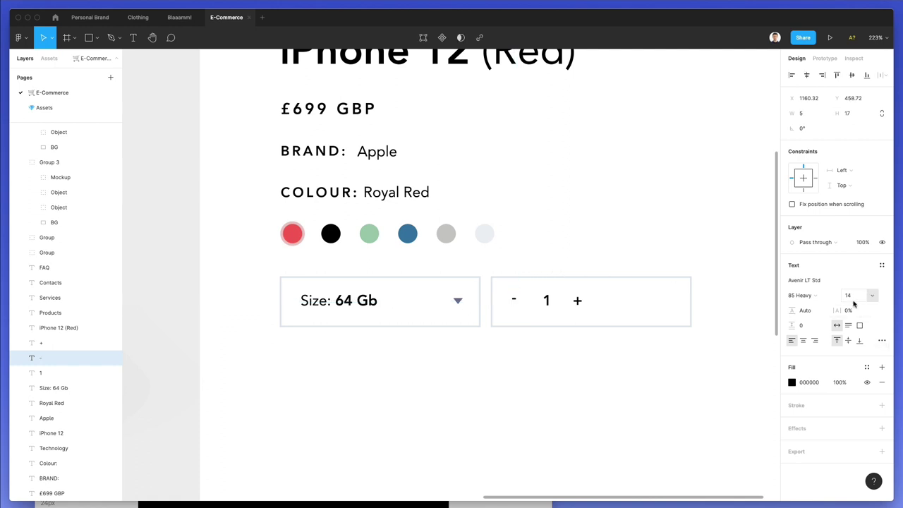
left_click(851, 299)
key("Return")
key("Down")
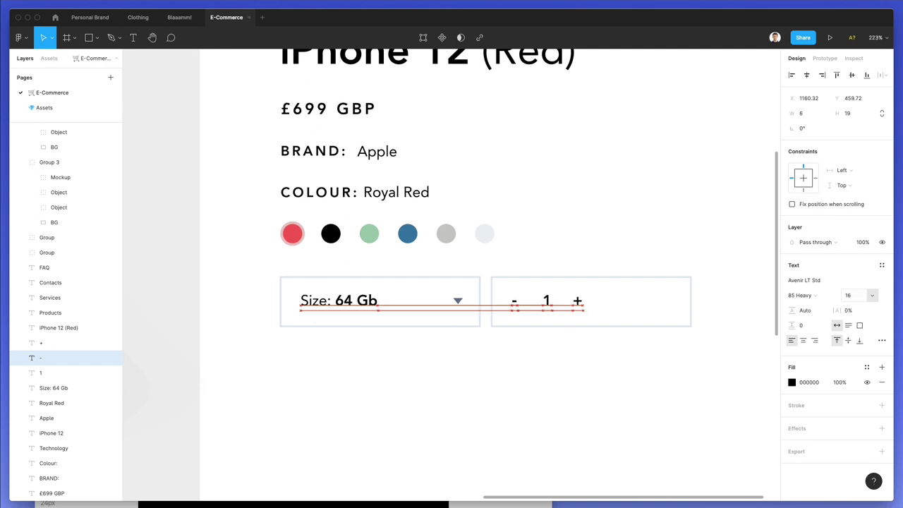
key("Up")
key("Down")
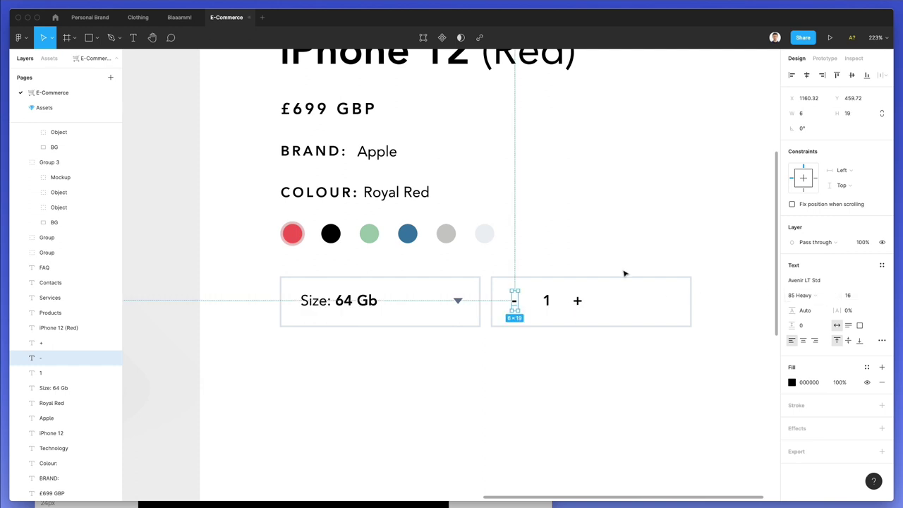
- Recolour the minus and plus signs with the colour sampled from the size box's dropdown arrow
left_click(577, 302, "shift")
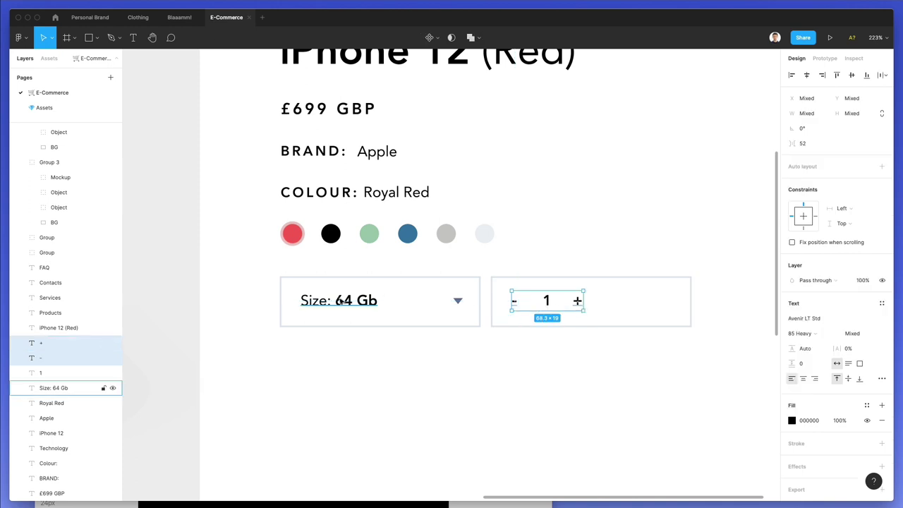
key("i")
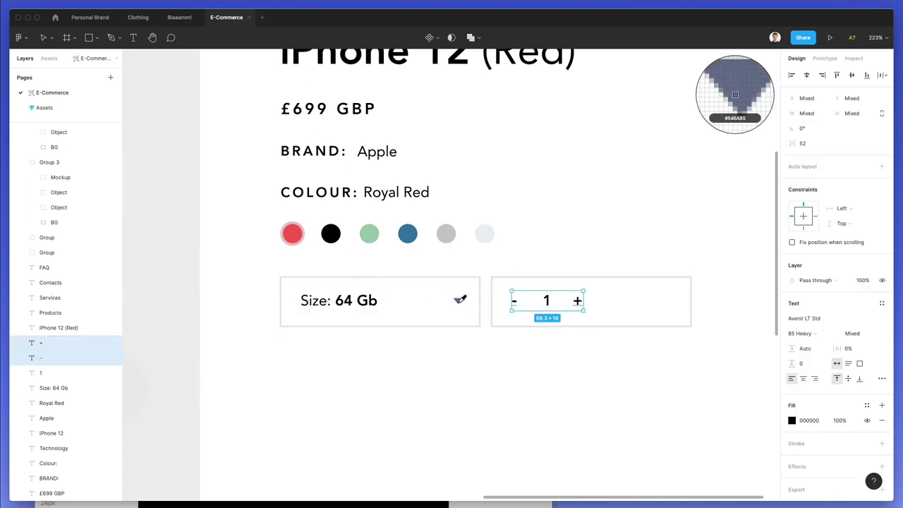
left_click(458, 300)
key("Escape")
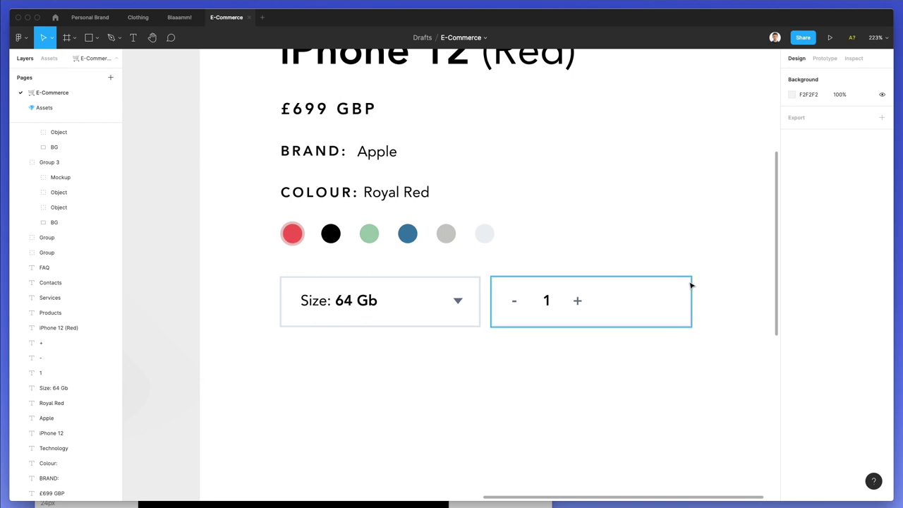
- Narrow the quantity box from its right edge so it fits closely around the - 1 + controls
left_click(691, 284)
left_click_drag(694, 299, 605, 301)
left_click(622, 265)
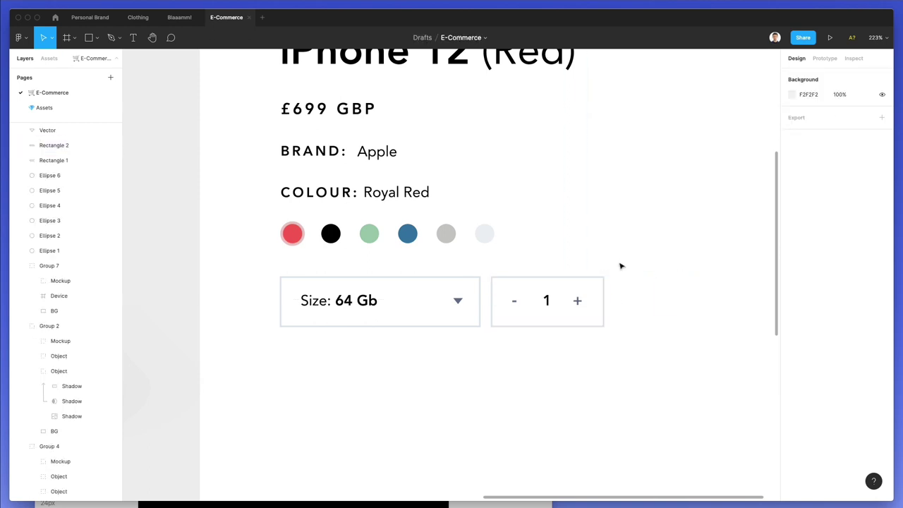
- Duplicate the size box and its text to the right of the quantity box
scroll(622, 265, "down", 2)
left_click_drag(317, 332, 667, 295)
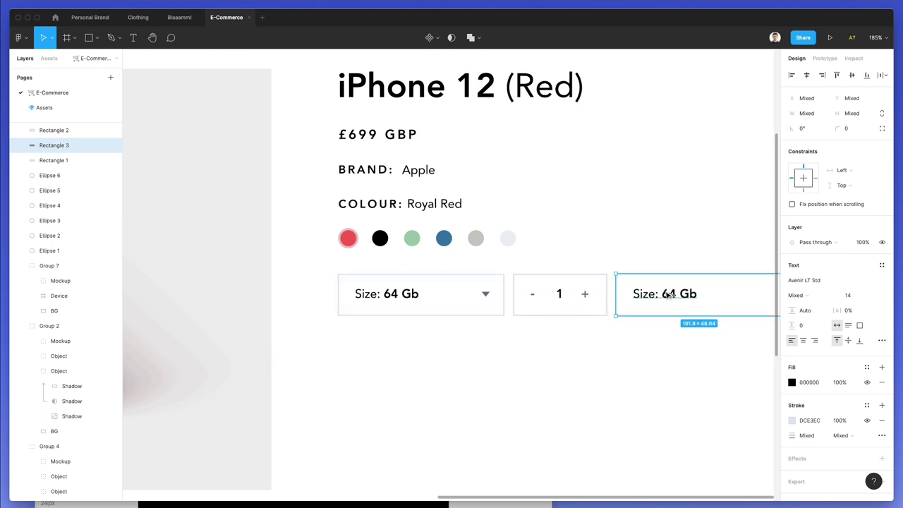
scroll(569, 248, "right", 4)
left_click(569, 247)
- Replace the text in the third box with "Add to Cart"
double_click(537, 294)
type("A")
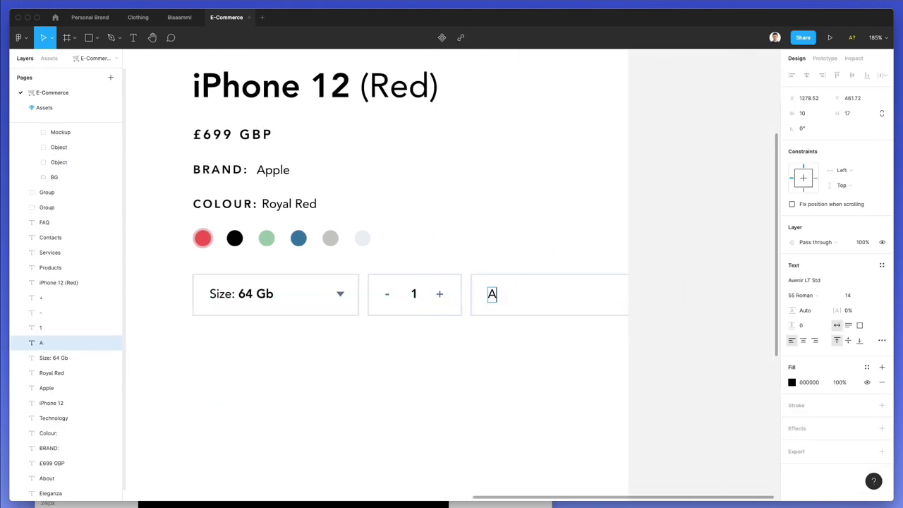
type("dd to Cart")
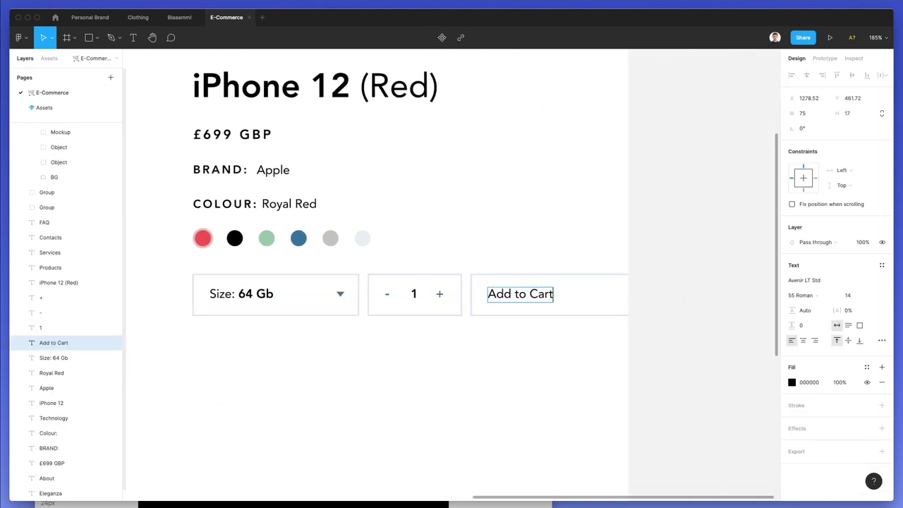
- Copy the COLOUR label's text style onto the Add to Cart text
left_click(214, 205)
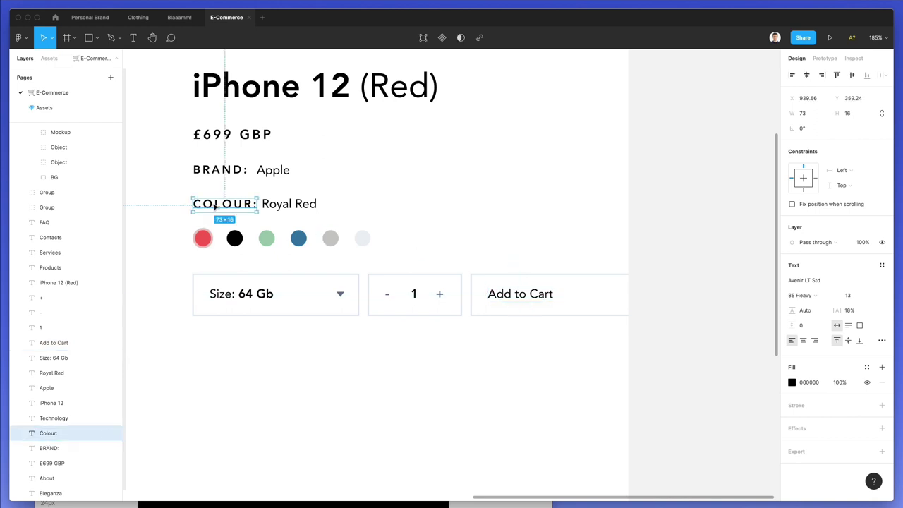
left_click(503, 293)
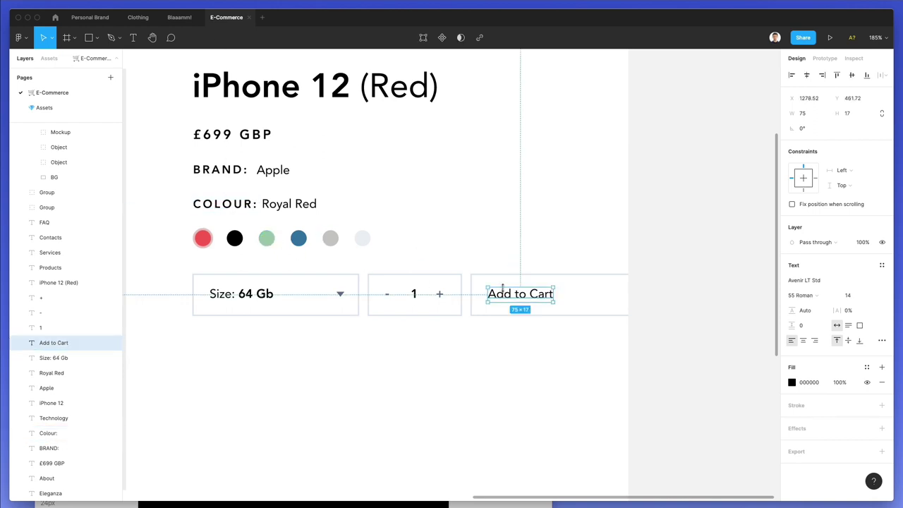
key("ctrl+alt+v")
scroll(502, 288, "up", 1)
left_click(534, 266)
left_click(535, 264)
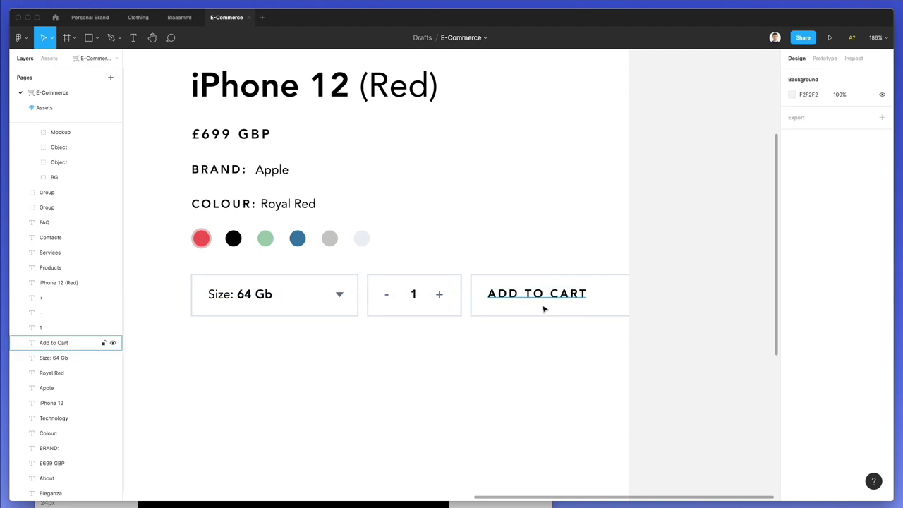
- Set the Add to Cart label's font size to 11
left_click(543, 302)
left_click(850, 295)
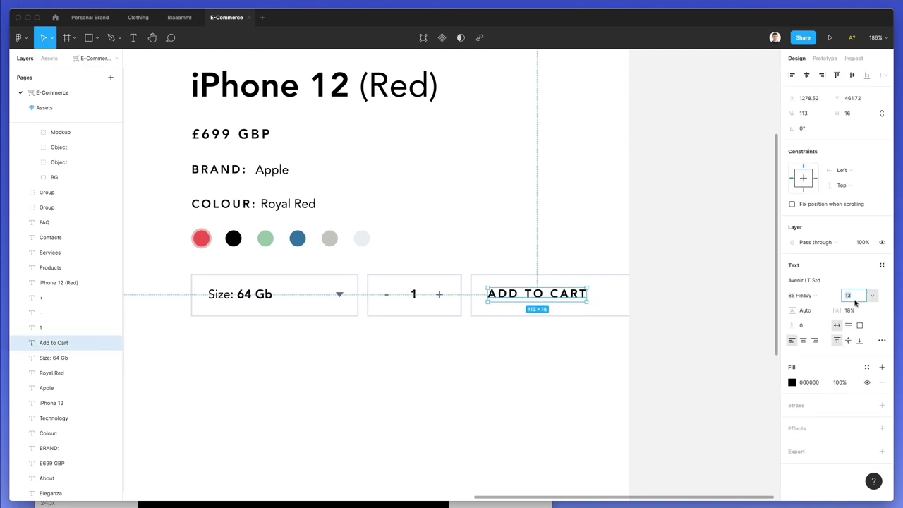
type("11")
key("Return")
key("Return")
- Nudge the Add to Cart label 3 px down and 7 px right inside its box
key("Down")
key("Down")
key("Down")
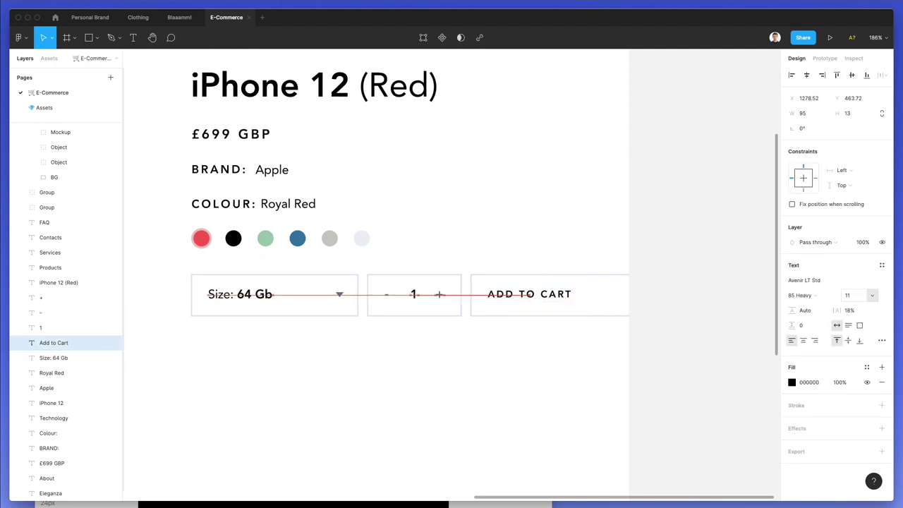
key("Right")
key("Right")
key("Right")
key("Right")
key("Right")
key("Right")
key("Right")
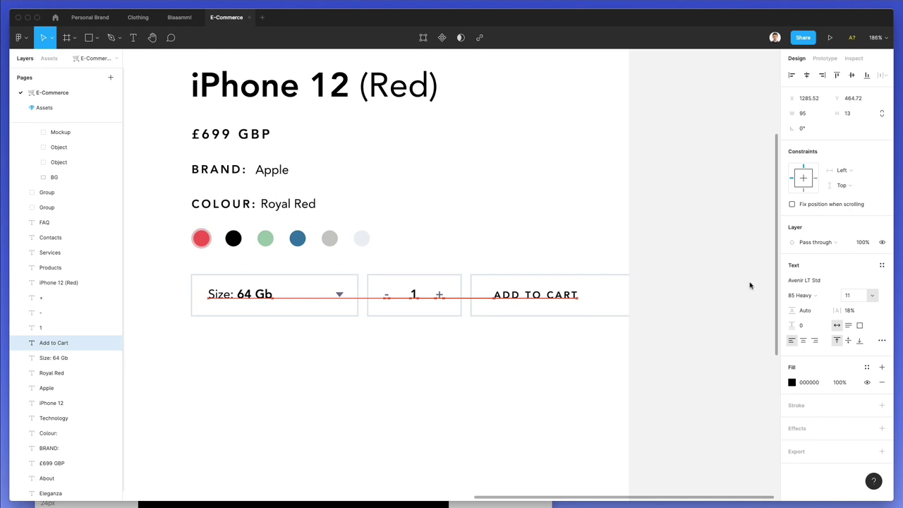
- Narrow the Add to Cart box to about 142.56 wide and centre its label horizontally within it
left_click(595, 280)
left_click_drag(639, 294, 597, 291)
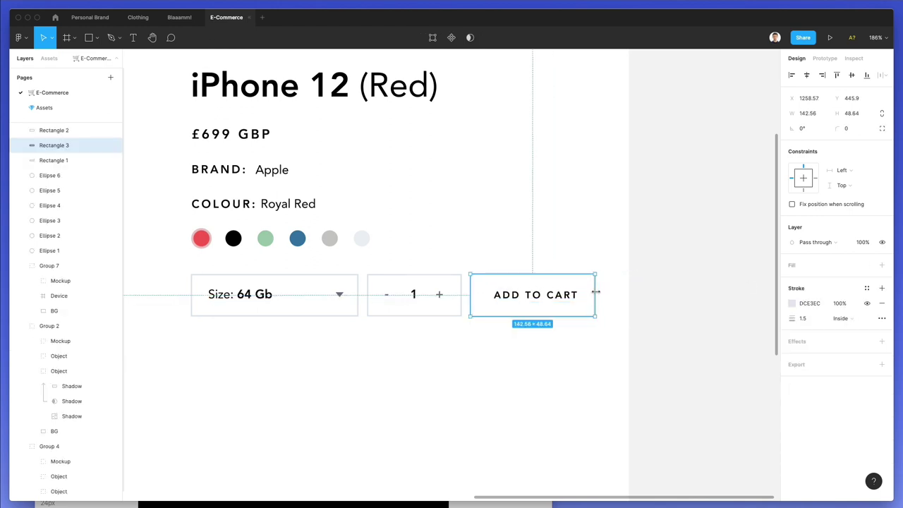
left_click(534, 296, "shift")
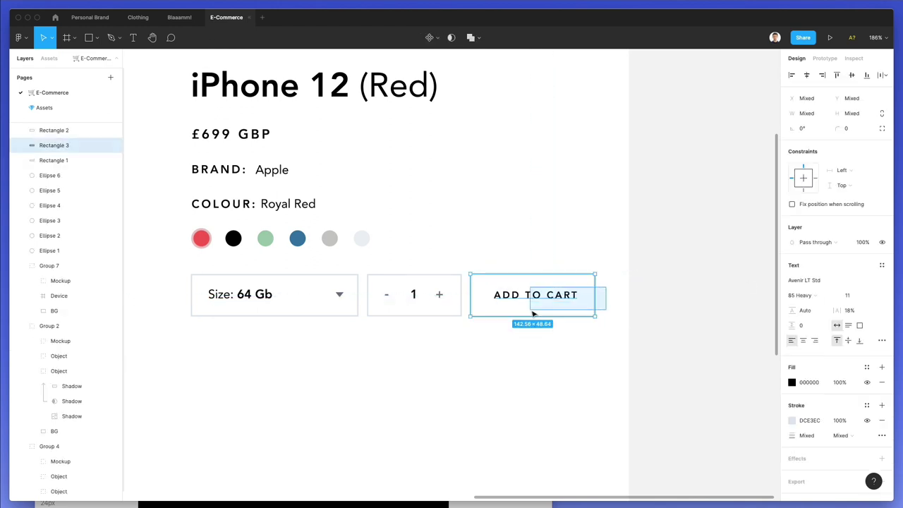
left_click(807, 74)
left_click(609, 266)
- Colour the Add to Cart label white (FFFFFF) by sampling the page background
left_click(554, 292)
key("i")
left_click(568, 256)
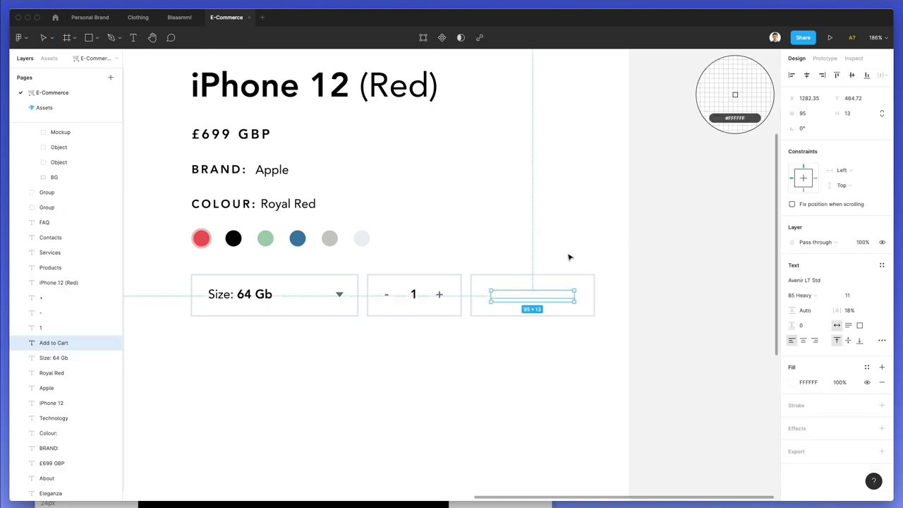
- Give the Add to Cart box a solid black fill (000000) and remove its stroke
left_click_drag(566, 253, 591, 282)
left_click(793, 266)
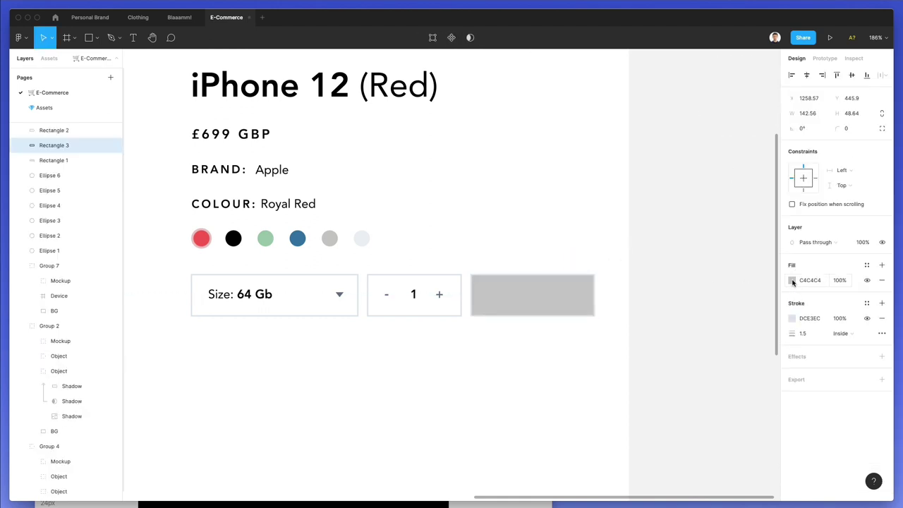
left_click(792, 281)
left_click_drag(685, 313, 522, 472)
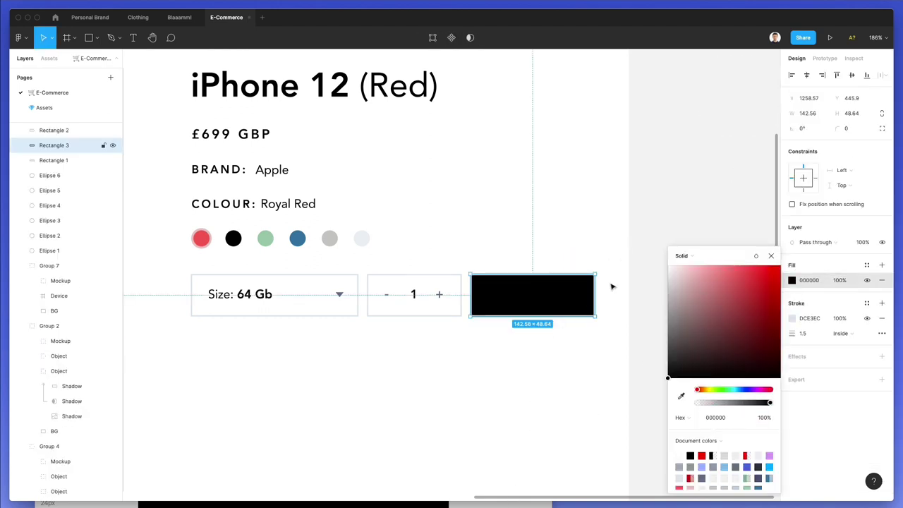
left_click(882, 318)
- Send the black rectangle backward in the layer order until it sits behind the Add to Cart label
left_click(550, 206)
left_click(544, 296)
key("super+bracketleft")
key("super+bracketleft")
key("super+bracketleft")
key("super+bracketleft")
key("super+bracketleft")
key("super+bracketleft")
key("super+bracketleft")
key("super+bracketleft")
key("super+bracketleft")
key("super+bracketleft")
key("super+bracketleft")
key("super+bracketleft")
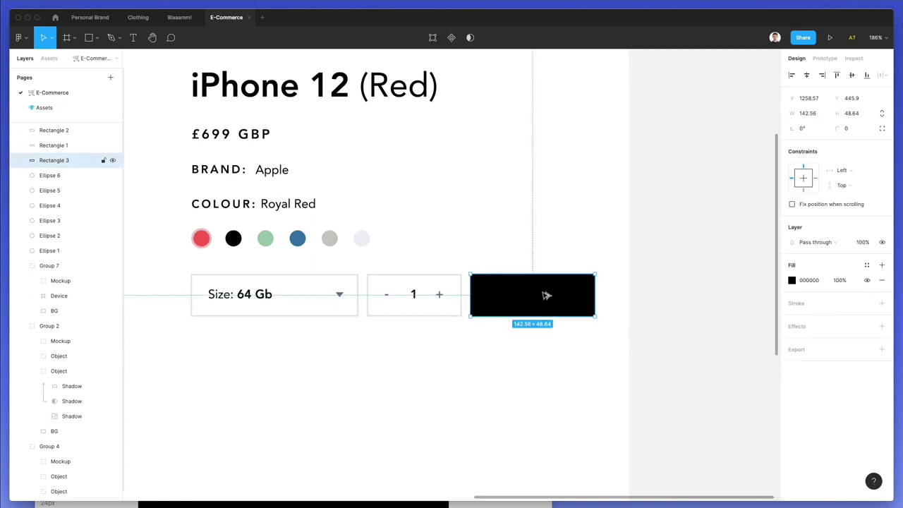
key("super+bracketleft")
key("super+bracketleft")
key("super+bracketleft")
key("super+bracketleft")
key("super+bracketleft")
key("super+bracketleft")
key("super+bracketleft")
key("super+bracketleft")
key("super+bracketleft")
key("super+bracketleft")
key("super+bracketleft")
key("super+bracketleft")
key("super+bracketleft")
key("super+bracketleft")
key("super+bracketleft")
key("super+bracketleft")
key("super+bracketleft")
key("super+bracketleft")
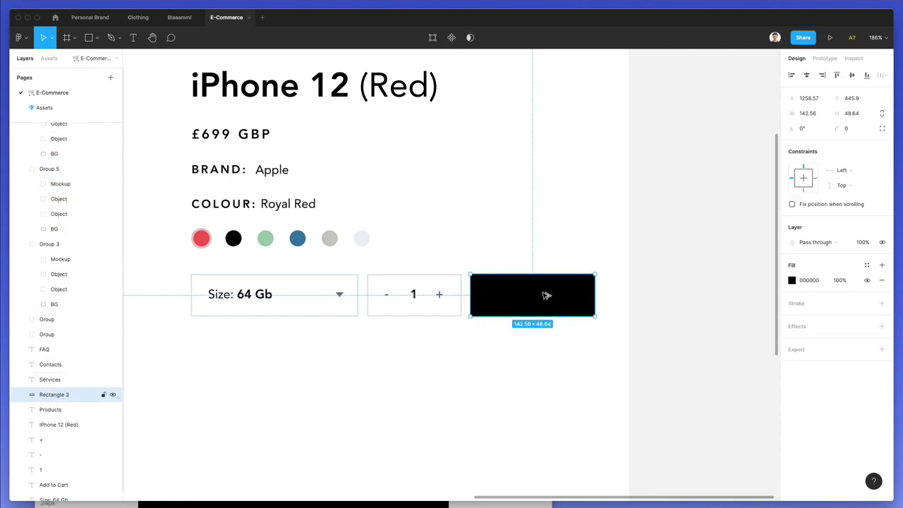
scroll(542, 237, "down", 5, "ctrl")
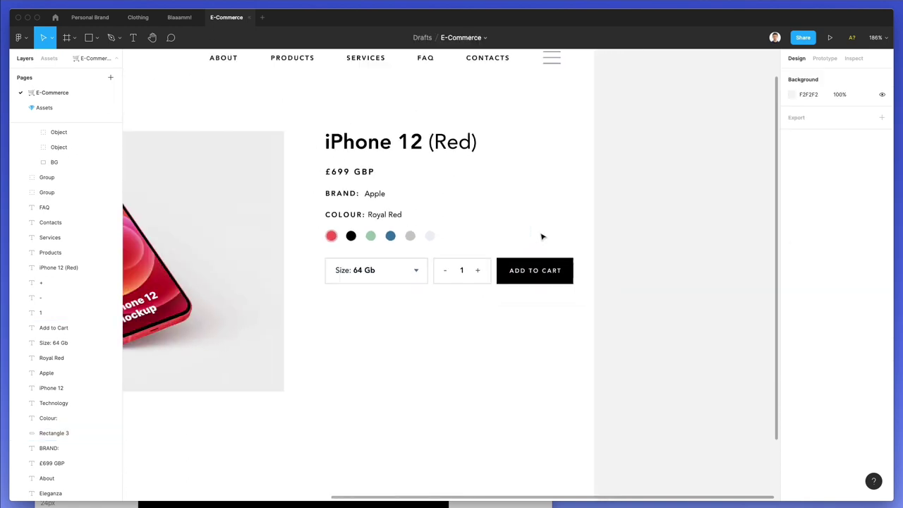
- Set the Add to Cart label's font weight to 95 Black
left_click(540, 262)
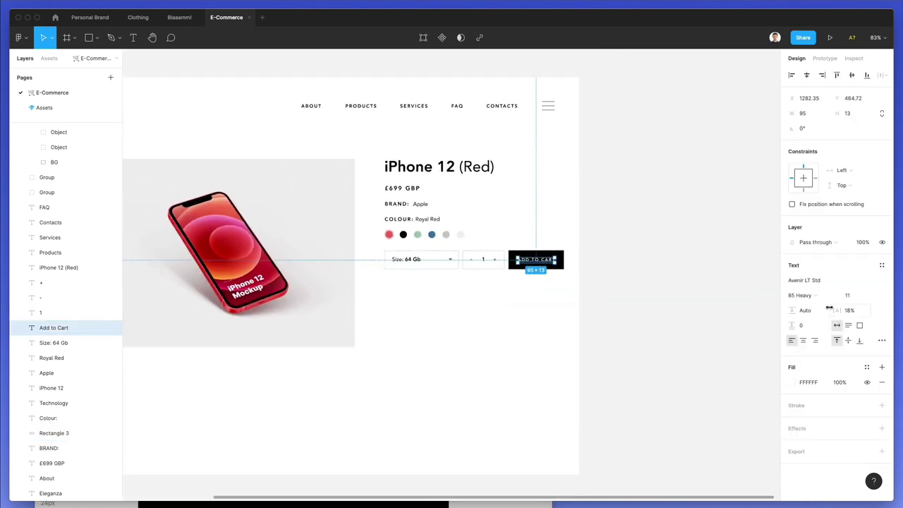
left_click(803, 295)
key("Escape")
left_click(560, 236)
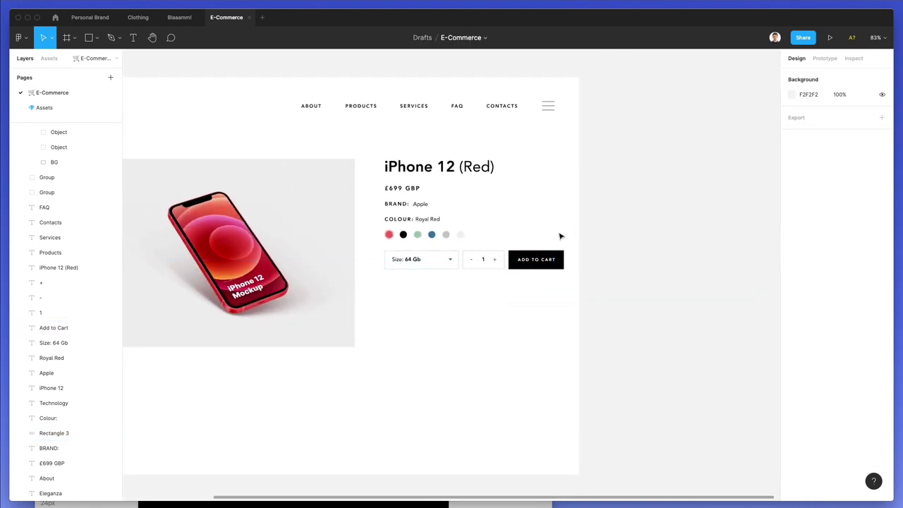
- Reduce the Add to Cart label's letter spacing to 14%
scroll(548, 248, "up", 3, "ctrl")
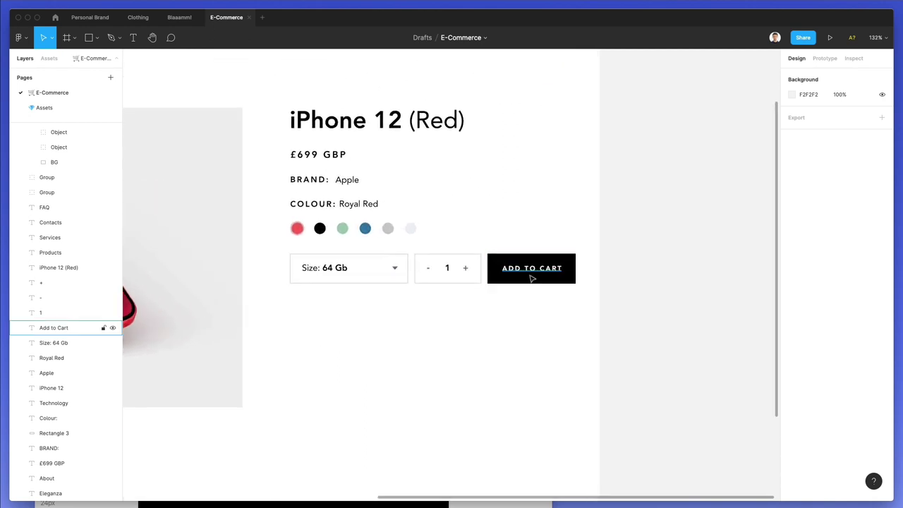
left_click(532, 279)
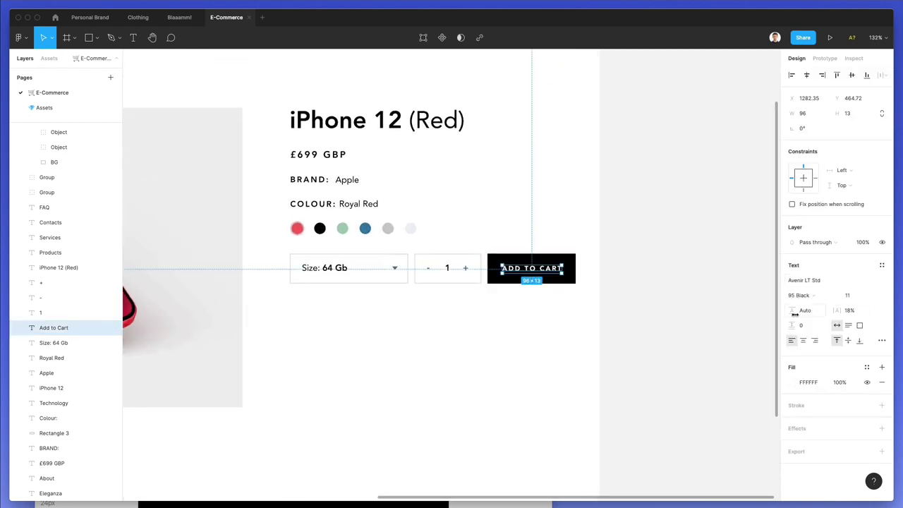
left_click(850, 311)
key("Down")
key("Down")
key("Down")
key("Down")
key("Down")
key("Down")
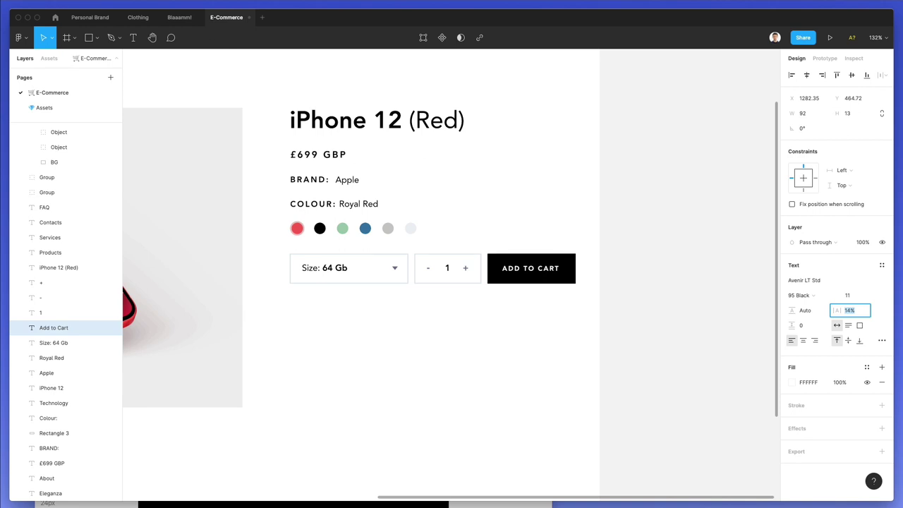
- Set the Add to Cart label's letter spacing to 12% and nudge the label right to centre it on the black box
key("Escape")
key("Right")
key("Right")
key("Right")
key("Right")
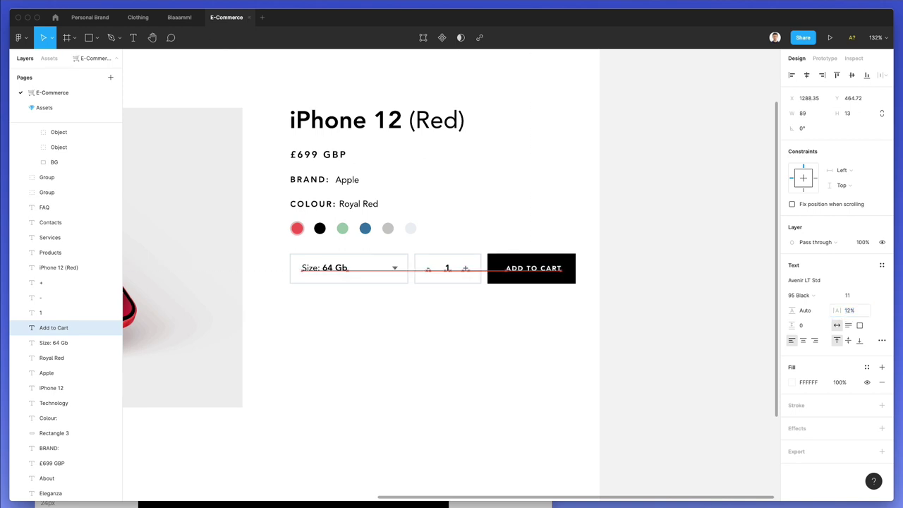
key("Left")
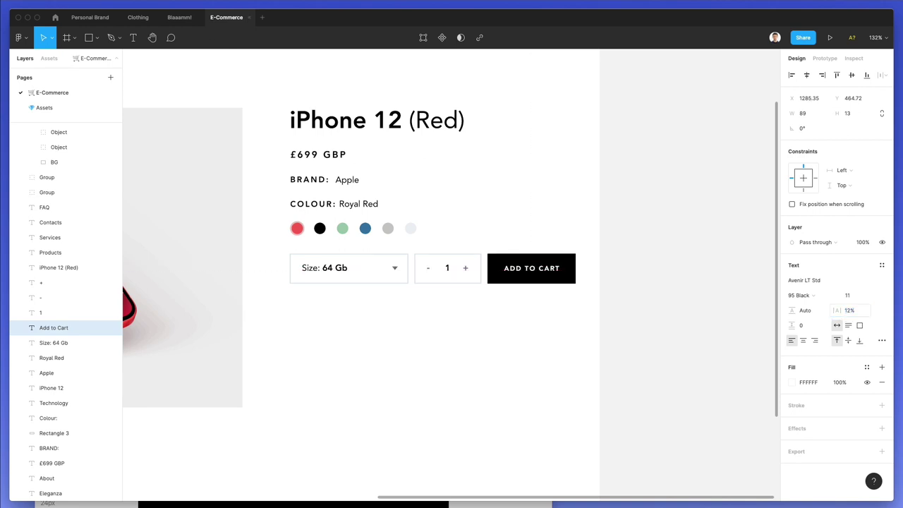
left_click(478, 322)
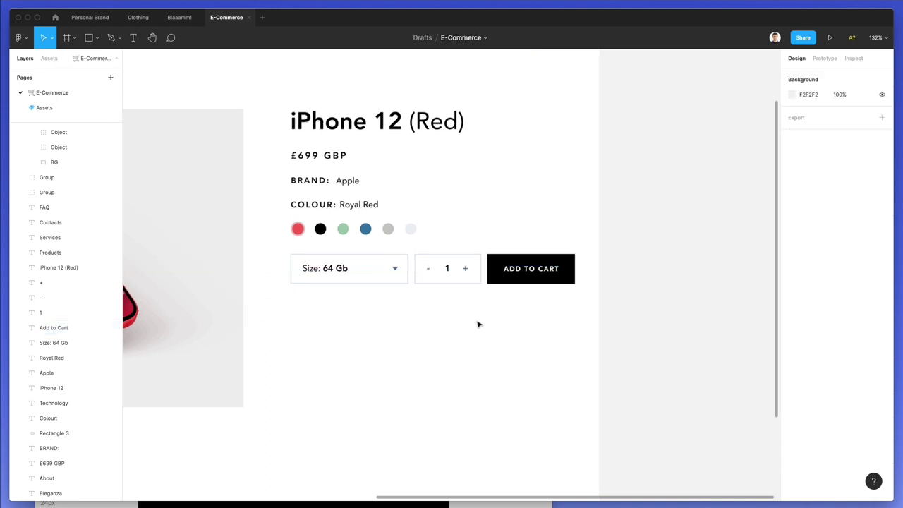
- Duplicate the Royal Red text below the size dropdown and change the copy's text to "Add to wishlist"
scroll(478, 323, "down", 5)
scroll(478, 325, "left", 2)
scroll(478, 324, "left", 2)
scroll(478, 324, "up", 3)
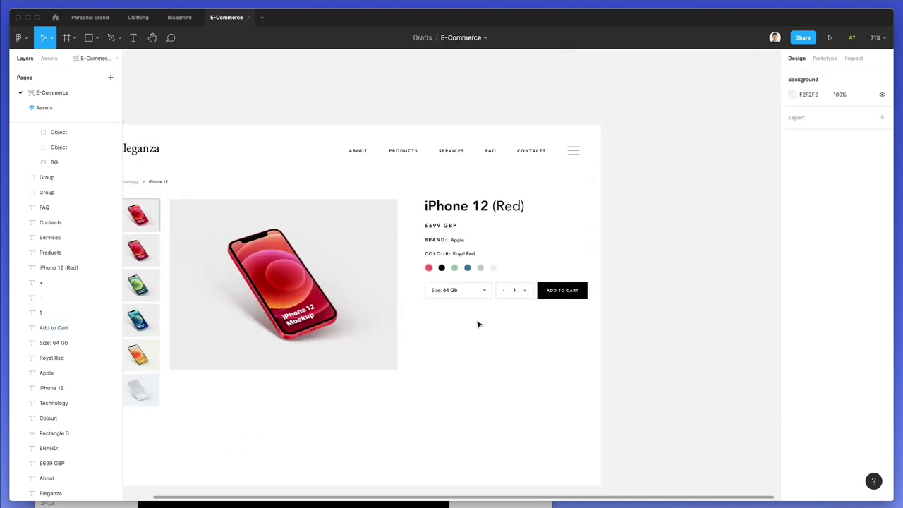
scroll(478, 325, "down", 1)
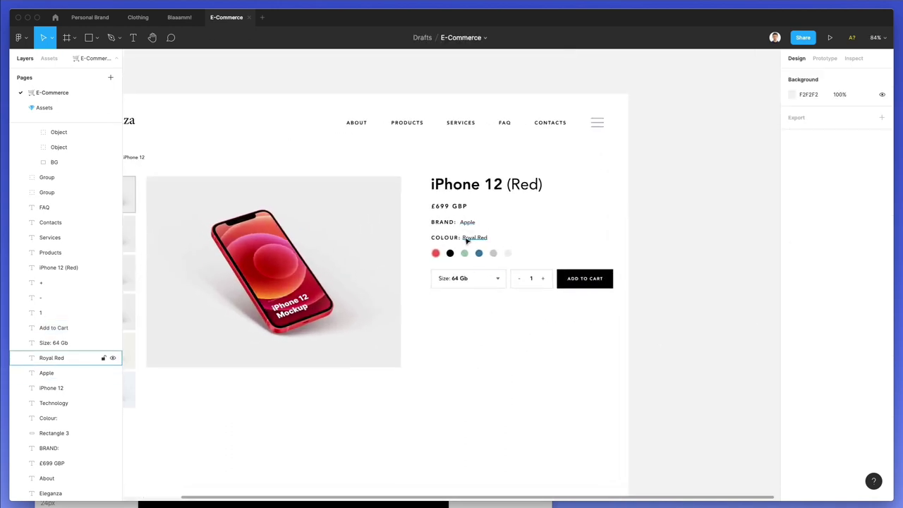
left_click_drag(474, 238, 438, 302)
double_click(438, 302)
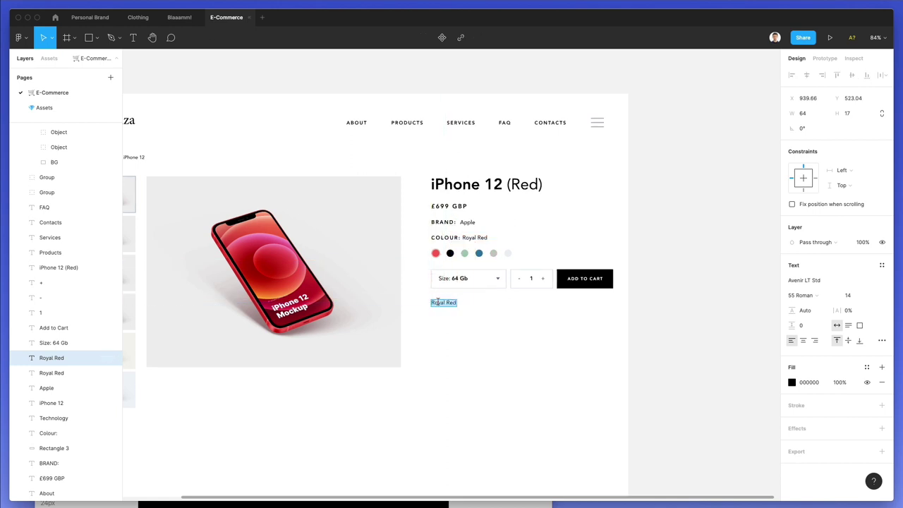
scroll(450, 299, "left", 1)
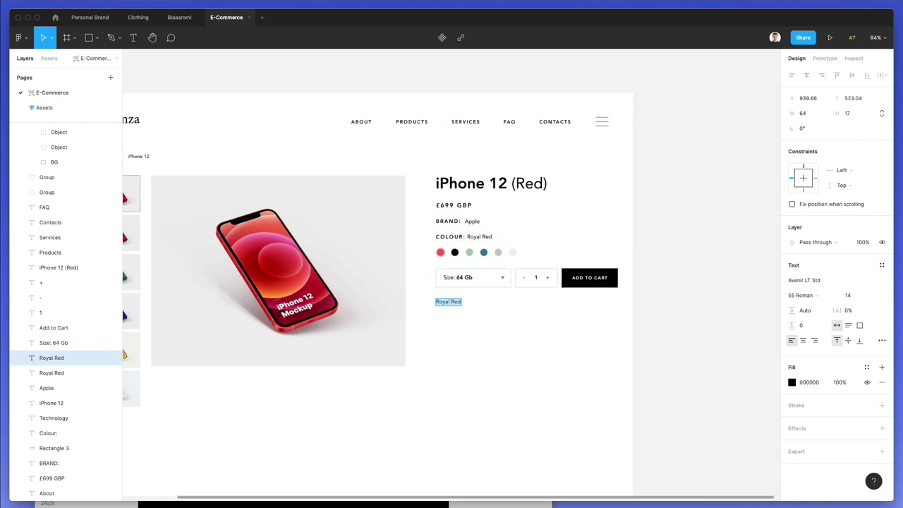
type("Add to wishlist")
key("Escape")
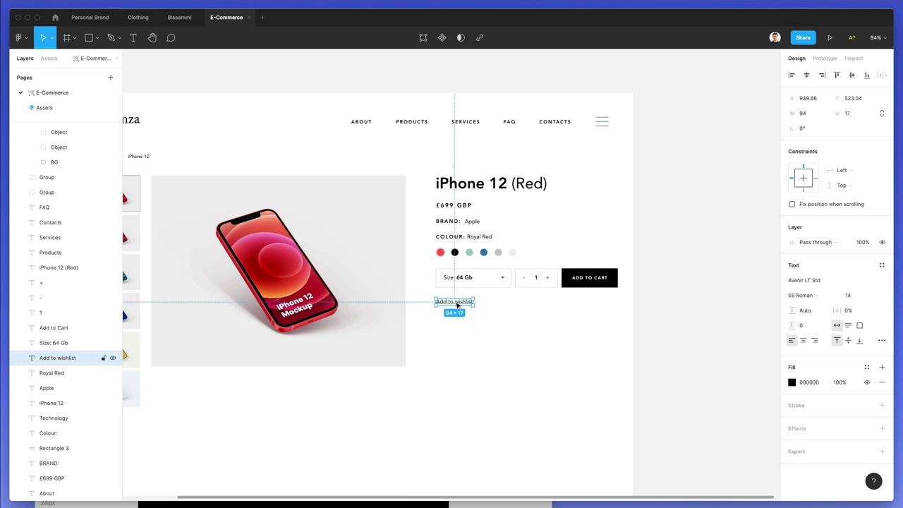
- Arrange two copies of the wishlist text: "Add to wishlist" under Add to Cart, and one reworded "> See techincal specifications" under the size dropdown
mouse_move(457, 305)
left_mouse_down()
mouse_move(605, 305)
mouse_move(446, 303)
mouse_move(461, 302)
left_mouse_up()
double_click(459, 301)
type("> See techincal specifications")
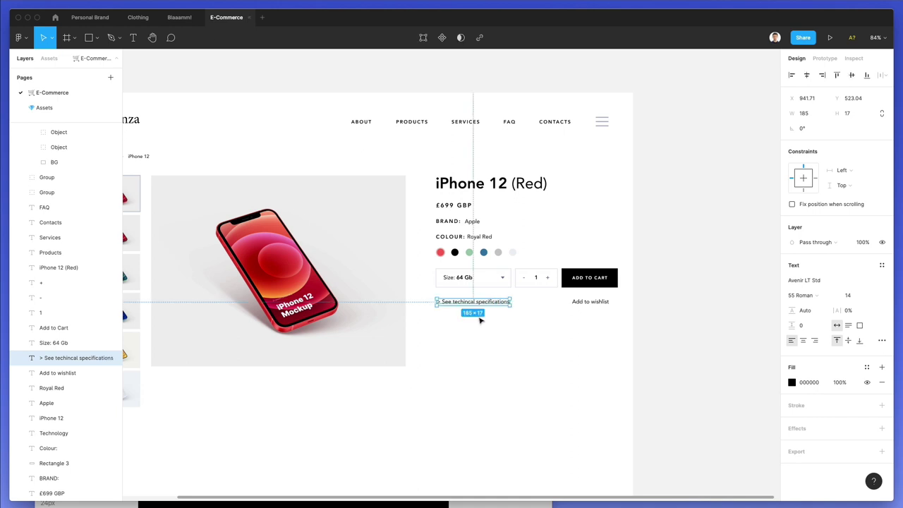
- Correct the misspelt word in the specifications link so it reads "> See technical specifications"
scroll(480, 319, "up", 5)
double_click(461, 295)
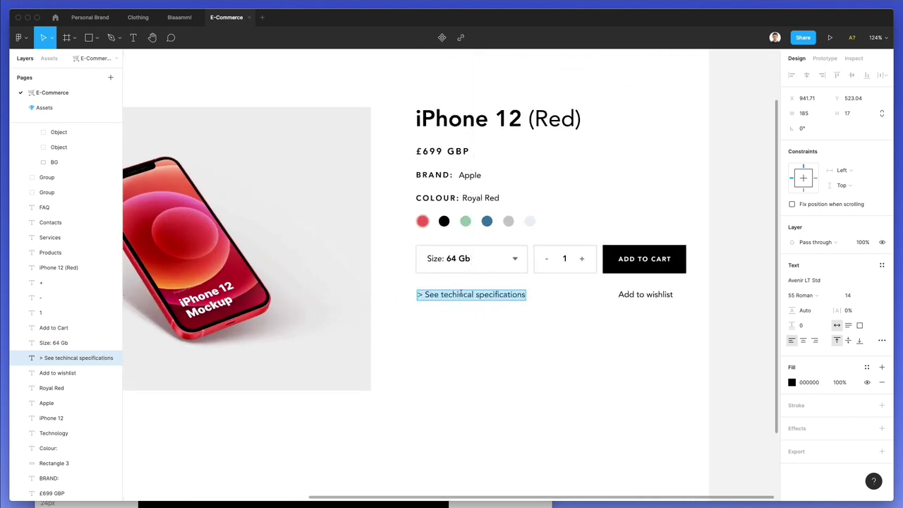
left_click(463, 295)
key("BackSpace")
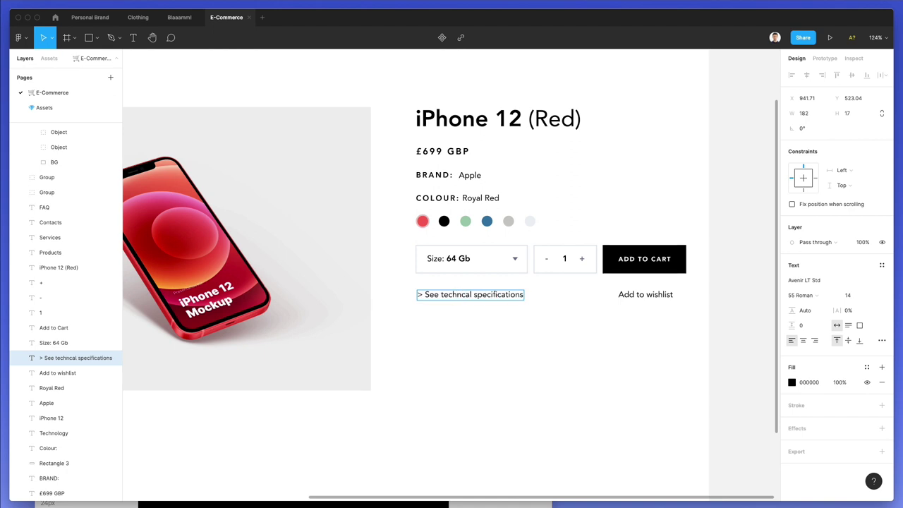
type("i")
left_click(506, 323)
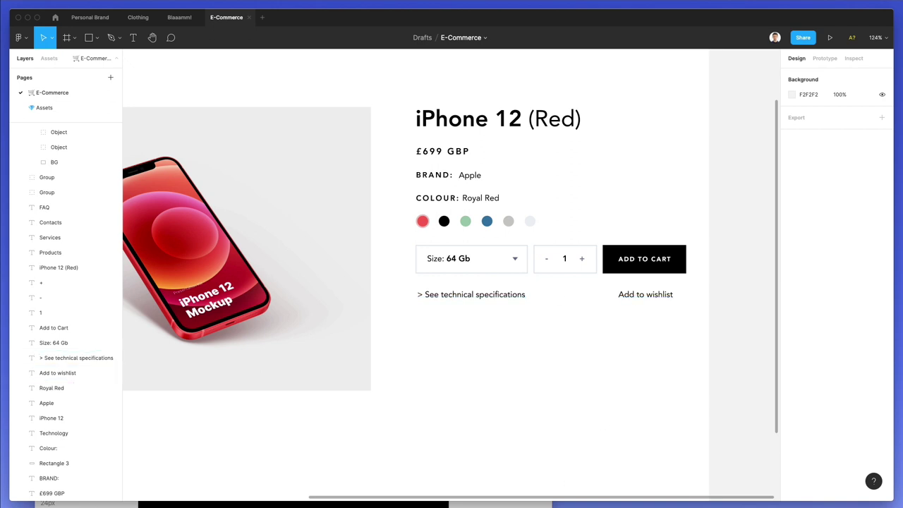
- Switch to the Nucleo icon app and search its icons for "heart"
left_click(352, 506)
double_click(84, 214)
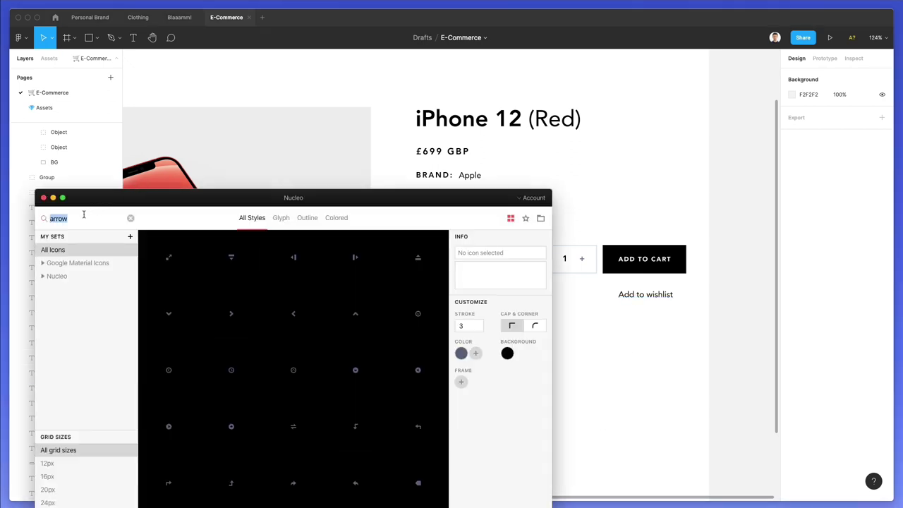
type("heart")
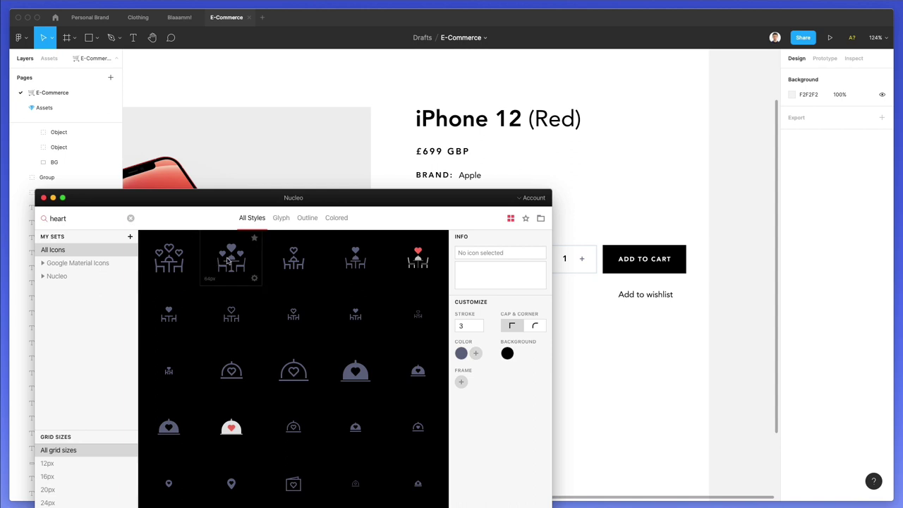
- Find a small solid heart icon and place it in the Figma page just before the Add to wishlist text, aligned vertically with it
scroll(341, 356, "down", 2)
scroll(341, 357, "down", 5)
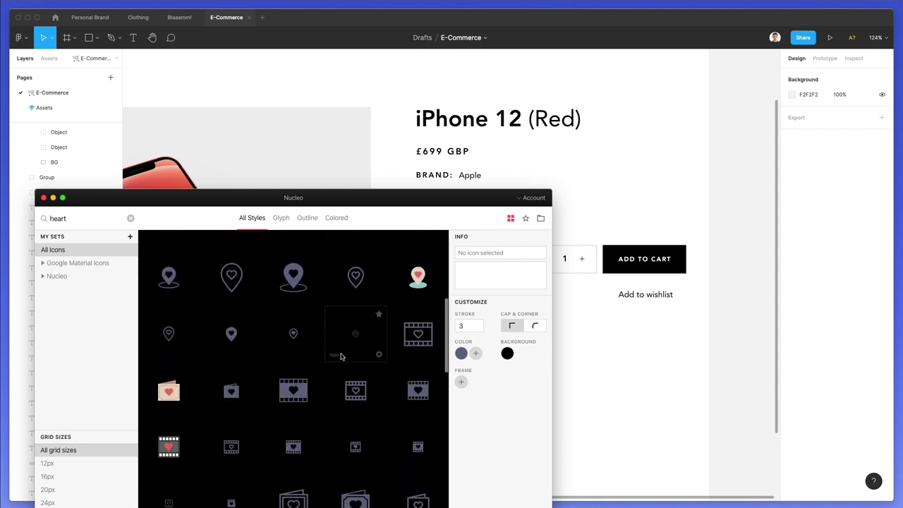
scroll(341, 356, "down", 8)
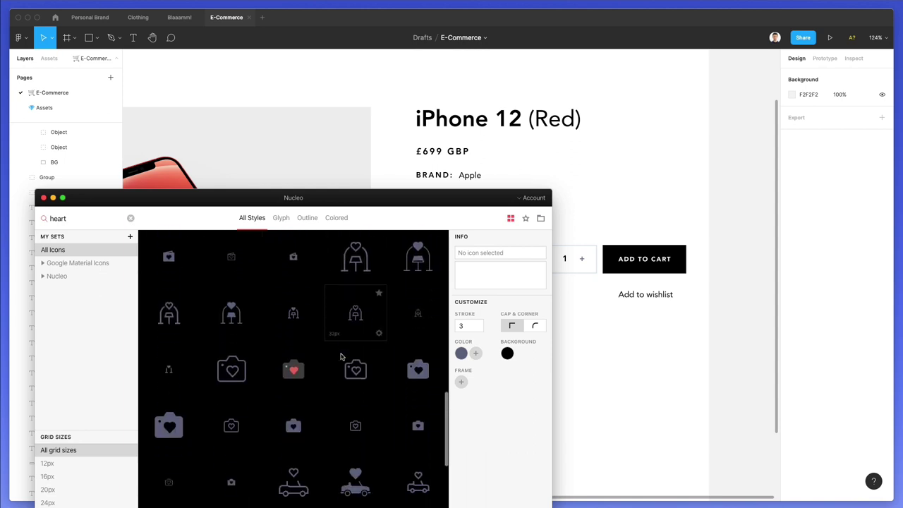
scroll(366, 351, "down", 10)
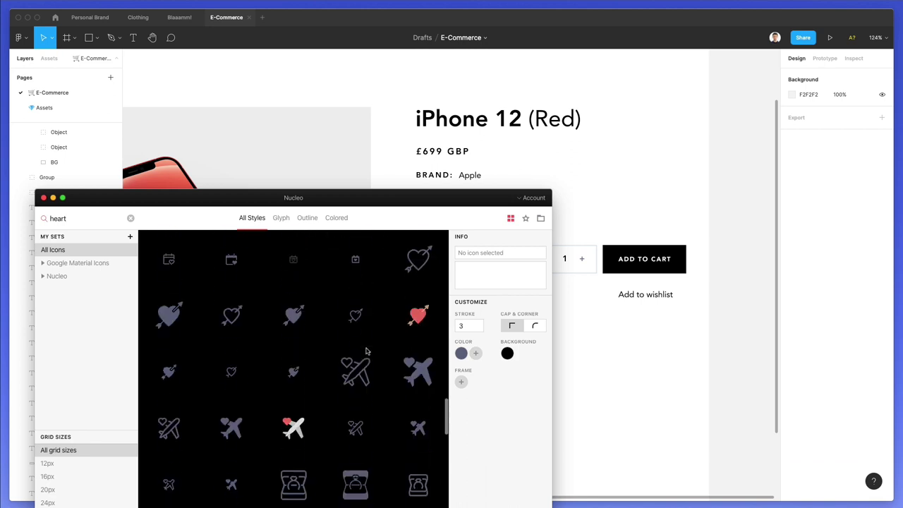
scroll(366, 351, "down", 6)
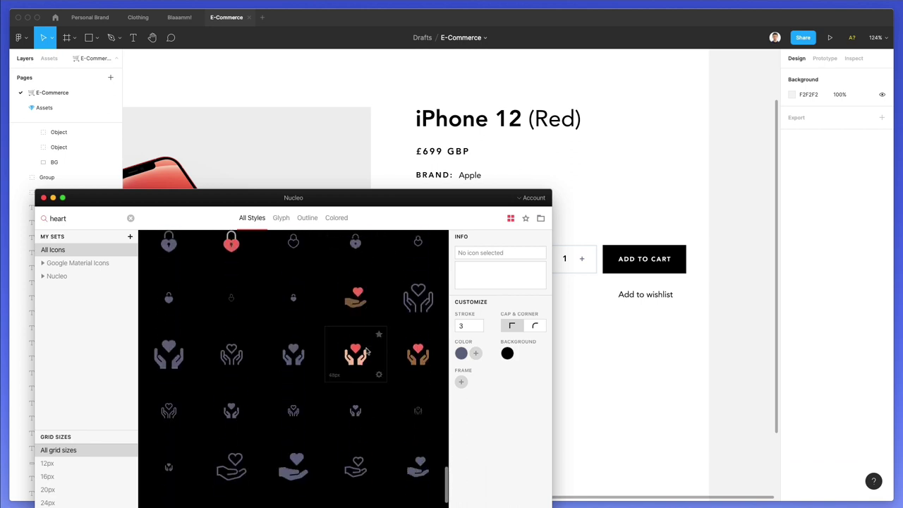
scroll(366, 351, "up", 5)
scroll(366, 351, "down", 10)
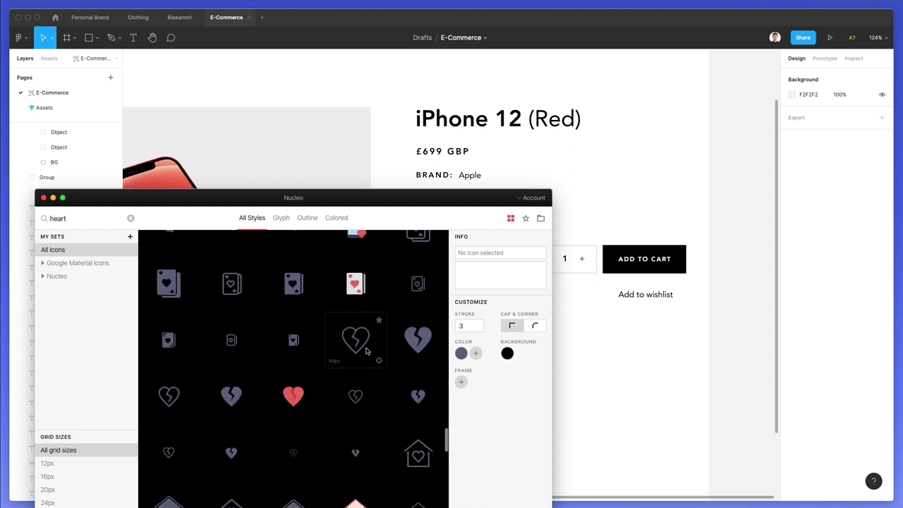
scroll(366, 351, "down", 5)
scroll(366, 351, "down", 2)
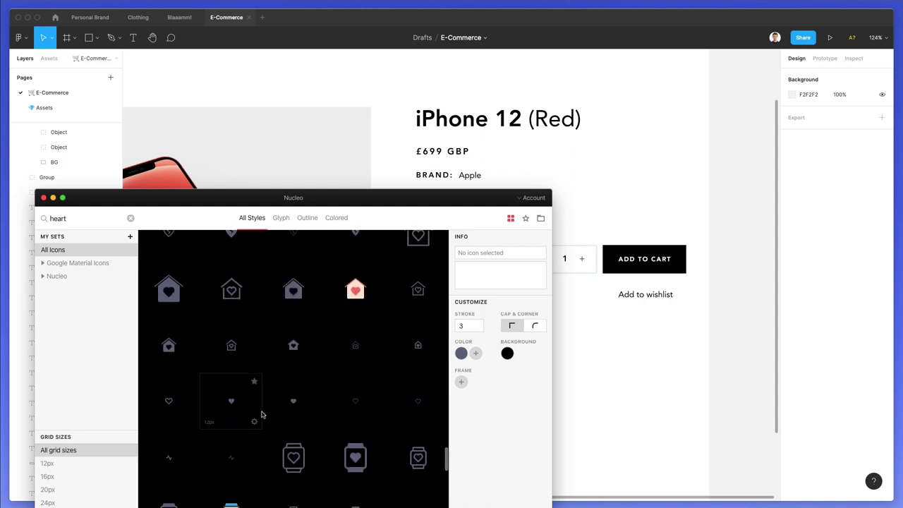
left_click_drag(295, 404, 609, 295)
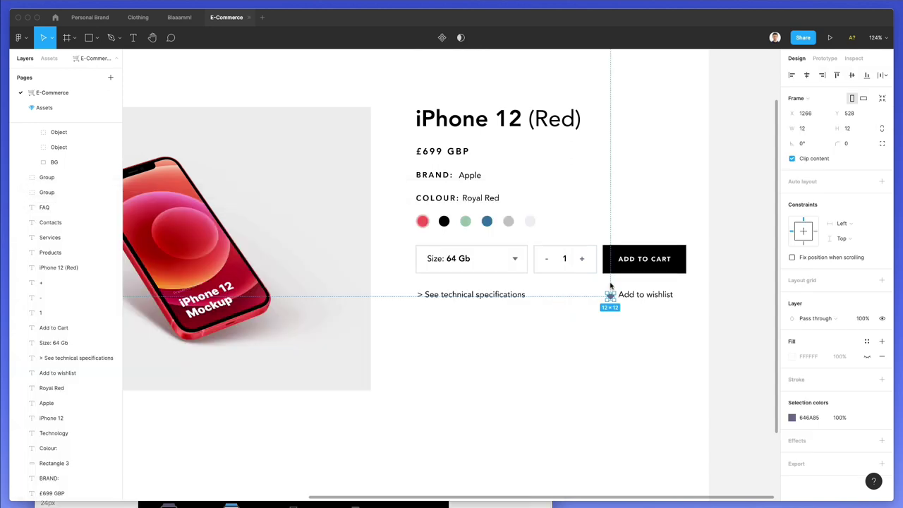
scroll(612, 290, "up", 5)
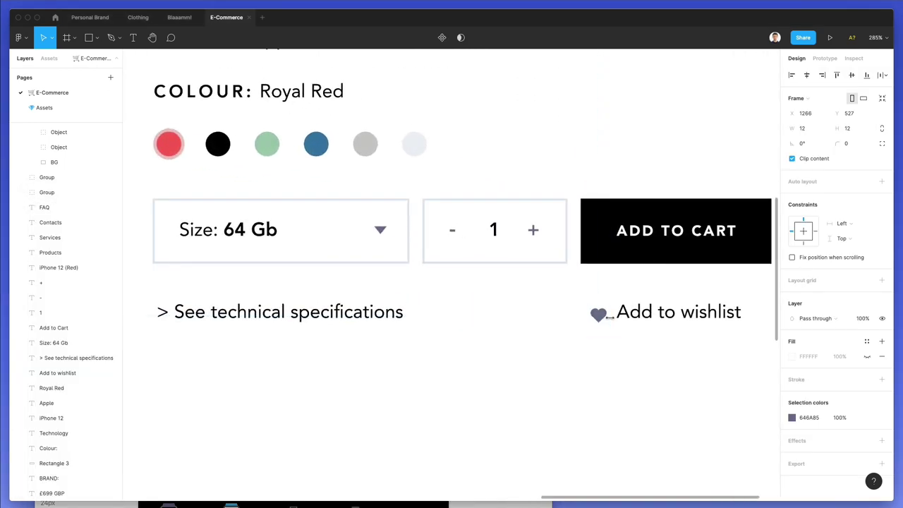
double_click(605, 315)
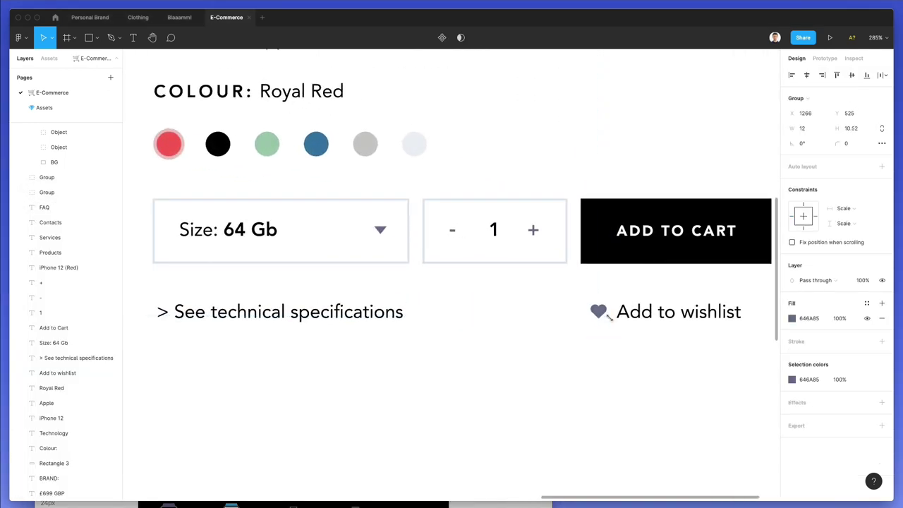
- Recolour the heart icon with the light grey-blue DCE3EC sampled from the size dropdown's border
scroll(399, 208, "up", 1)
scroll(403, 210, "up", 1)
key("i")
left_click(398, 201)
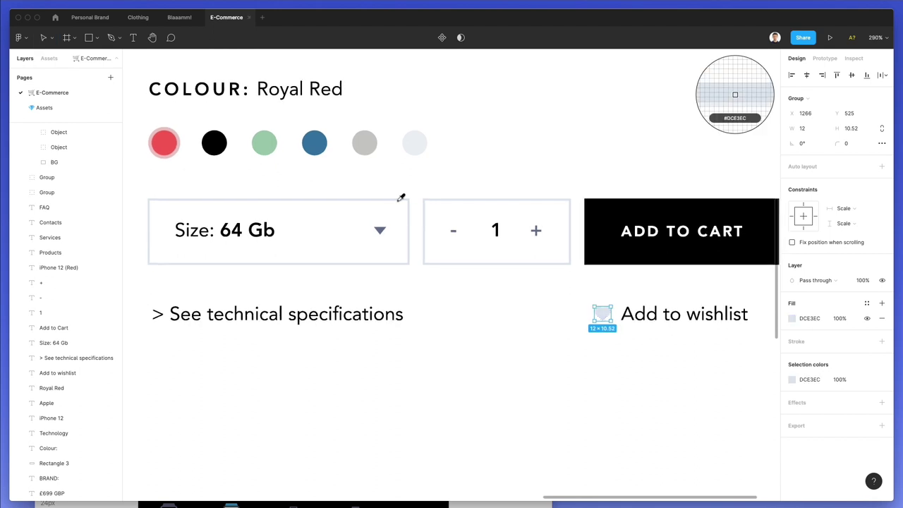
left_click(400, 198)
key("Escape")
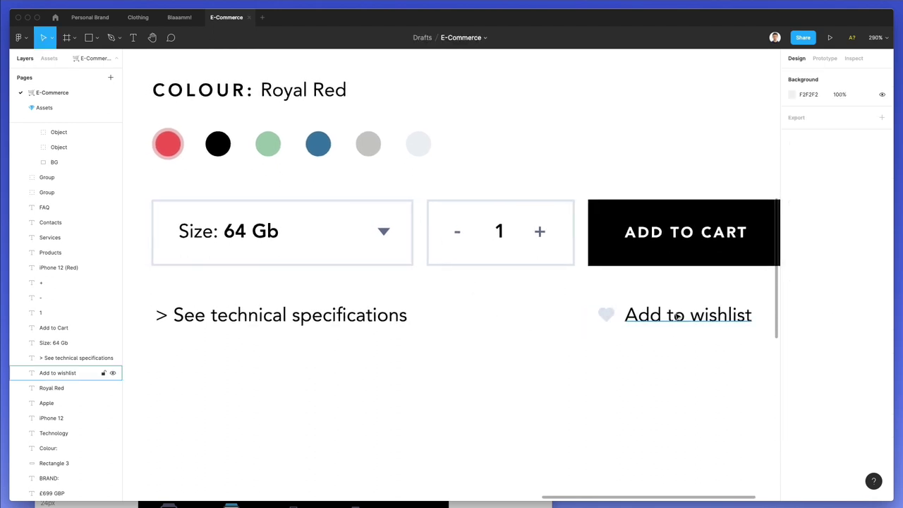
- Recolour the Add to wishlist text with the slate colour 646A85 sampled from the size dropdown's arrow
left_click(678, 317)
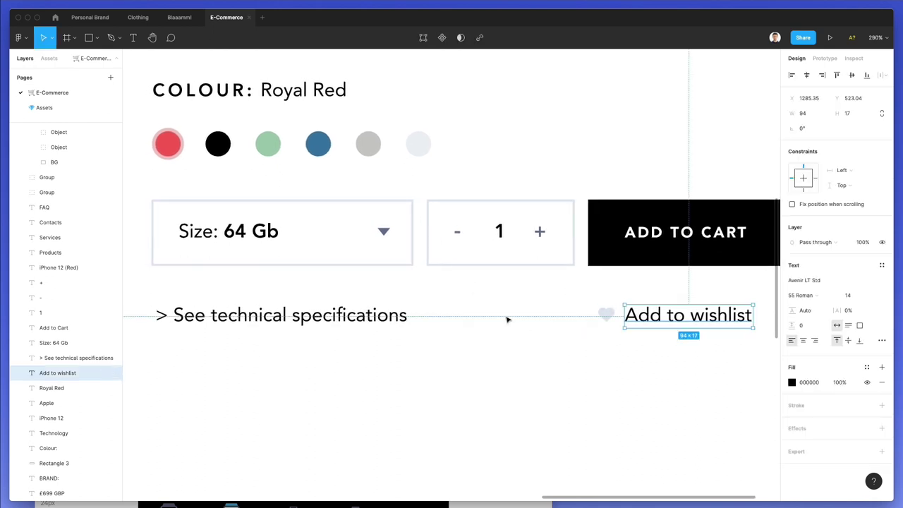
key("i")
left_click(384, 231)
left_click(570, 322)
left_click_drag(573, 292, 707, 340)
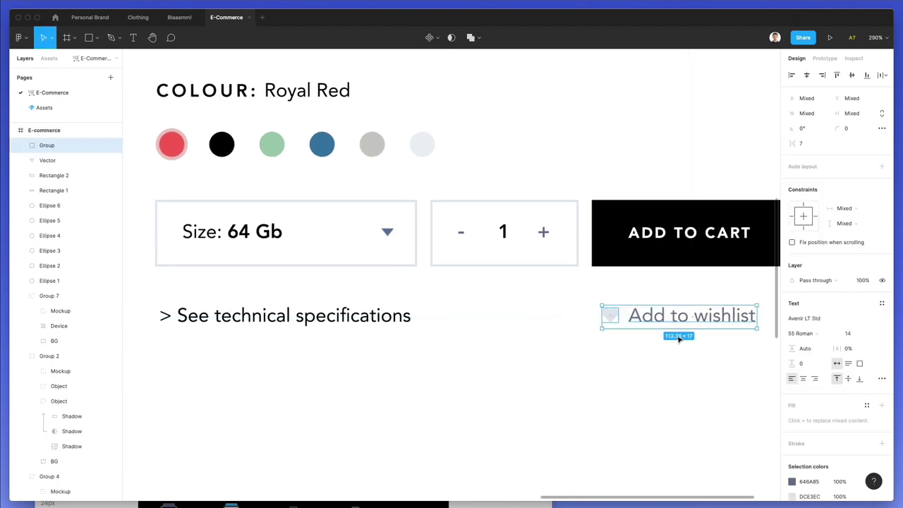
scroll(674, 347, "left", 1)
left_click(661, 362)
- Recolour the heart icon with 646A85 sampled from the Add to wishlist text
left_click(615, 316)
key("i")
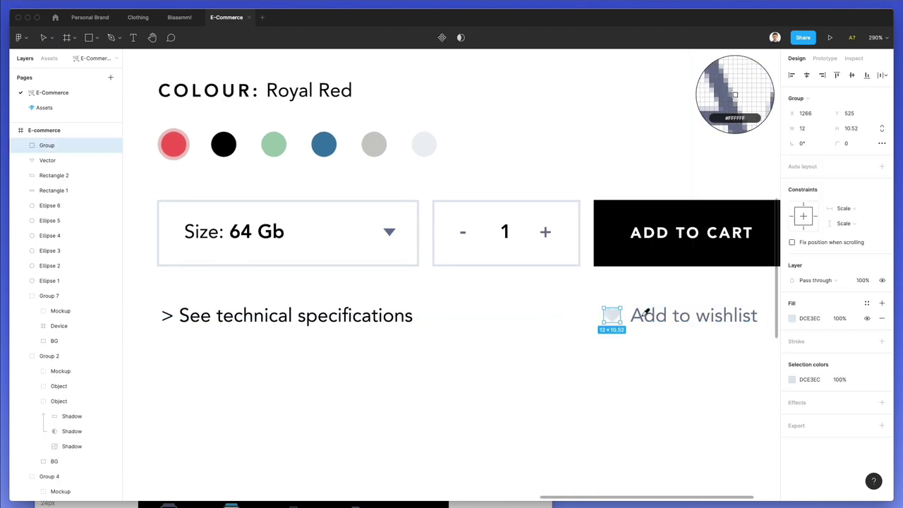
left_click(647, 311)
key("Escape")
- Group the heart icon with the Add to wishlist text and centre the group beneath the Add to Cart button
scroll(663, 367, "up", 1)
left_click_drag(572, 292, 703, 350)
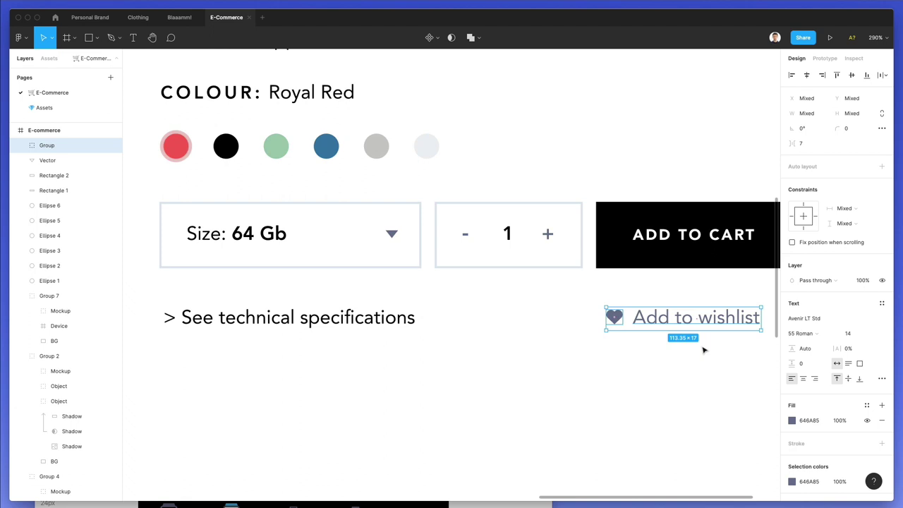
key("ctrl+g")
scroll(704, 350, "right", 3)
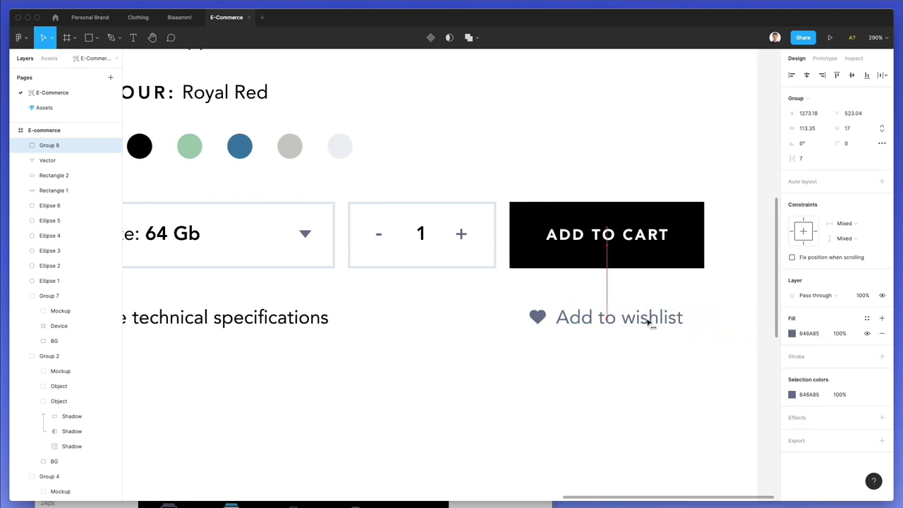
left_click_drag(649, 321, 651, 319)
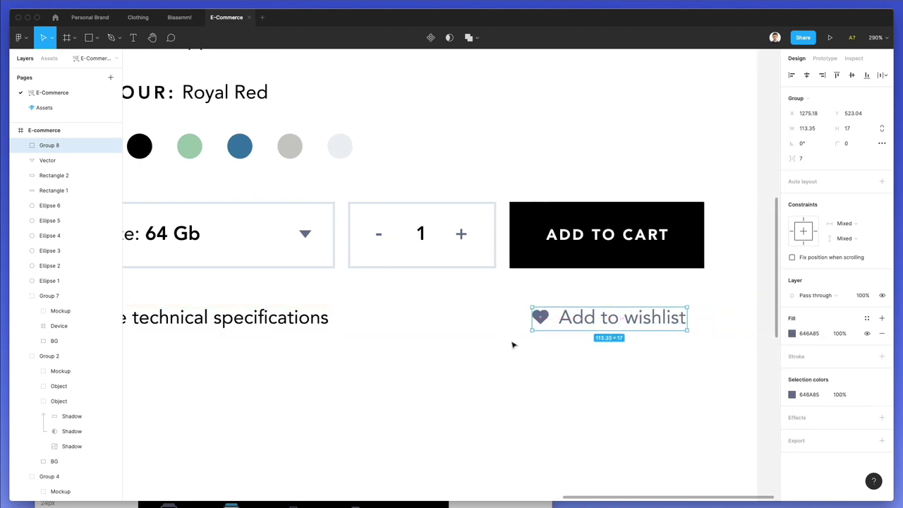
scroll(513, 345, "down", 5)
left_click_drag(528, 334, 527, 336)
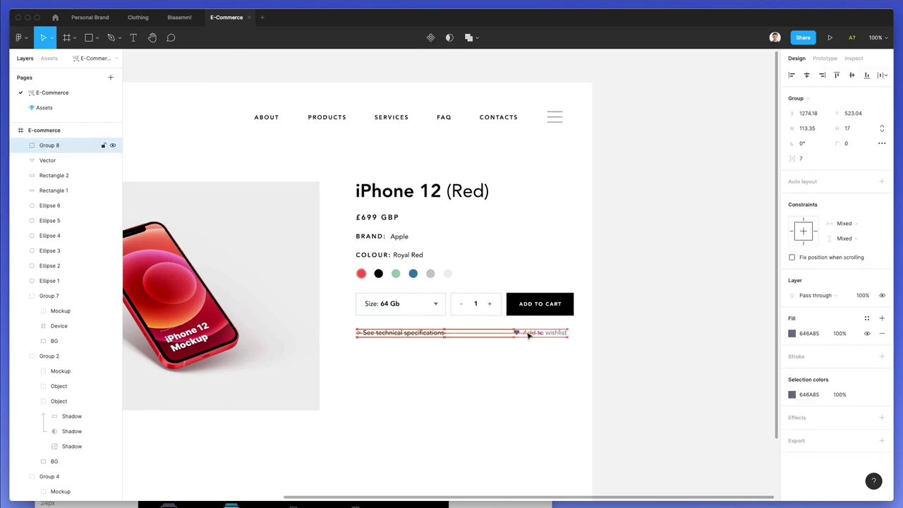
- Set the font weight of the Add to wishlist text inside the group to 65 Medium
double_click(536, 333)
left_click(822, 283)
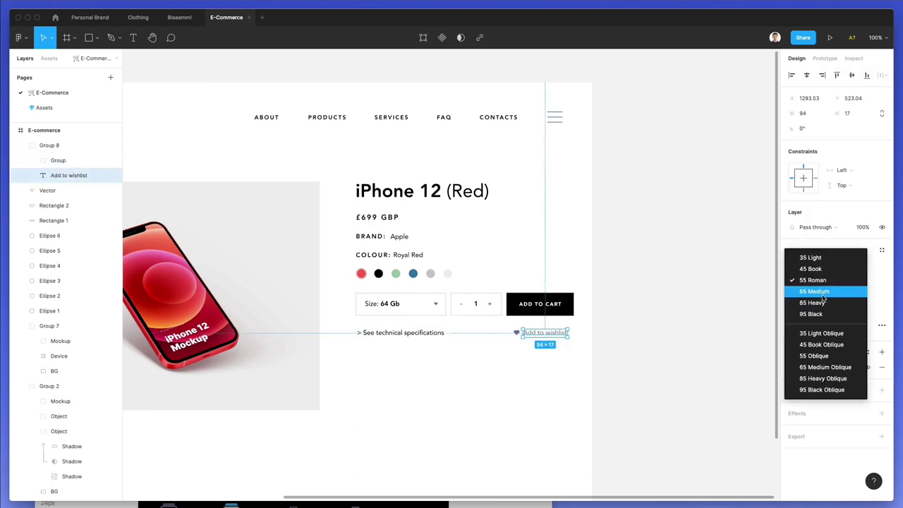
left_click(825, 297)
left_click(520, 375)
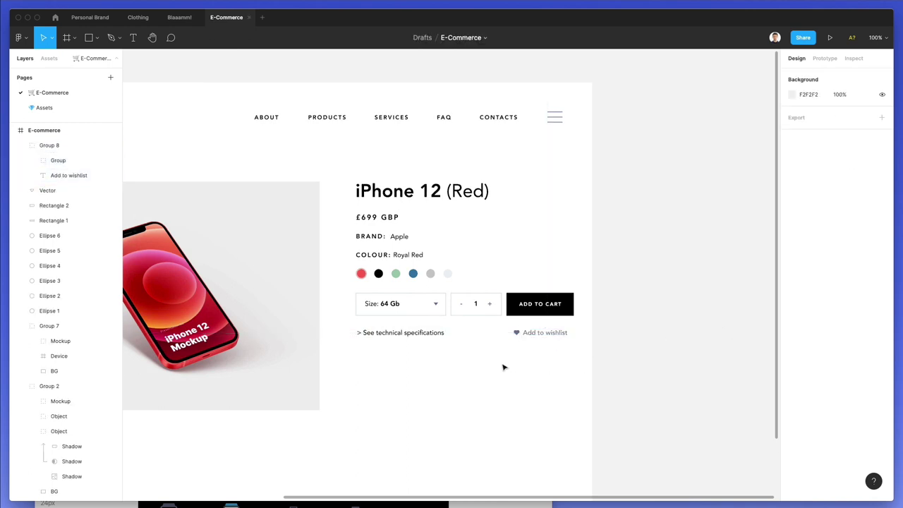
scroll(504, 367, "left", 3)
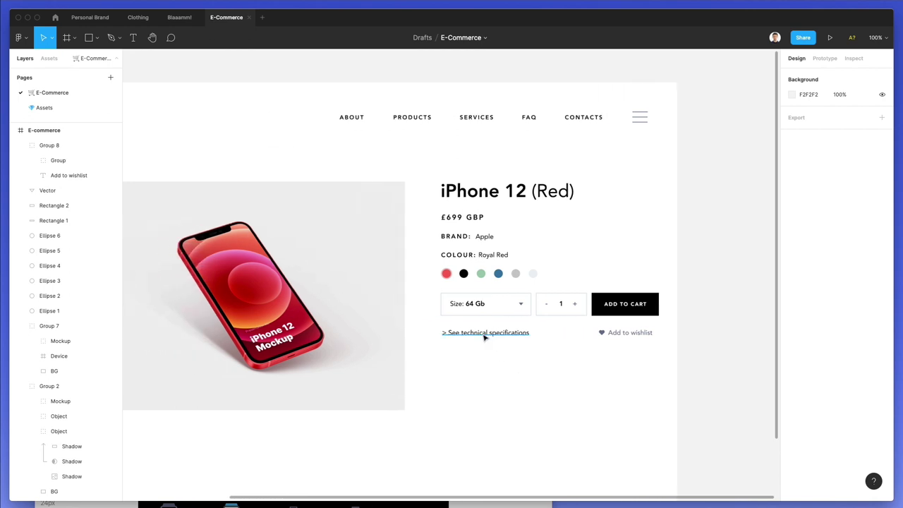
- Set the > character at the start of the See technical specifications text to the 85 Heavy weight
left_click(485, 334)
left_click(532, 381)
scroll(532, 381, "down", 2)
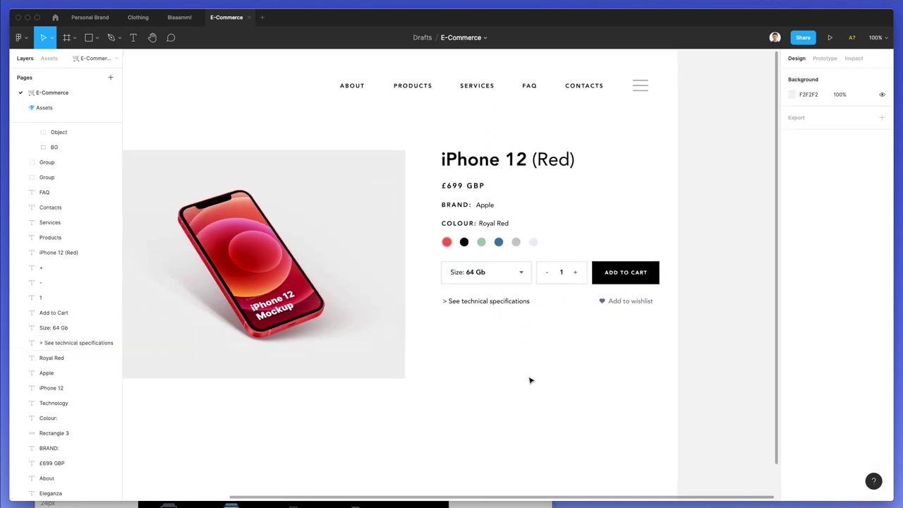
double_click(465, 303)
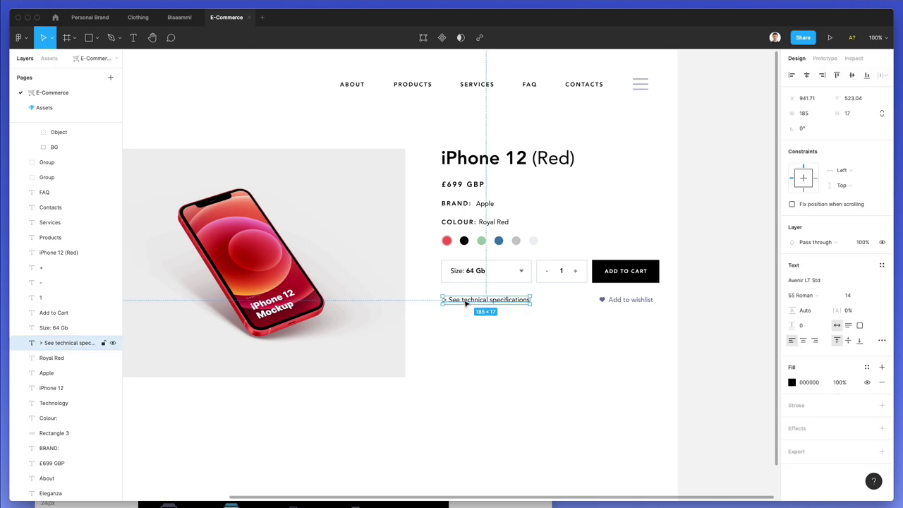
left_click(444, 300)
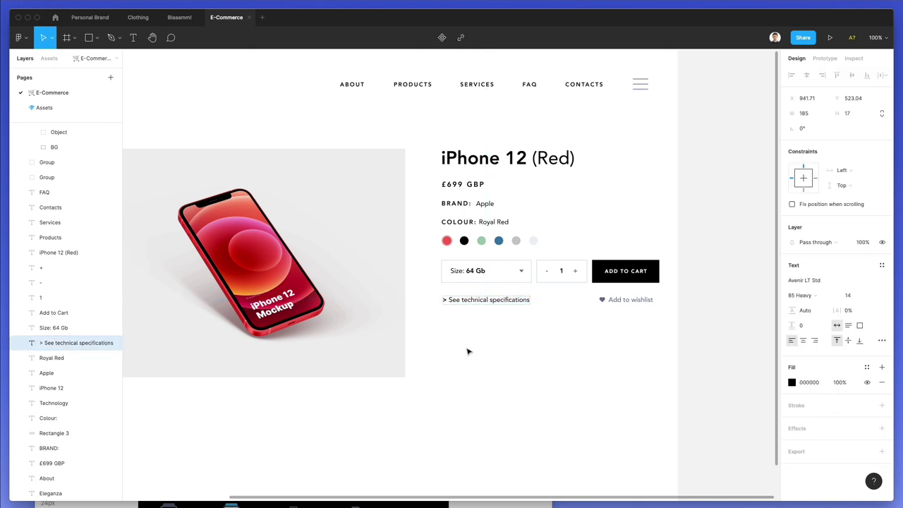
key("Escape")
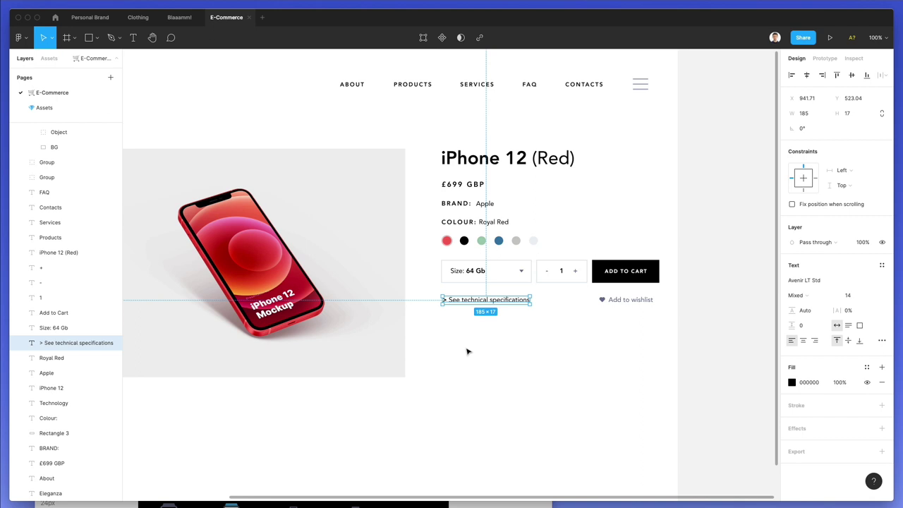
left_click(467, 352)
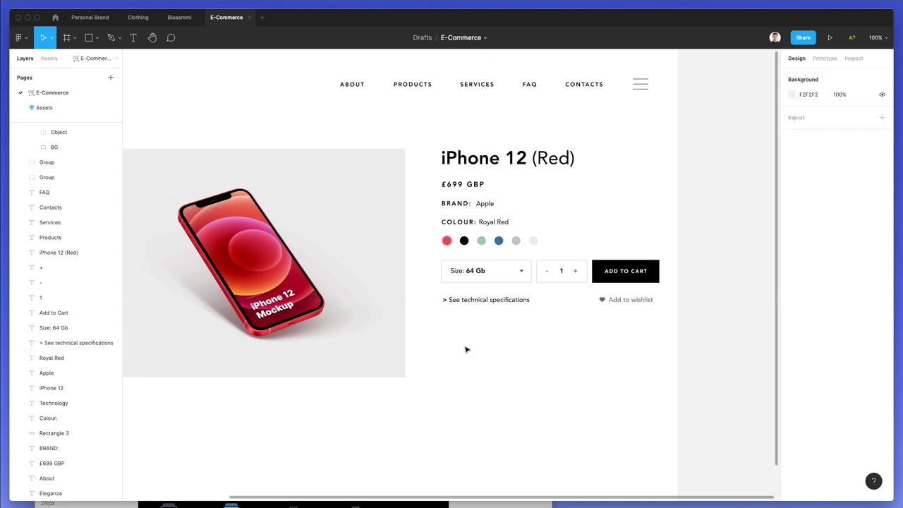
- Delete the leading > and its space from the See technical specifications text
double_click(456, 300)
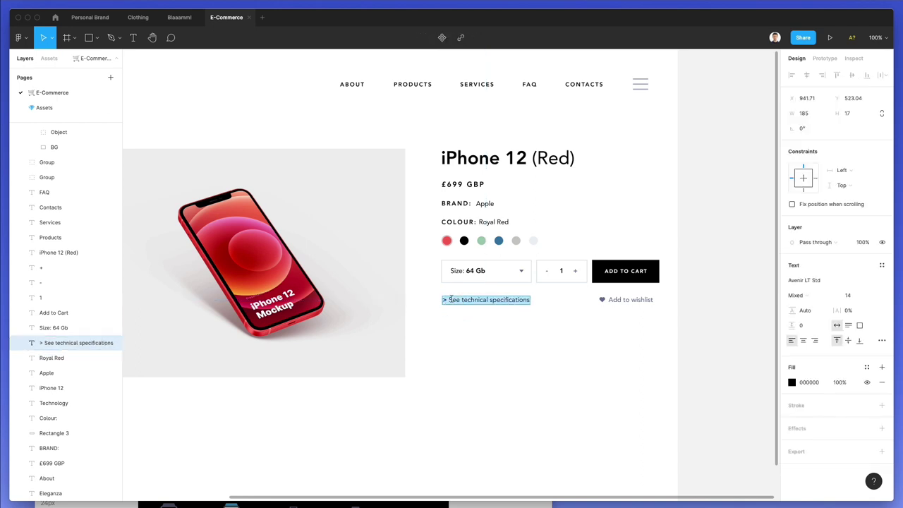
left_click(434, 300)
key("Delete")
key("Delete")
key("Escape")
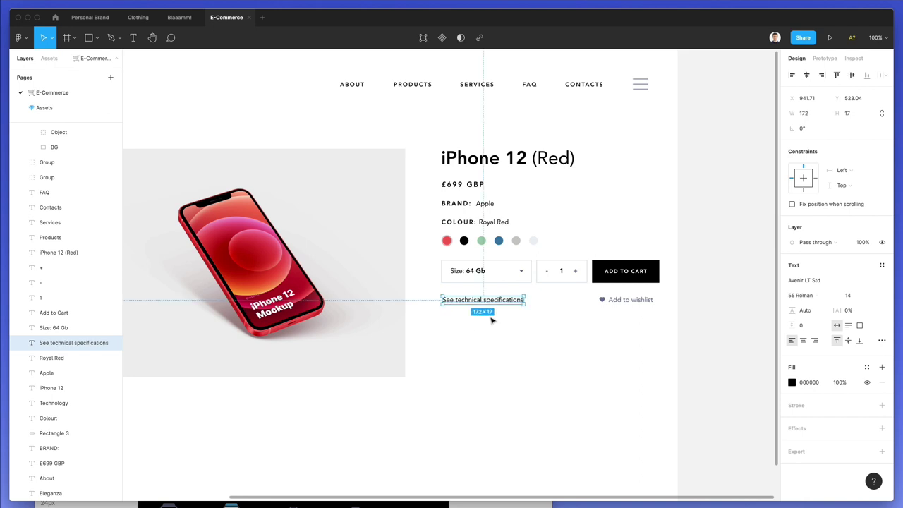
- Insert a pointing-hand emoji before See technical specifications and place a duplicate of the line just beneath it
double_click(466, 300)
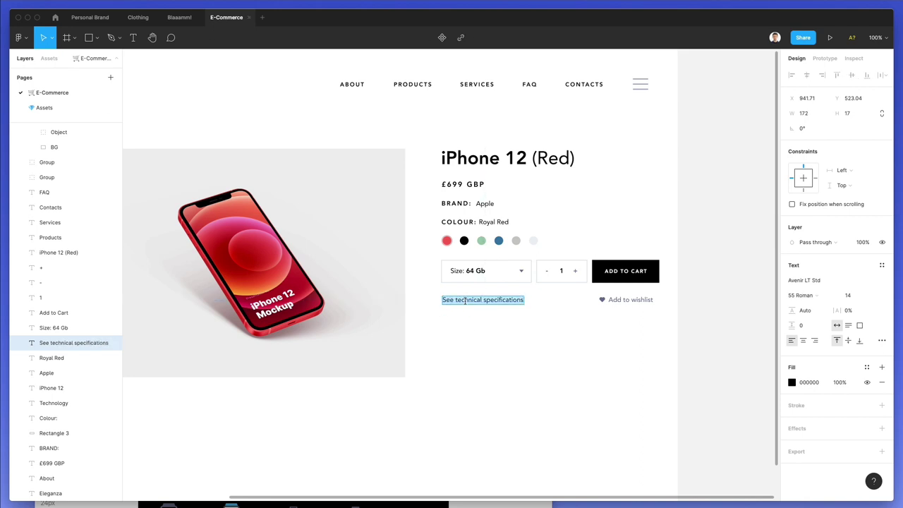
key("Left")
key("Left")
type("👉")
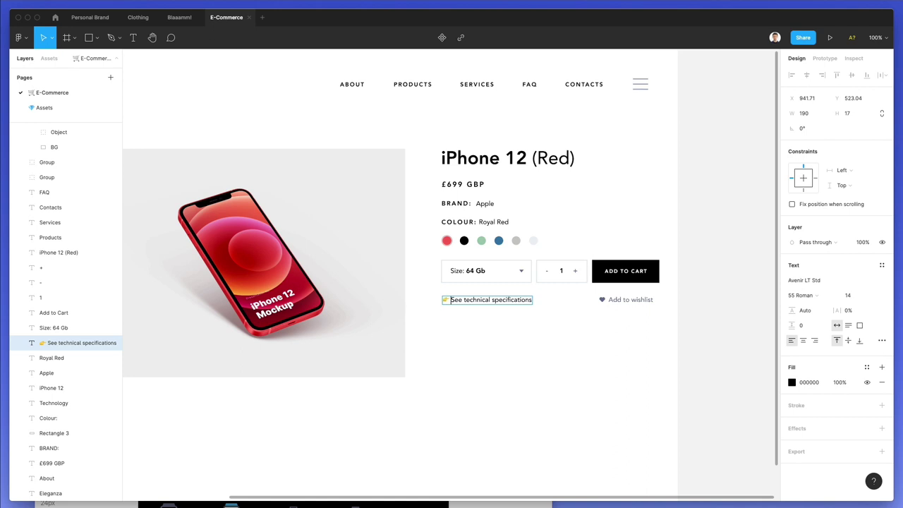
key("Escape")
left_click(480, 329)
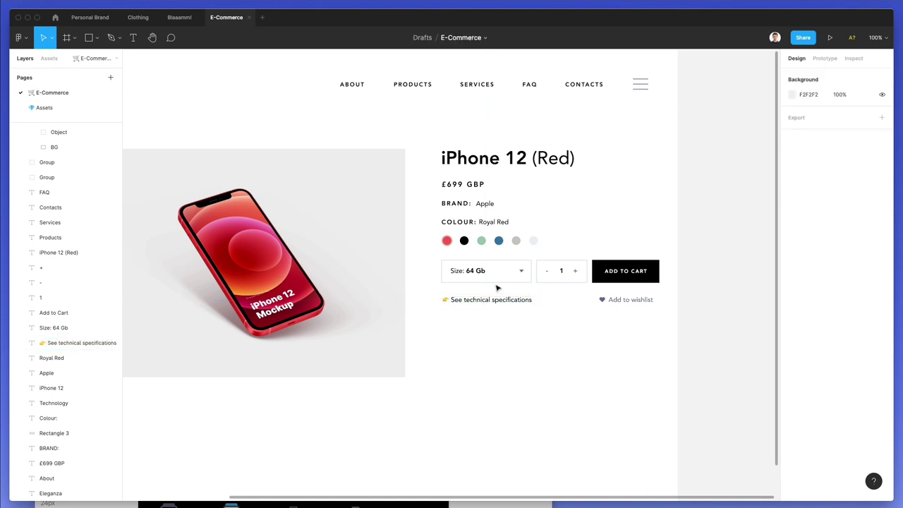
left_click_drag(489, 301, 490, 329)
left_click(559, 387)
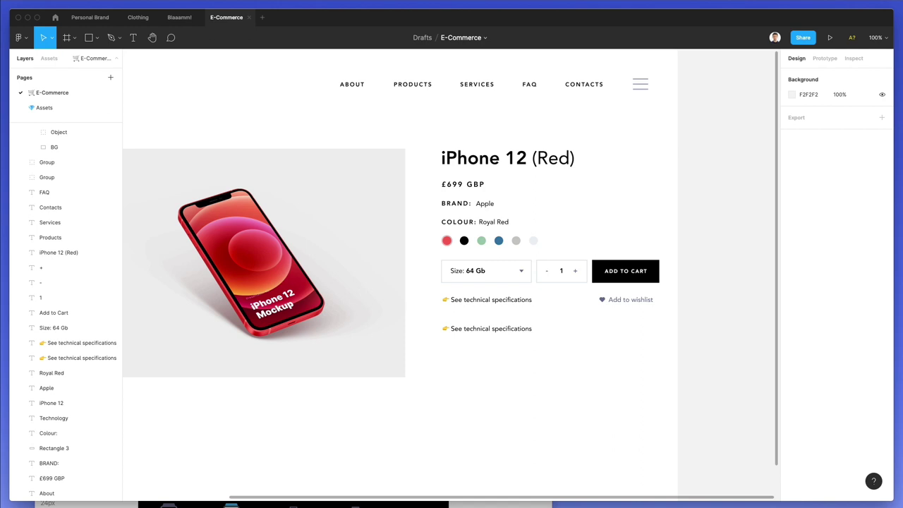
- Open a new Chrome window and go to apple.com
right_click(14, 505)
left_click(32, 459)
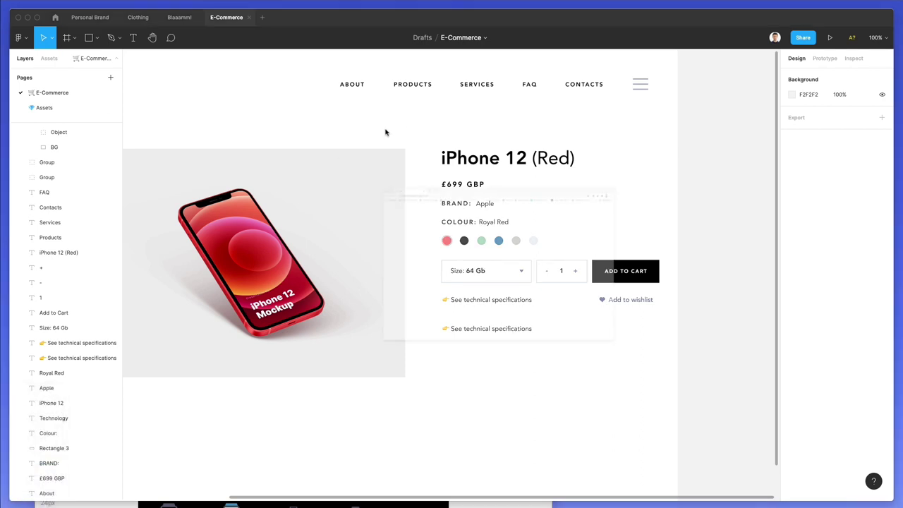
left_click(359, 28)
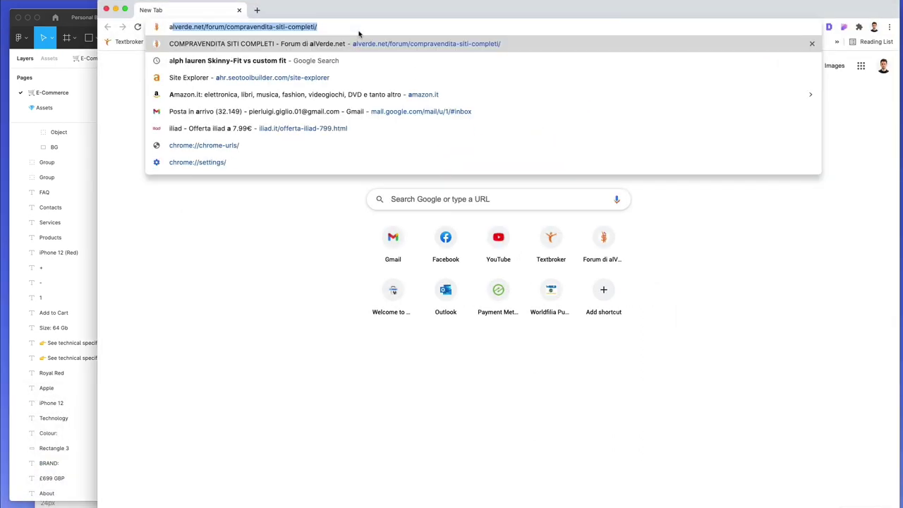
type("apple.com")
key("Return")
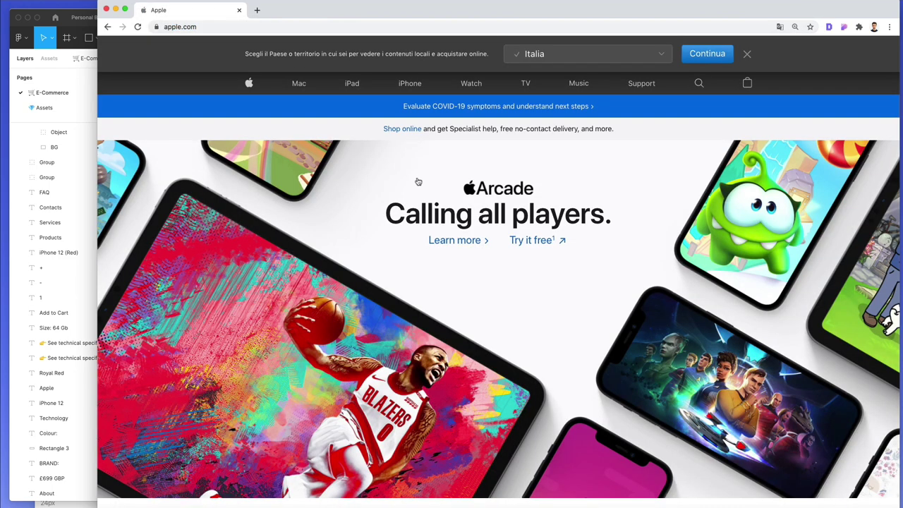
- Go through the iPhone section to the iPhone 12 page and open its Tech Specs
left_click(400, 86)
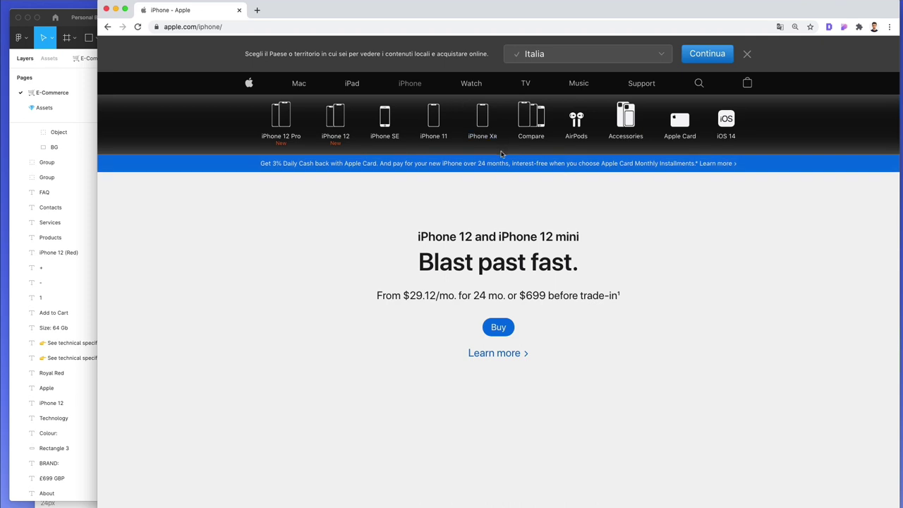
scroll(502, 154, "down", 4)
scroll(502, 151, "down", 5)
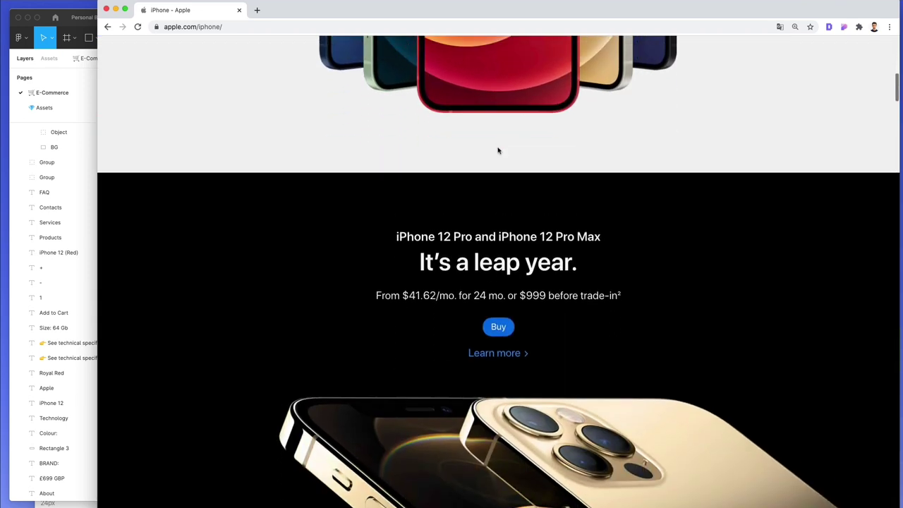
scroll(498, 147, "up", 4)
scroll(498, 150, "up", 3)
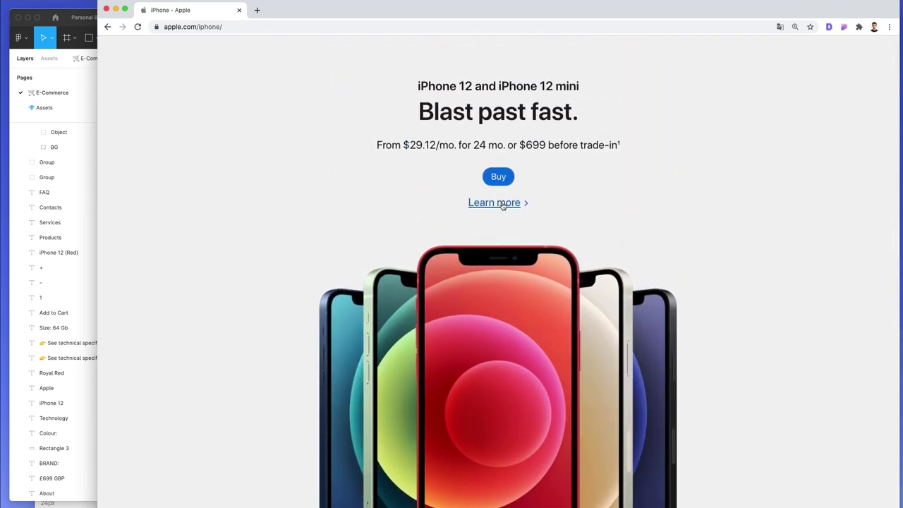
left_click(502, 204)
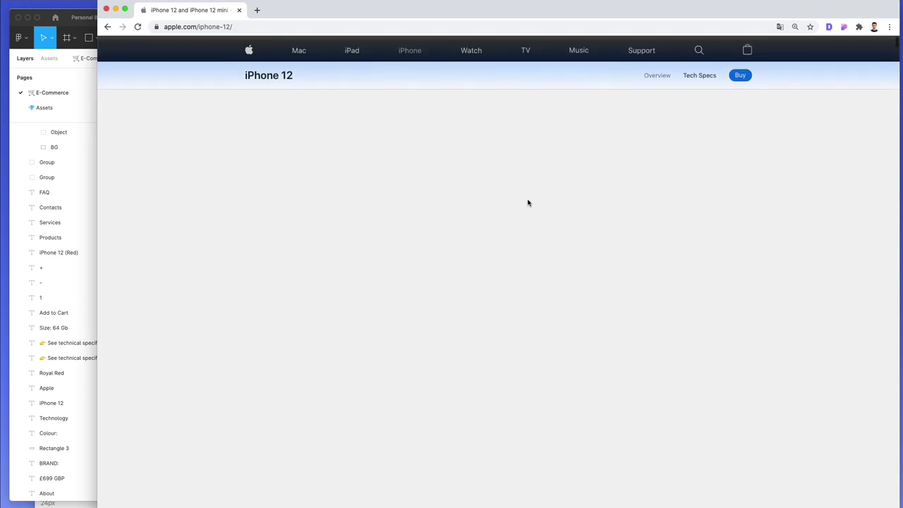
scroll(536, 204, "down", 6)
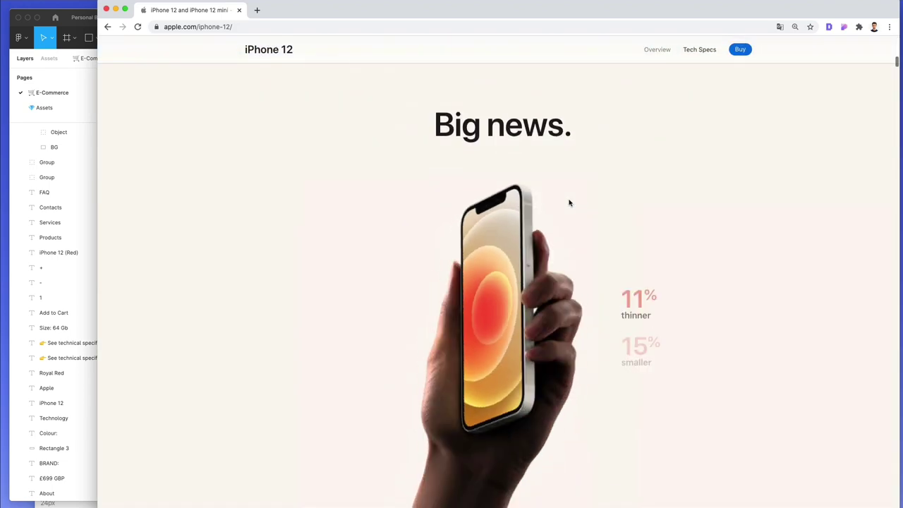
scroll(569, 203, "down", 15)
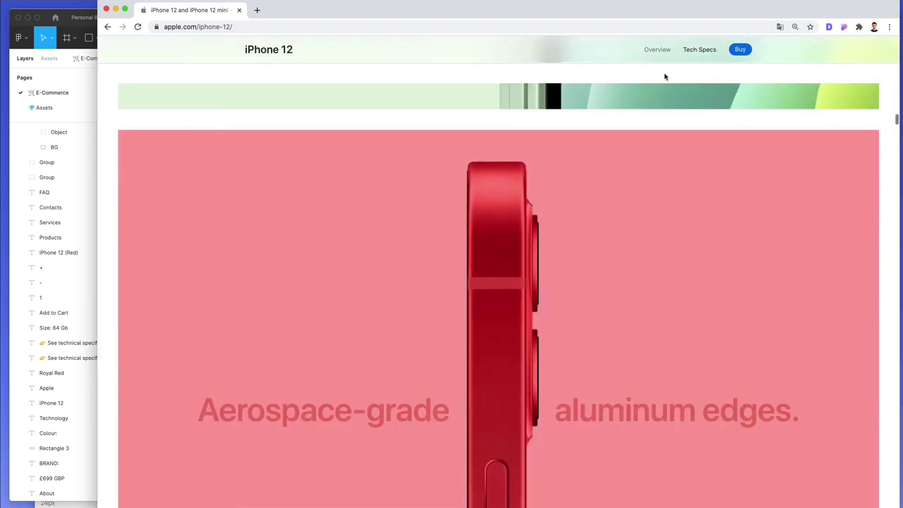
left_click(708, 51)
scroll(522, 286, "down", 8)
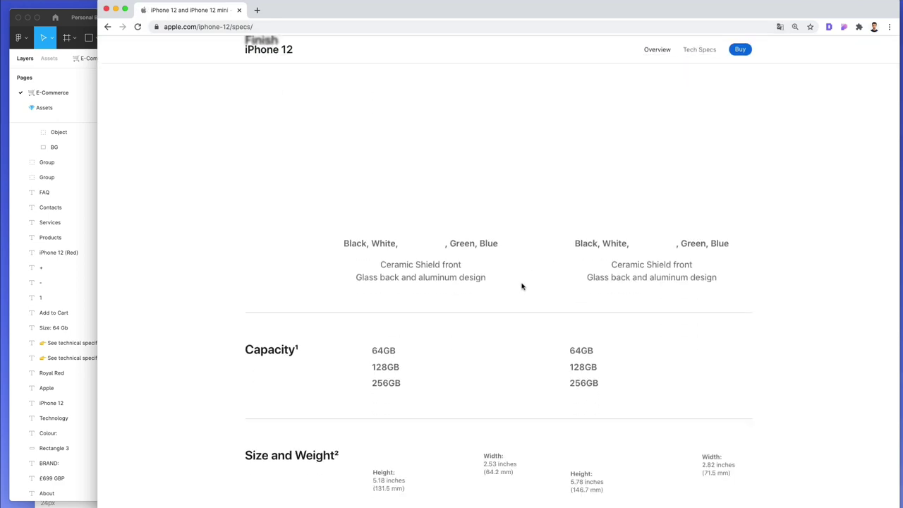
- Copy the 5.4-inch model's Super Retina XDR display description and paste it over the duplicated specifications line in Figma
scroll(522, 286, "down", 5)
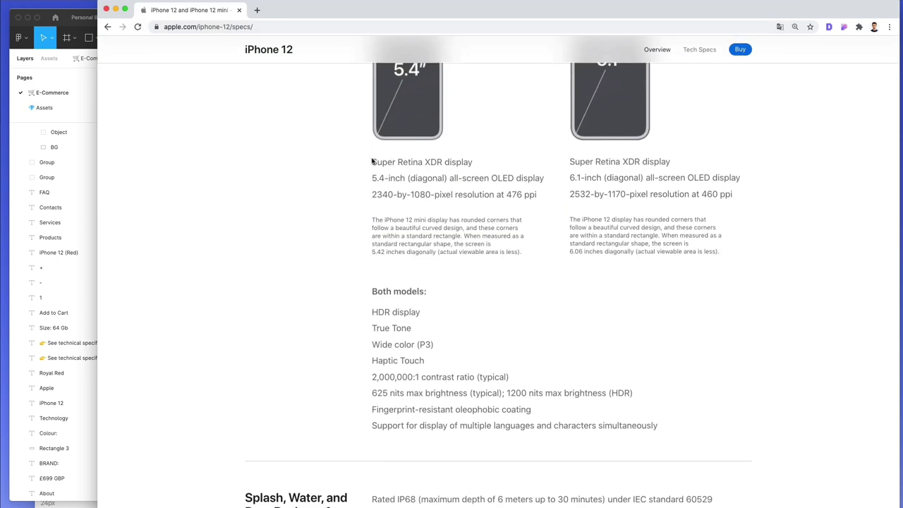
left_click_drag(375, 160, 528, 254)
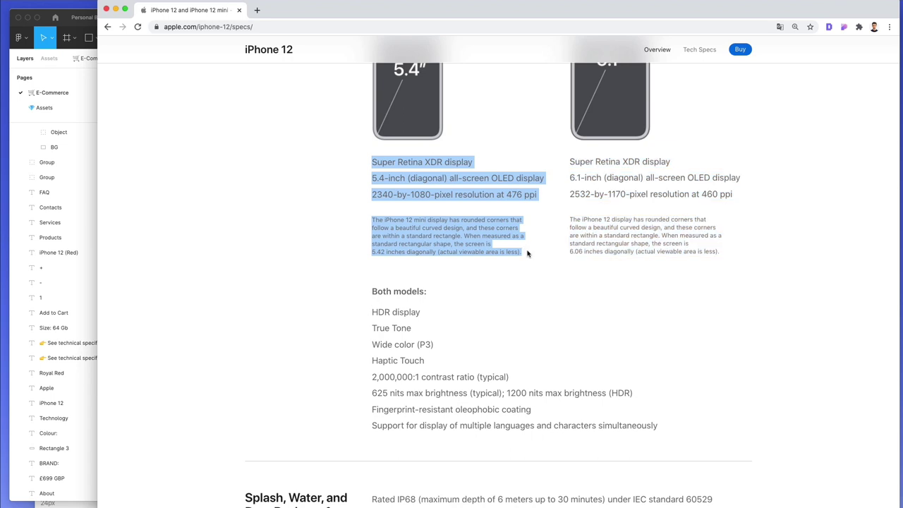
left_click(56, 178)
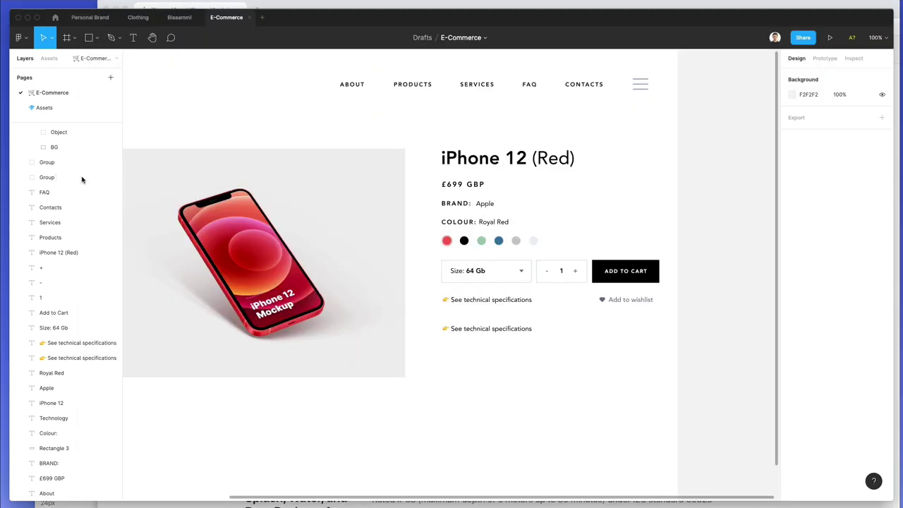
left_click(480, 330)
key("super+v")
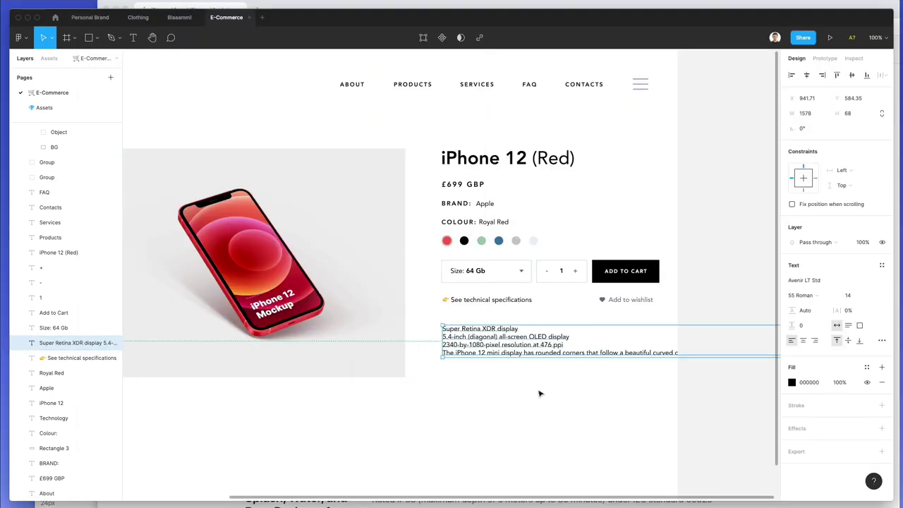
- Narrow the pasted specifications text box to about 365 px wide so the text wraps within the product column
scroll(530, 369, "right", 5)
scroll(653, 345, "right", 10)
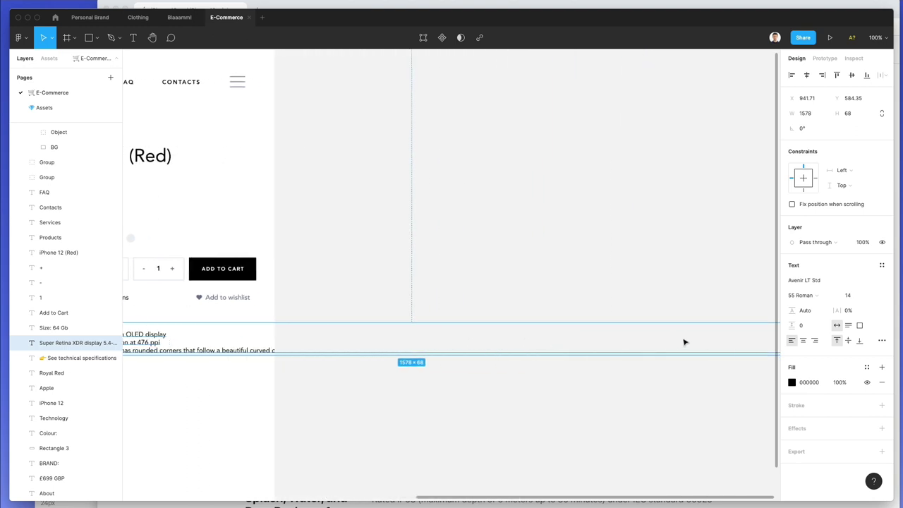
left_click_drag(658, 342, 206, 345)
scroll(206, 345, "left", 4)
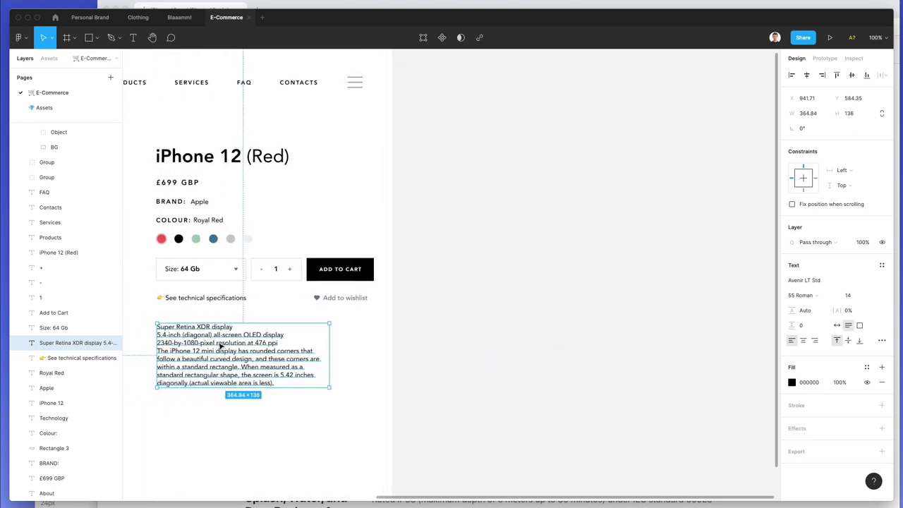
- Set the specifications text's line height to 200.5% and move the block down to about Y 603
left_click_drag(791, 310, 833, 310)
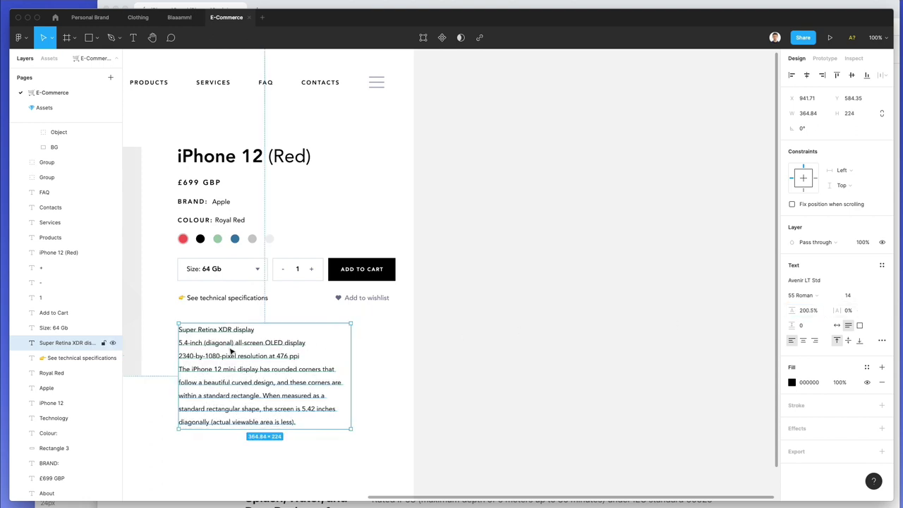
left_click_drag(231, 352, 231, 361)
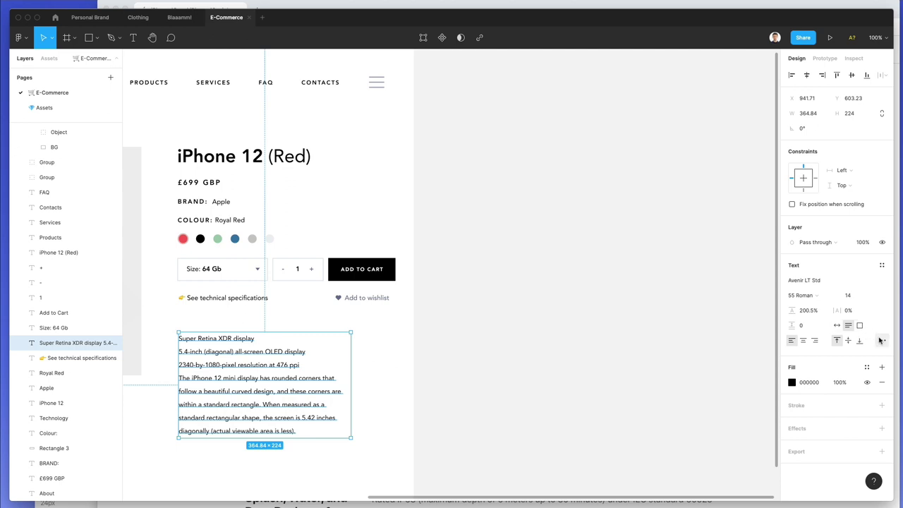
- Format the specifications text as a bulleted list and shift it slightly left to align with the column
left_click(882, 340)
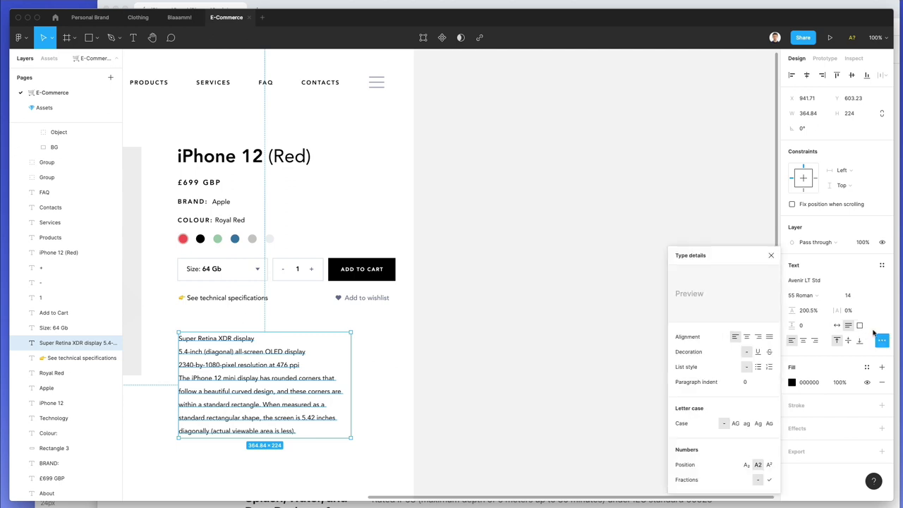
left_click(757, 367)
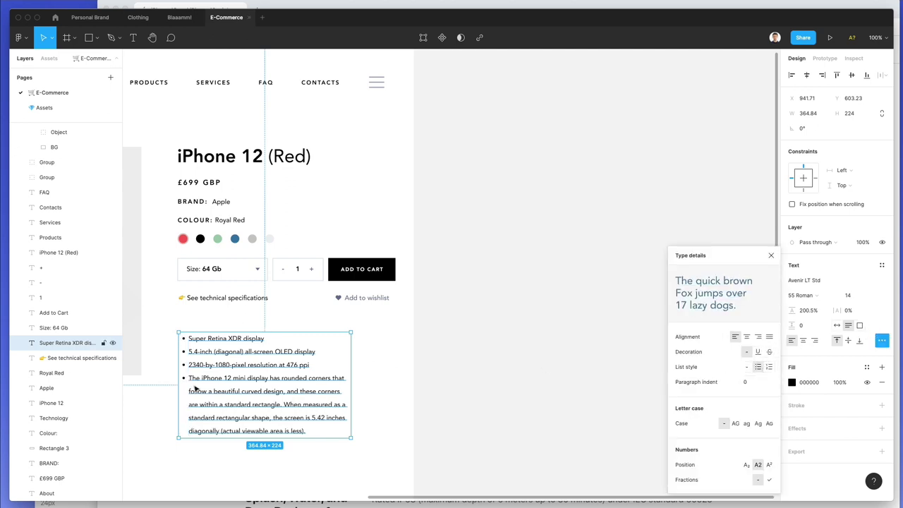
left_click(417, 347)
left_click_drag(249, 355, 245, 355)
- Duplicate the COLOUR: label above the bulleted specifications and change its text to Tech Sheet
left_click_drag(201, 221, 201, 325)
double_click(200, 323)
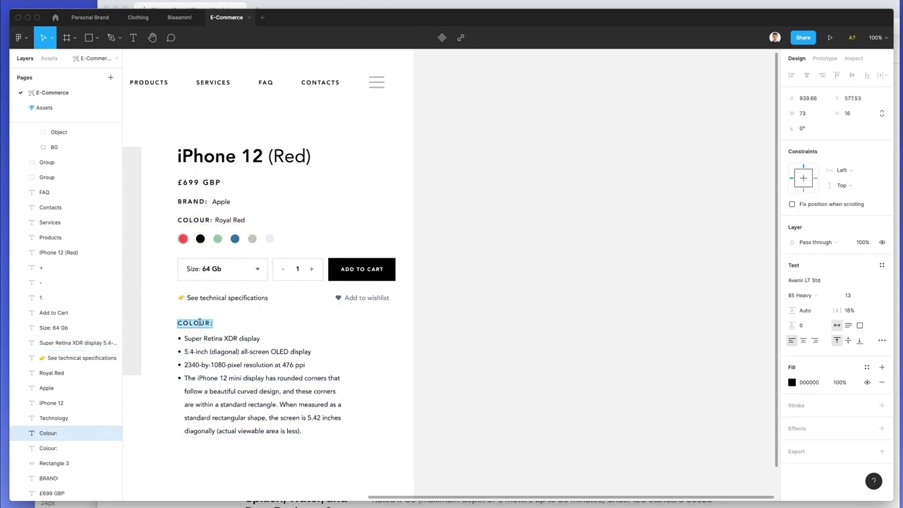
type("Tech Sheet")
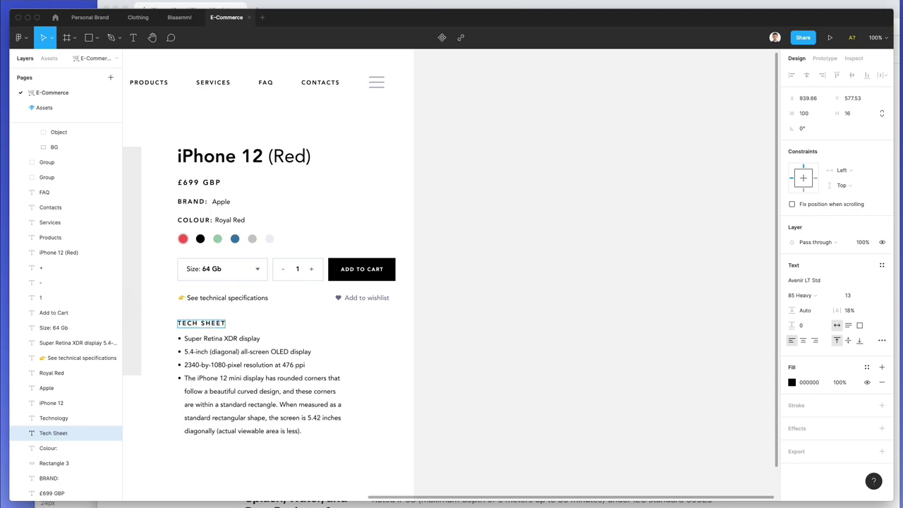
- Change the Tech Sheet heading's text to Description and move it up slightly to about Y 575
scroll(243, 320, "left", 2)
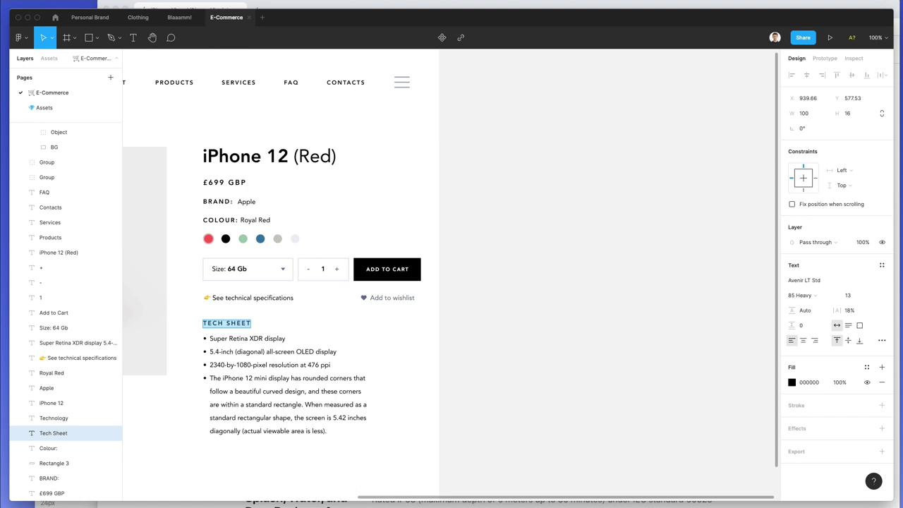
type("De")
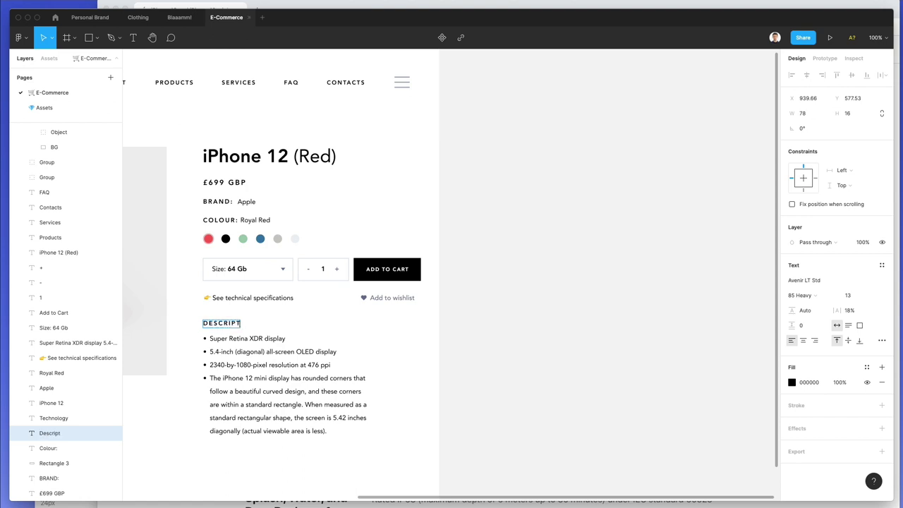
key("Escape")
scroll(388, 324, "left", 7)
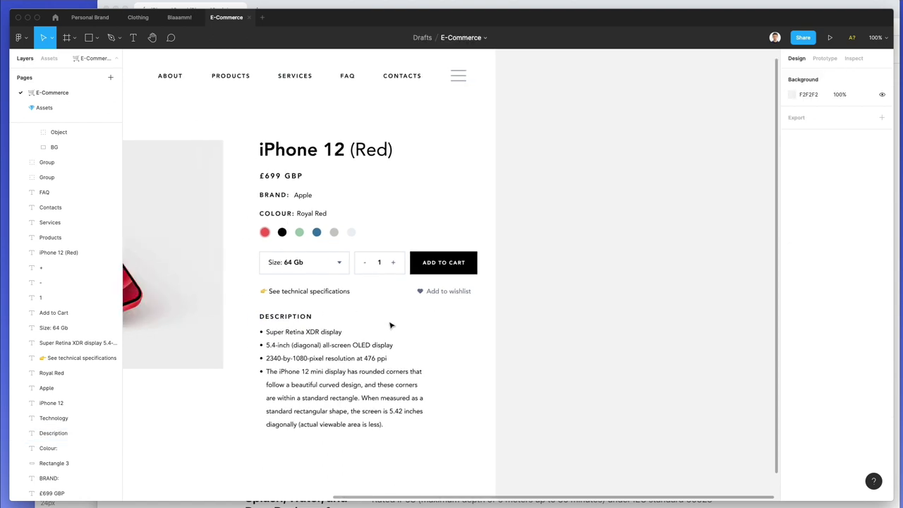
left_click_drag(330, 320, 331, 319)
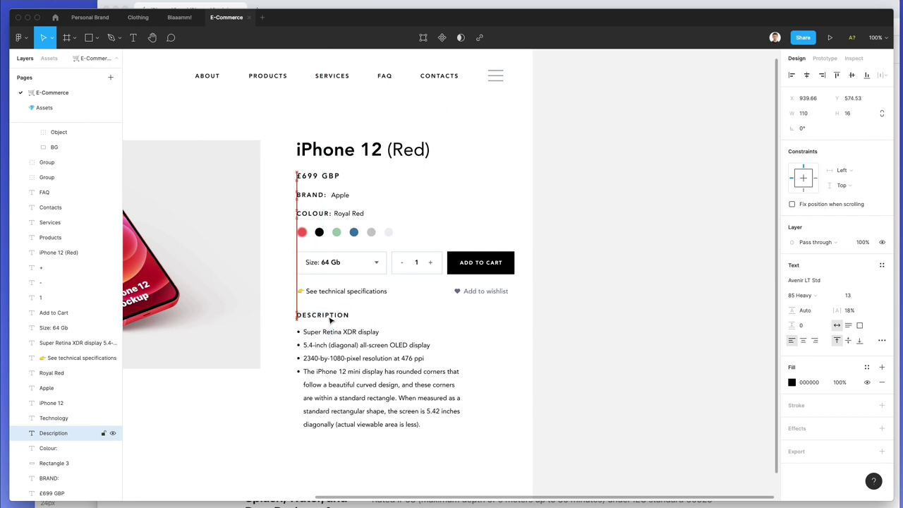
scroll(330, 320, "left", 12)
left_click(401, 426)
- Duplicate the bulleted specifications below the main product image and replace the copy's text with "Click on the image to zoom in"
scroll(402, 425, "down", 3)
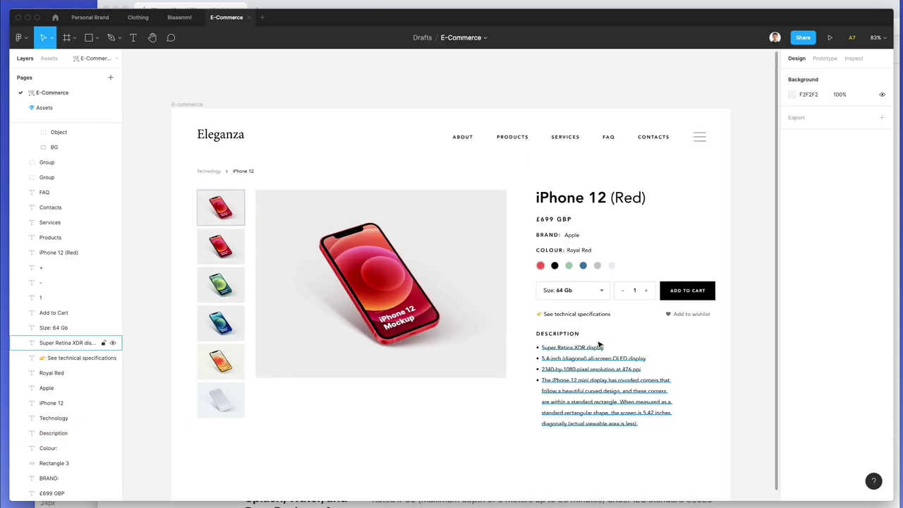
left_click_drag(588, 358, 310, 396)
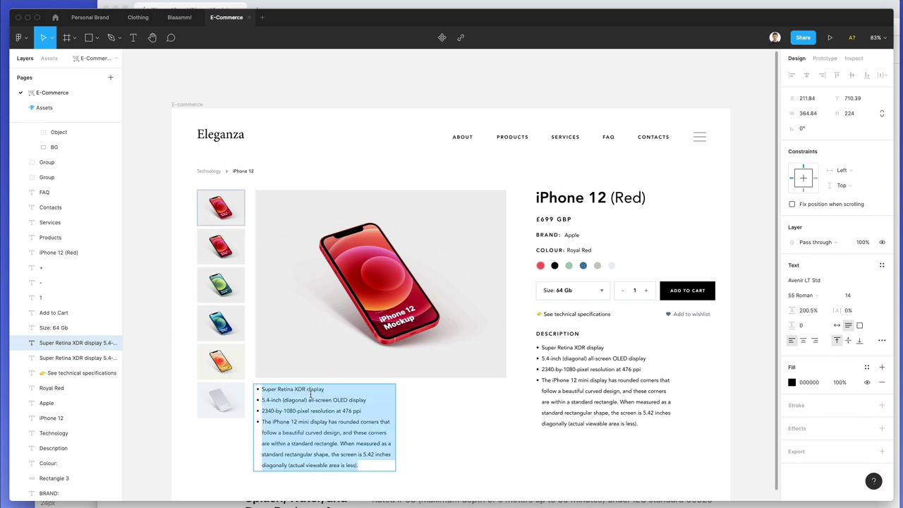
type("Click on the image to zoom")
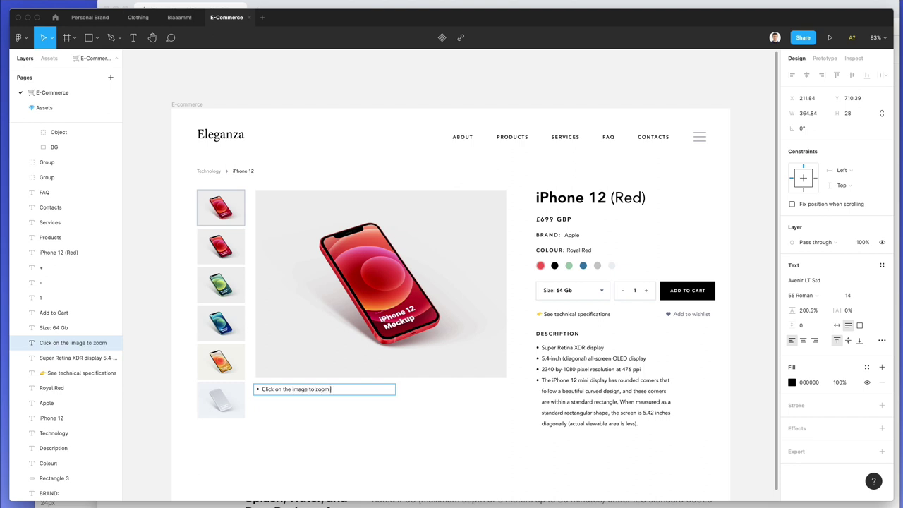
key("super+a")
scroll(353, 412, "left", 1)
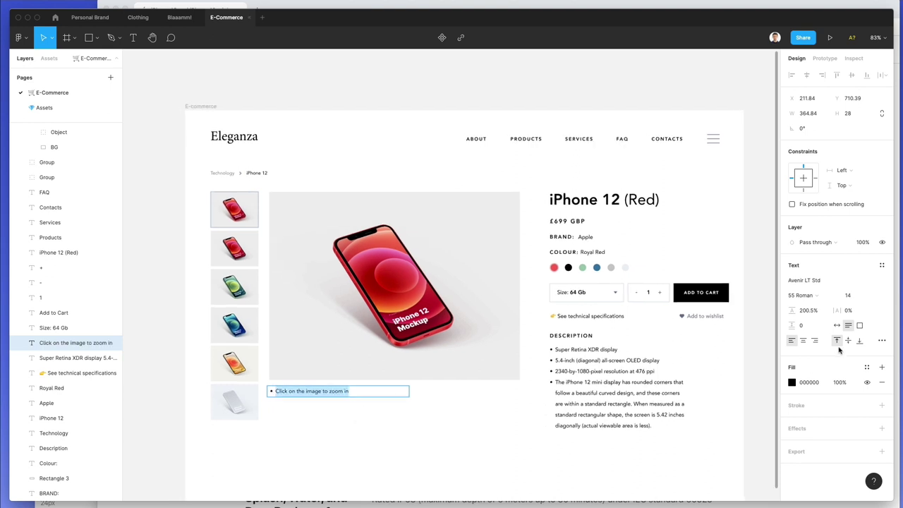
- Remove the bulleted list style from the zoom caption
left_click(882, 341)
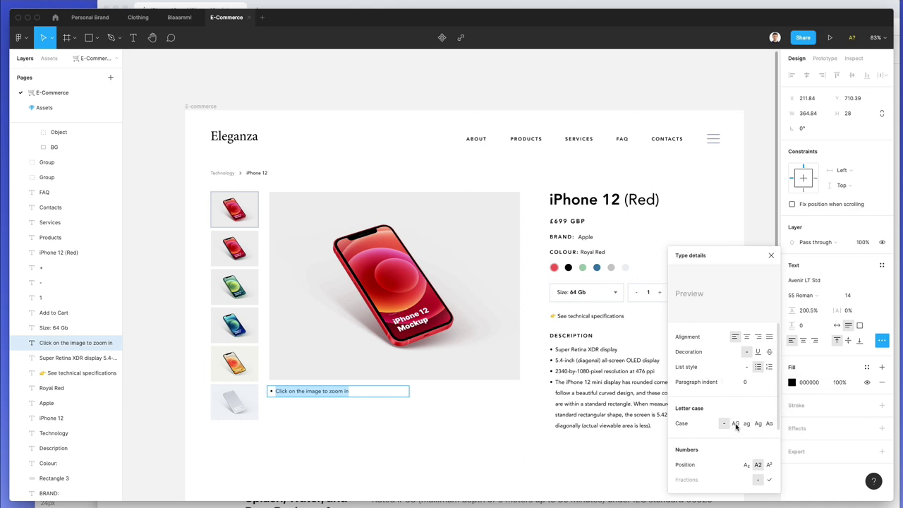
left_click(747, 367)
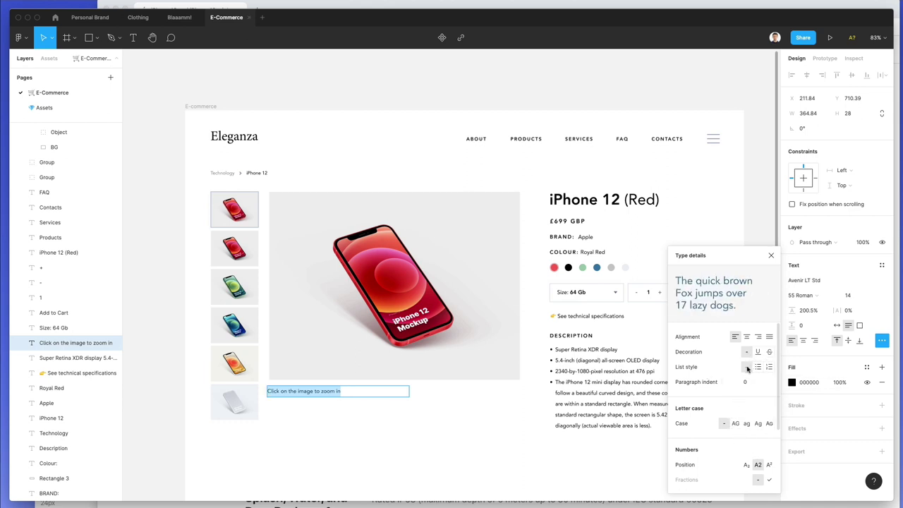
key("Escape")
left_click(359, 417)
- Widen the zoom caption's box to about 651 px, centre-align its text and shift it left to about X 209
left_click(315, 393)
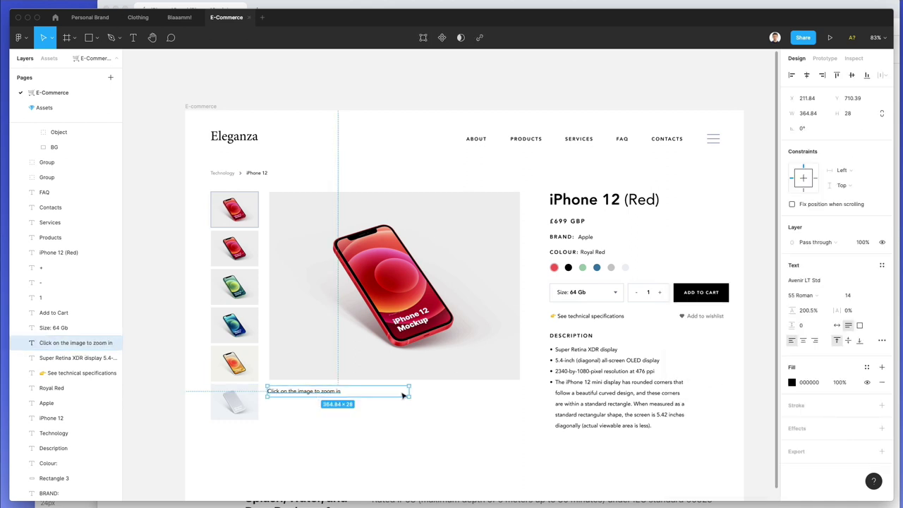
left_click_drag(411, 391, 521, 391)
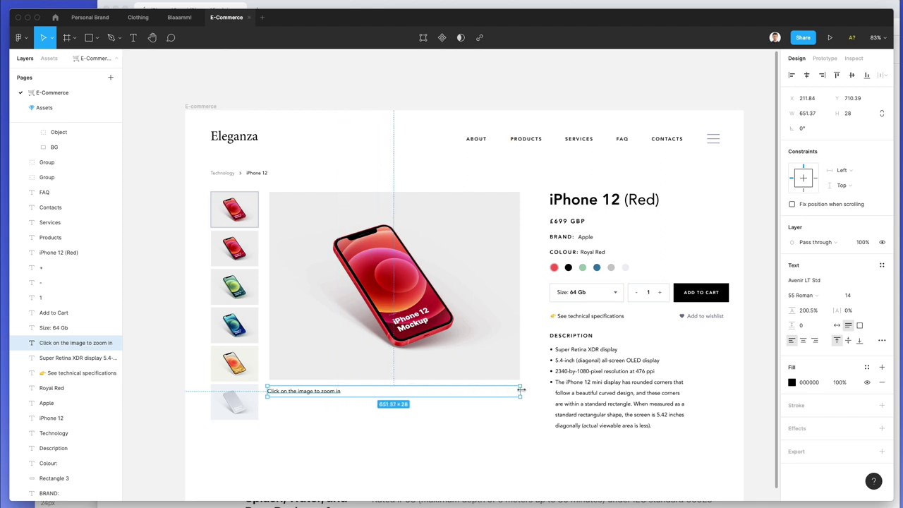
left_click(804, 342)
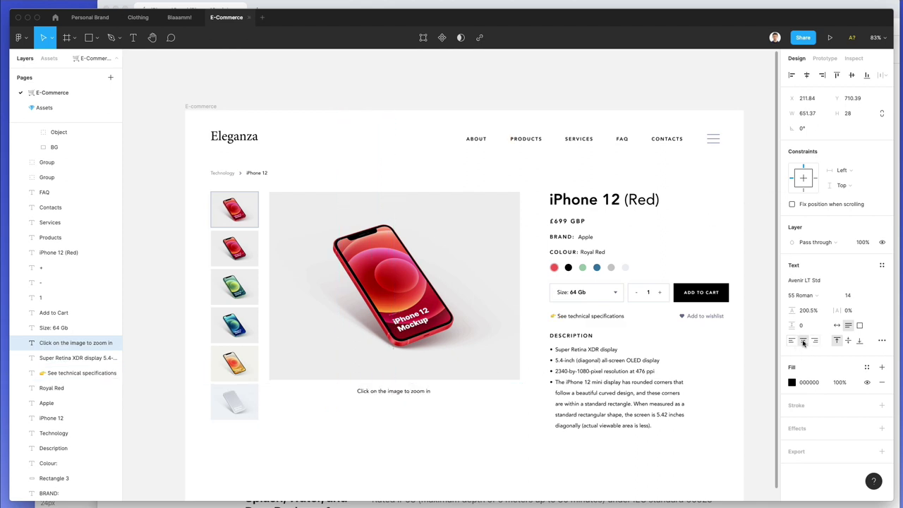
key("Left")
key("Left")
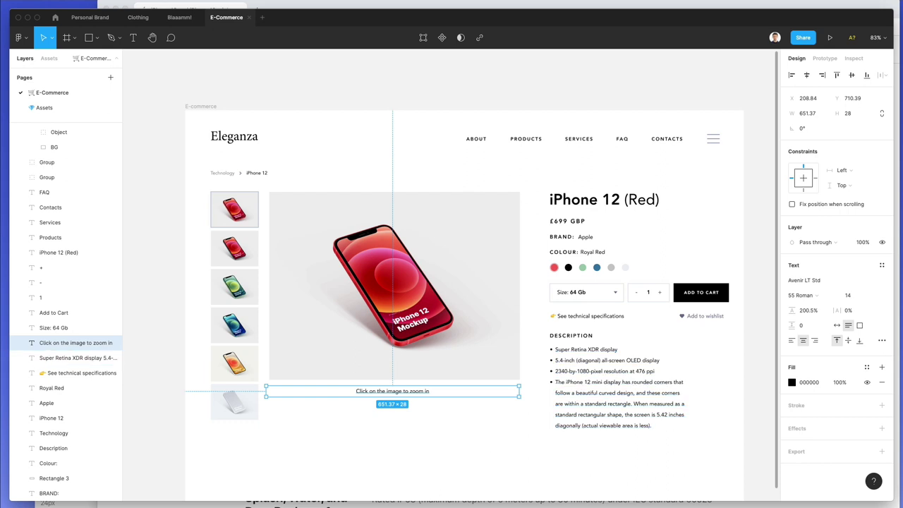
- Switch to Nucleo and search the icon library for "glass"
key("super+Tab")
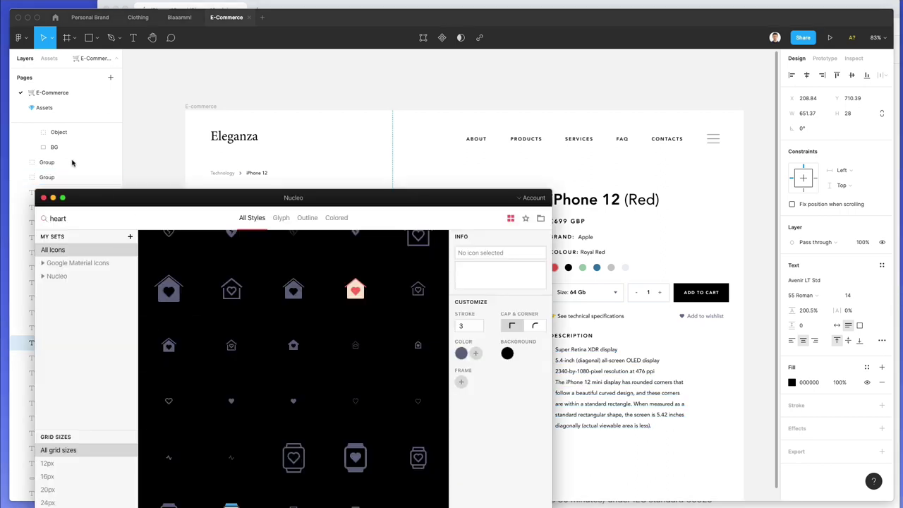
type("glass")
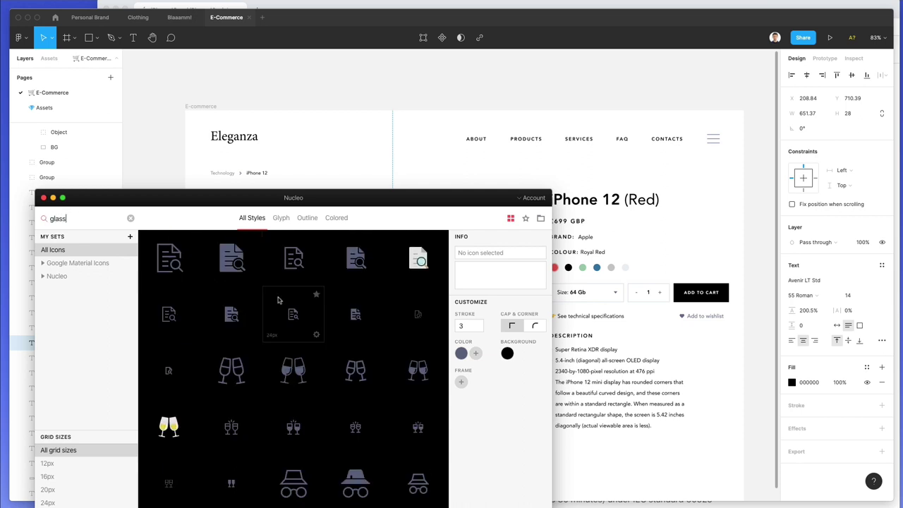
scroll(279, 301, "down", 10)
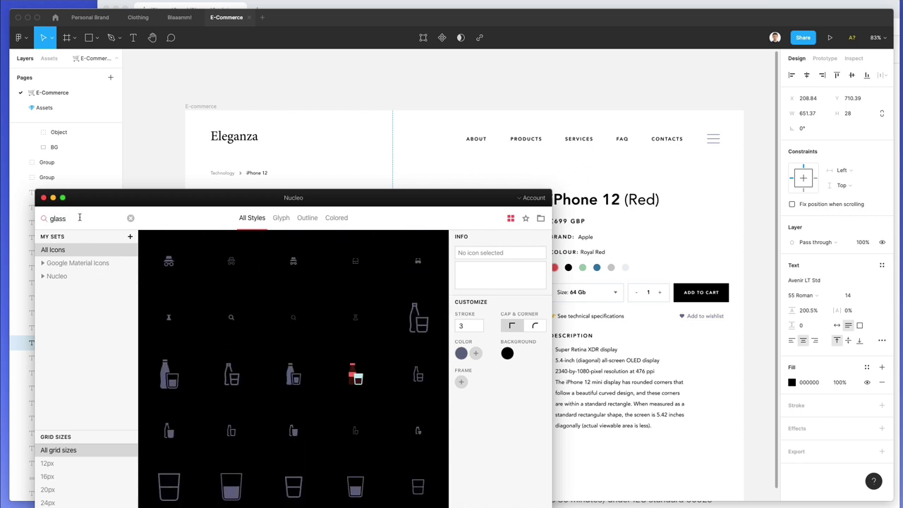
- Search the icons for "plus" and place the small boxed plus icon just before the zoom caption at about X 412, Y 714
type("plus")
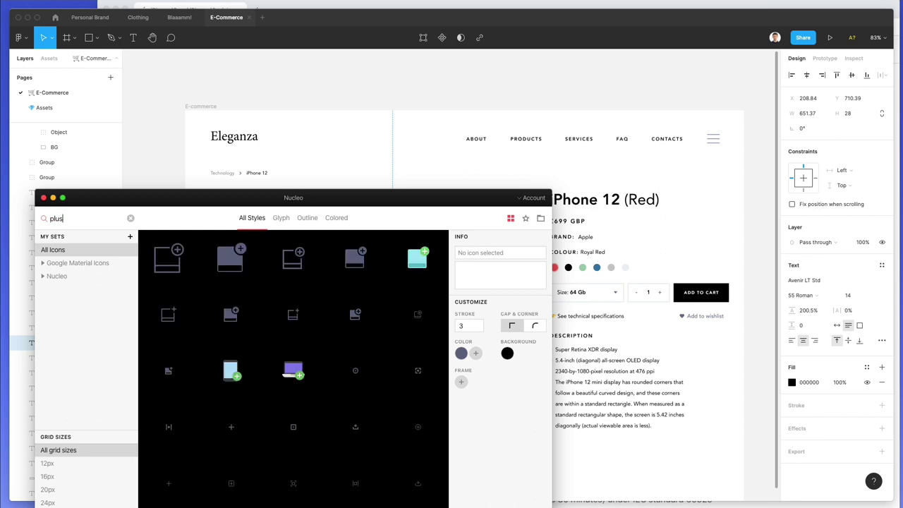
scroll(293, 371, "down", 1)
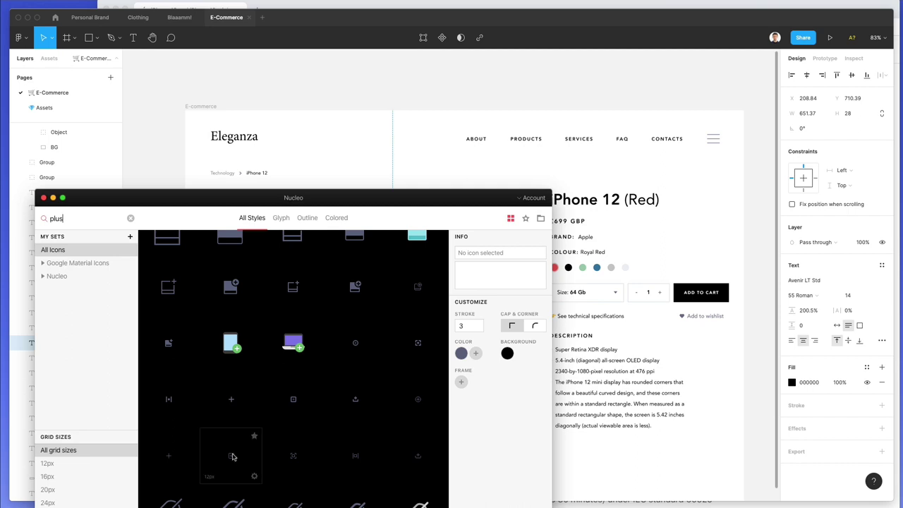
left_click_drag(233, 457, 208, 315)
scroll(593, 468, "up", 5)
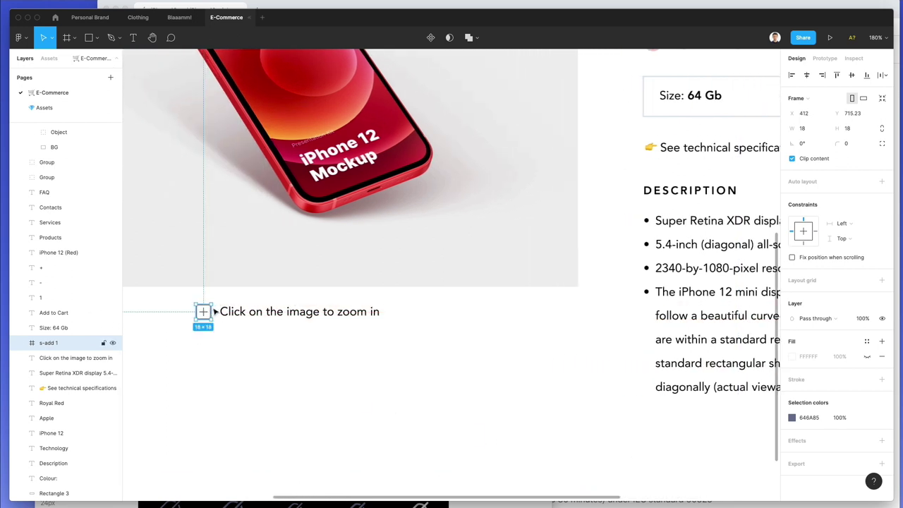
key("Up")
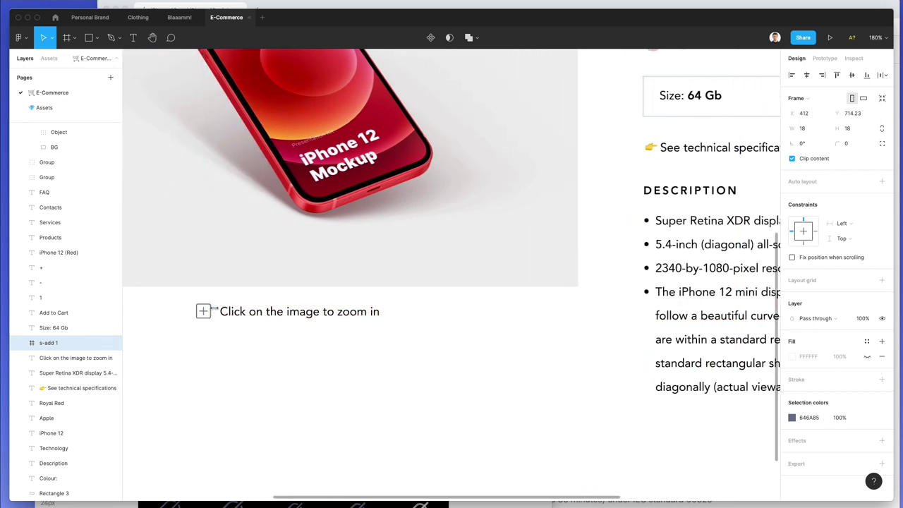
- Set the zoom caption's text box to auto width so it fits the text
left_click(268, 316, "shift")
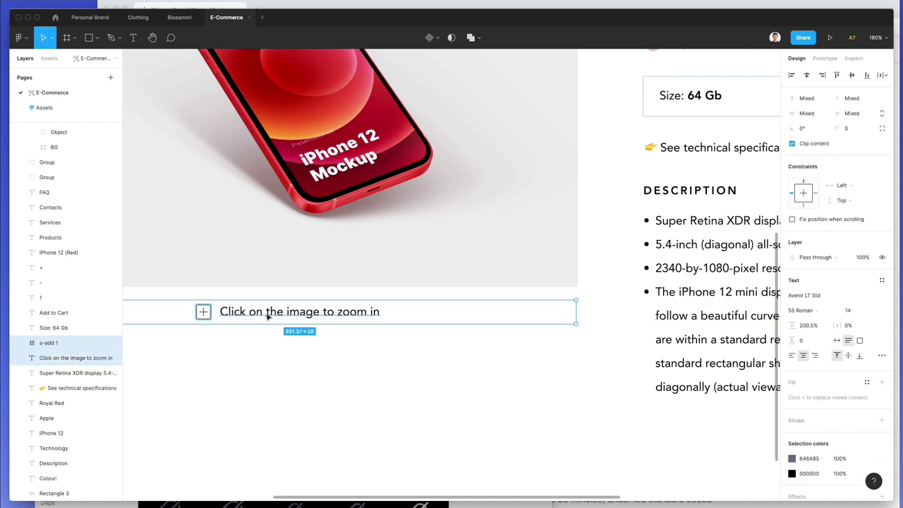
left_click(356, 310)
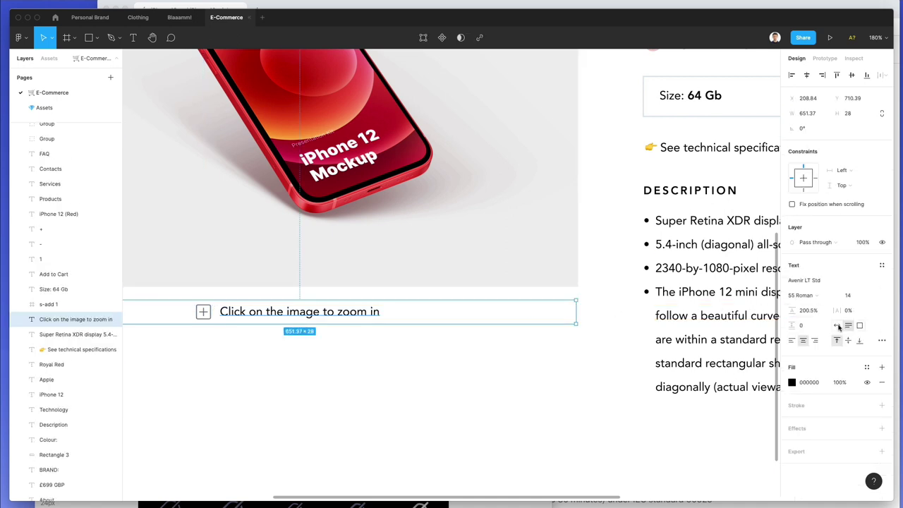
left_click(837, 326)
- Group the plus icon with the zoom caption and centre the group beneath the main product image
left_click_drag(169, 299, 304, 343)
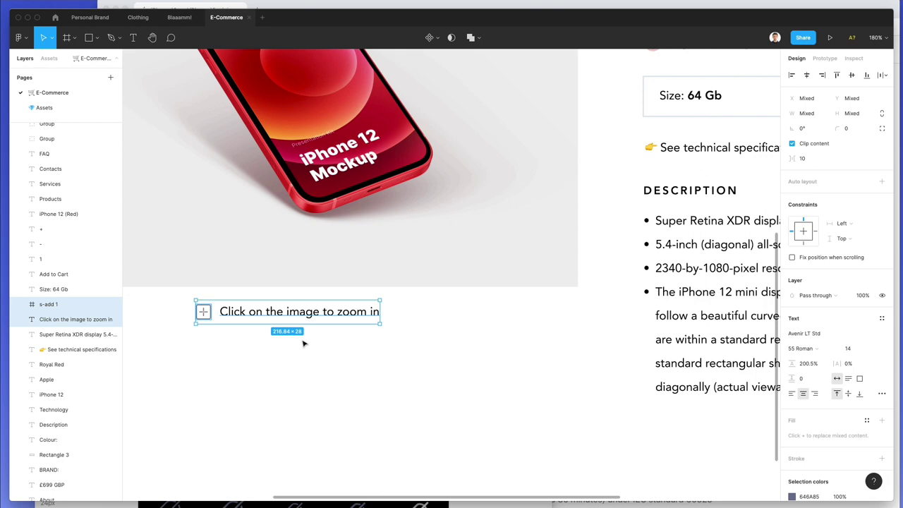
key("super+g")
scroll(304, 344, "down", 5)
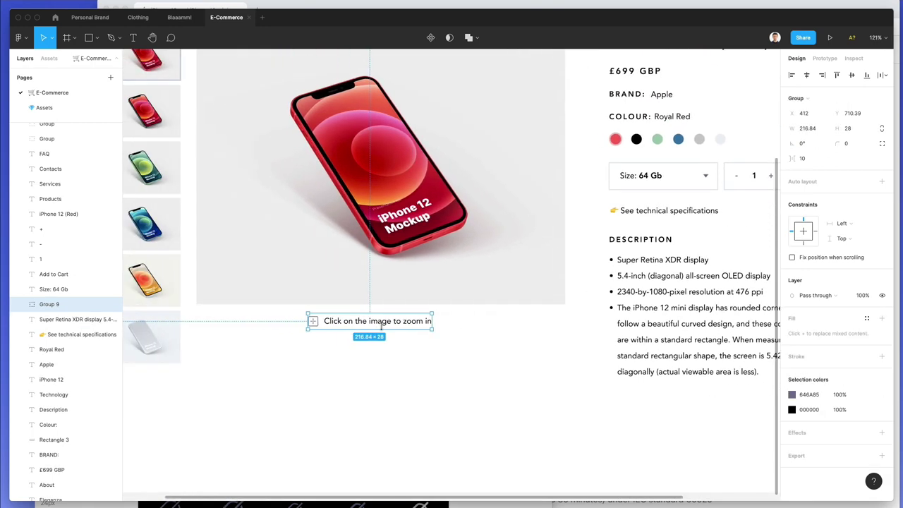
mouse_move(381, 325)
left_mouse_down()
mouse_move(399, 323)
mouse_move(390, 323)
left_mouse_up()
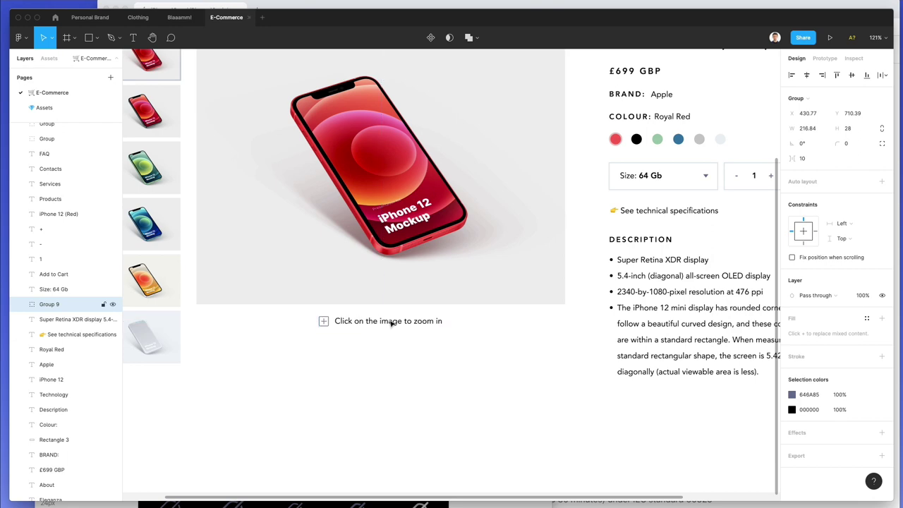
left_click(363, 389)
- Duplicate the iPhone 12 breadcrumb text beside the Eleganza logo and change the copy's text to FROM 1997
scroll(364, 392, "up", 2)
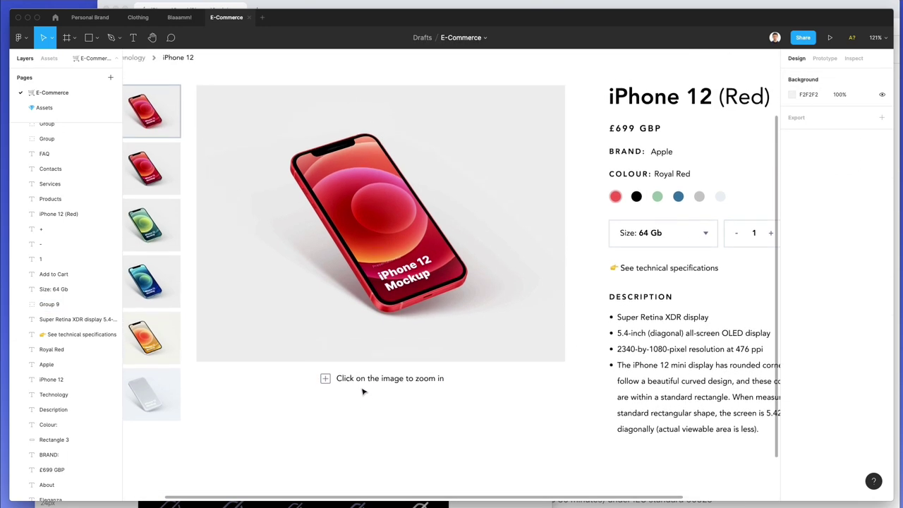
scroll(363, 391, "up", 2)
scroll(363, 391, "down", 5)
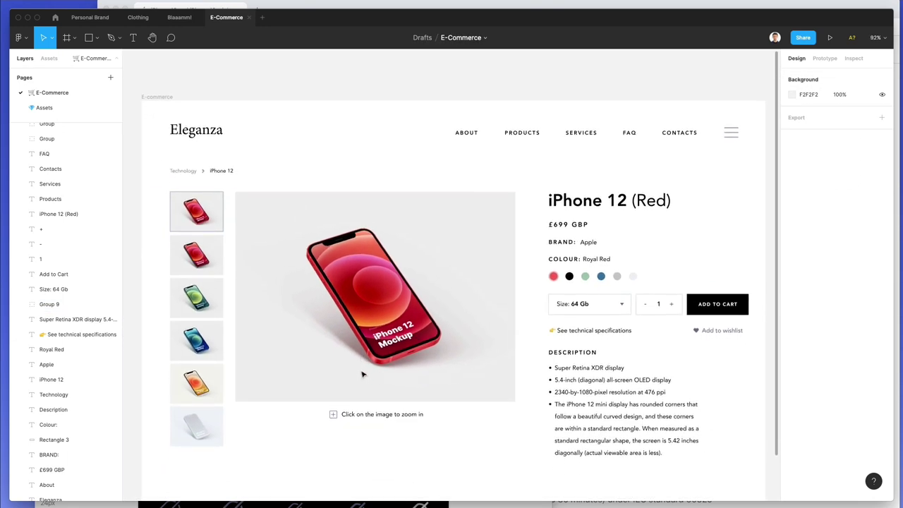
scroll(363, 375, "down", 3)
scroll(454, 417, "down", 3)
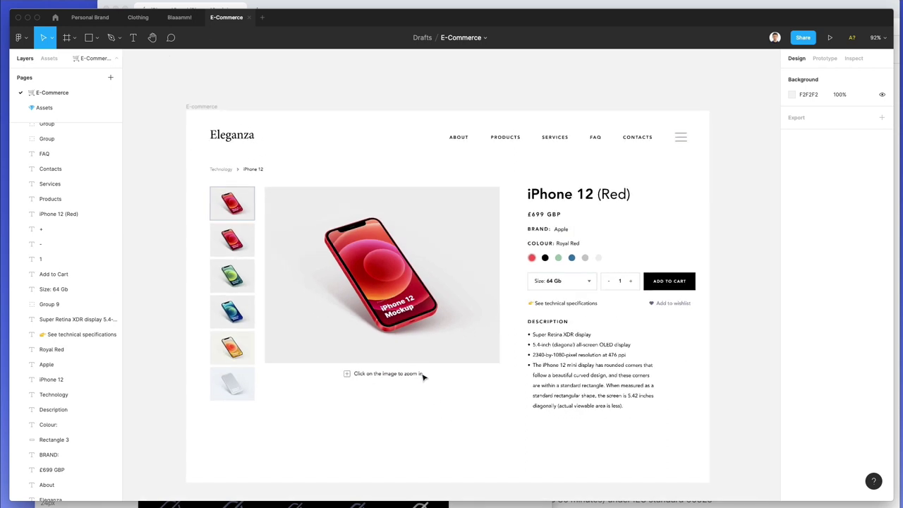
left_click_drag(253, 170, 277, 137)
double_click(277, 138)
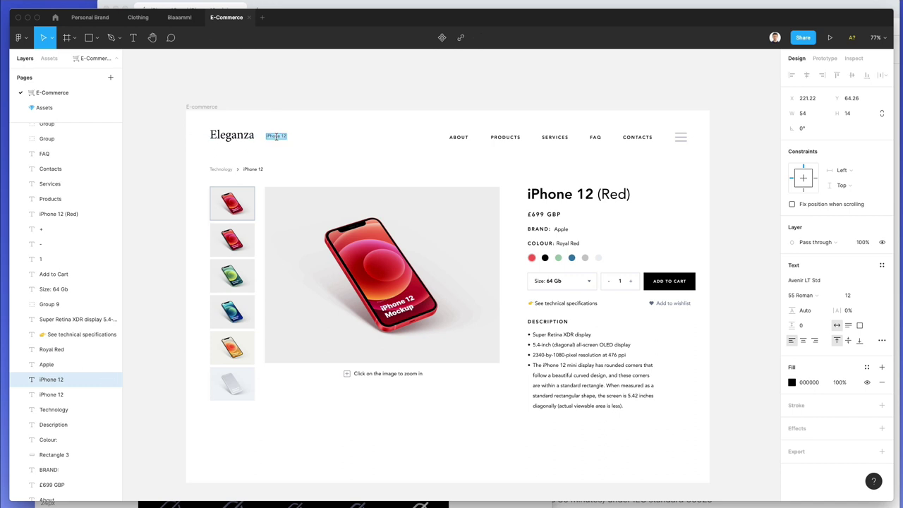
type("FROM 1997")
key("Escape")
left_click(318, 134)
- Set the FROM 1997 text's opacity to 50% and move it slightly left, closer to the logo
left_click(278, 135)
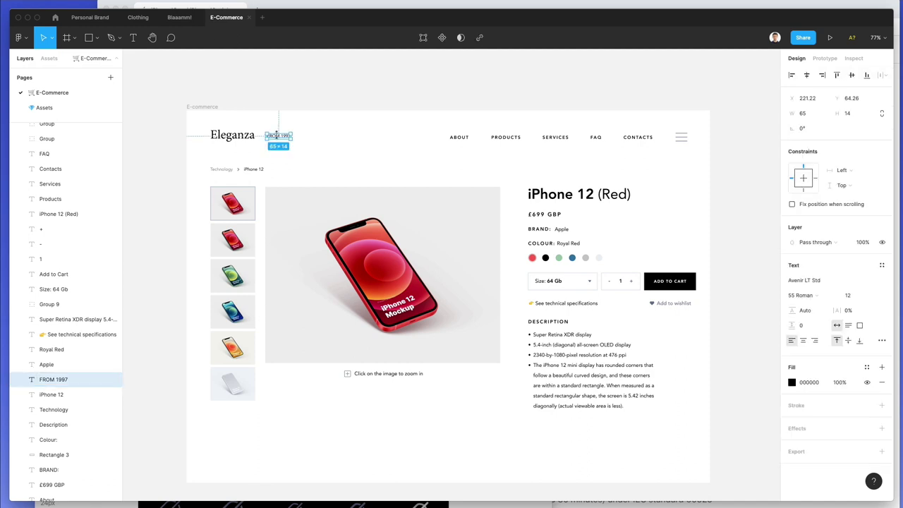
key("5")
key("Left")
key("Left")
key("Left")
key("Left")
key("Left")
key("Left")
key("Left")
key("Left")
key("Left")
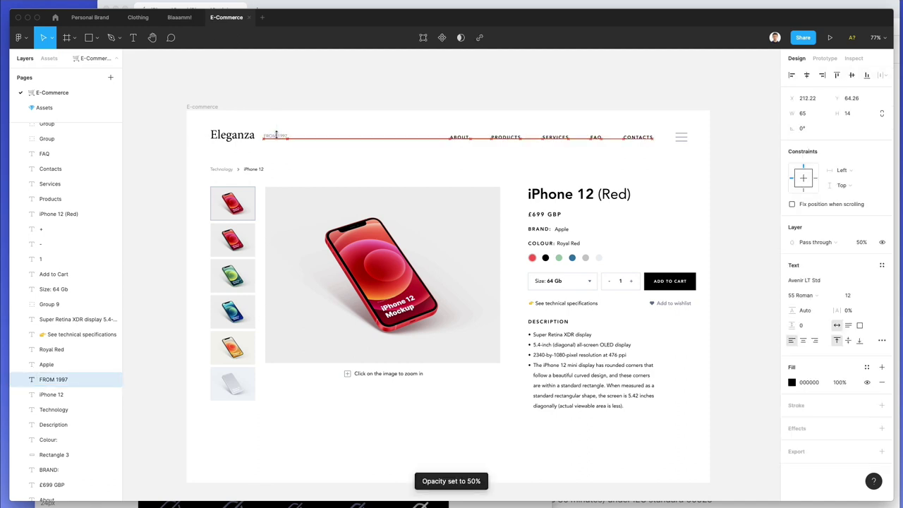
left_click(308, 119)
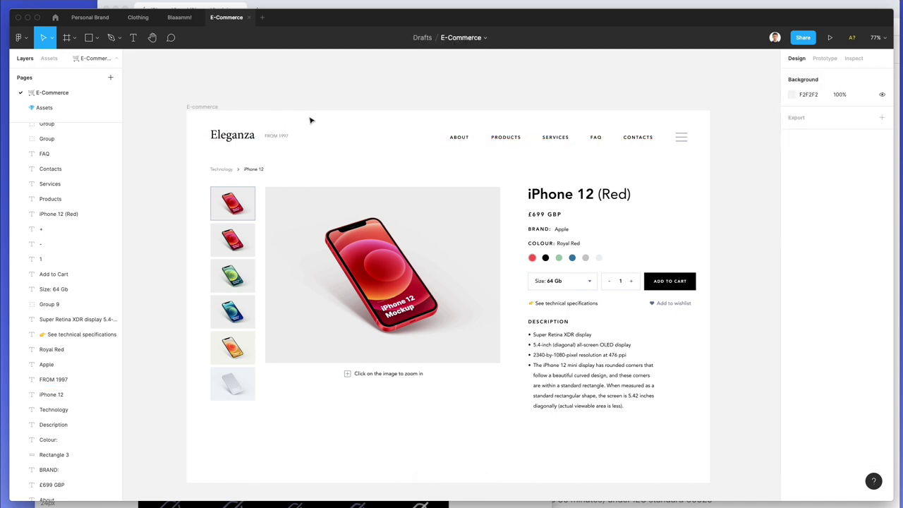
scroll(333, 147, "down", 1)
scroll(332, 147, "up", 3)
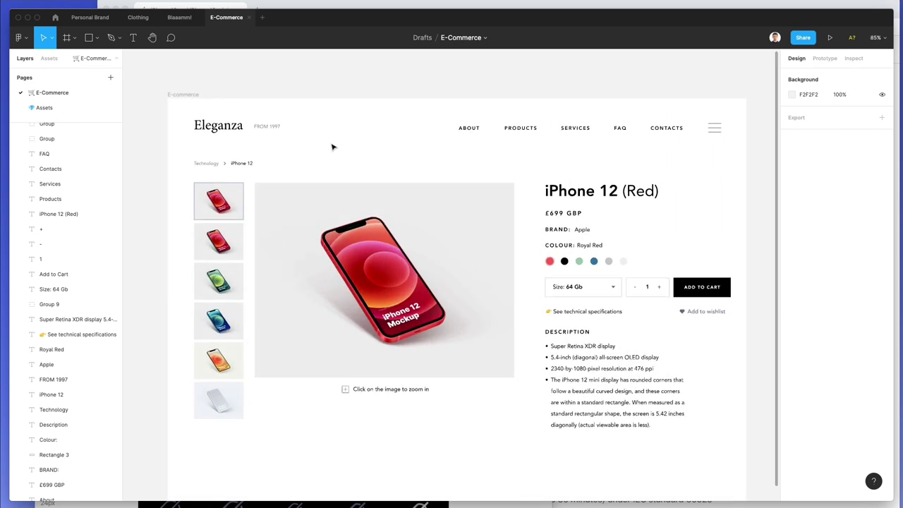
scroll(368, 166, "down", 2)
scroll(446, 240, "down", 1)
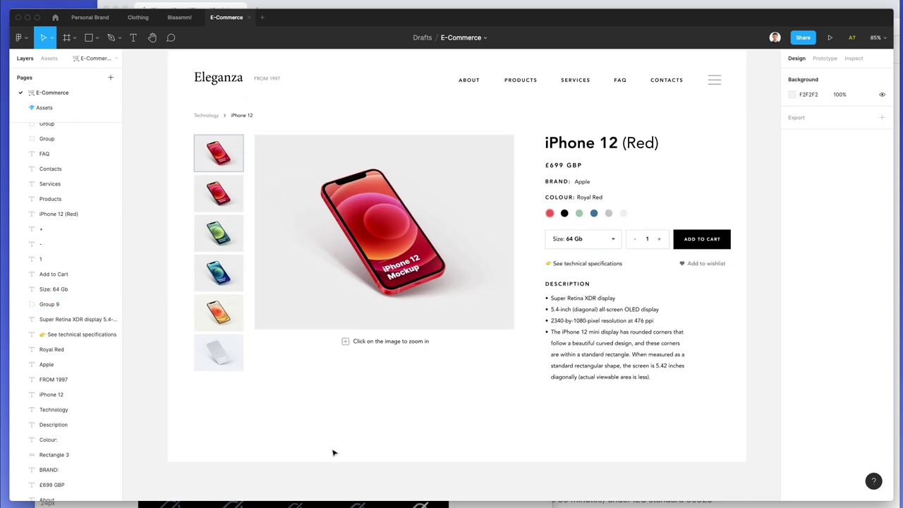
- Duplicate the DESCRIPTION heading and its bullet list directly beneath the original description block
scroll(328, 451, "left", 1)
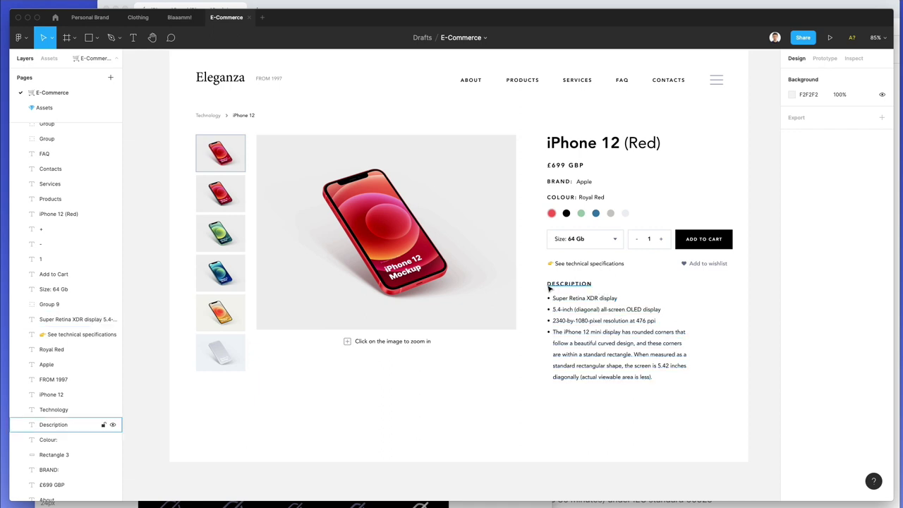
left_click_drag(541, 276, 574, 320)
left_click_drag(583, 308, 513, 416)
key("Escape")
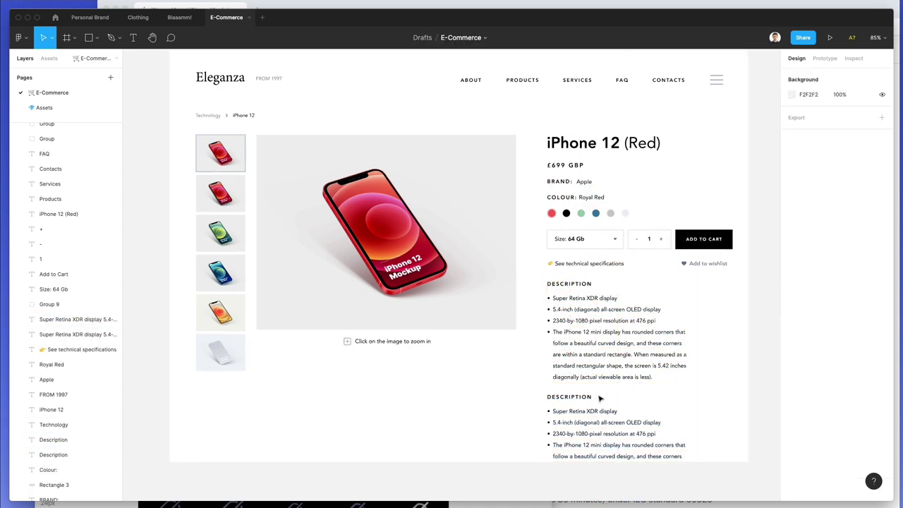
left_click(609, 507)
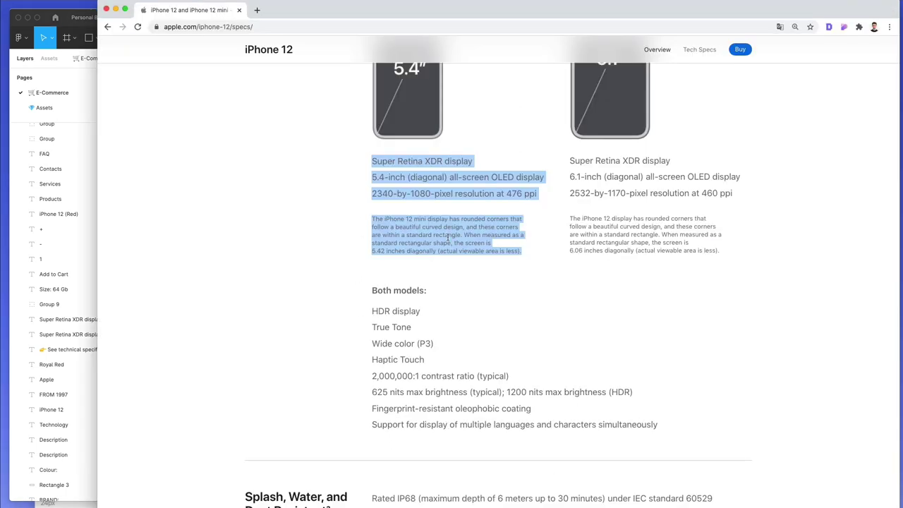
scroll(456, 240, "down", 3)
scroll(455, 240, "up", 1)
scroll(456, 240, "down", 1)
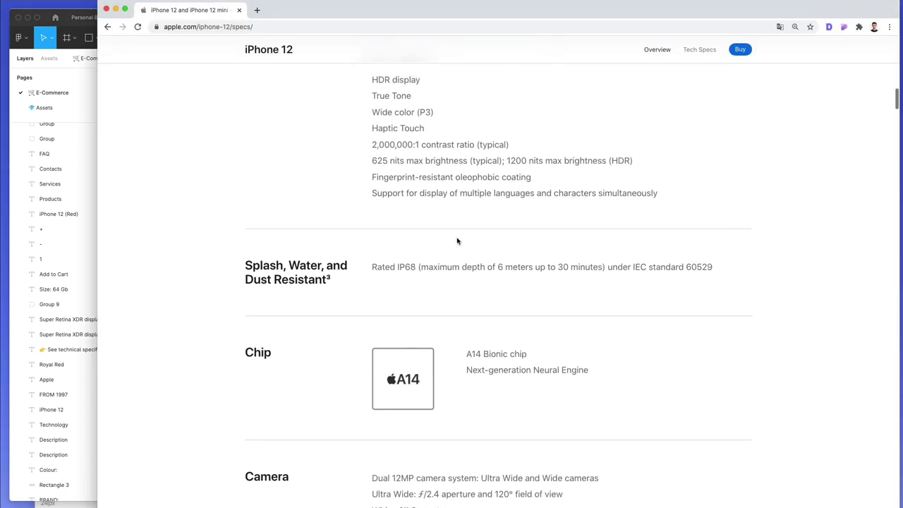
scroll(458, 241, "down", 3)
scroll(457, 241, "up", 3)
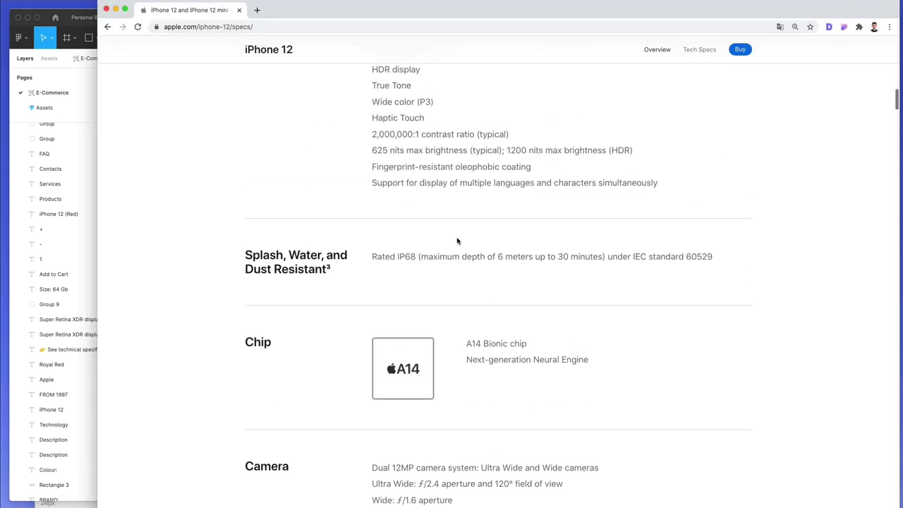
scroll(457, 241, "down", 5)
scroll(457, 241, "up", 5)
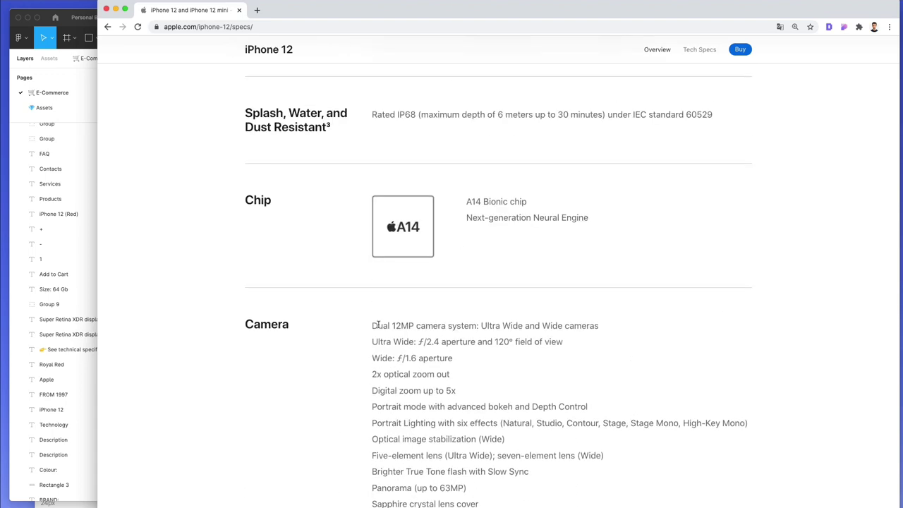
left_click_drag(374, 326, 632, 435)
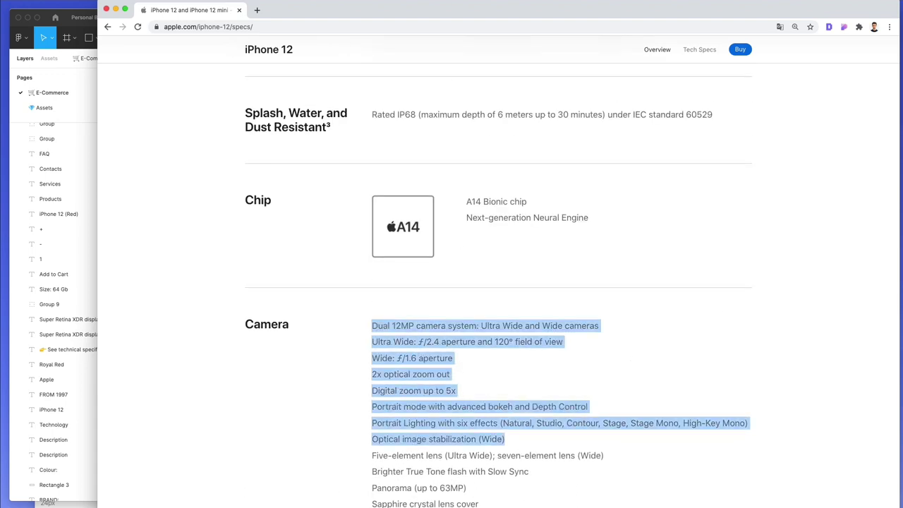
- Back in Figma, replace the duplicated bullet list with the copied camera specs and change its heading to TECHNICAL SHEET
key("super+Tab")
left_click(567, 419)
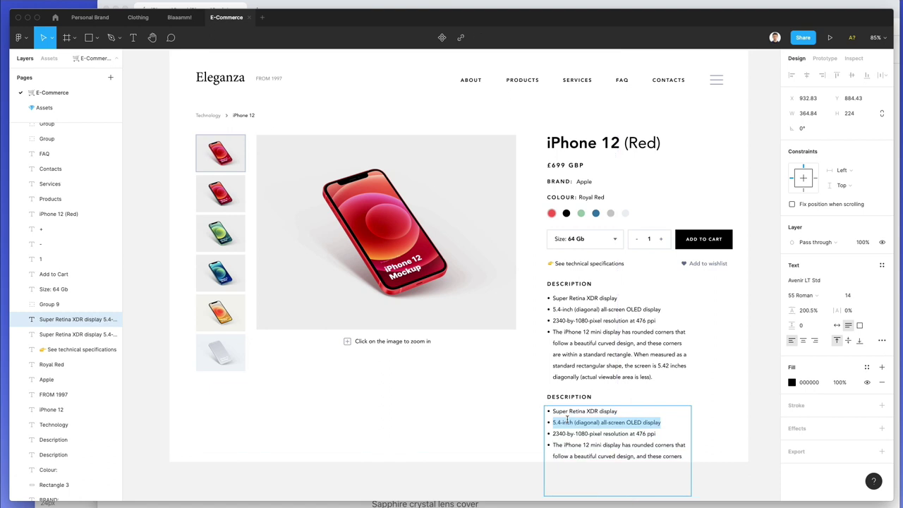
key("super+v")
double_click(568, 398)
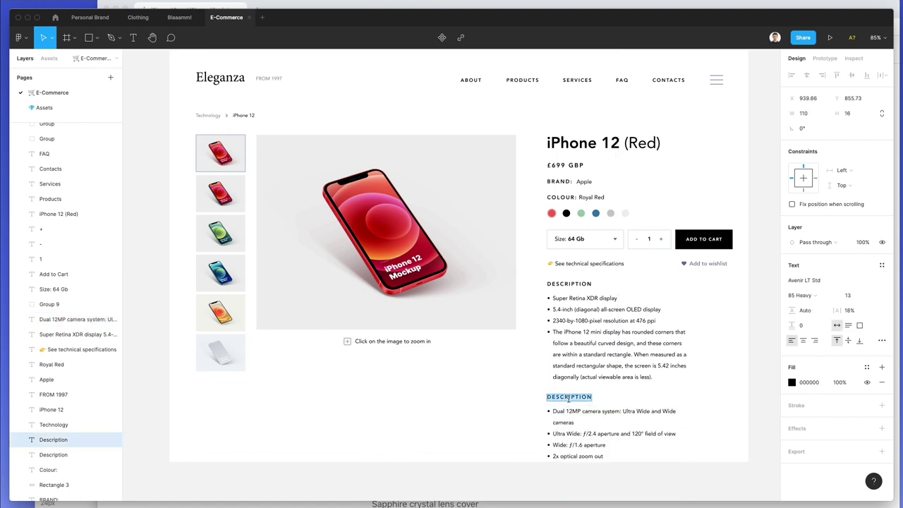
type("TECHNICAL SHEET")
left_click(440, 412)
- Review the overall product page layout, from the header and images to the description and technical sheet
scroll(446, 398, "right", 3)
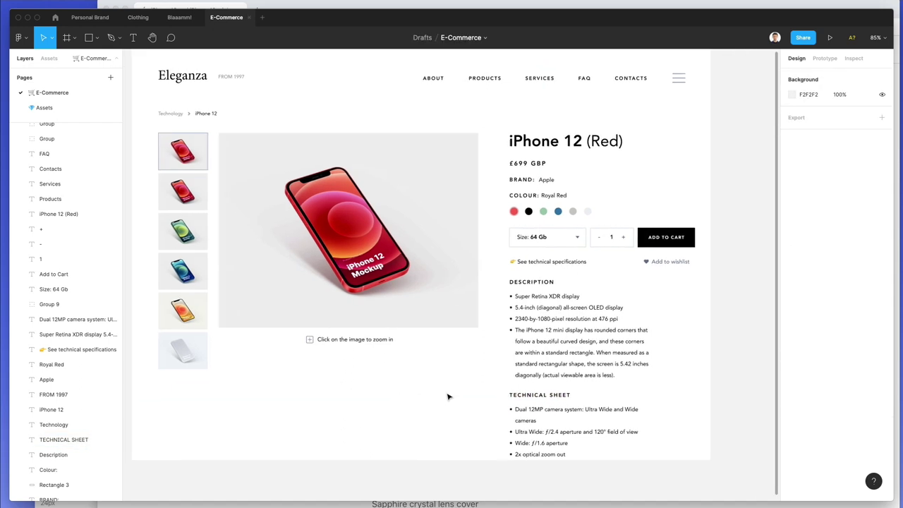
scroll(448, 397, "up", 3)
scroll(447, 397, "down", 1)
scroll(447, 396, "left", 1)
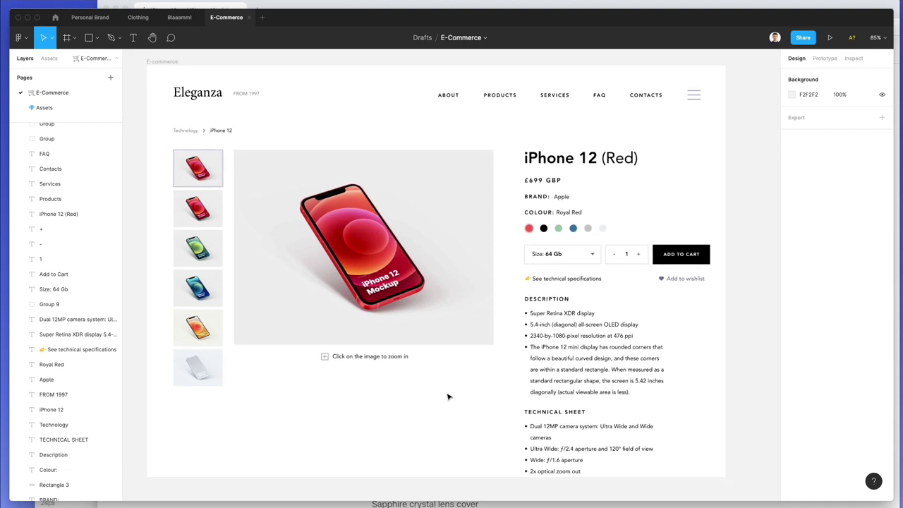
scroll(454, 402, "down", 2)
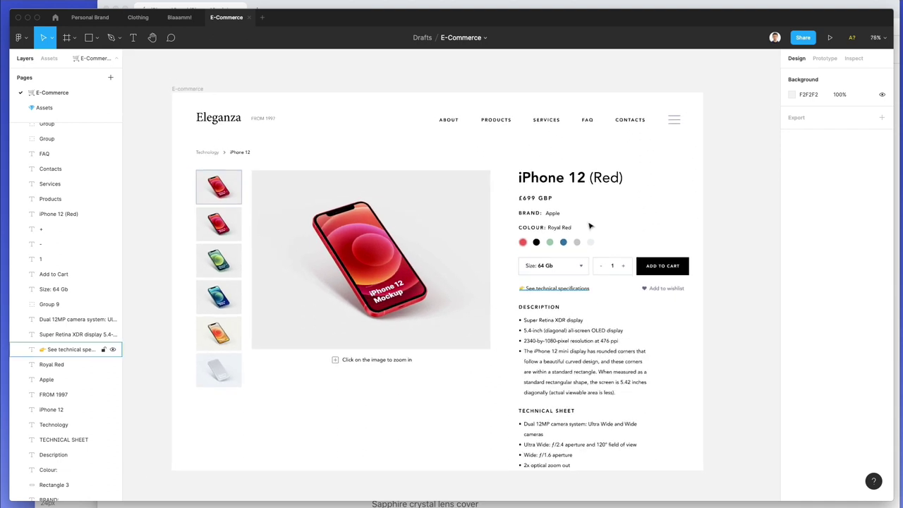
scroll(665, 145, "left", 2)
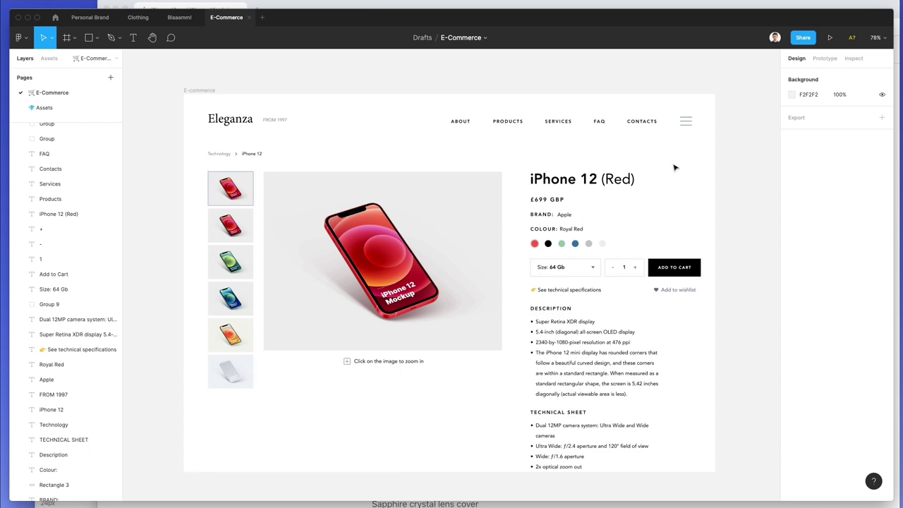
scroll(674, 173, "up", 1)
scroll(467, 153, "down", 1)
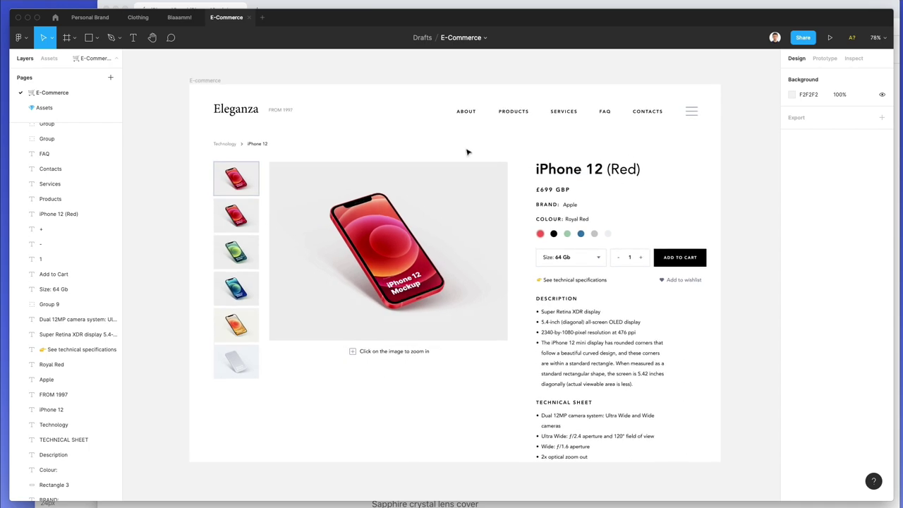
- Duplicate the Size selector's dropdown arrow and place the copy just after PRODUCTS in the header navigation
scroll(487, 173, "down", 3)
scroll(488, 172, "up", 5)
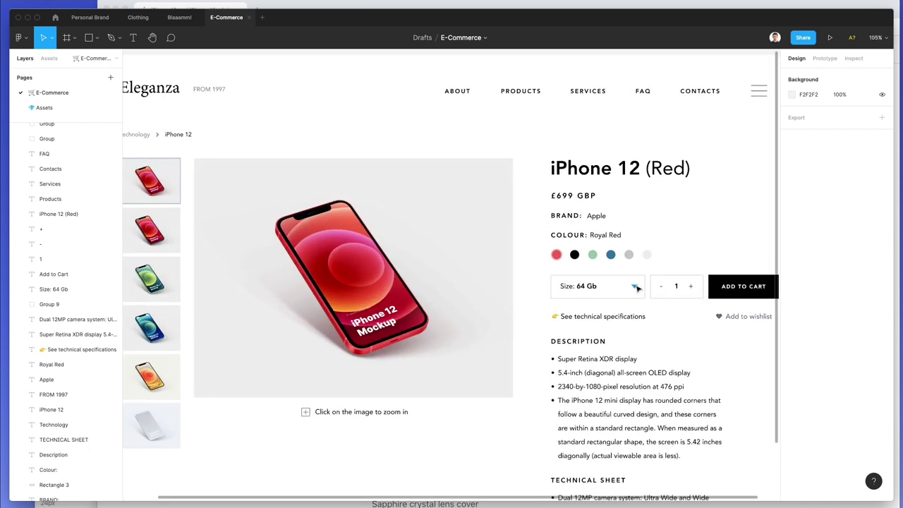
left_click_drag(635, 286, 549, 96)
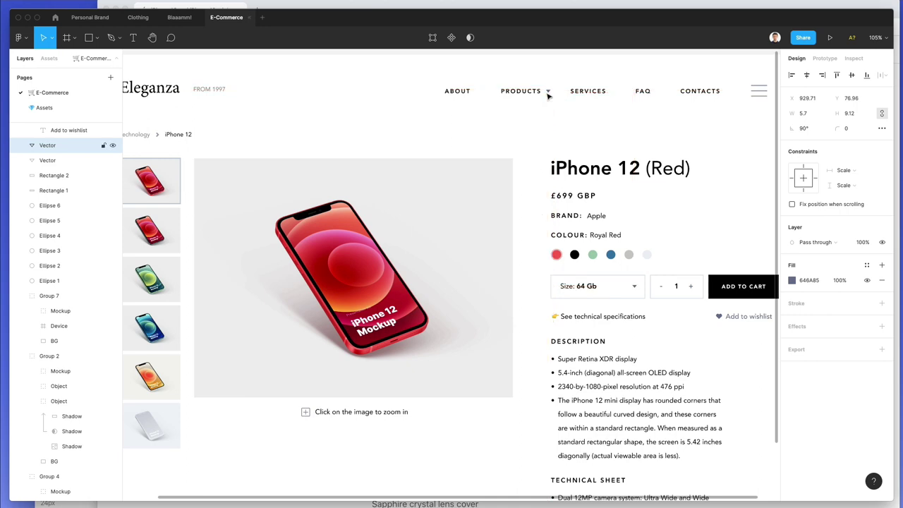
key("Escape")
- Hide the editor interface to view the whole product page on its own
scroll(496, 157, "down", 3)
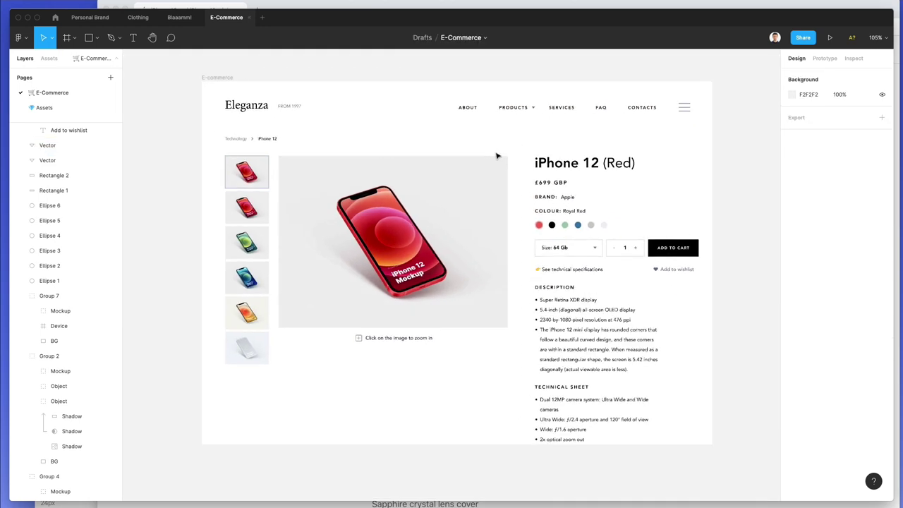
key("super+backslash")
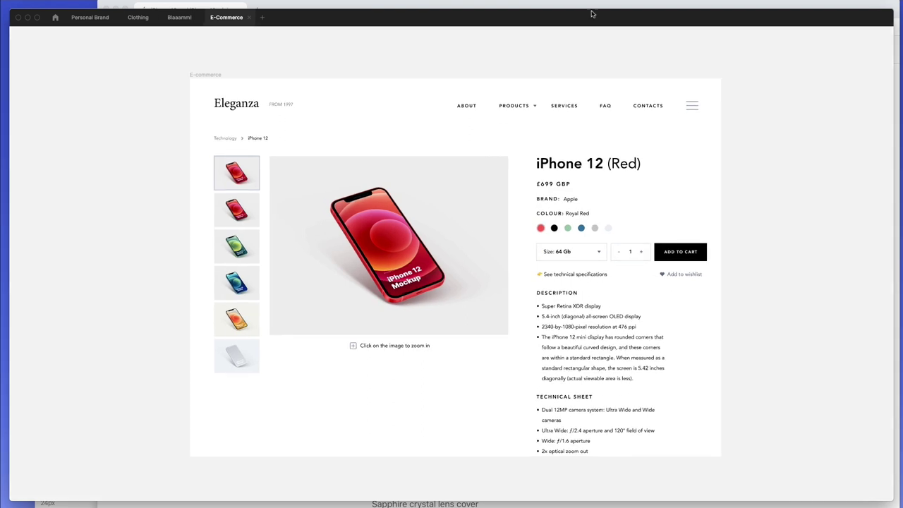